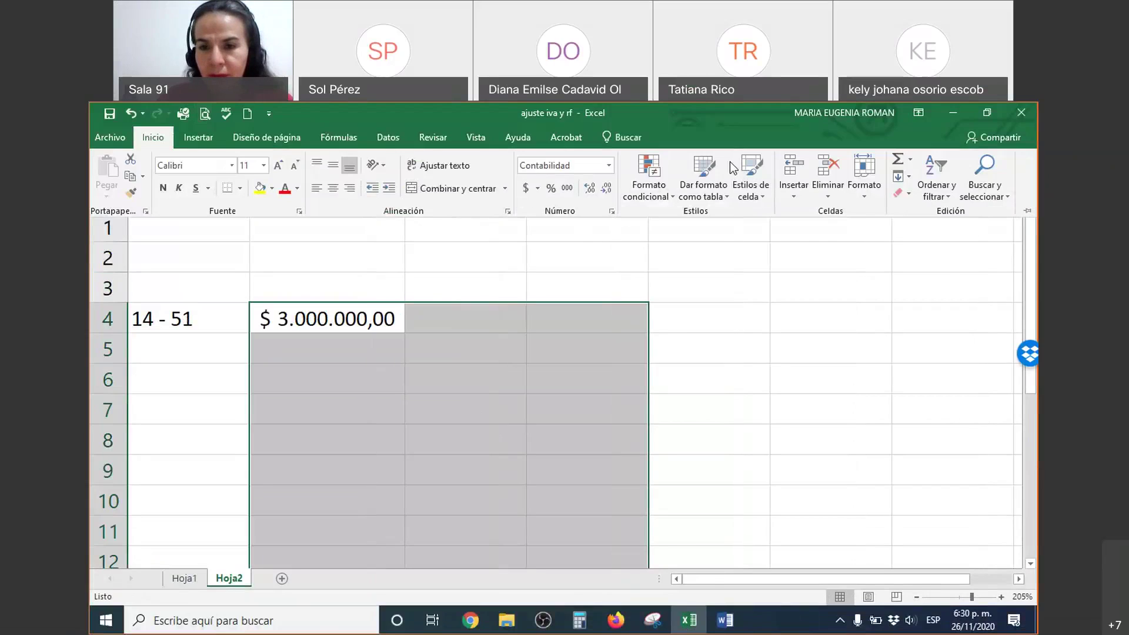
Step: Format the amount in cell B4 to show no decimal places
key(Escape)
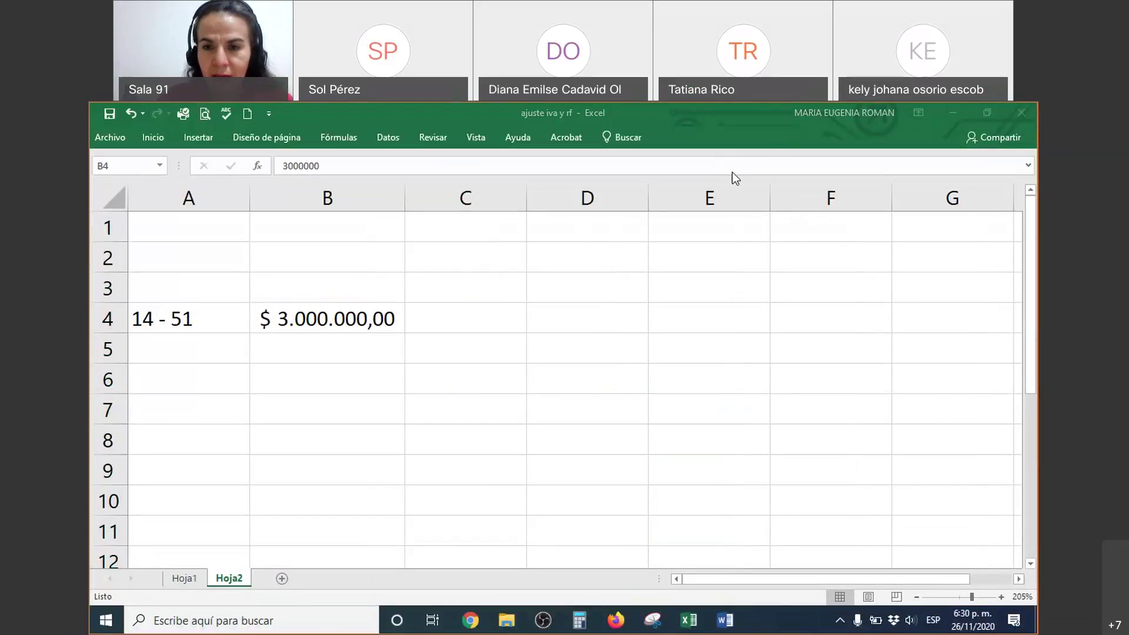
click(366, 323)
double_click(363, 320)
right_click(364, 320)
click(535, 345)
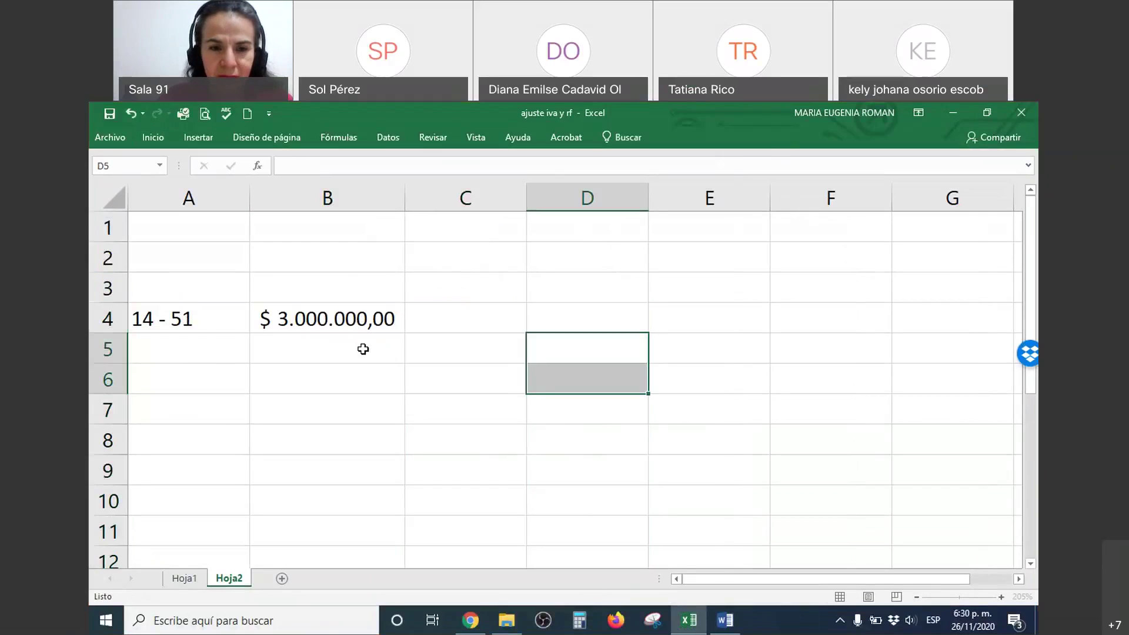
right_click(365, 319)
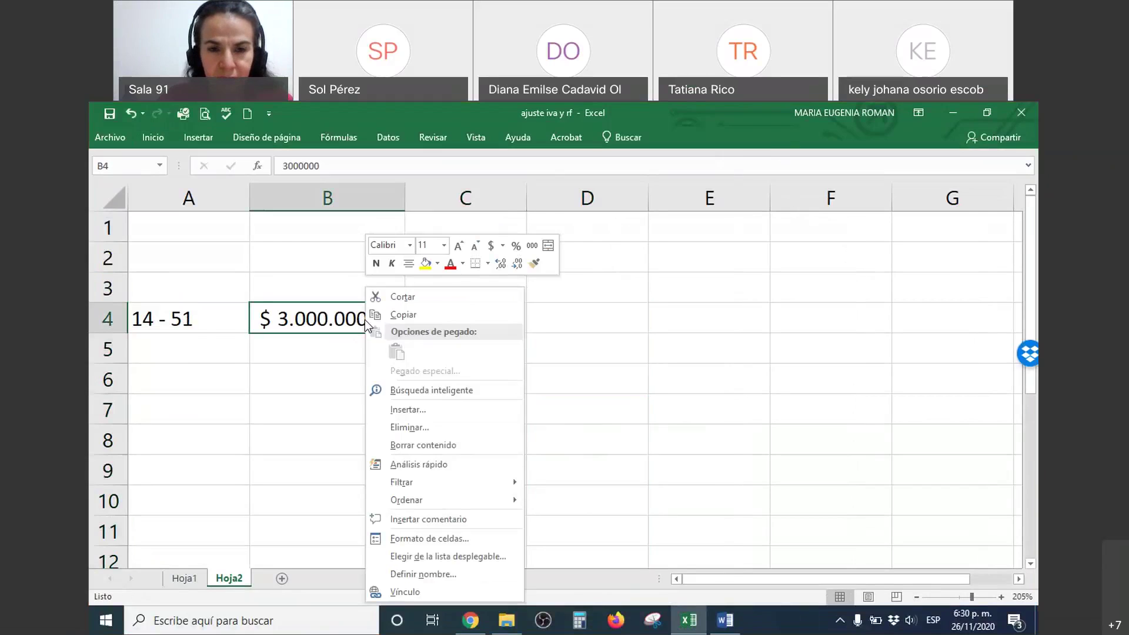
click(518, 264)
click(518, 264)
Step: Enter account code 2408 in A5 and calculate its amount in B5 with the formula +B4*,19
click(158, 348)
text(2408)
key(Return)
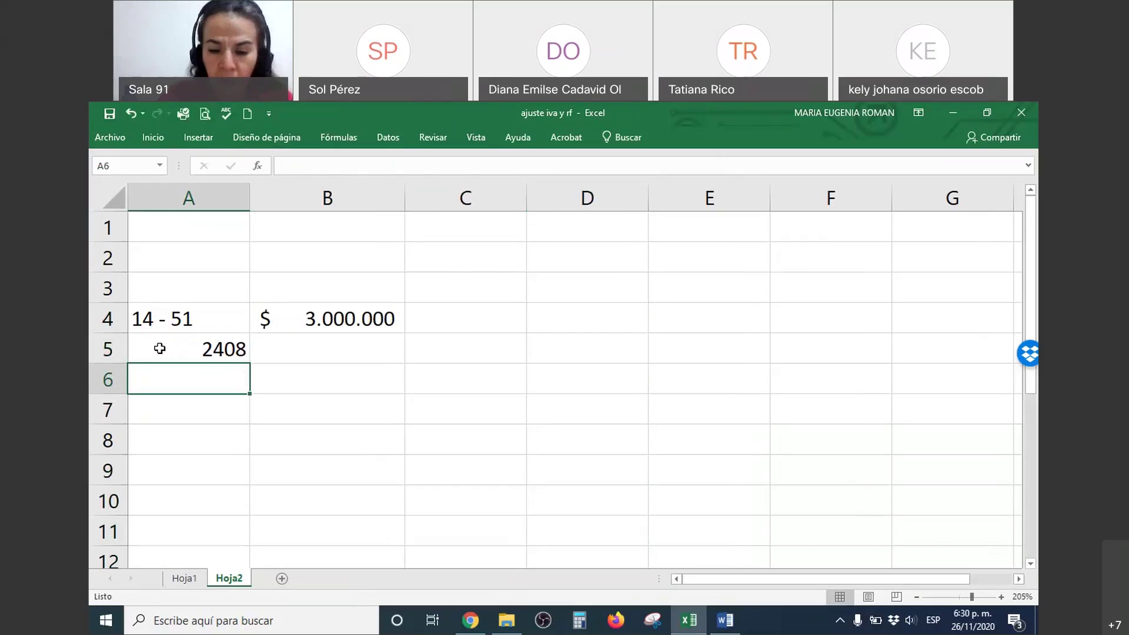
key(Up)
key(Right)
text(+)
key(Up)
key(Up)
key(Down)
text(*,19)
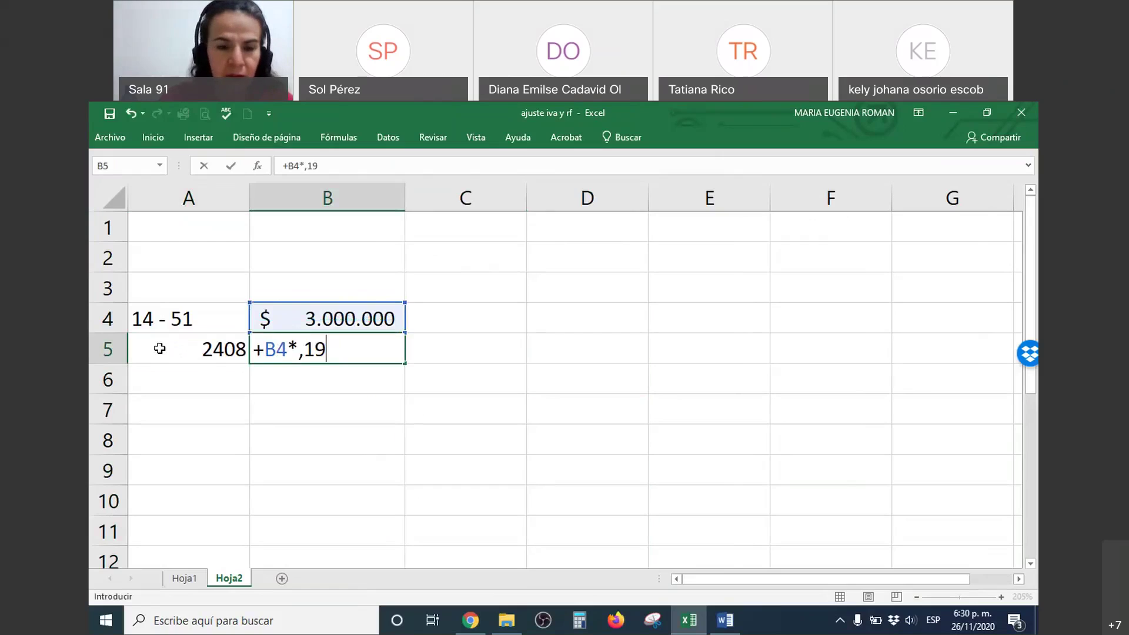
key(Return)
Step: Enter account code 2365 in A6 and calculate its amount in C6 with the formula +B4*0,025
key(Left)
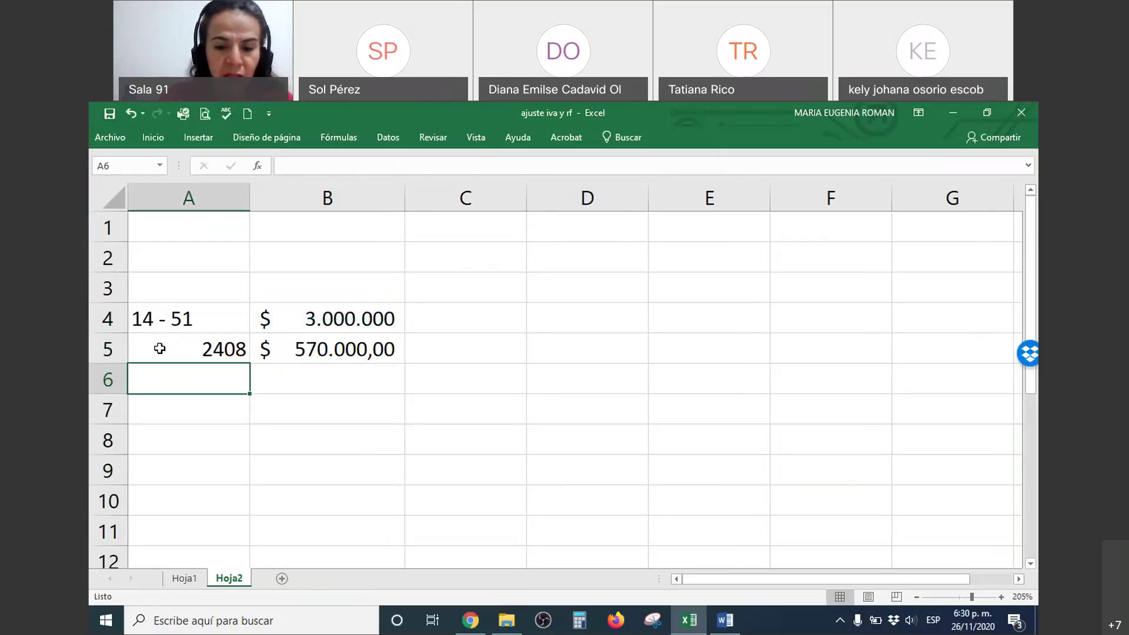
text(2365)
key(Return)
key(Up)
key(Right)
key(Right)
text(+)
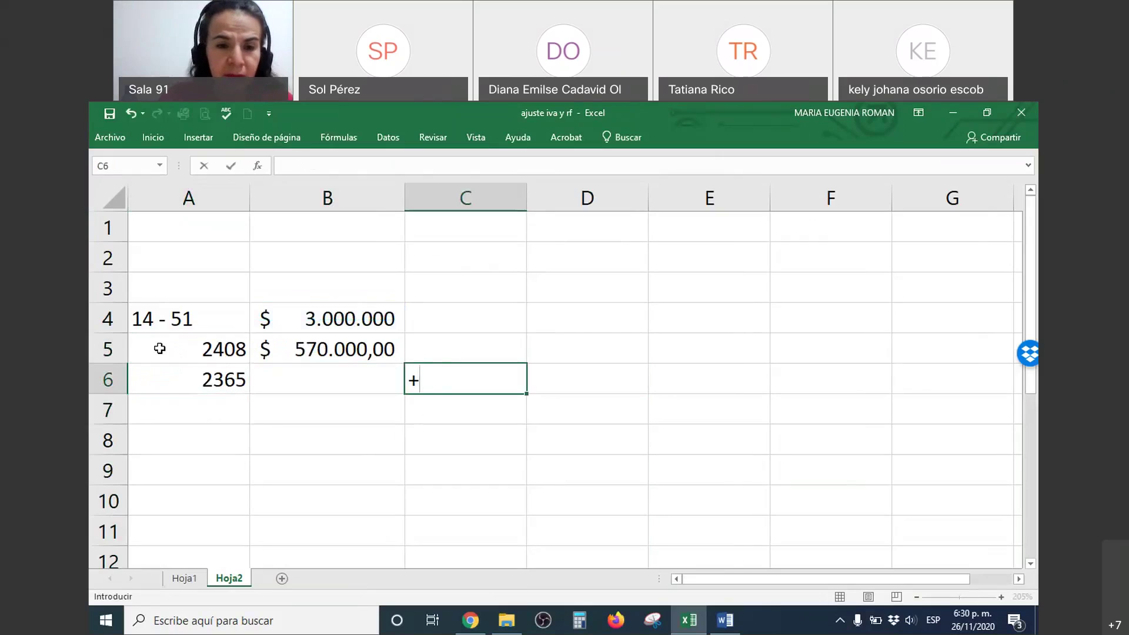
key(Up)
key(Up)
key(Left)
text(*)
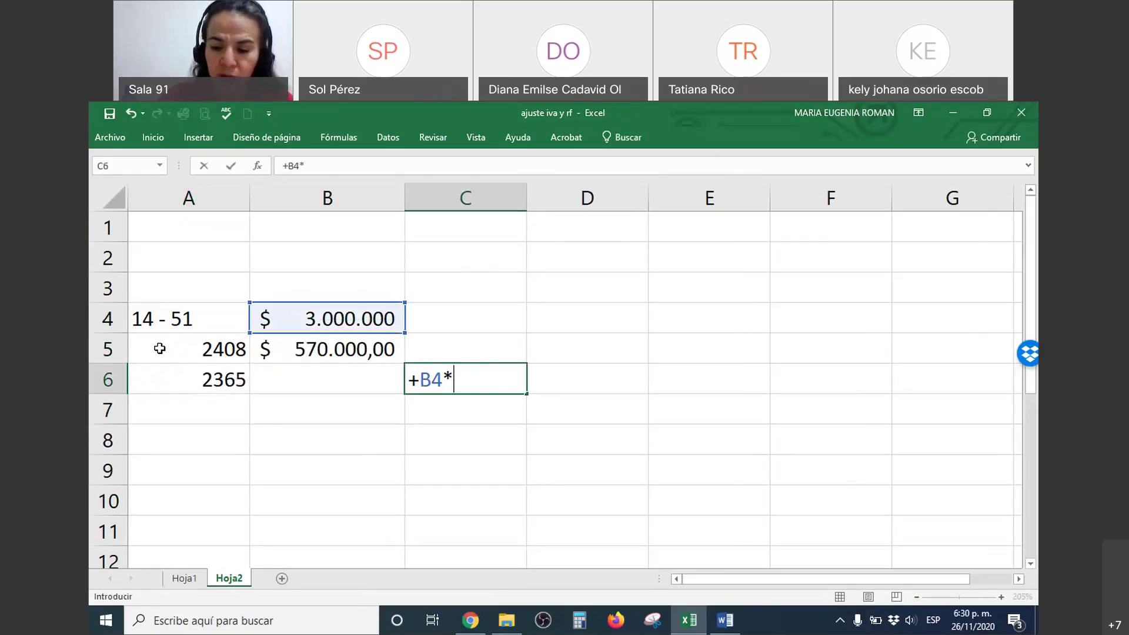
text(0,025)
key(Return)
Step: Enter the account label "2205 - 2380" in cell A7
key(Left)
key(Left)
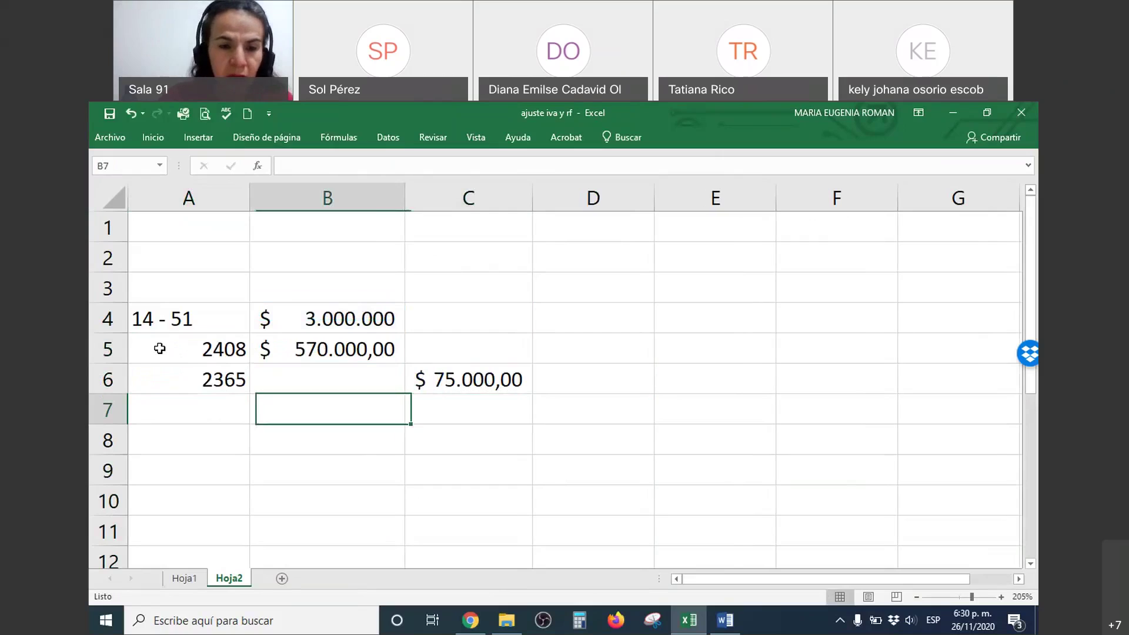
text(2)
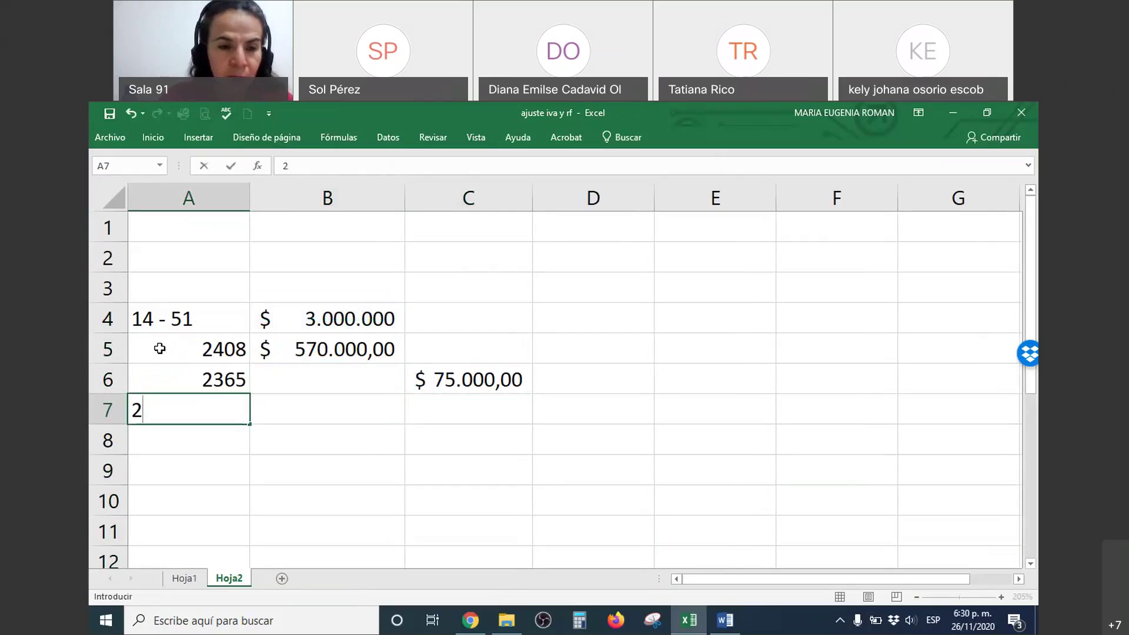
text(205)
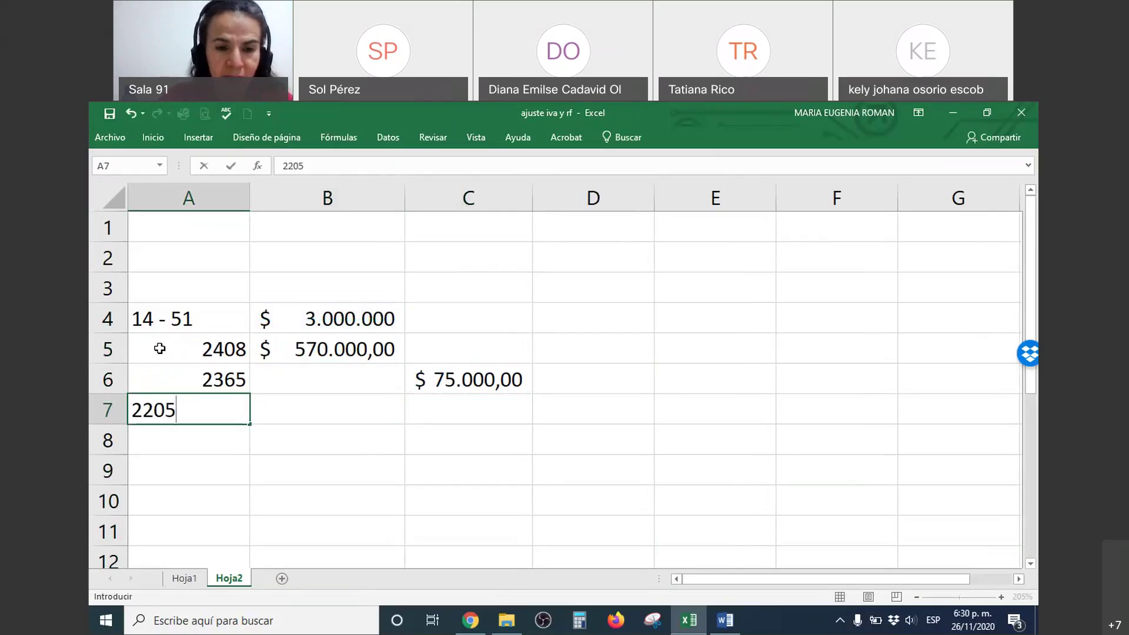
key(Right)
key(Right)
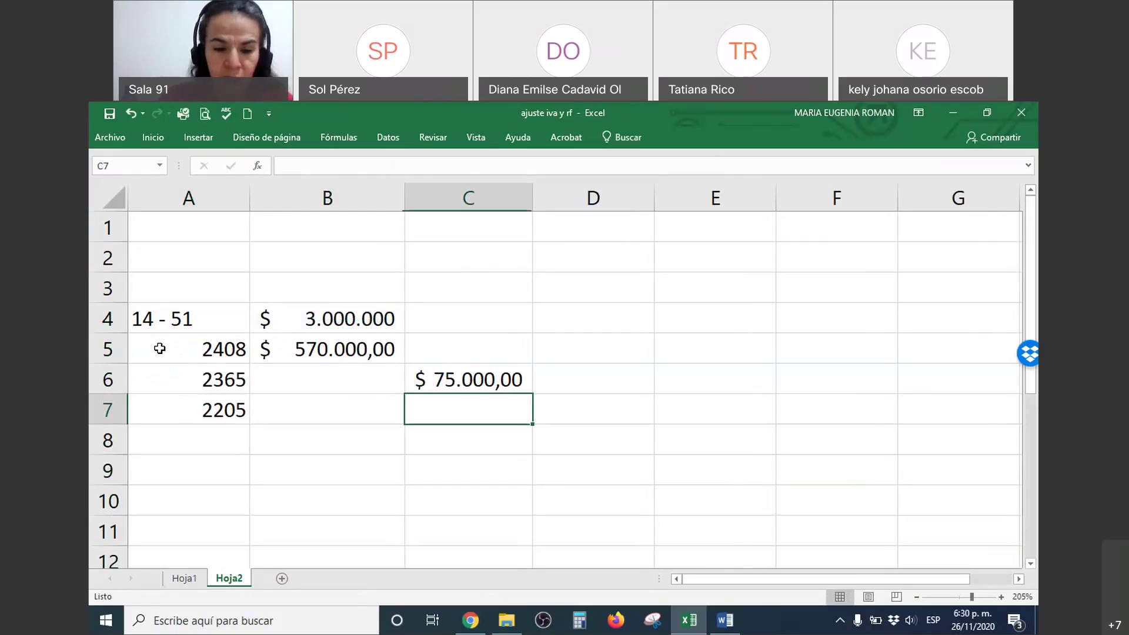
key(Left)
key(Left)
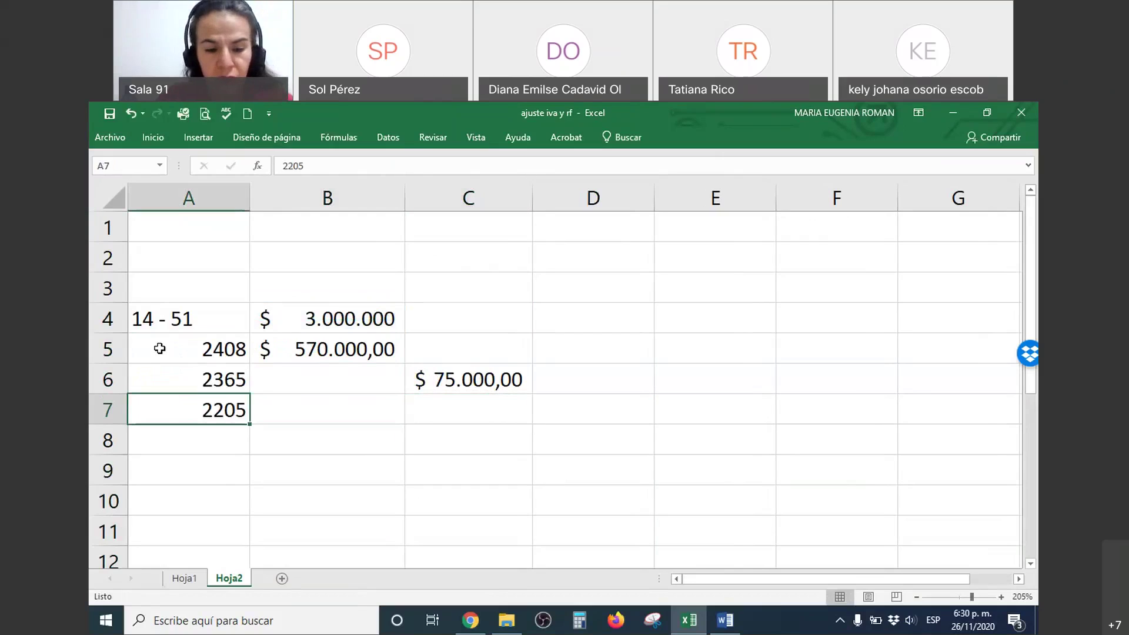
key(F2)
text(-)
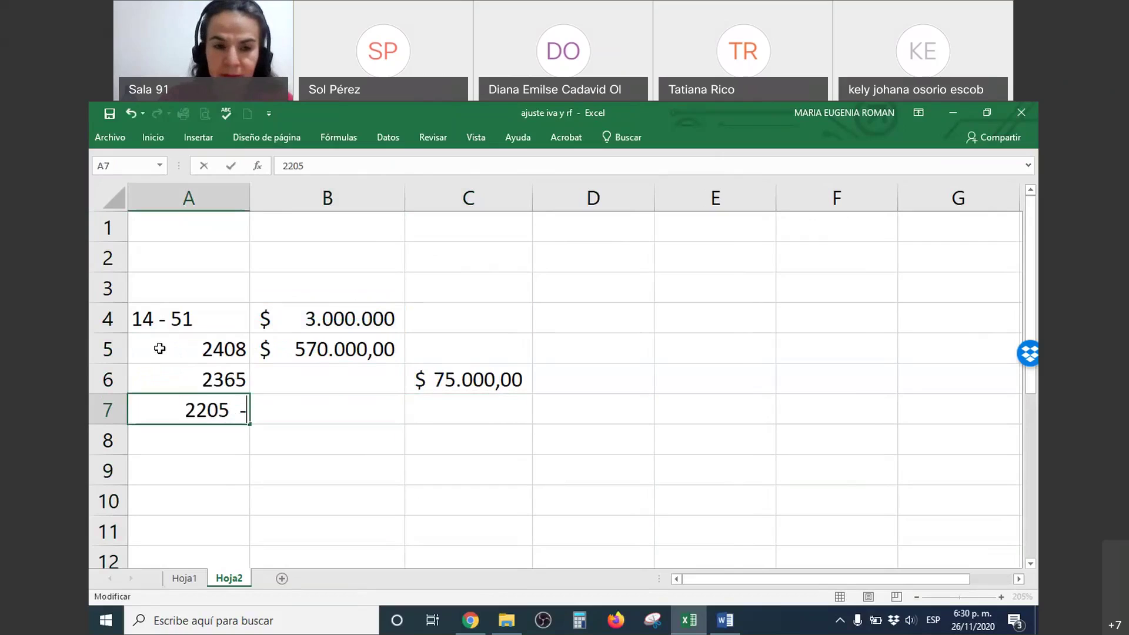
text( -)
key(BackSpace)
key(BackSpace)
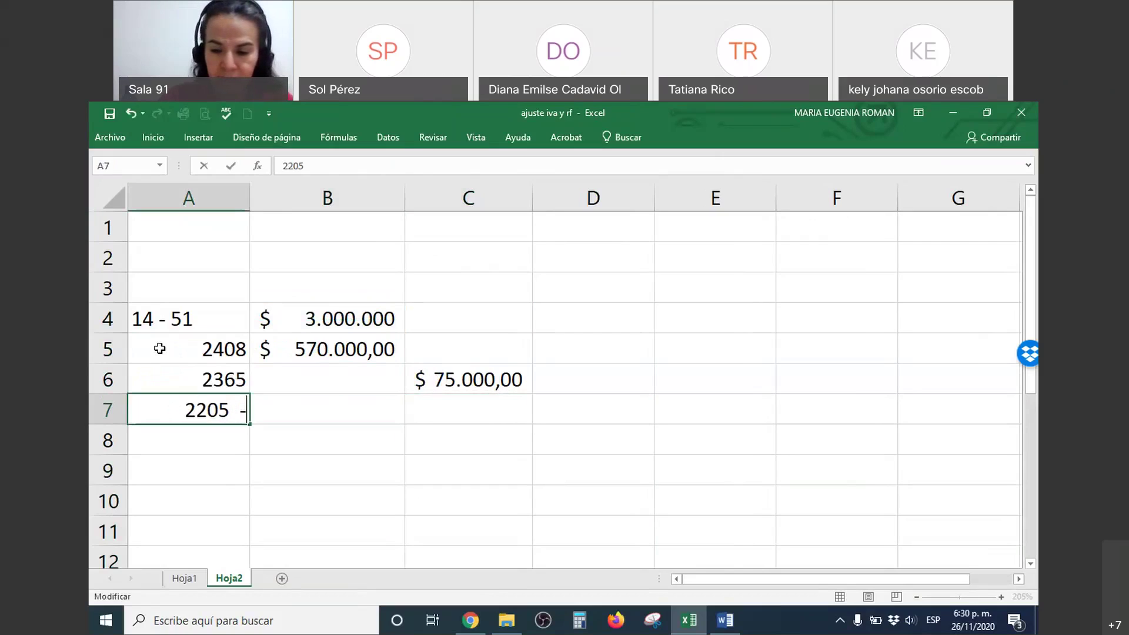
text(2380)
key(Tab)
Step: Calculate the payable amount in C7 by adding B4 and B5 and subtracting C6
key(Tab)
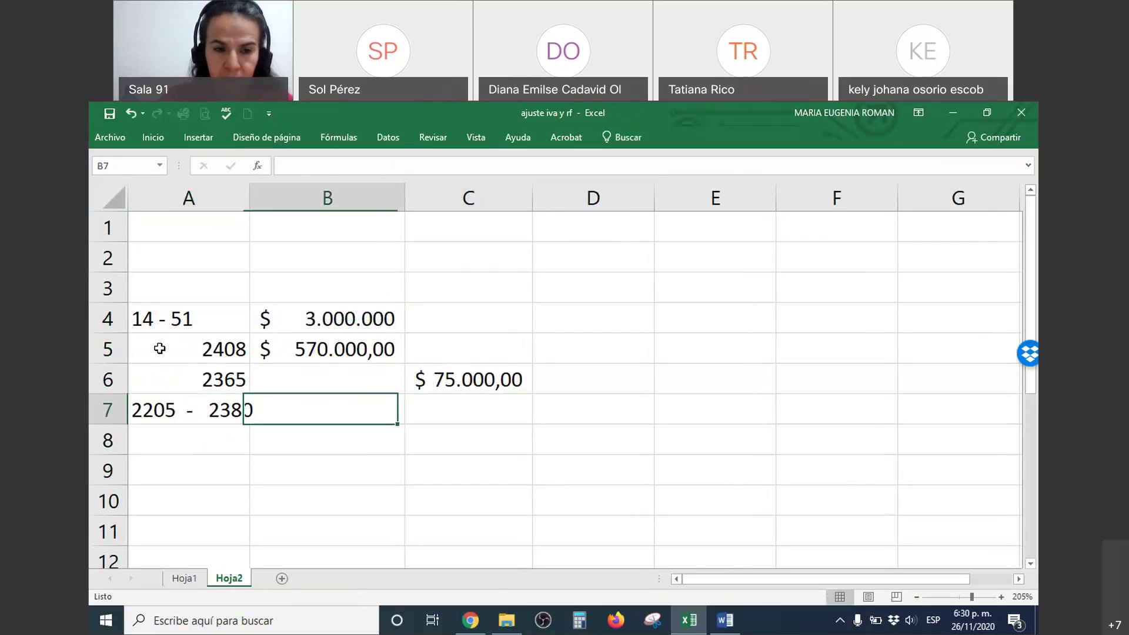
text(+)
key(Up)
key(Up)
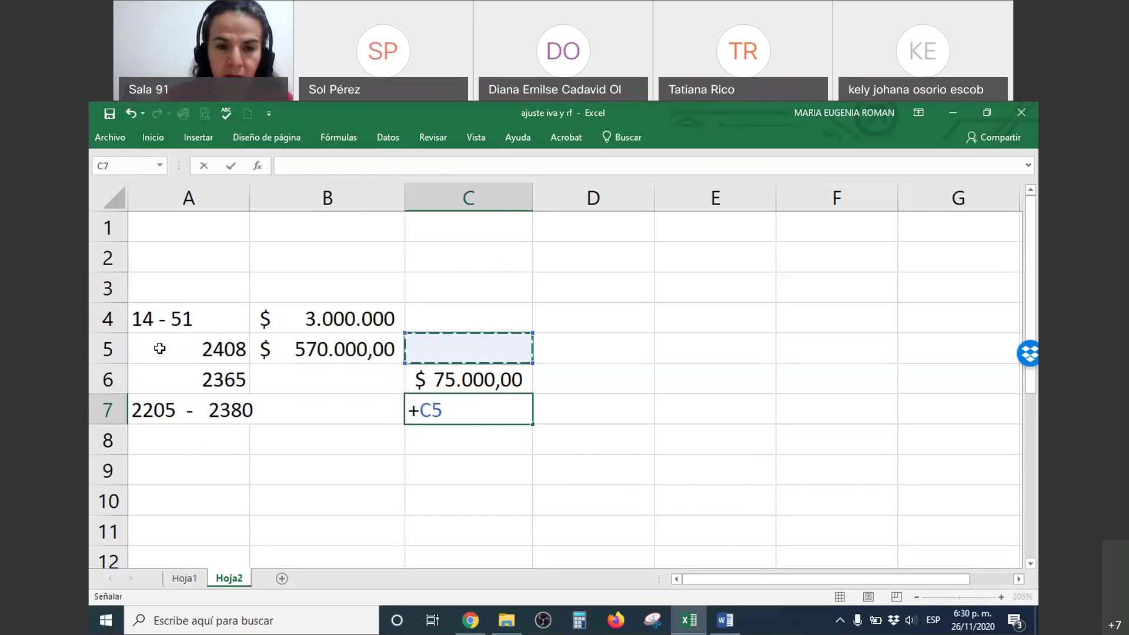
key(Left)
key(Up)
text(+)
key(Up)
key(Up)
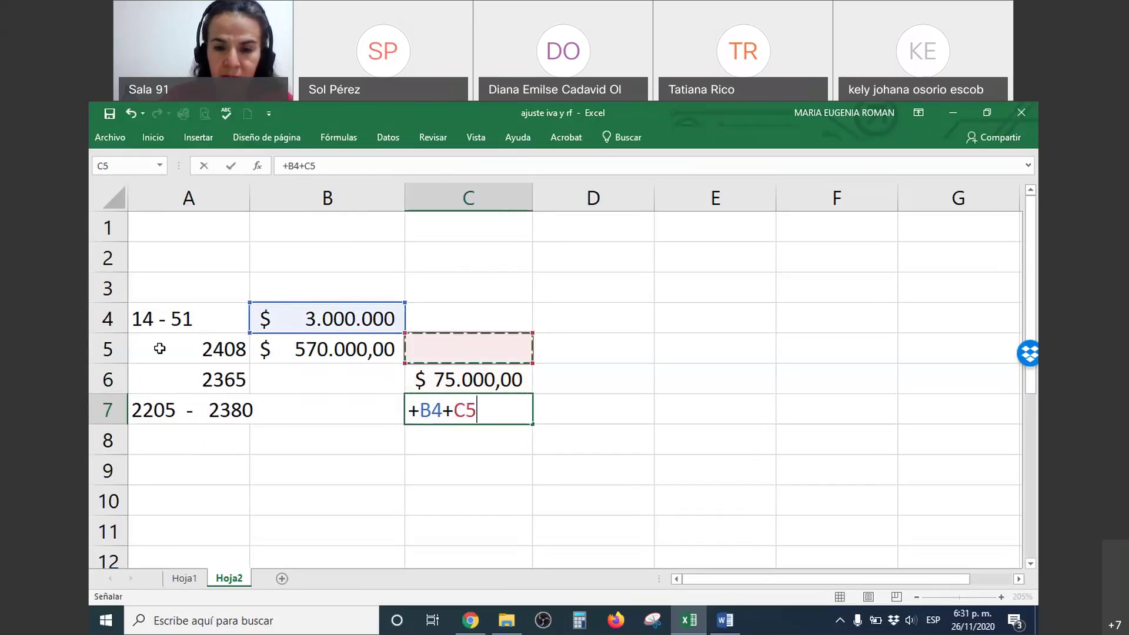
key(Left)
text(-)
key(Up)
key(Return)
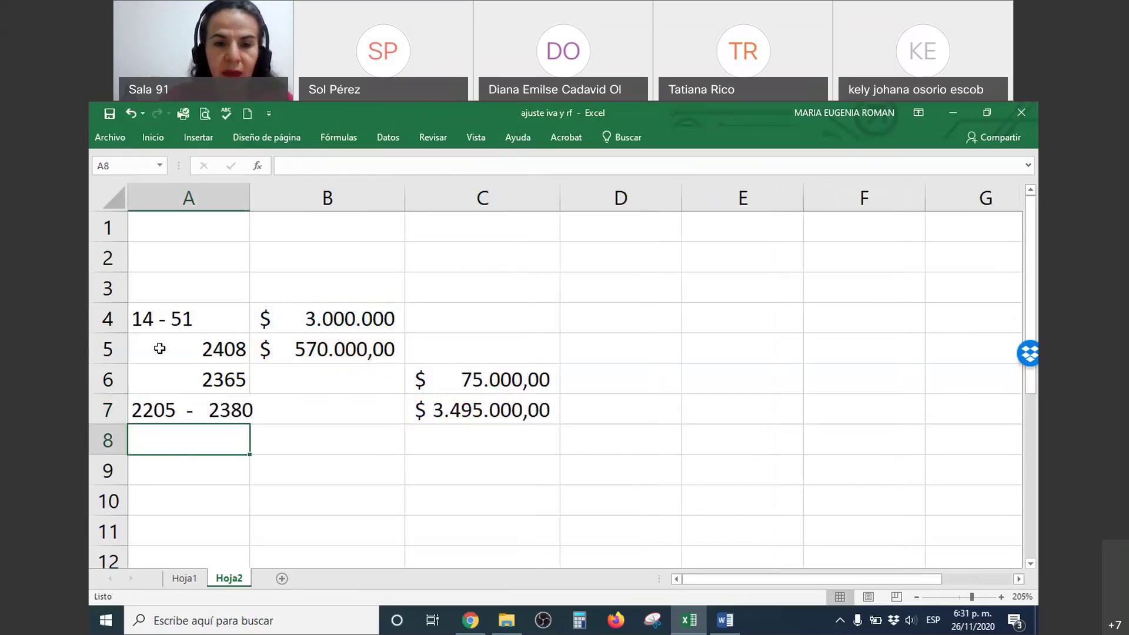
Step: Format the amounts in B4:C7 with thousands separators, without a currency symbol or decimal places
drag(355, 327, 511, 408)
right_click(511, 407)
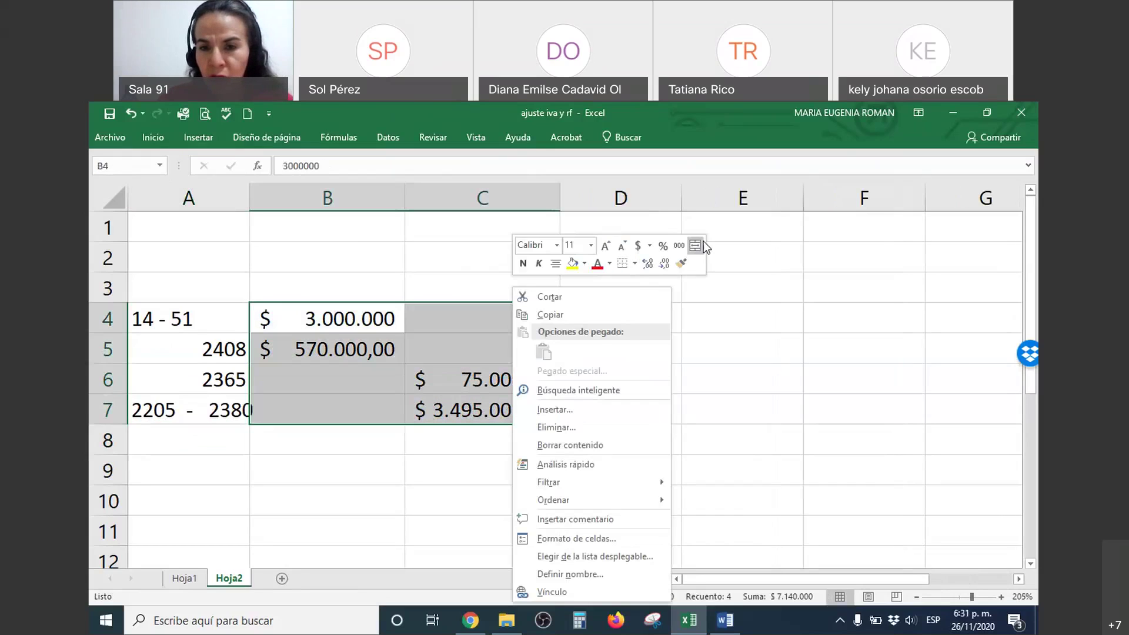
click(683, 247)
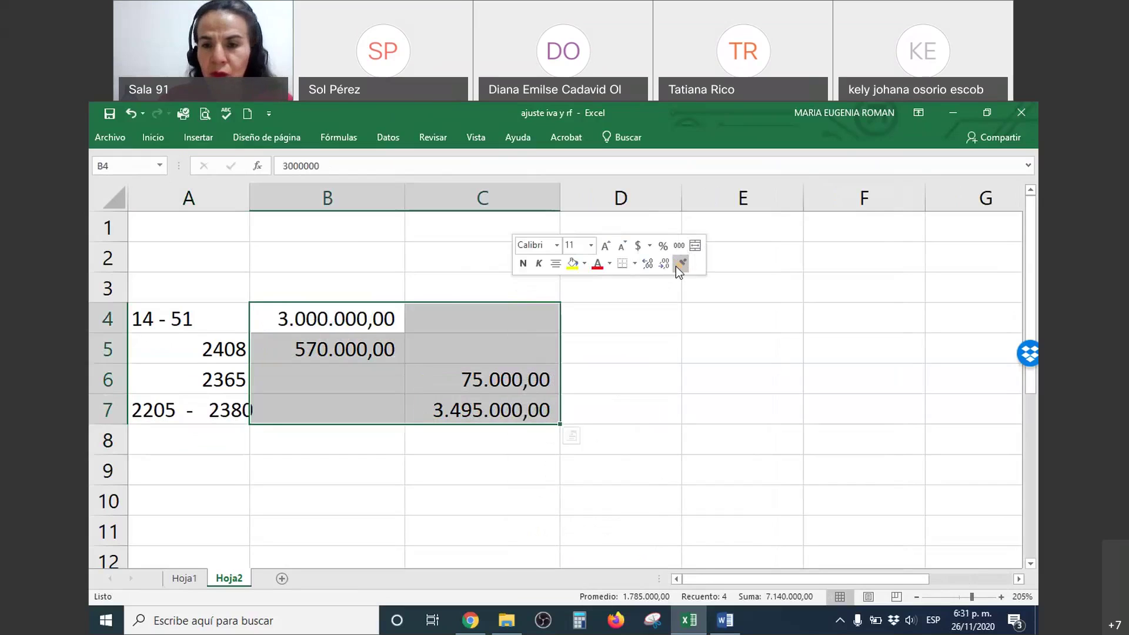
click(668, 263)
click(668, 263)
click(489, 510)
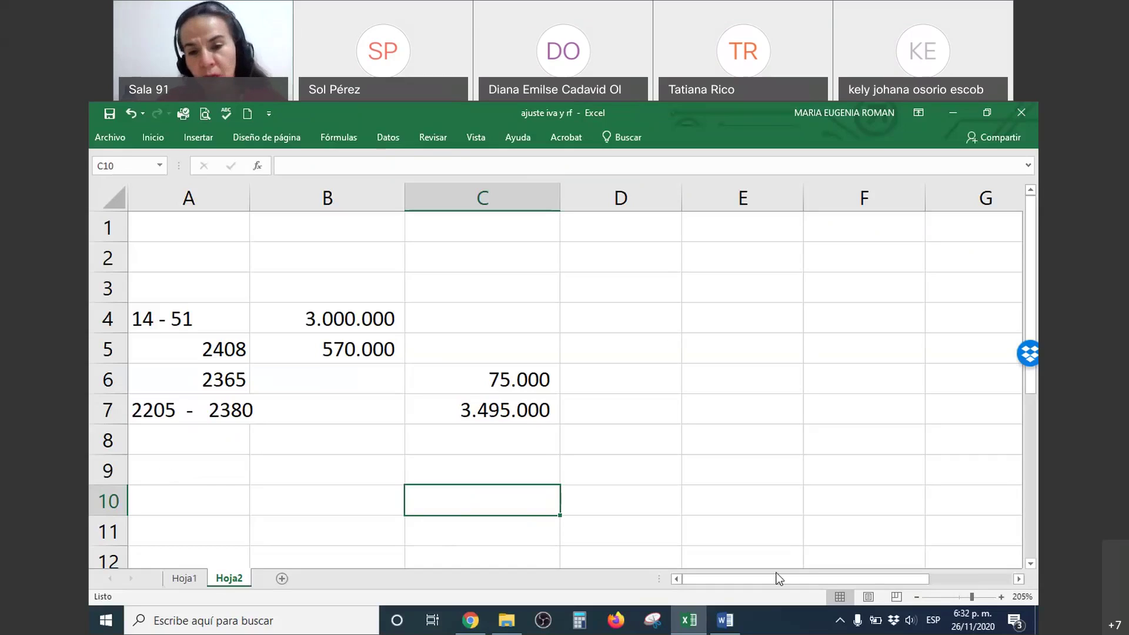
Step: Try to enter 2/15 in cell E9
click(701, 470)
text(2%)
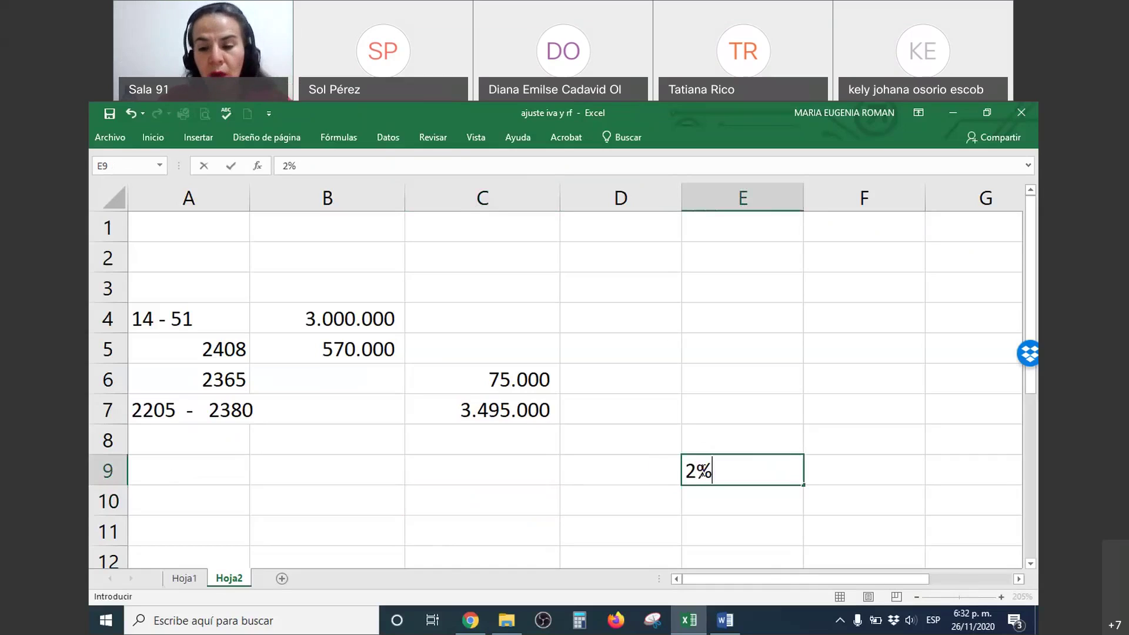
key(BackSpace)
text(/15)
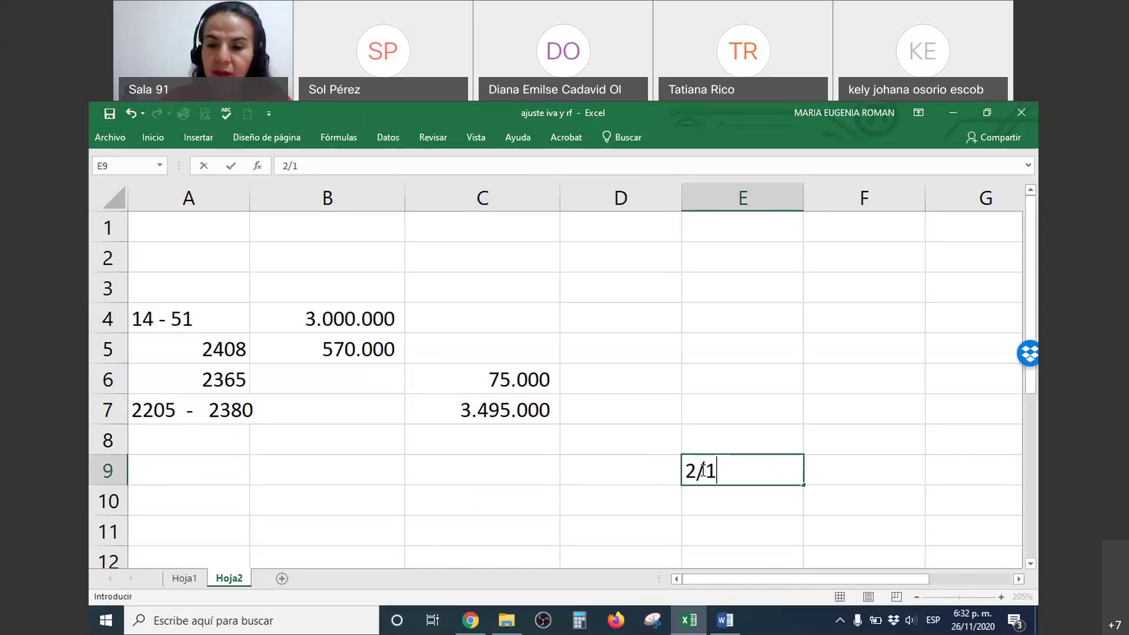
key(Return)
Step: Enter 2//15 in cell E9 in place of its current content
click(758, 473)
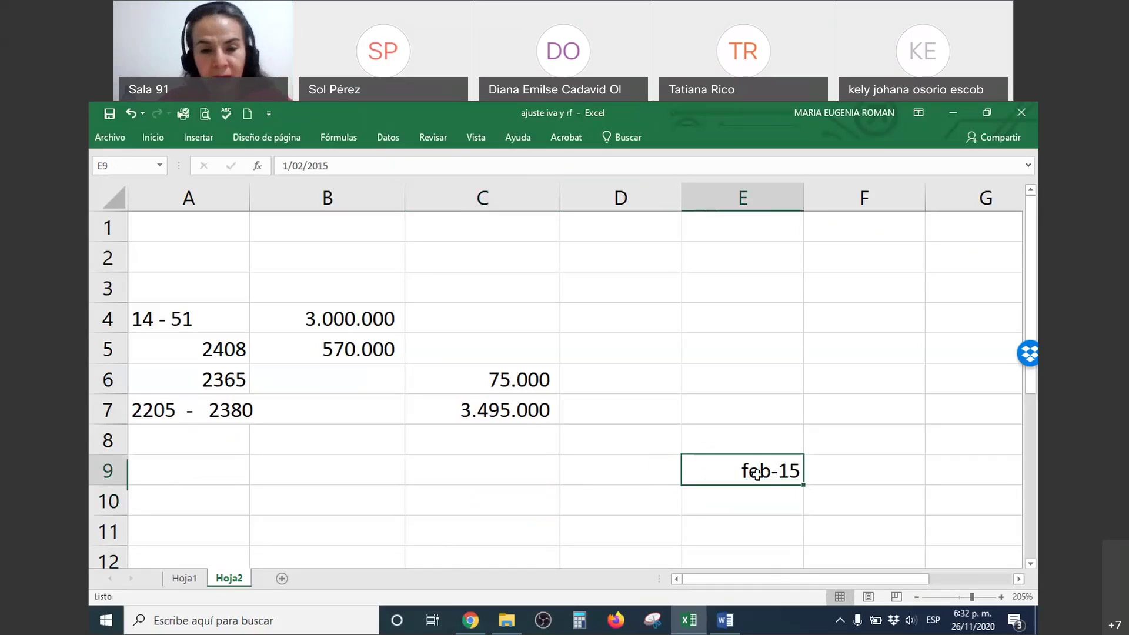
text(2//15)
key(Return)
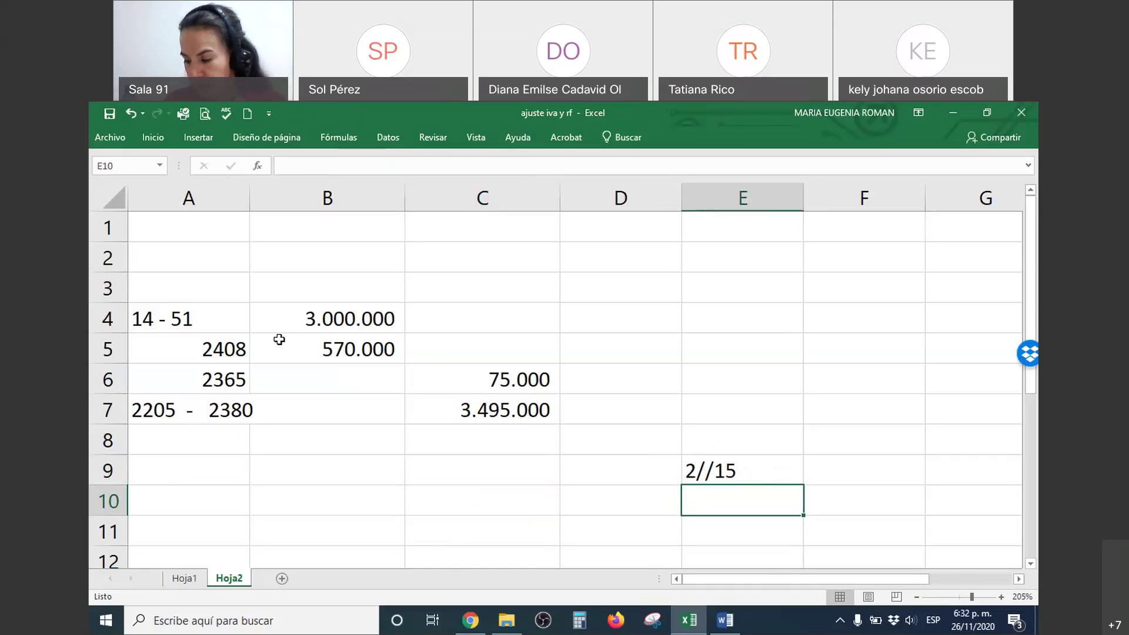
Step: Bring the amount from B4 into B10 with a reference formula and enter the rate 0,02 in B11
click(309, 511)
text(+)
click(312, 318)
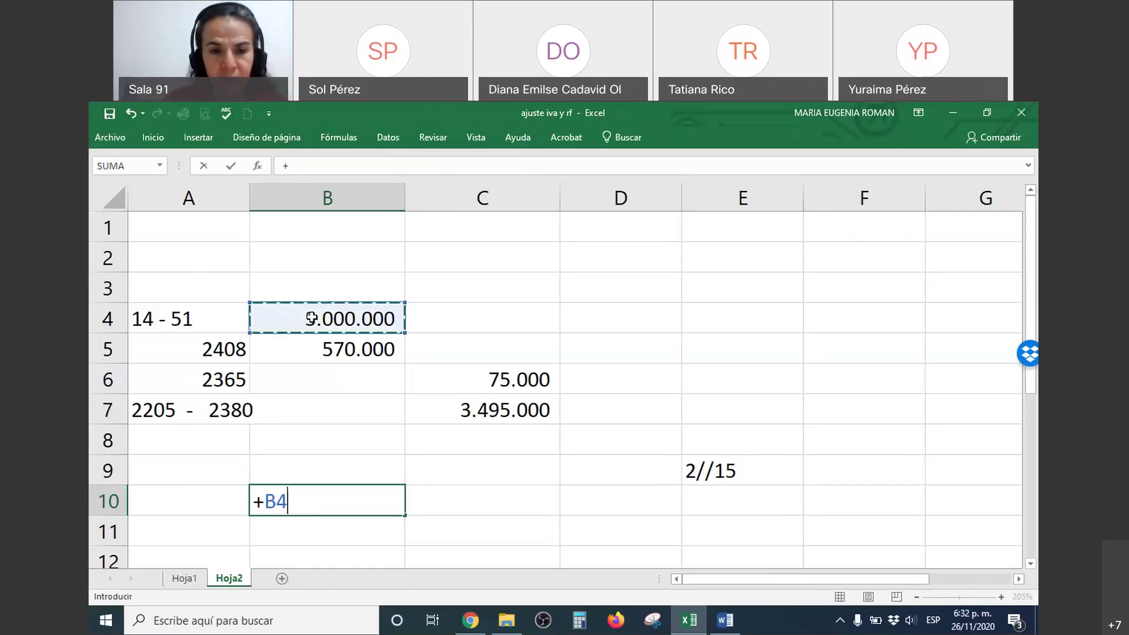
key(Return)
text(+)
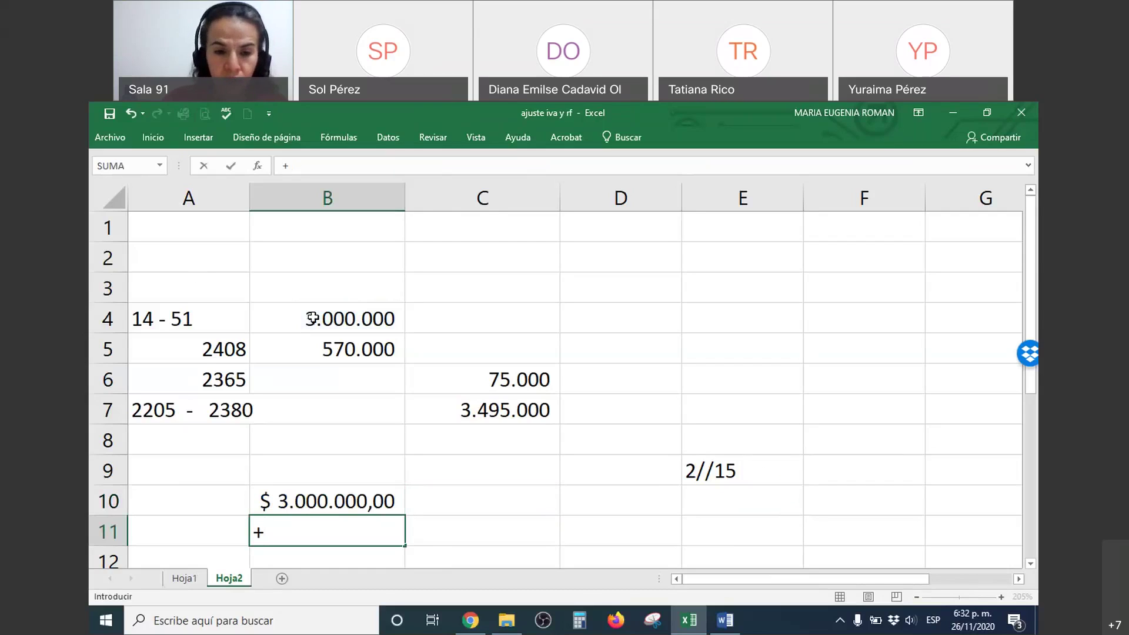
text(0,02)
key(Return)
Step: Calculate the rate's amount in B12 by multiplying B10 by B11
text(+)
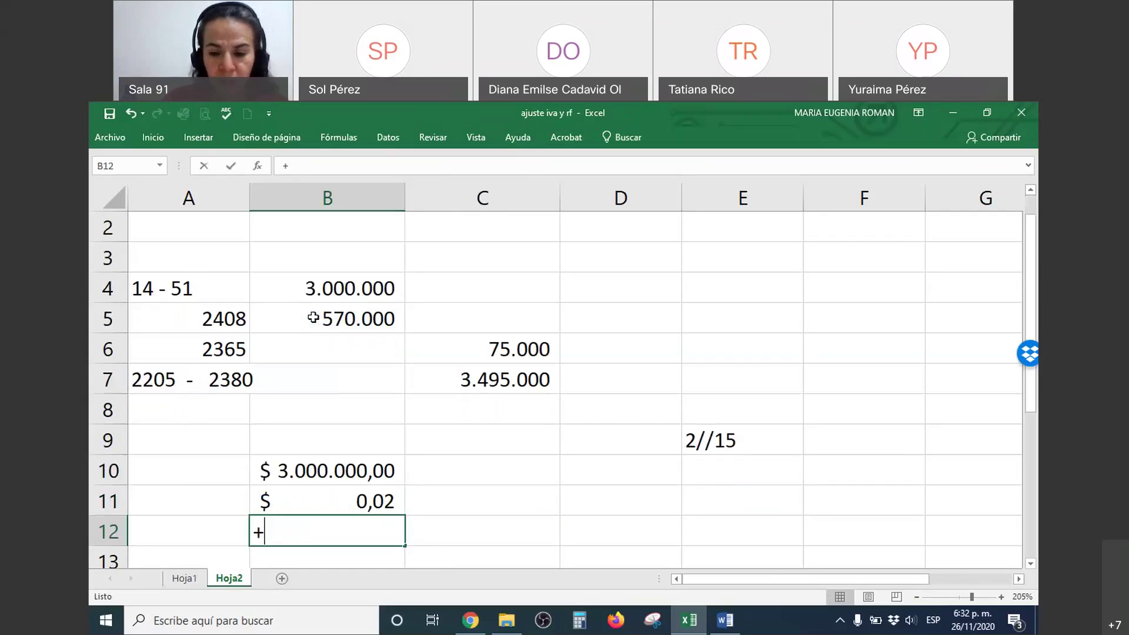
key(Up)
key(Up)
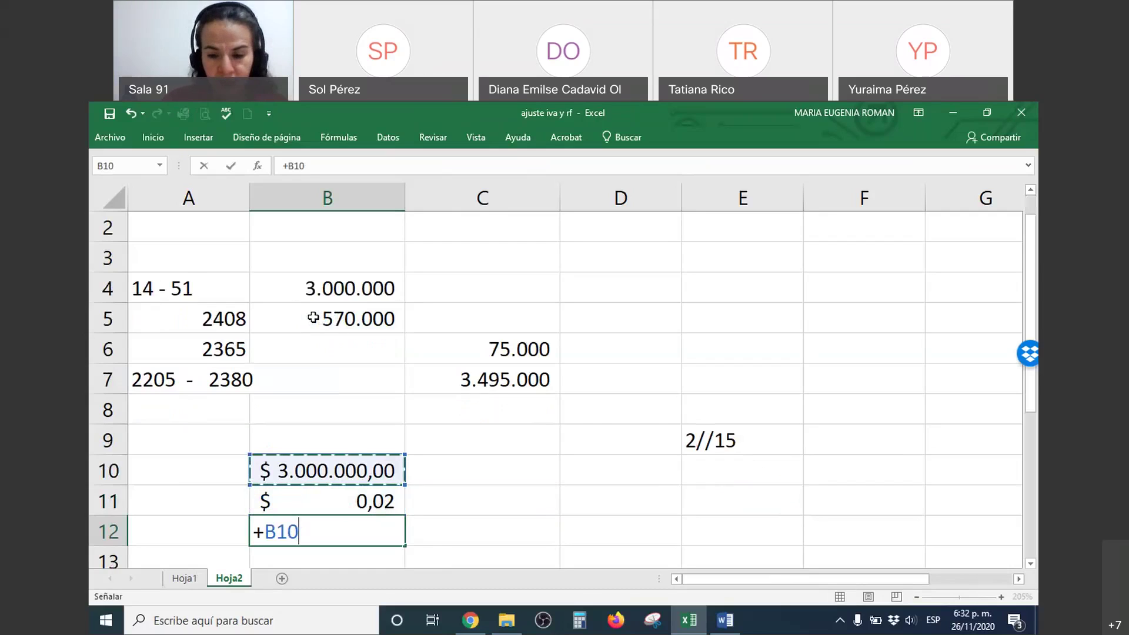
text(*)
key(Up)
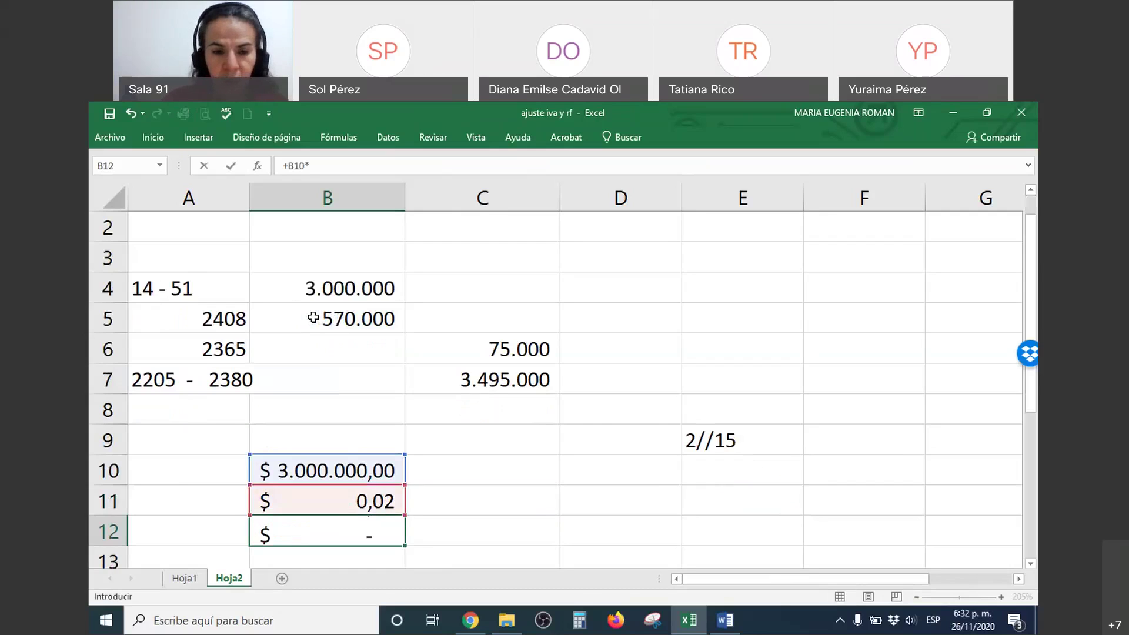
key(Return)
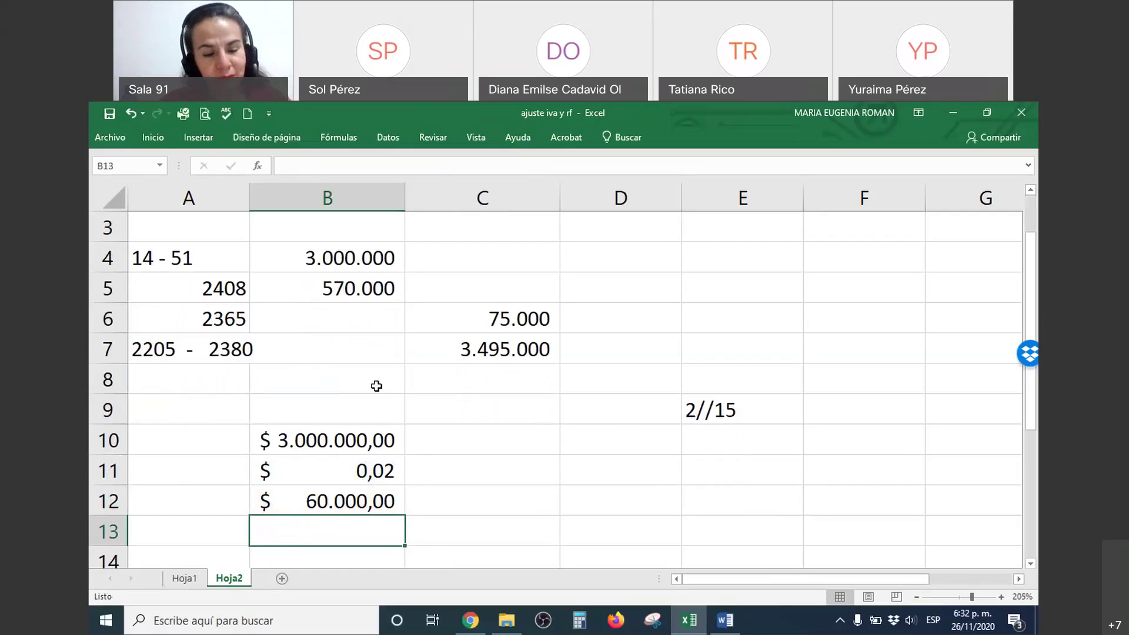
Step: Widen column B so the full amount in B10 fits, and select cell A14
scroll(388, 375, down, 2)
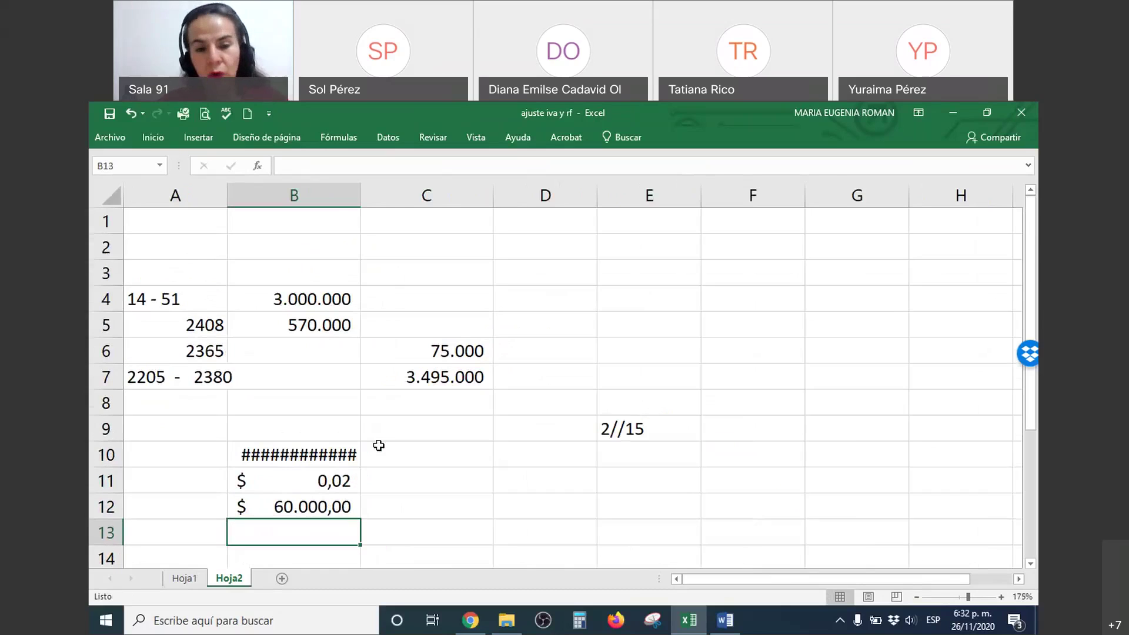
drag(360, 194, 390, 195)
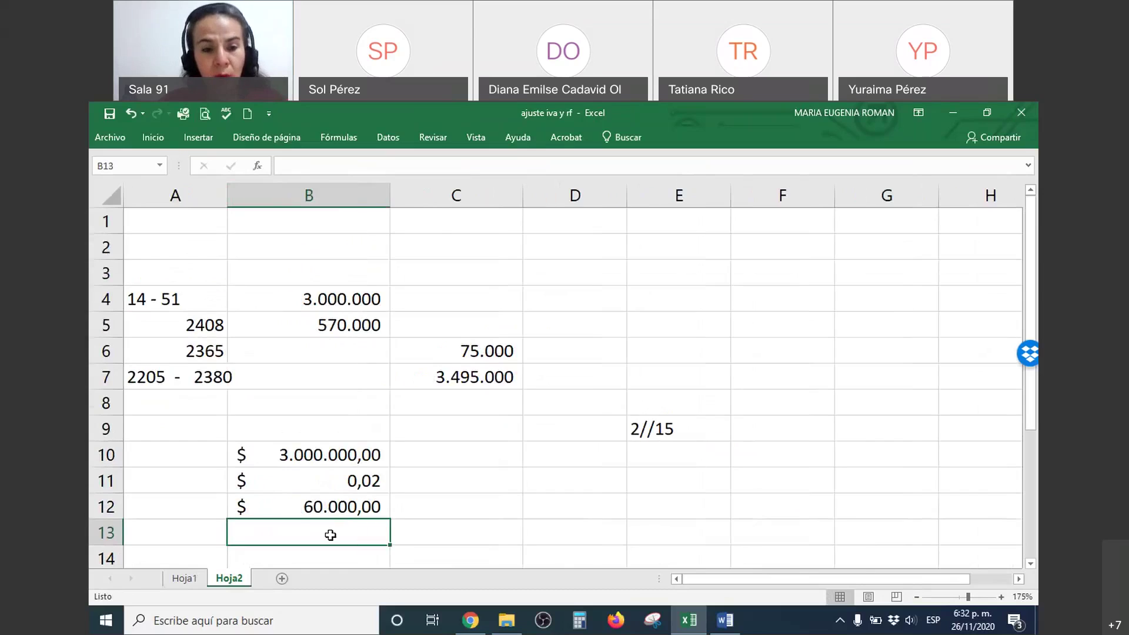
scroll(330, 535, down, 2)
click(180, 404)
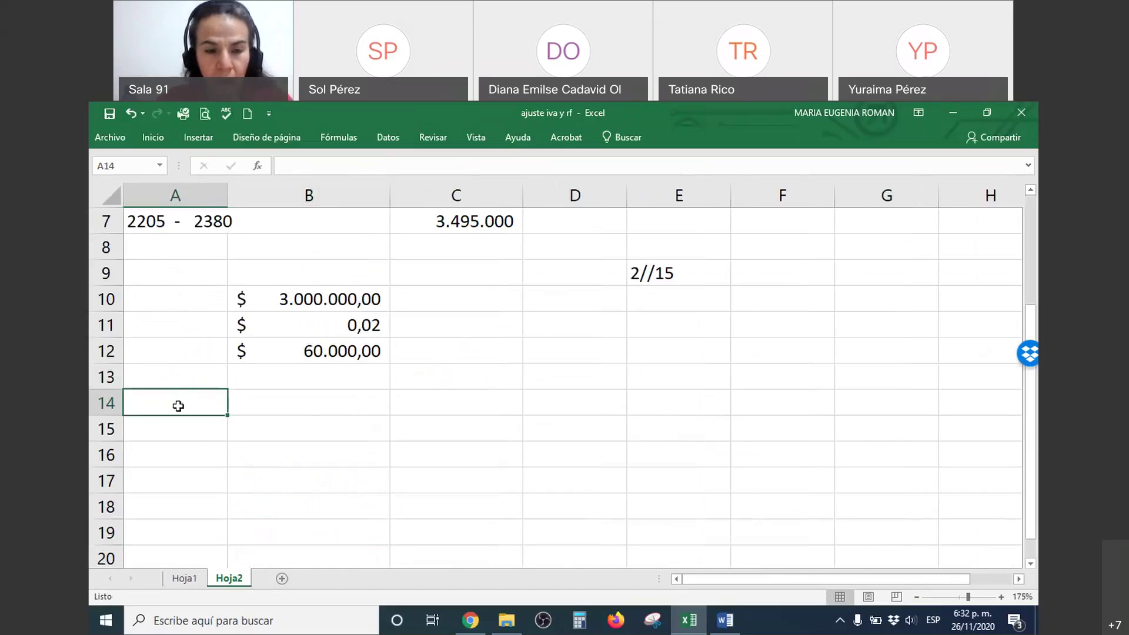
Step: Enter the account code 143599 in A14 and its description "Descuentos financieros" in B14
scroll(178, 405, up, 2)
scroll(176, 419, down, 2)
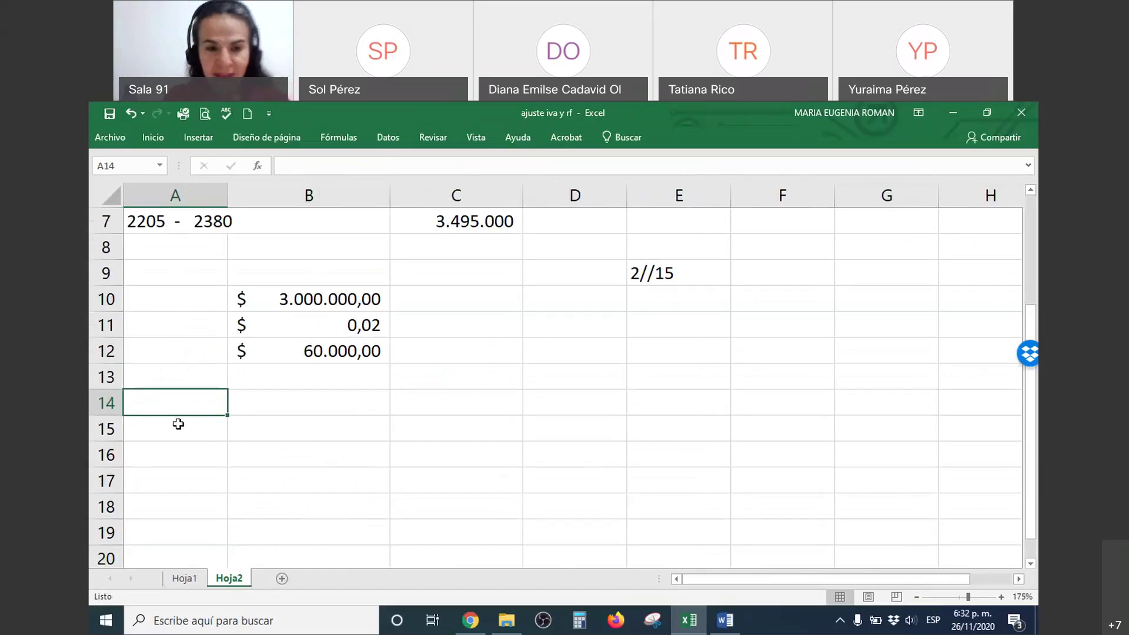
text(143599)
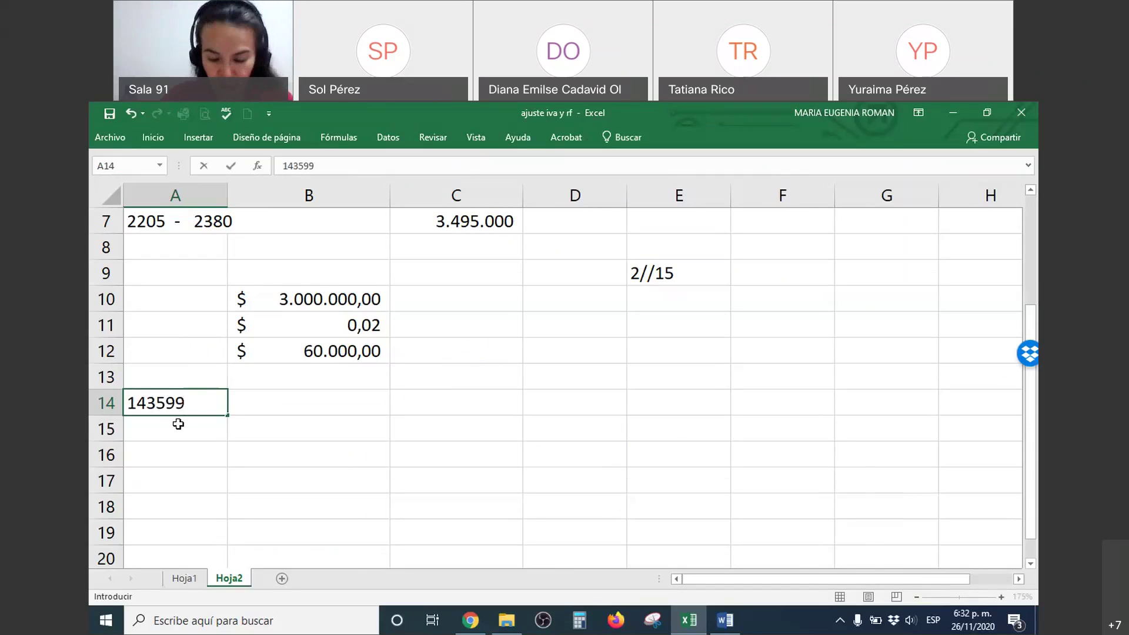
key(Tab)
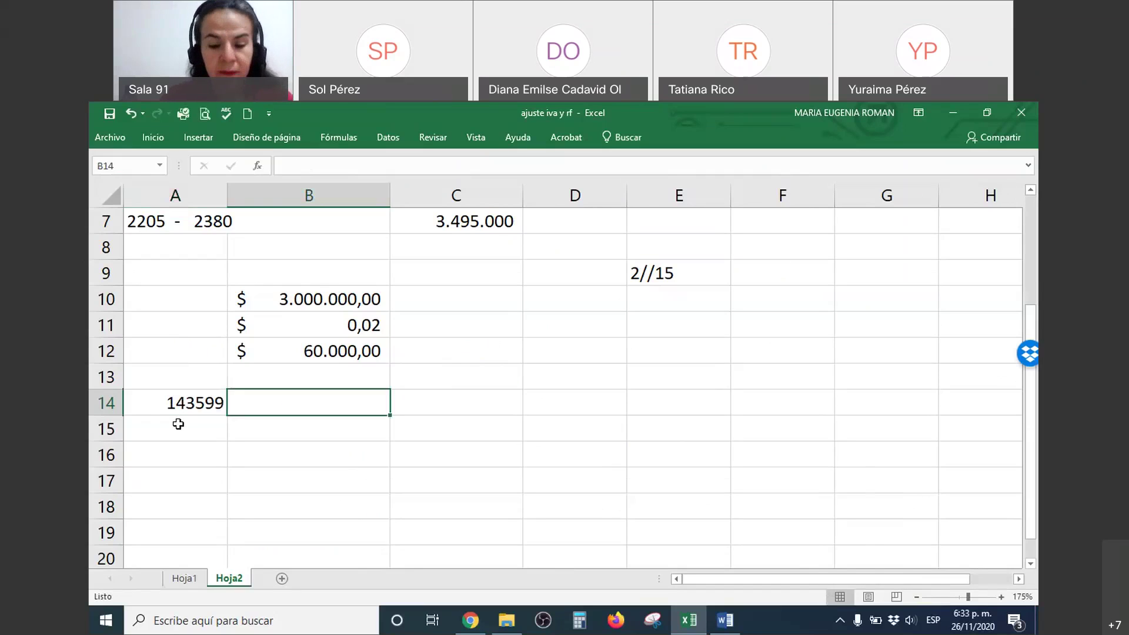
text(Descue)
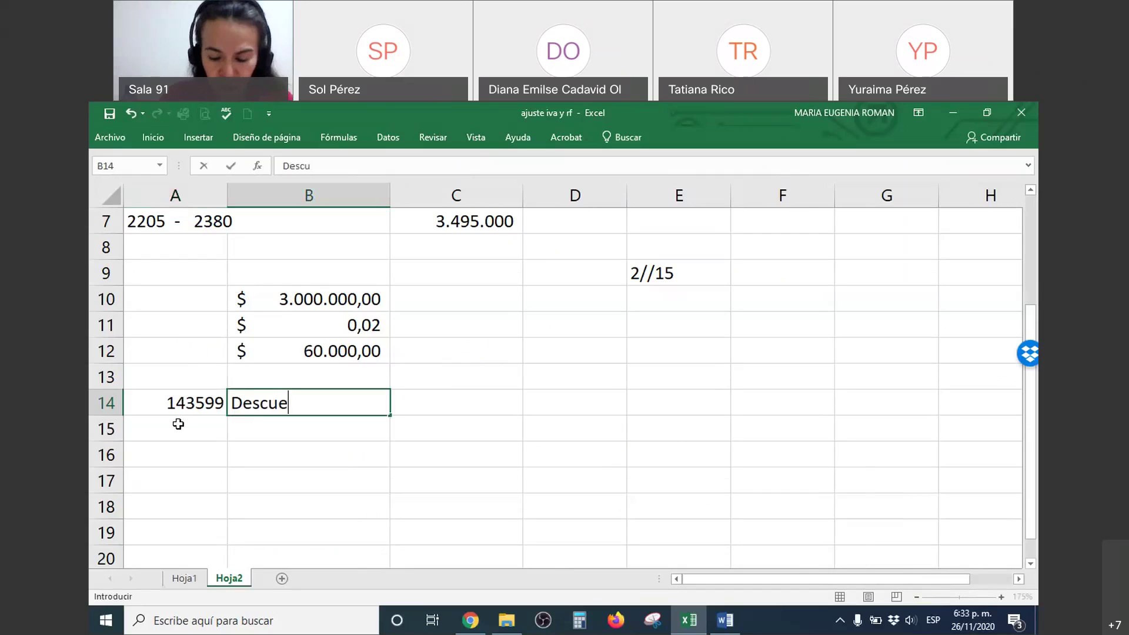
text(ntos finan)
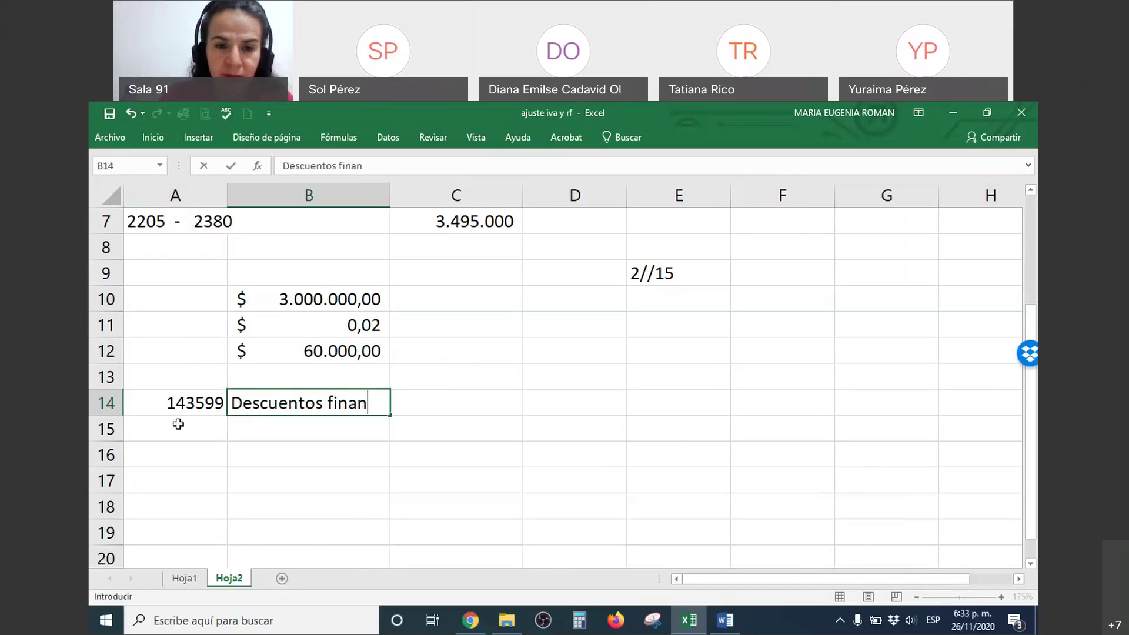
text(cieros)
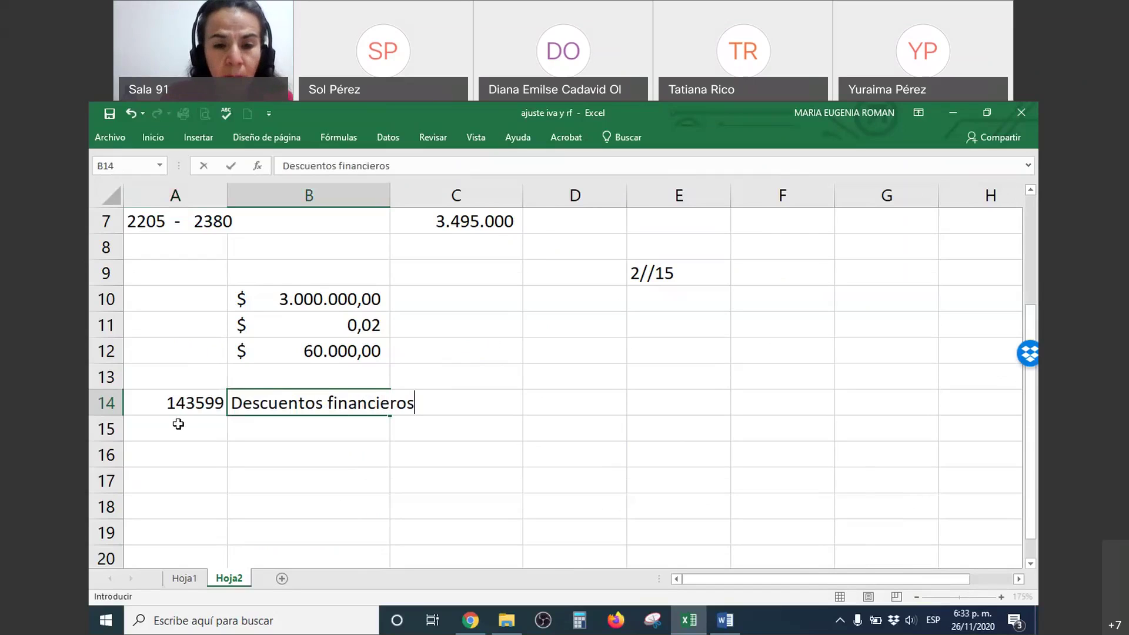
key(Tab)
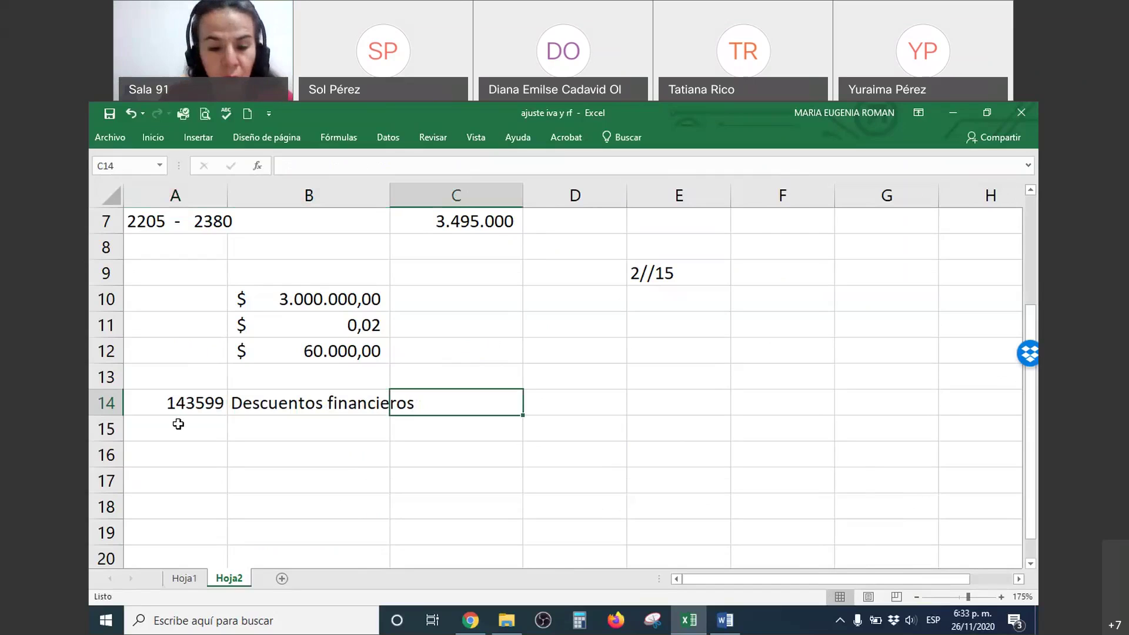
Step: Enter "42 otros ingresos" in C14 and widen column B so the description in B14 fits
text(4)
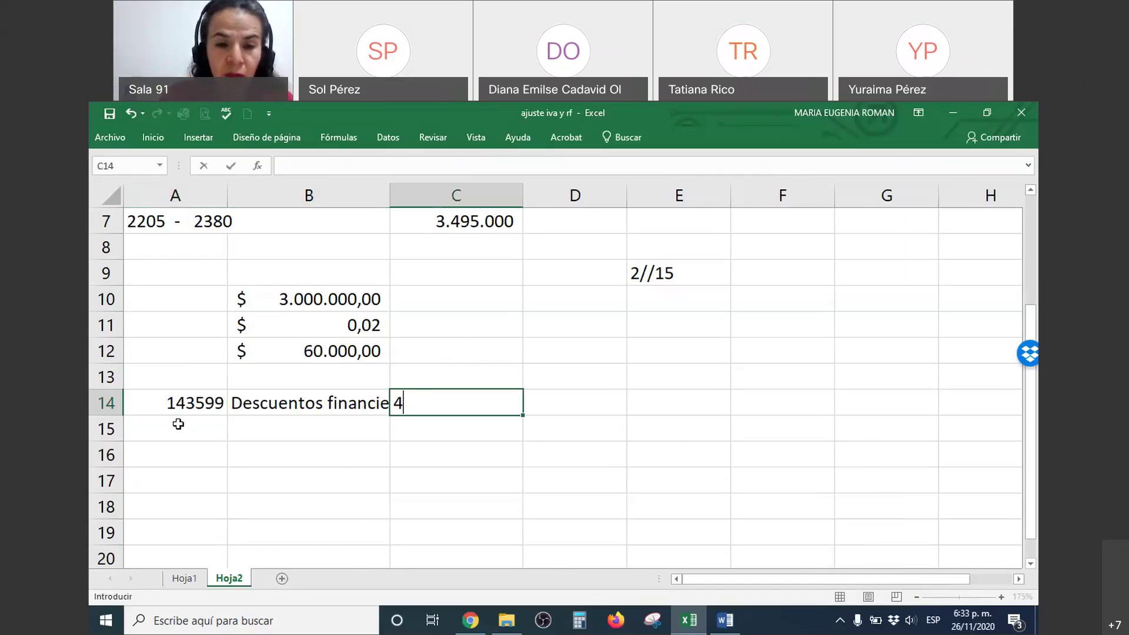
text(2 otro)
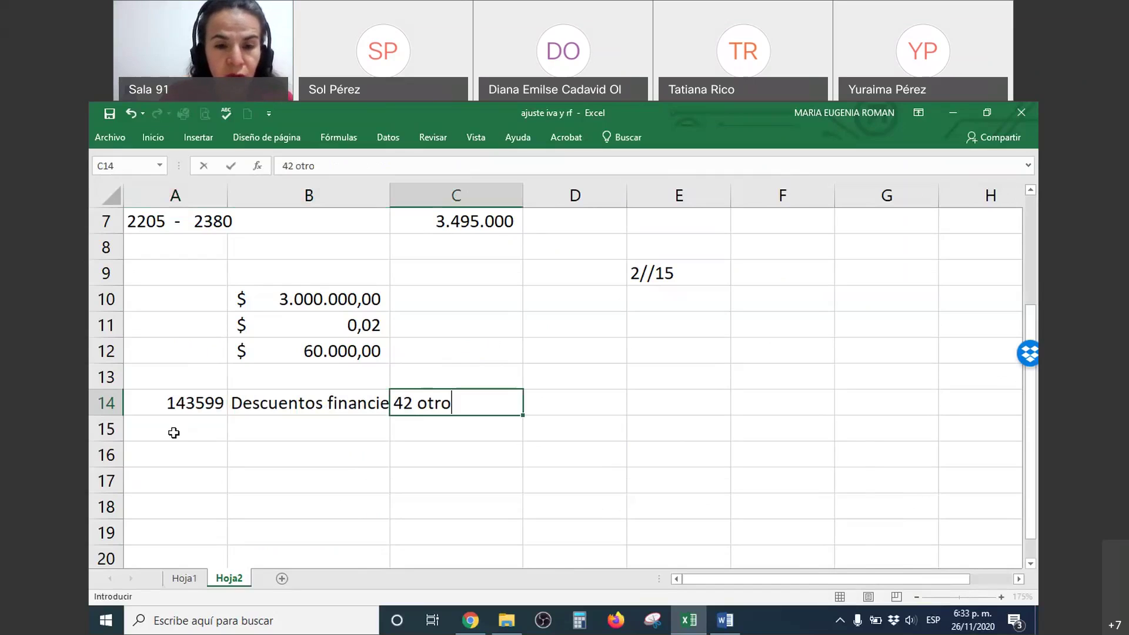
text(s ingresos)
key(BackSpace)
text(s)
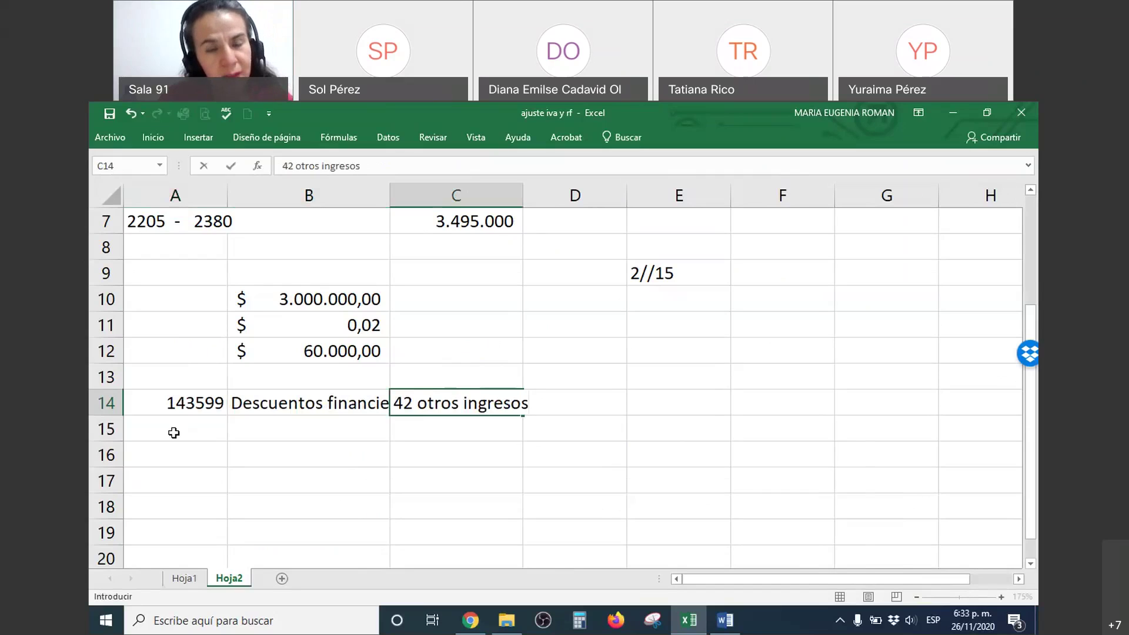
click(174, 433)
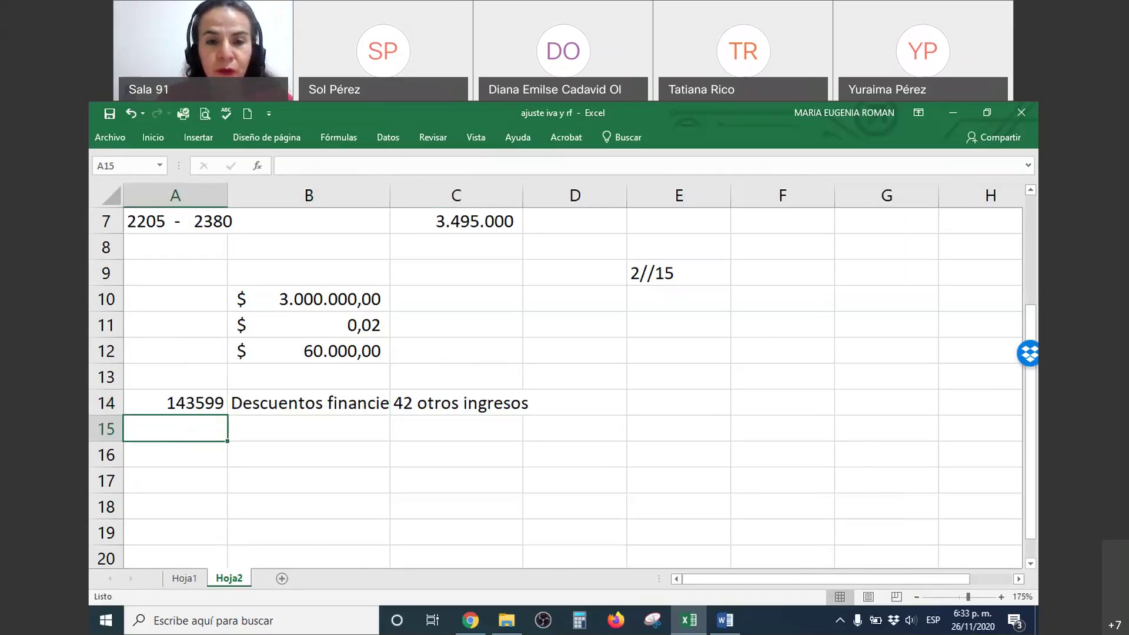
drag(390, 199, 480, 200)
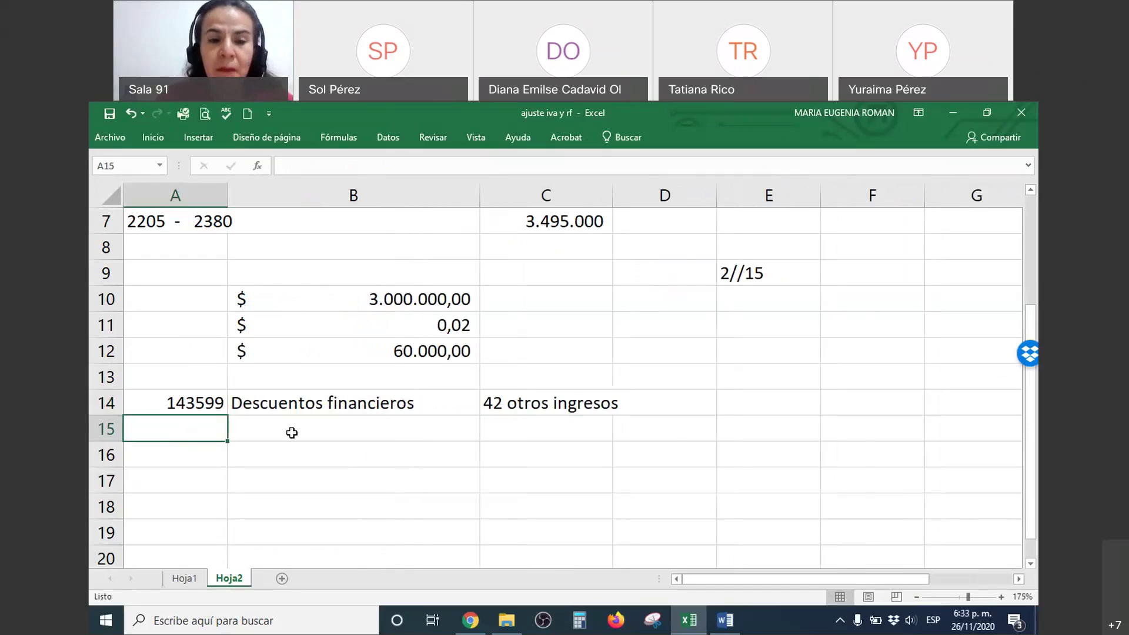
Step: Move "42 otros ingresos" from C14 down to C15 and enter "Crédito" in C14
click(189, 406)
click(390, 403)
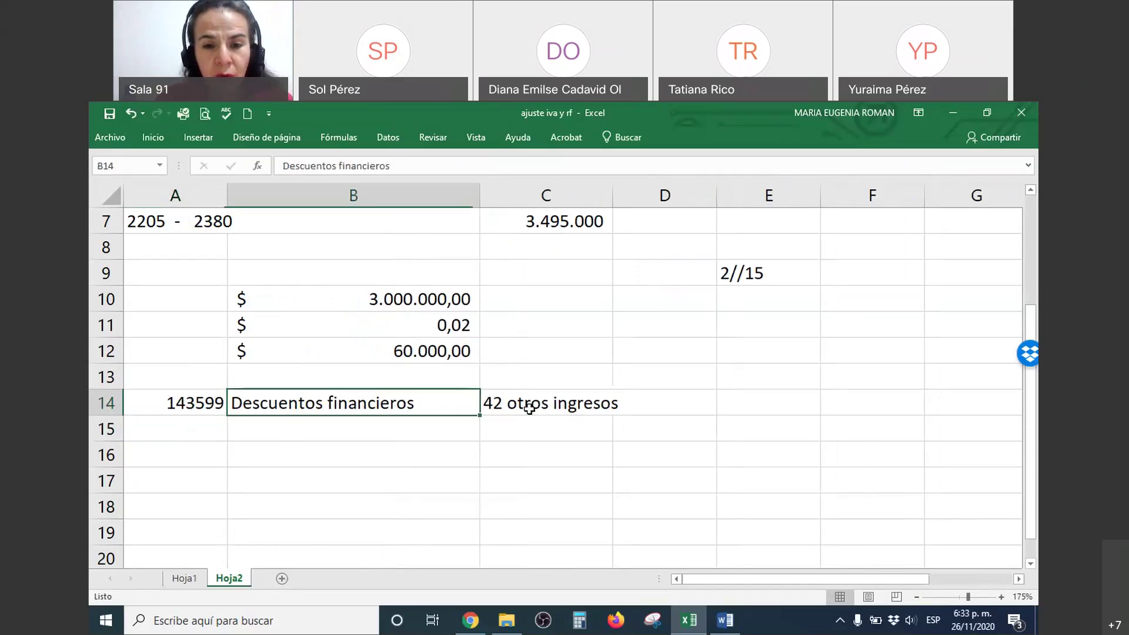
click(521, 409)
drag(533, 416, 533, 430)
click(527, 403)
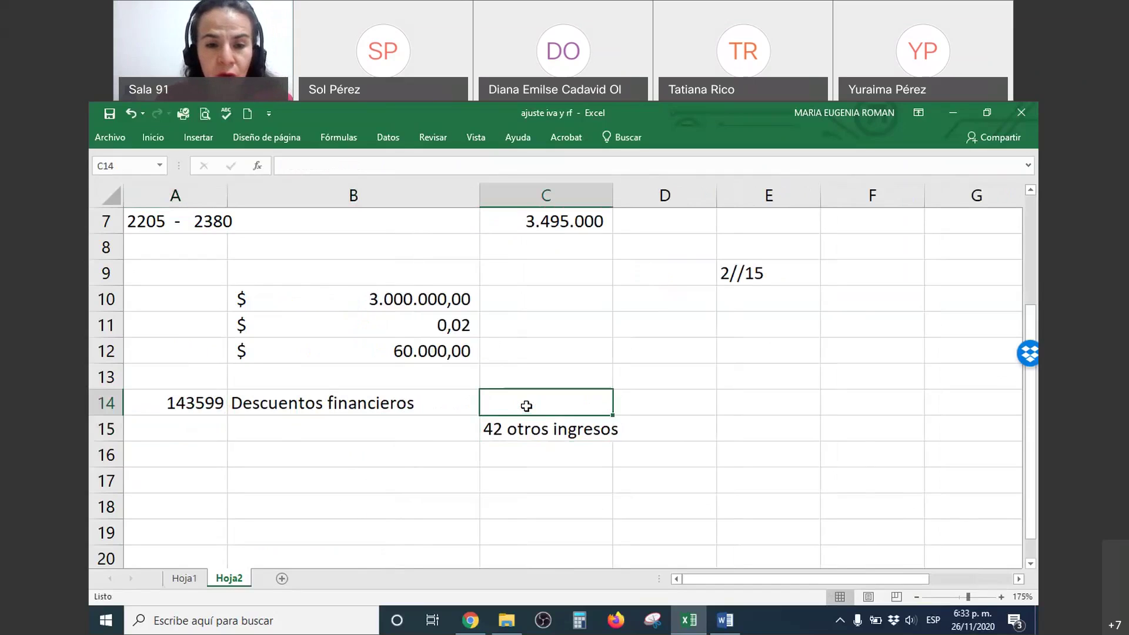
text(Crédito)
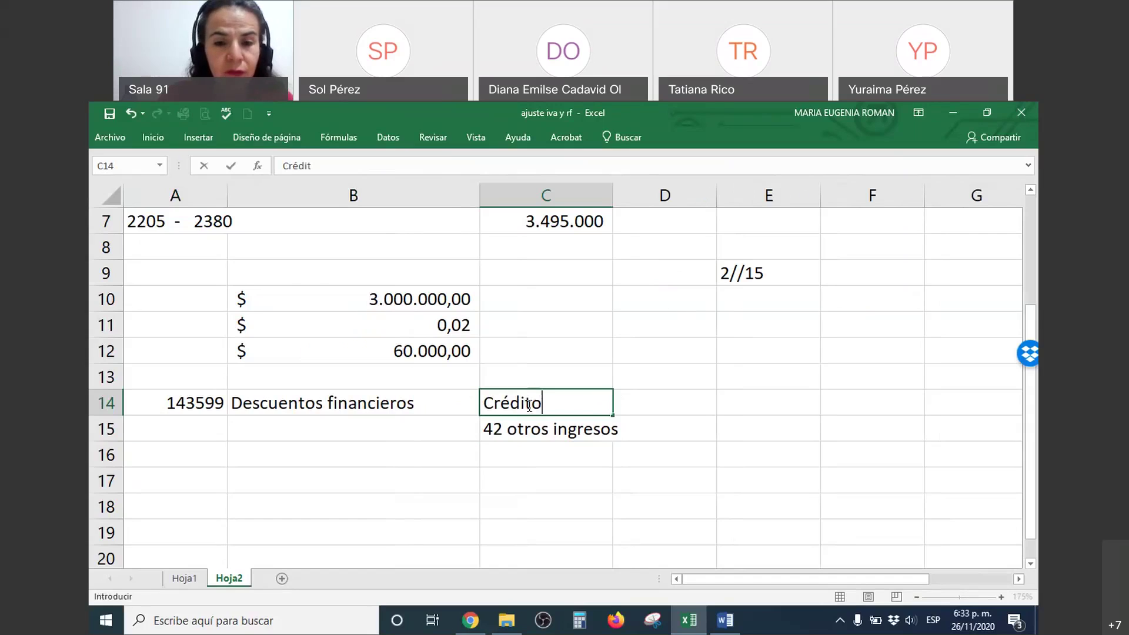
key(Return)
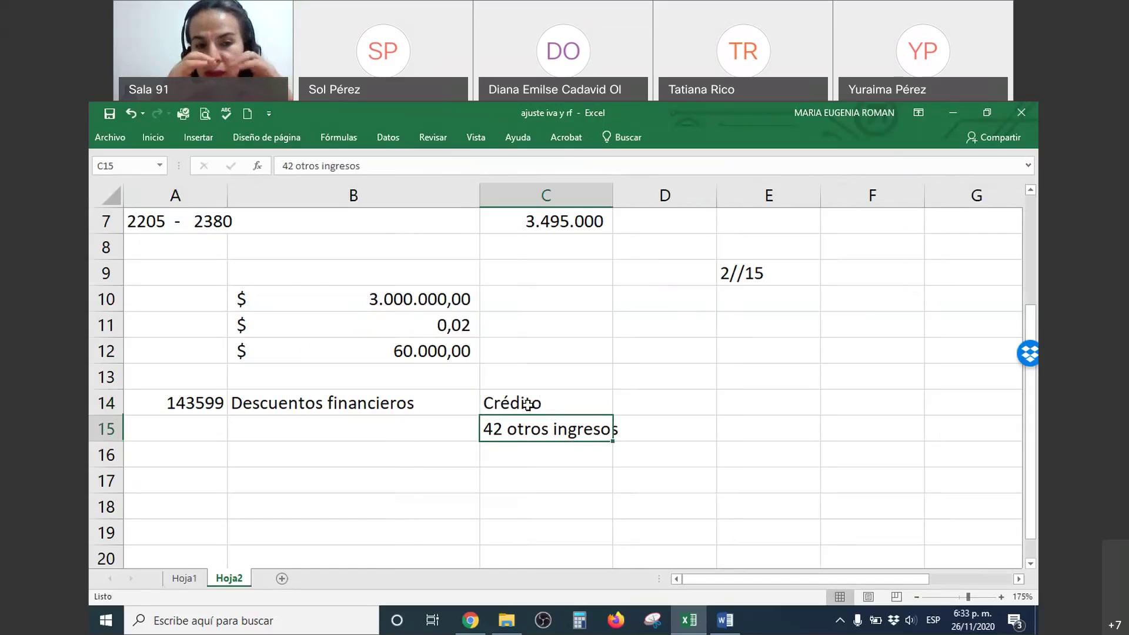
drag(180, 401, 630, 416)
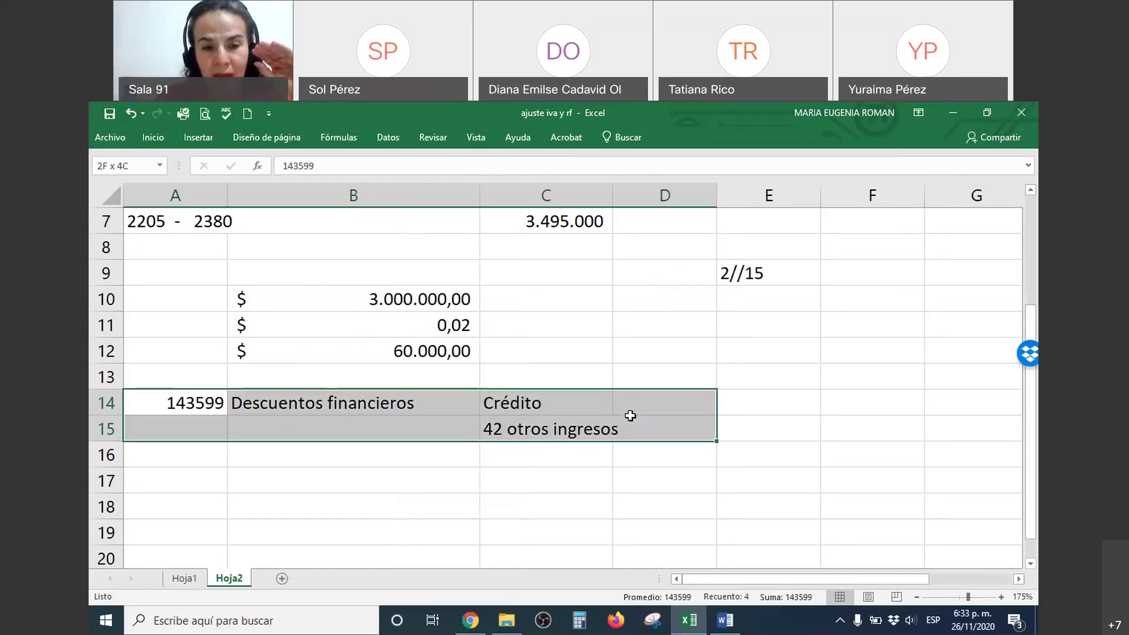
drag(631, 416, 631, 416)
drag(158, 404, 588, 400)
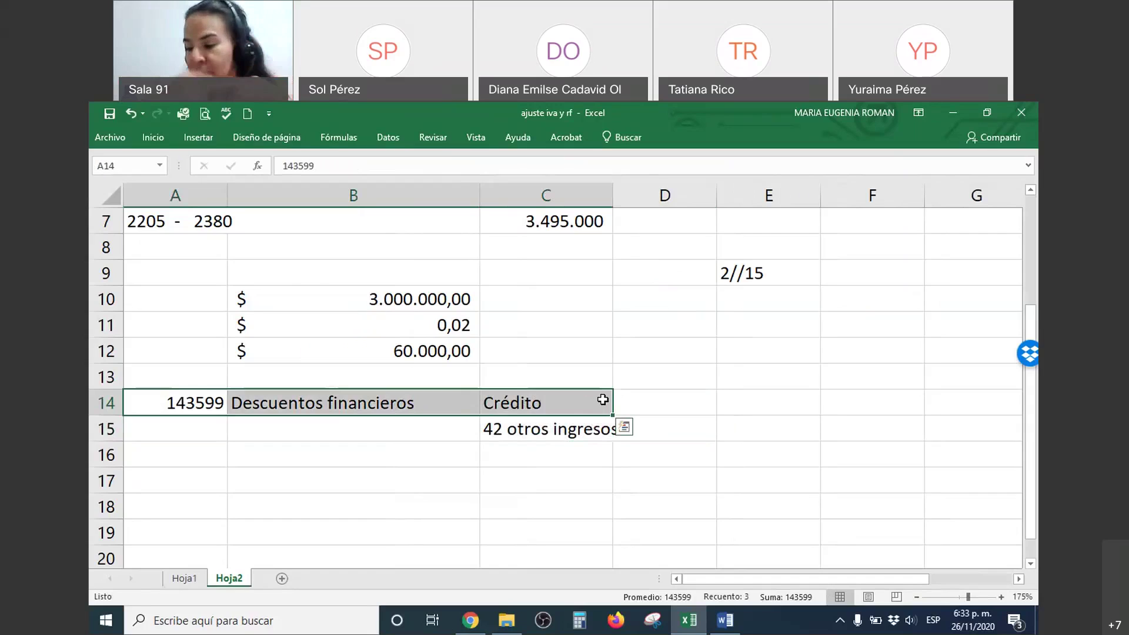
Step: Calculate the amount net of discount in B13 by subtracting B12 from B10
click(416, 299)
click(428, 382)
text(+)
key(Up)
key(Up)
key(Up)
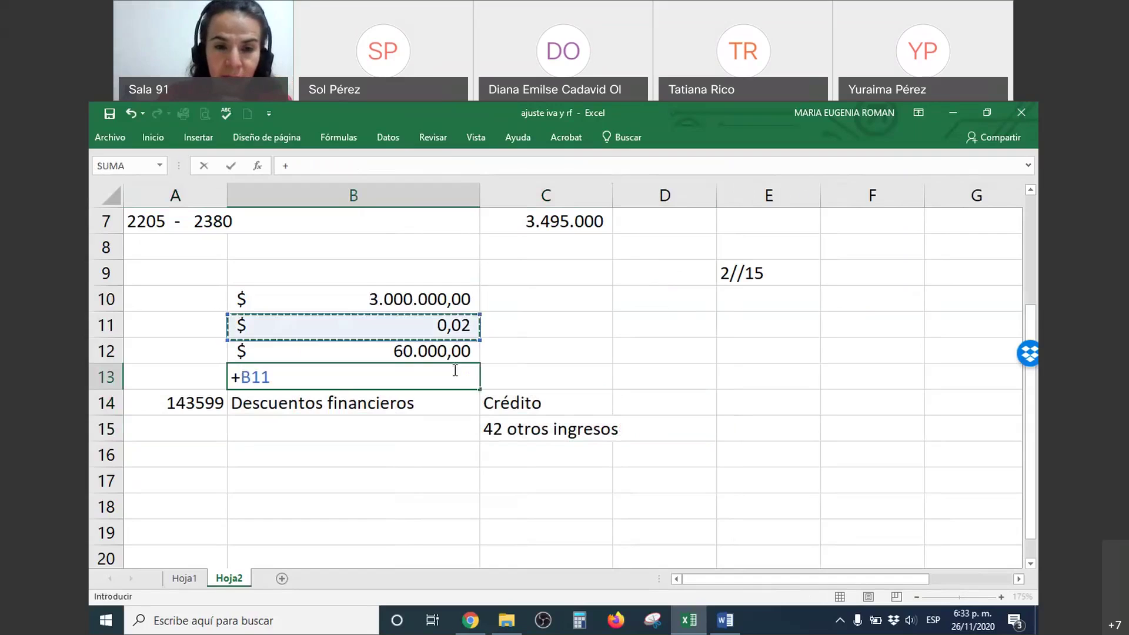
text(-)
key(Up)
key(Return)
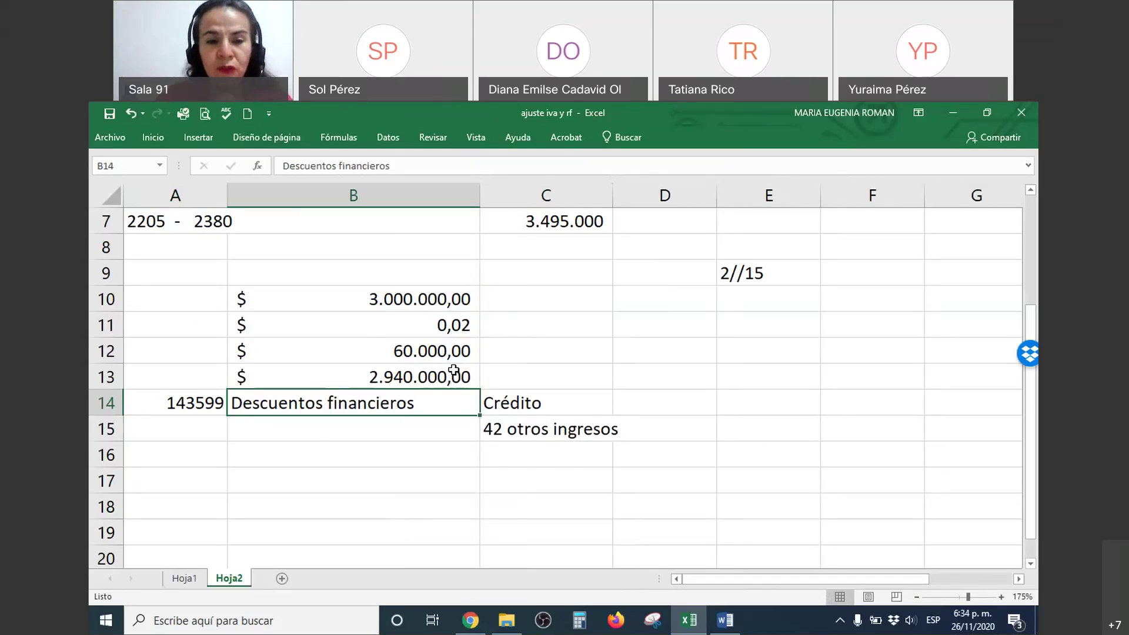
Step: Examine the purchase amount in B4, the financial discount entry in row 14 and the net amount in B13
scroll(454, 371, up, 2)
click(297, 307)
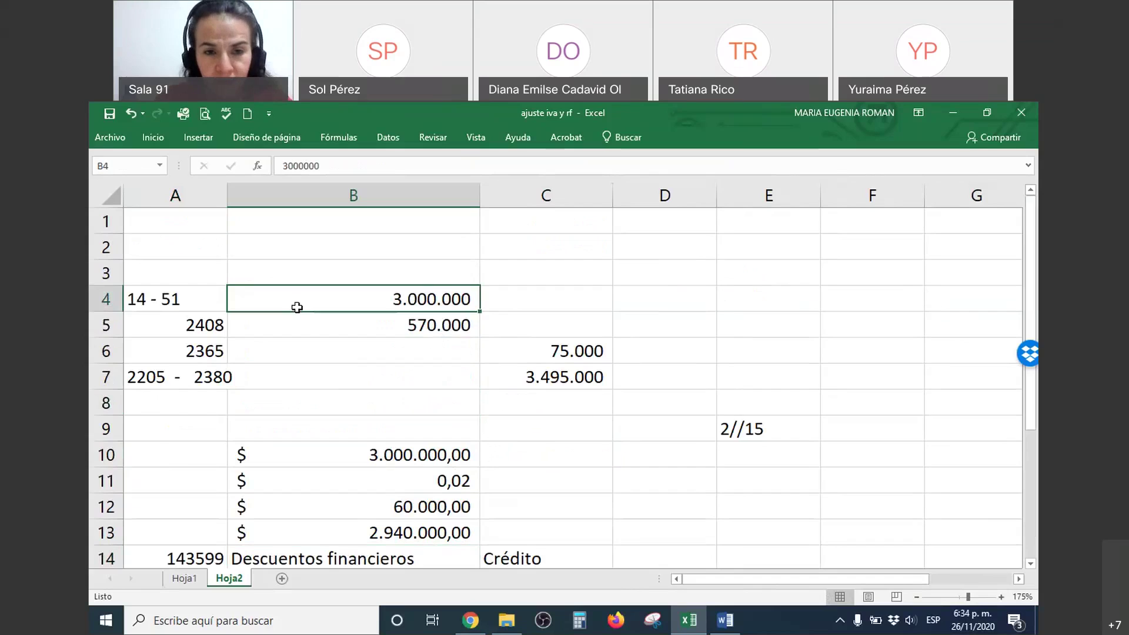
scroll(444, 343, down, 3)
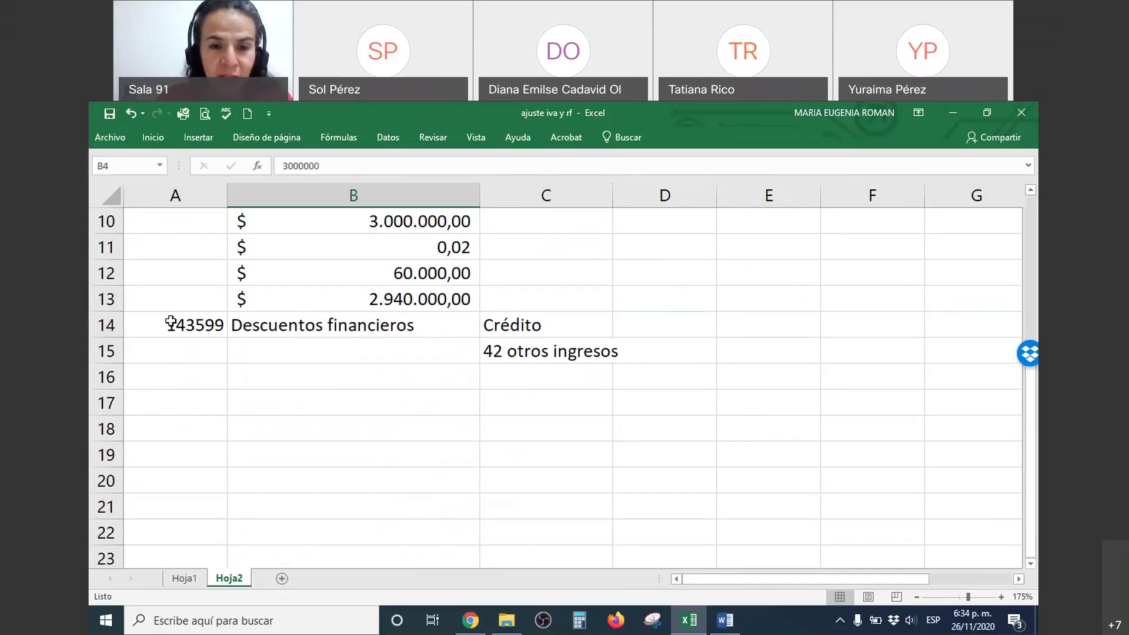
click(170, 323)
click(592, 326)
scroll(582, 347, up, 2)
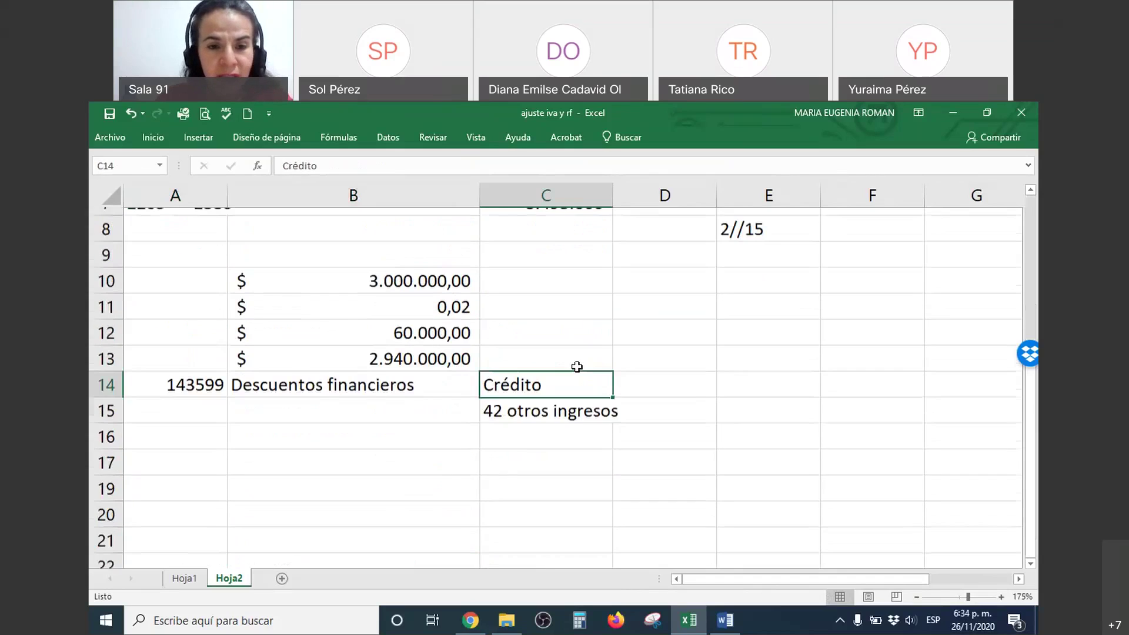
click(436, 377)
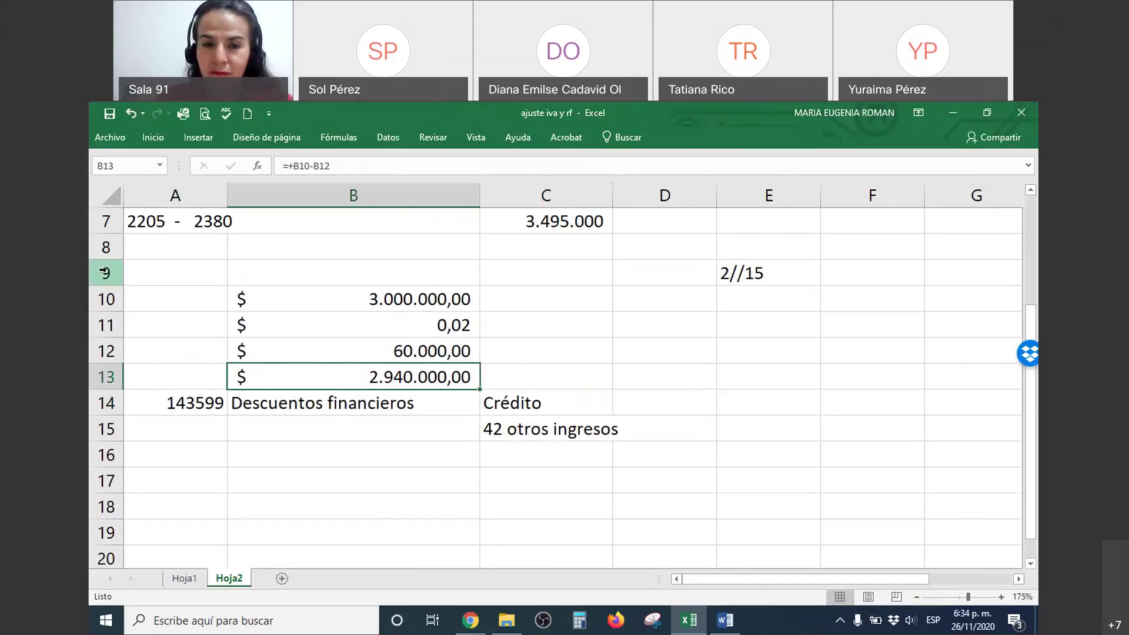
Step: Move the discount term 2//15 from E9 to C10, beside the purchase amount
scroll(153, 349, down, 2)
click(640, 385)
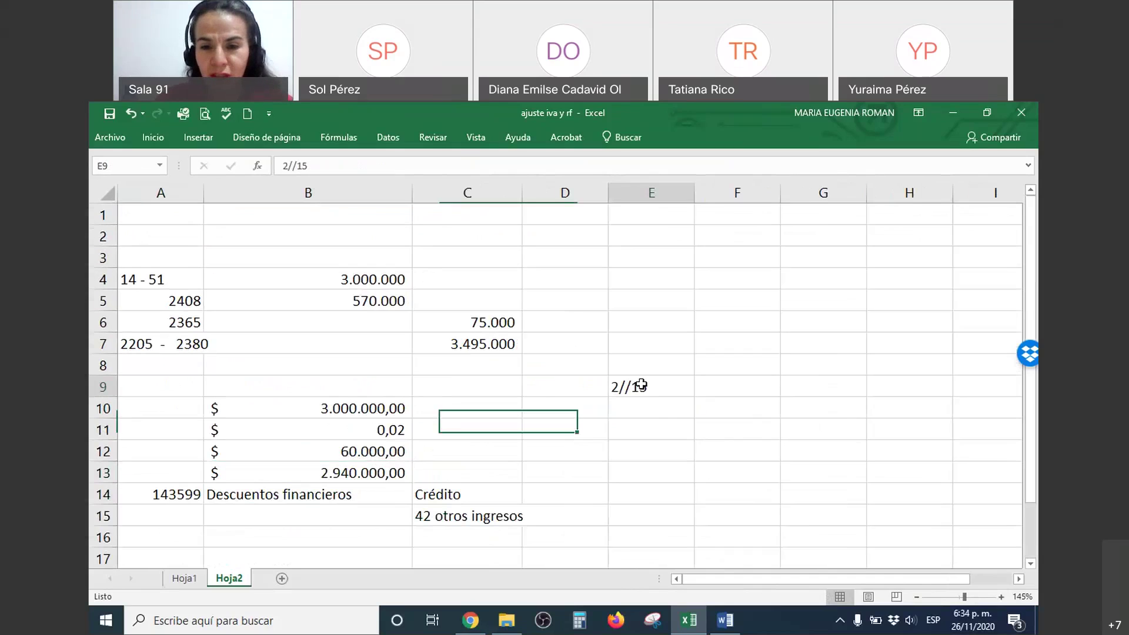
drag(645, 398, 450, 419)
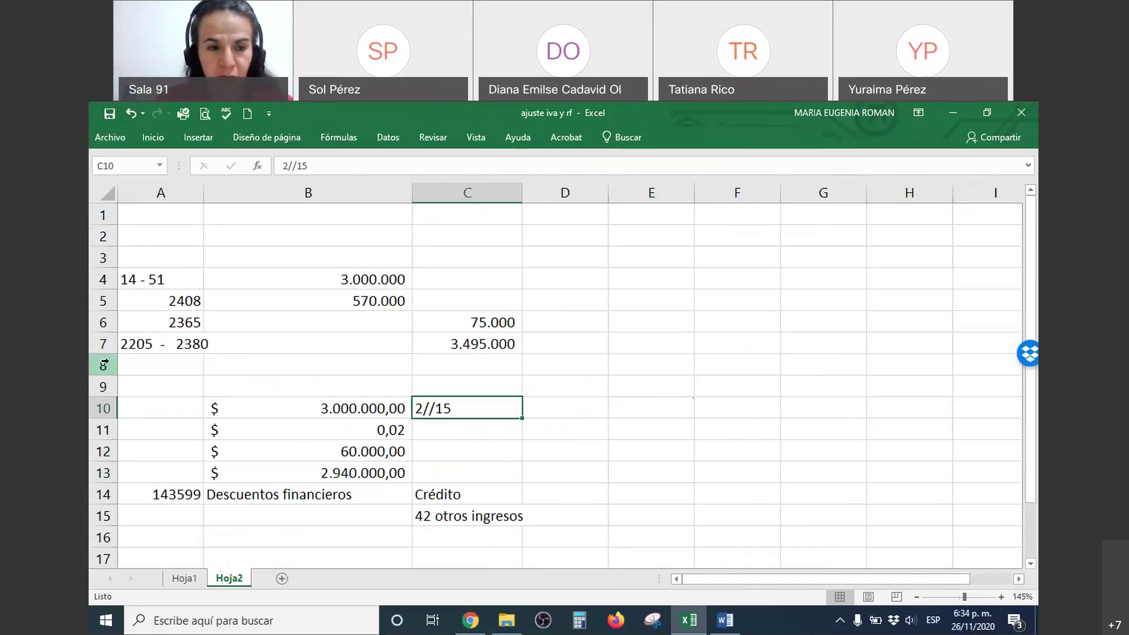
Step: Delete the empty row 9 and the three empty rows above the purchase entry
click(103, 387)
key(ctrl+minus)
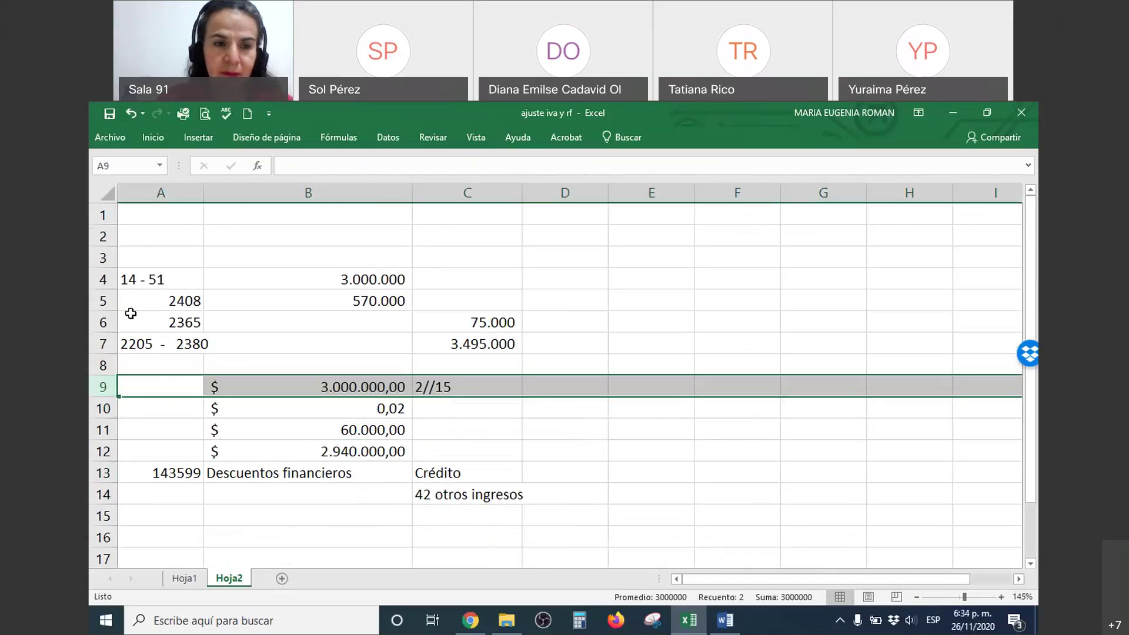
drag(103, 258, 118, 178)
key(ctrl+minus)
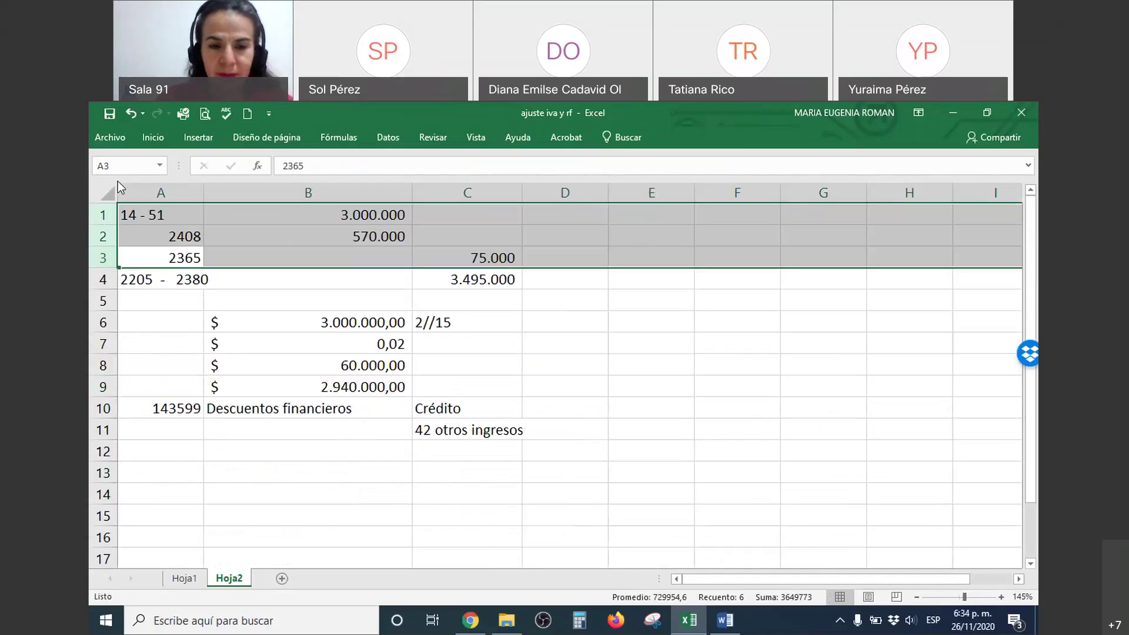
Step: Enter the heading "pago" in A13 and select A15 for the payment entry
click(153, 466)
text(pa)
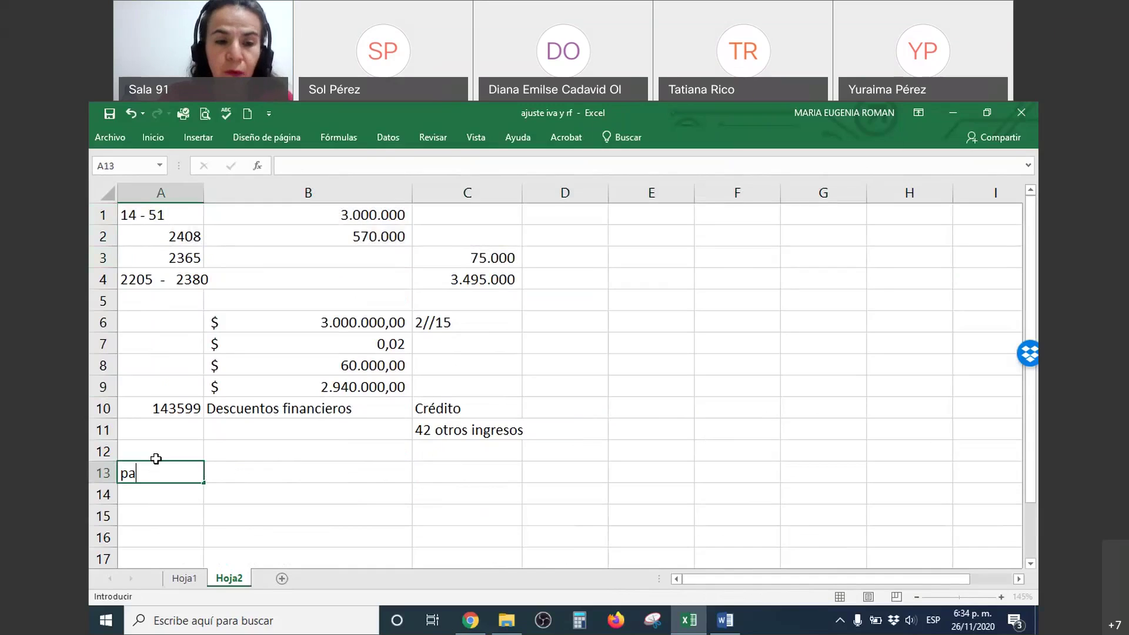
text(go)
key(Return)
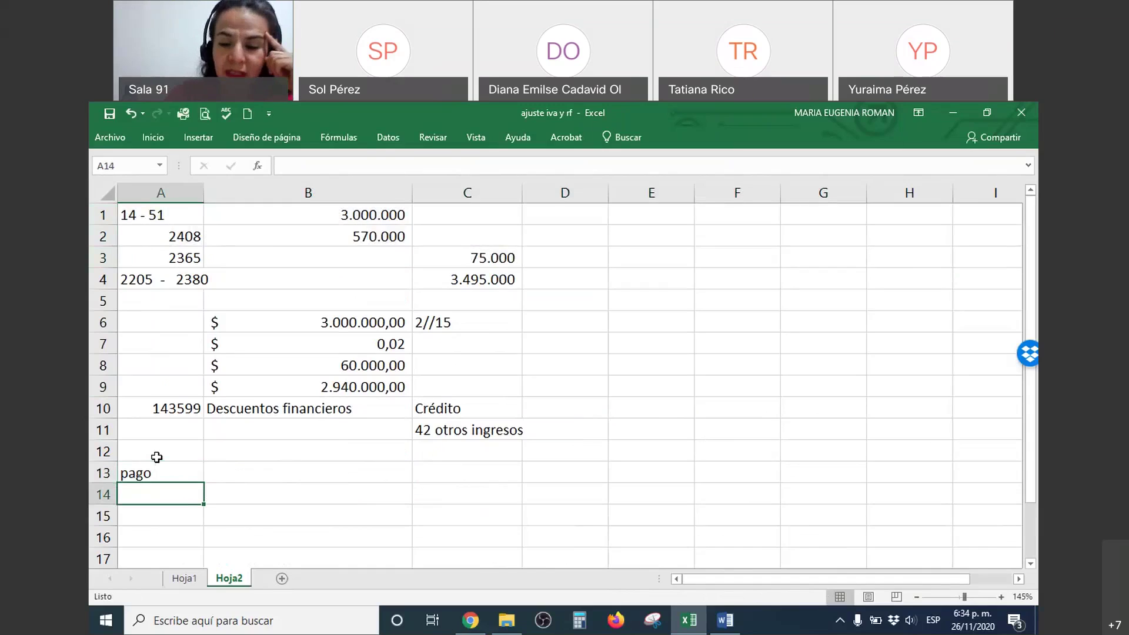
key(Return)
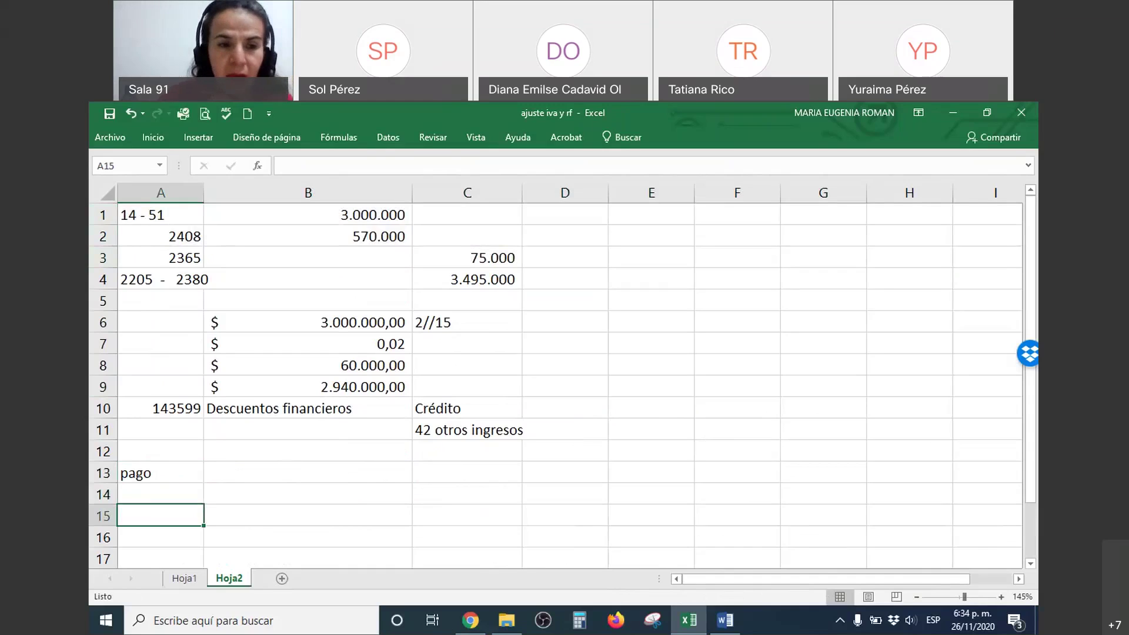
Step: Highlight the accounts payable line A4:C4 with a yellow fill
drag(146, 278, 508, 277)
right_click(508, 277)
click(568, 247)
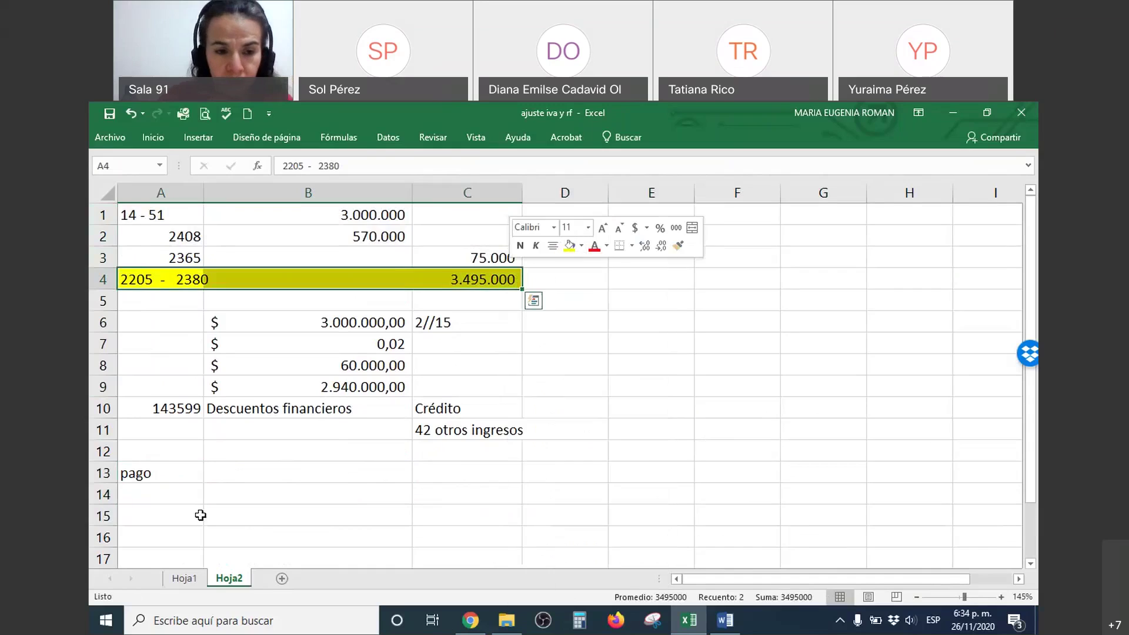
Step: Bring the payable account codes from A4 into A15 with a reference formula
click(177, 508)
text(=)
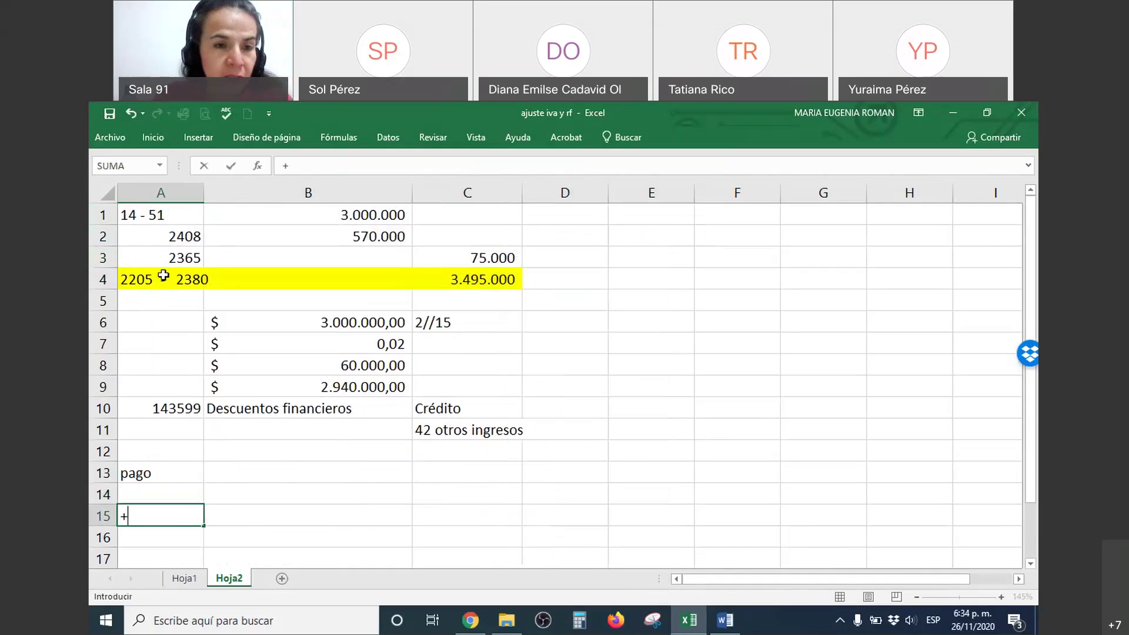
click(163, 277)
key(Return)
Step: Enter a cell reference formula in C15 on the payment entry's payable account line
click(465, 517)
text(+)
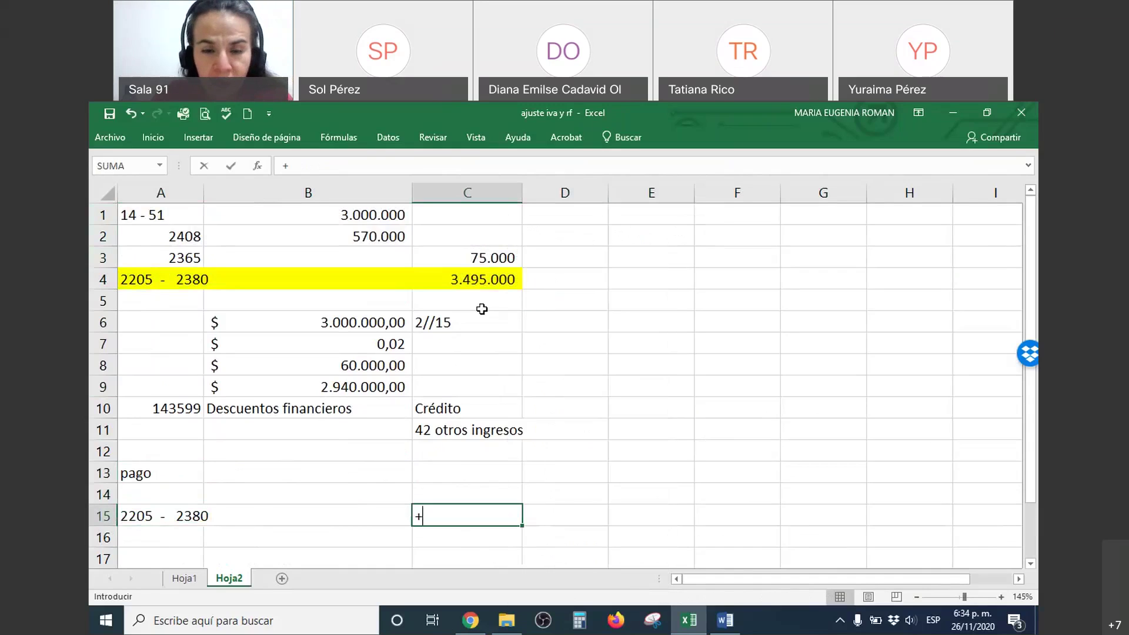
click(353, 512)
key(Return)
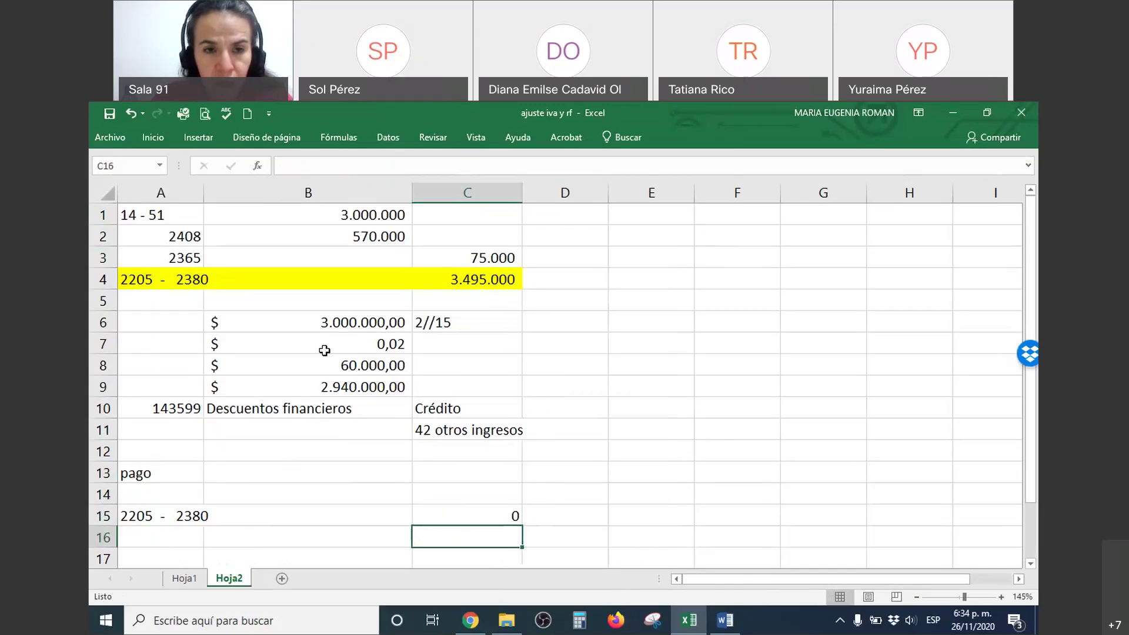
Step: Insert a blank row above the first line of the purchase entry
click(324, 207)
click(511, 231)
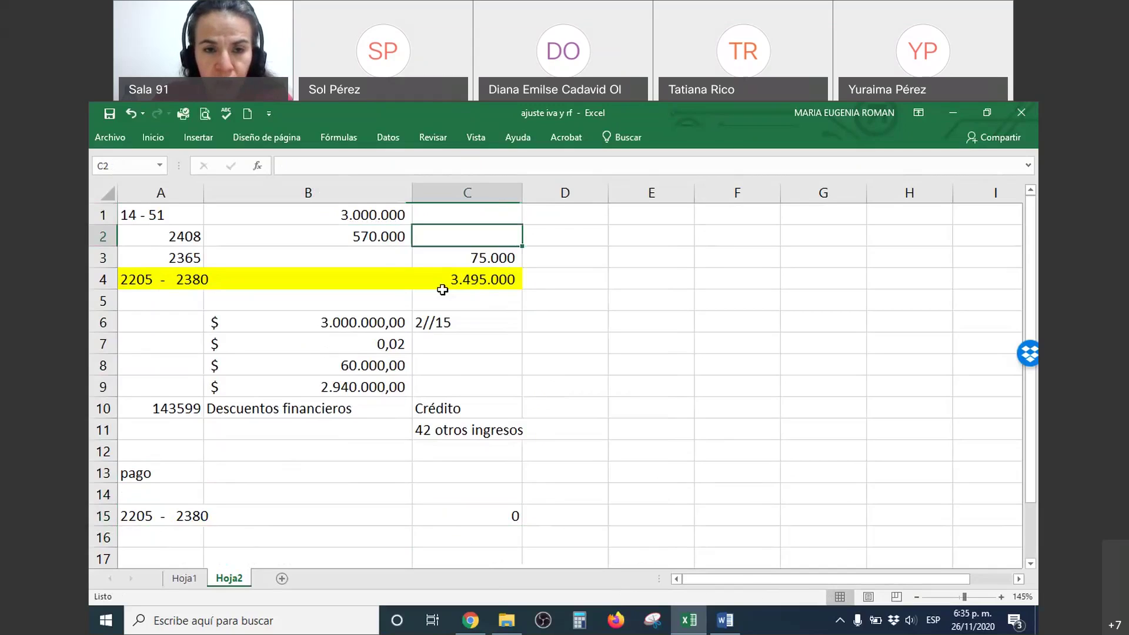
click(388, 296)
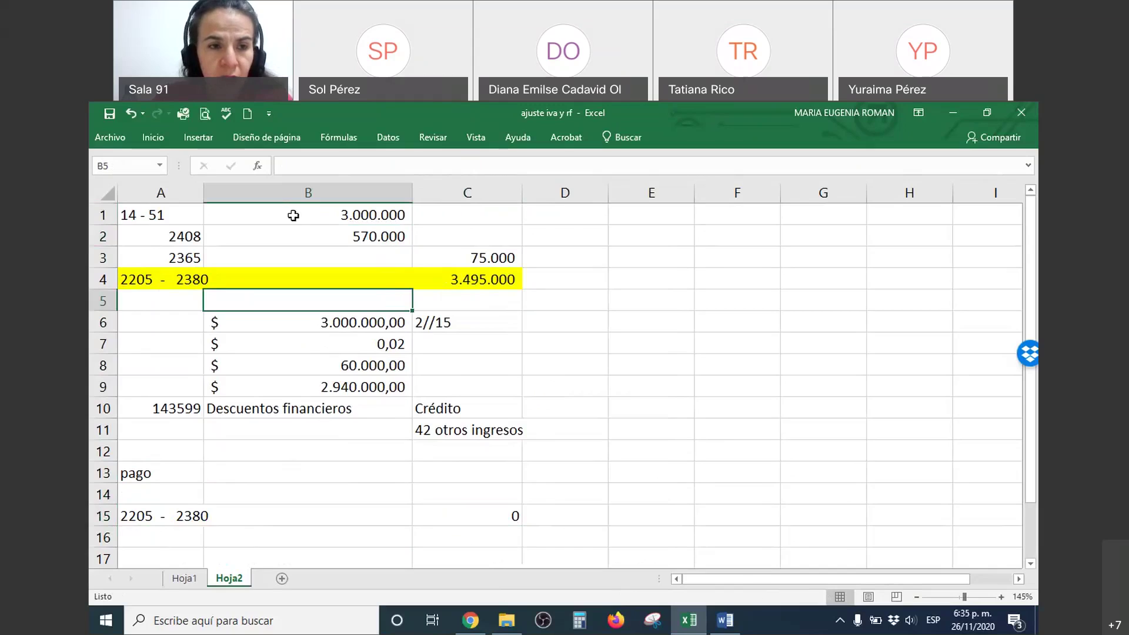
click(104, 214)
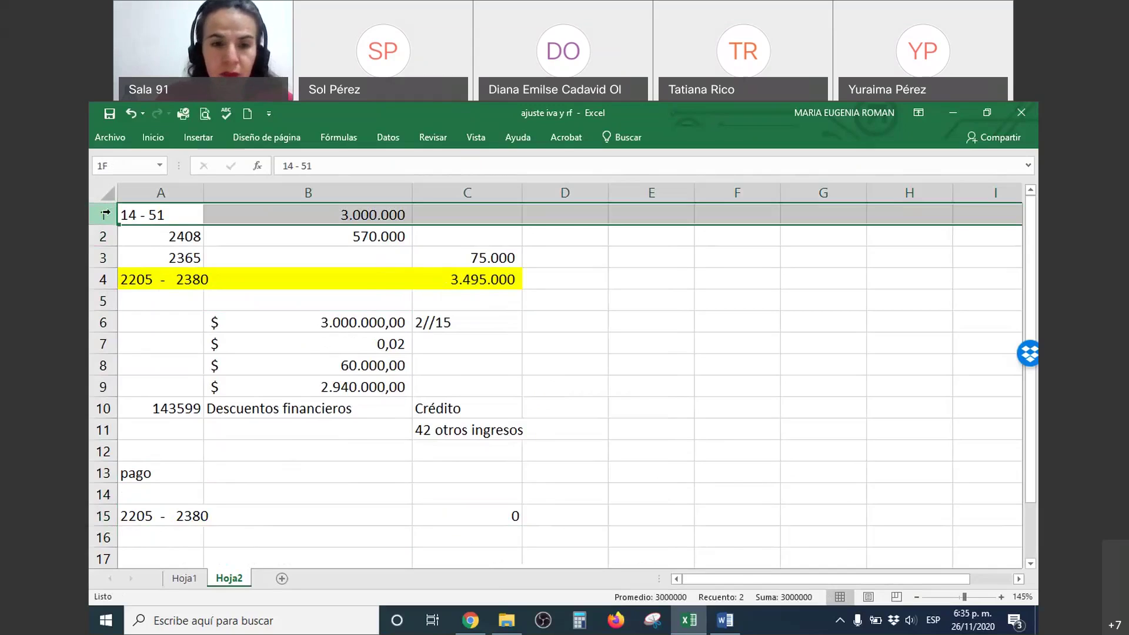
key(ctrl+plus)
Step: Enter the column headings "Débito" in B1 and "créditos" in C1
click(272, 214)
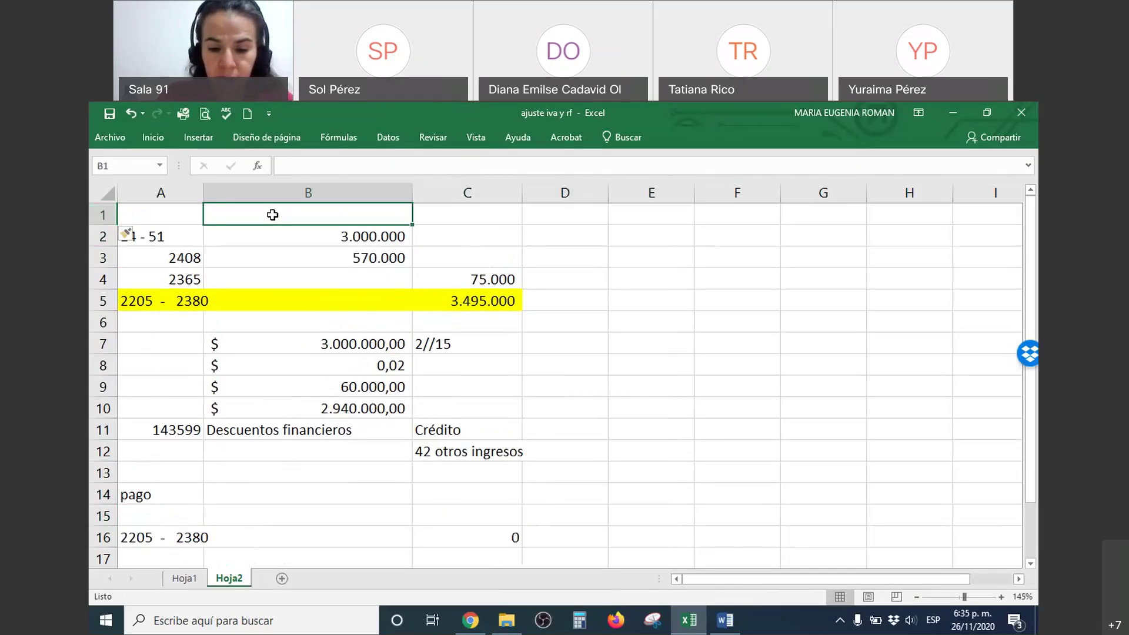
text(D)
text(áde)
key(BackSpace)
key(BackSpace)
key(BackSpace)
text(d)
key(BackSpace)
key(BackSpace)
text(ébito)
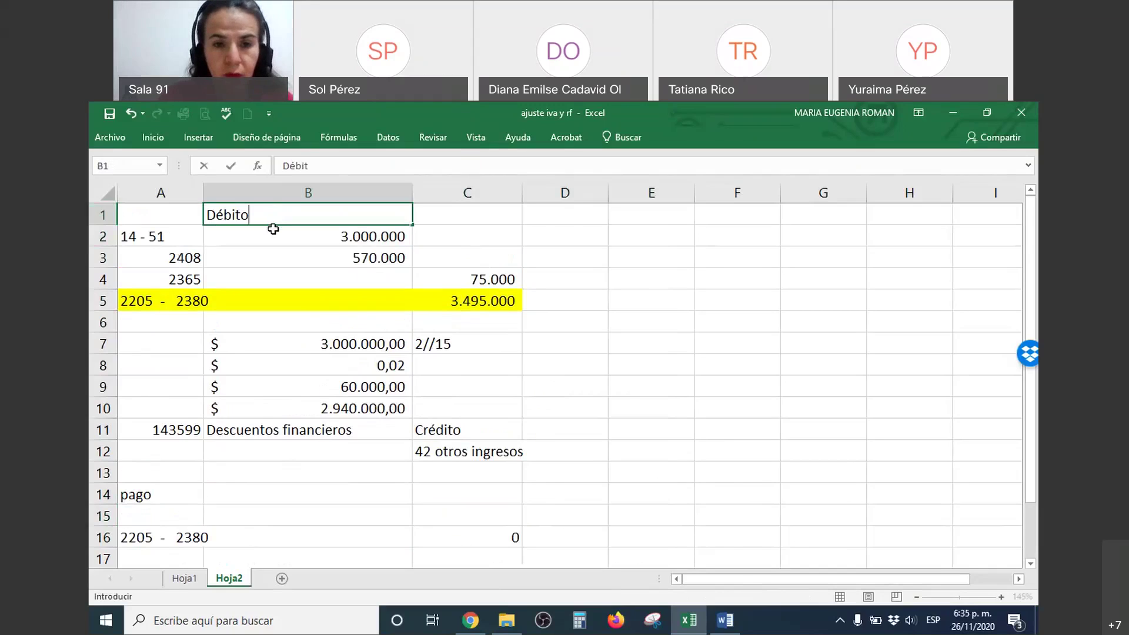
key(Tab)
text(créditos)
Step: Narrow column B to fit its amounts and widen column A to fit the account codes
click(273, 231)
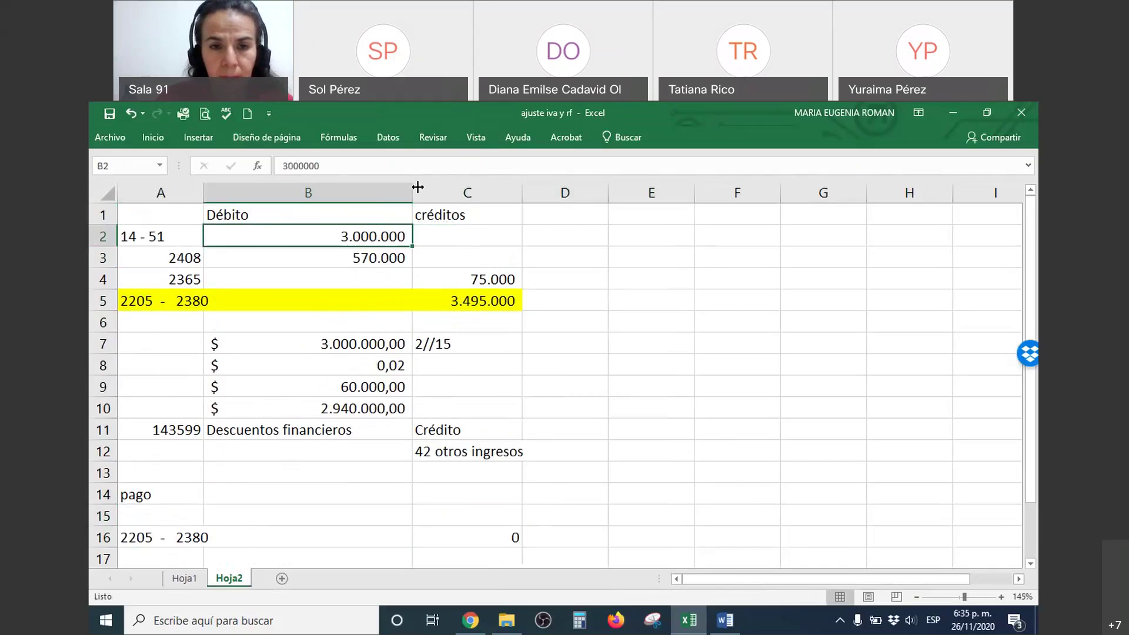
drag(408, 191, 323, 193)
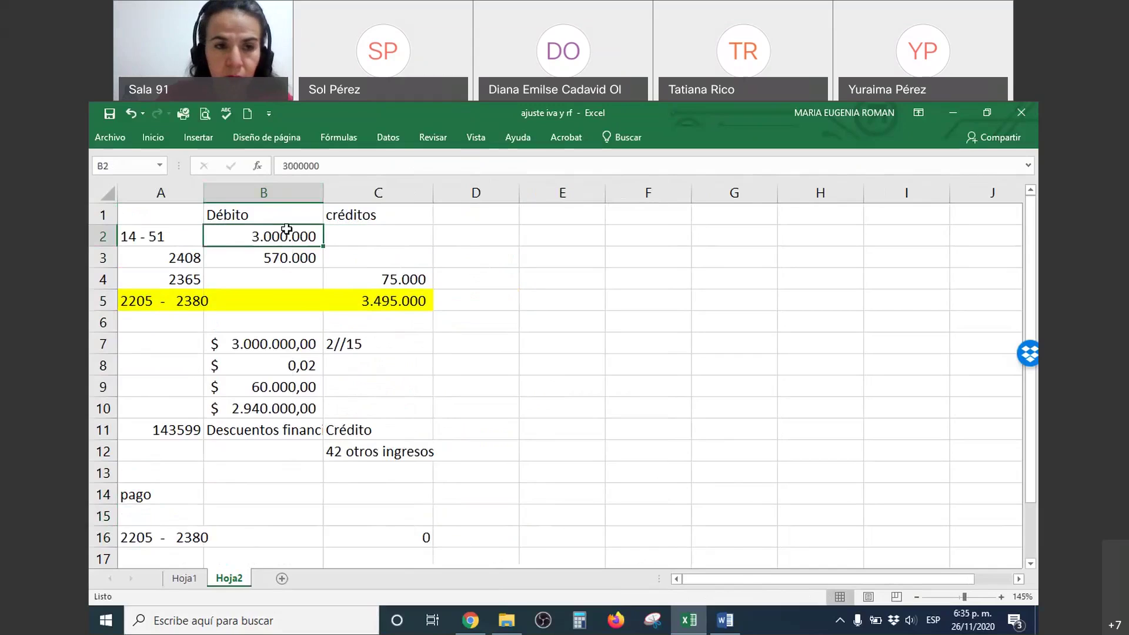
drag(204, 192, 256, 192)
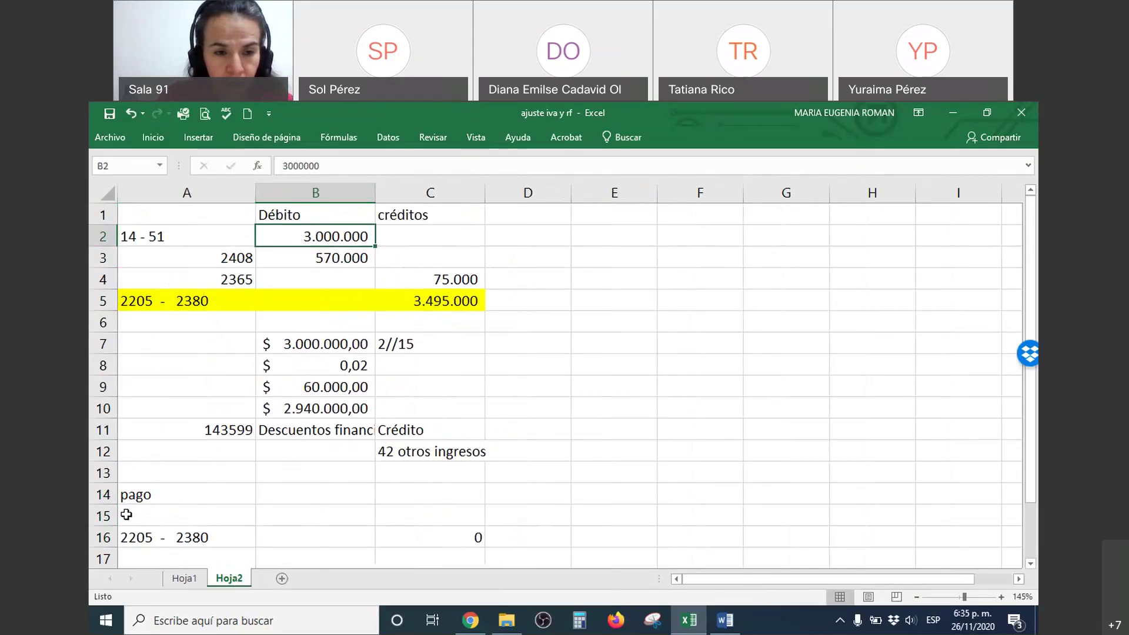
Step: Move the "42 otros ingresos" note from C12 to D11 and delete the empty rows above "pago"
click(431, 458)
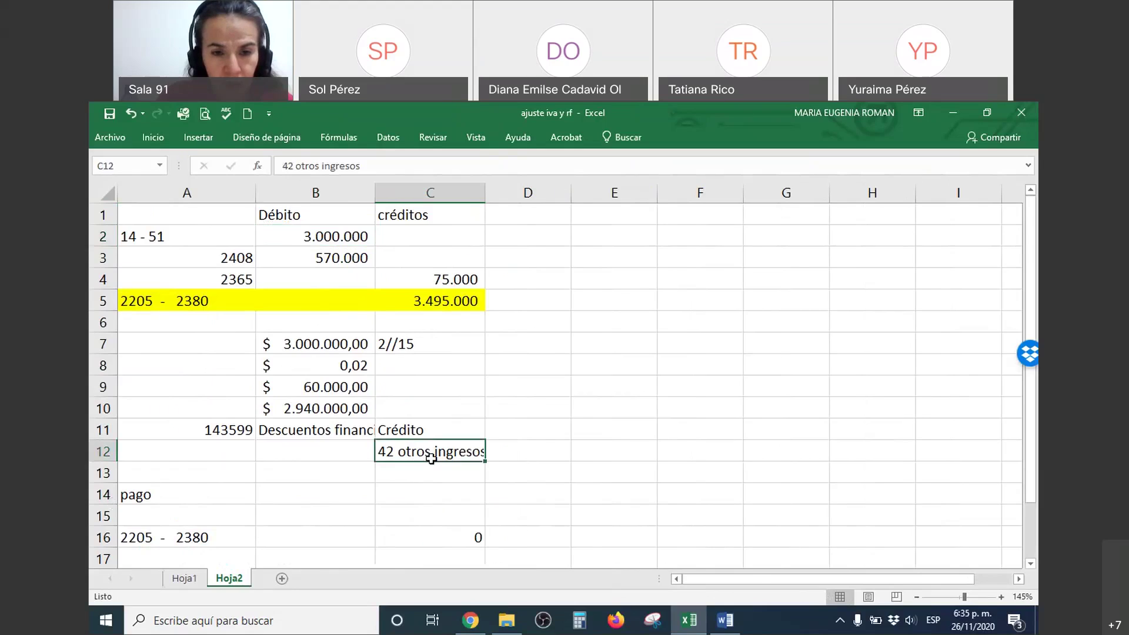
drag(431, 457, 541, 438)
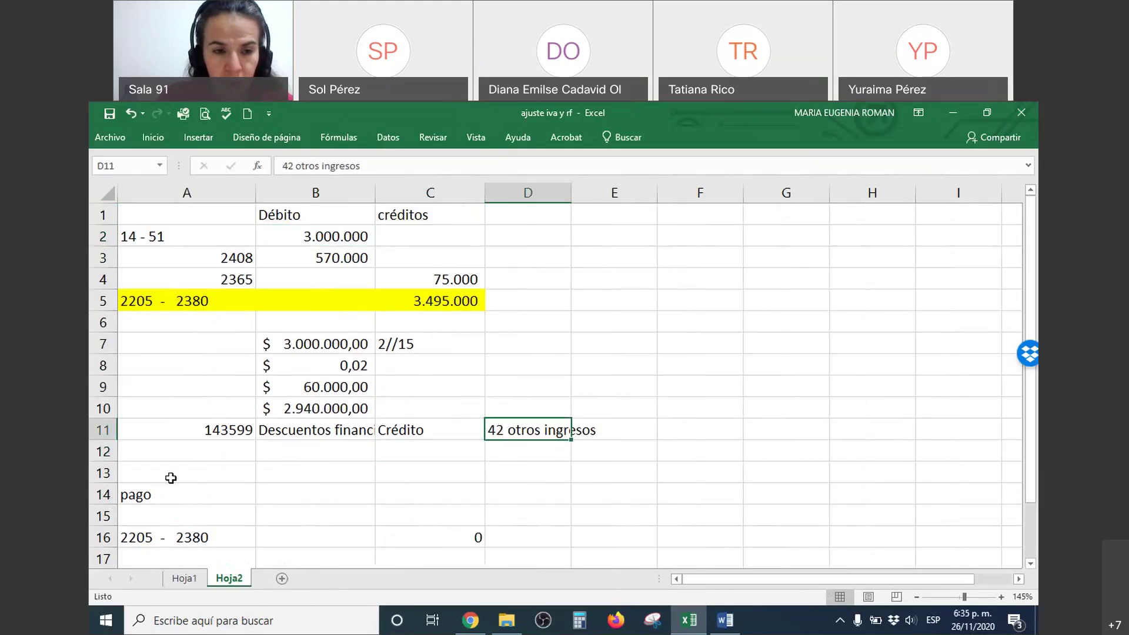
click(103, 451)
key(ctrl+minus)
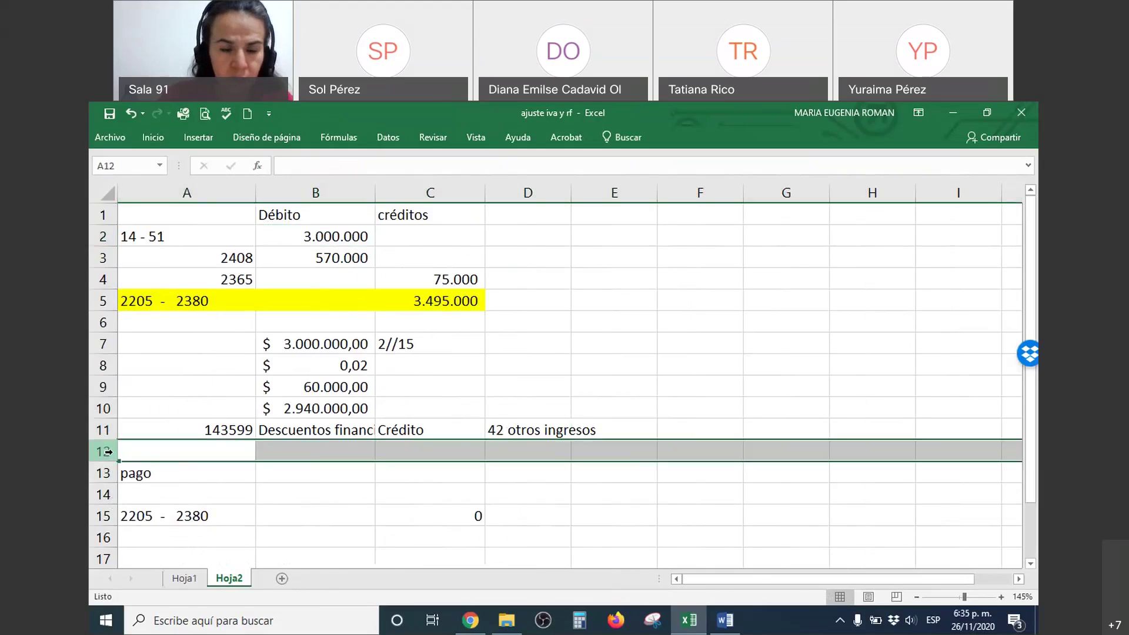
click(292, 493)
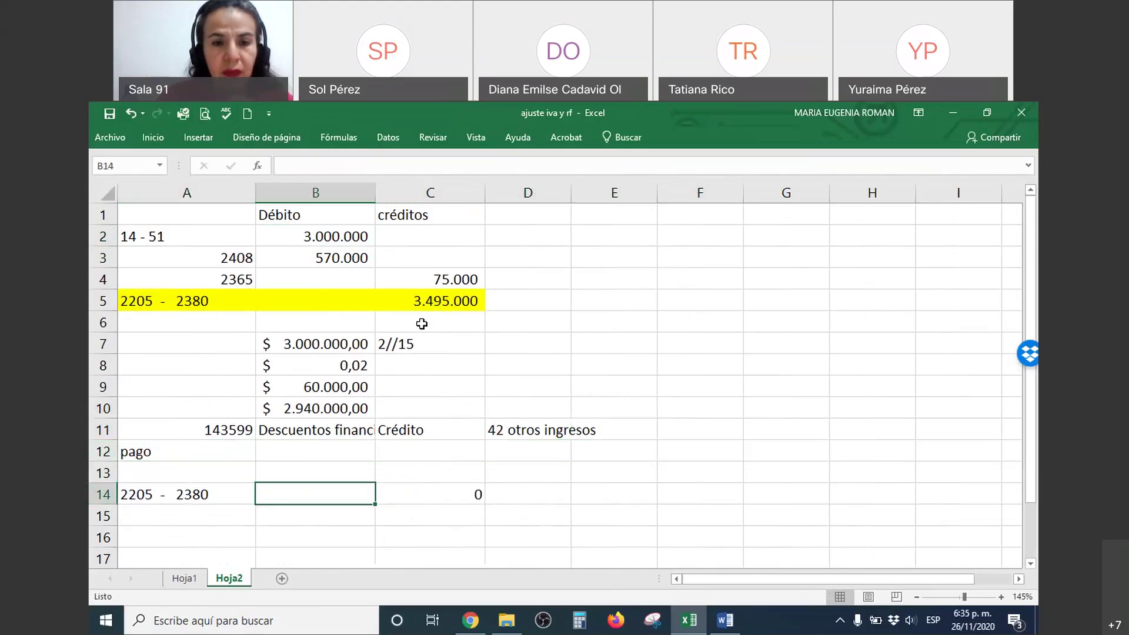
text(+)
click(466, 300)
text(-)
click(290, 500)
key(Escape)
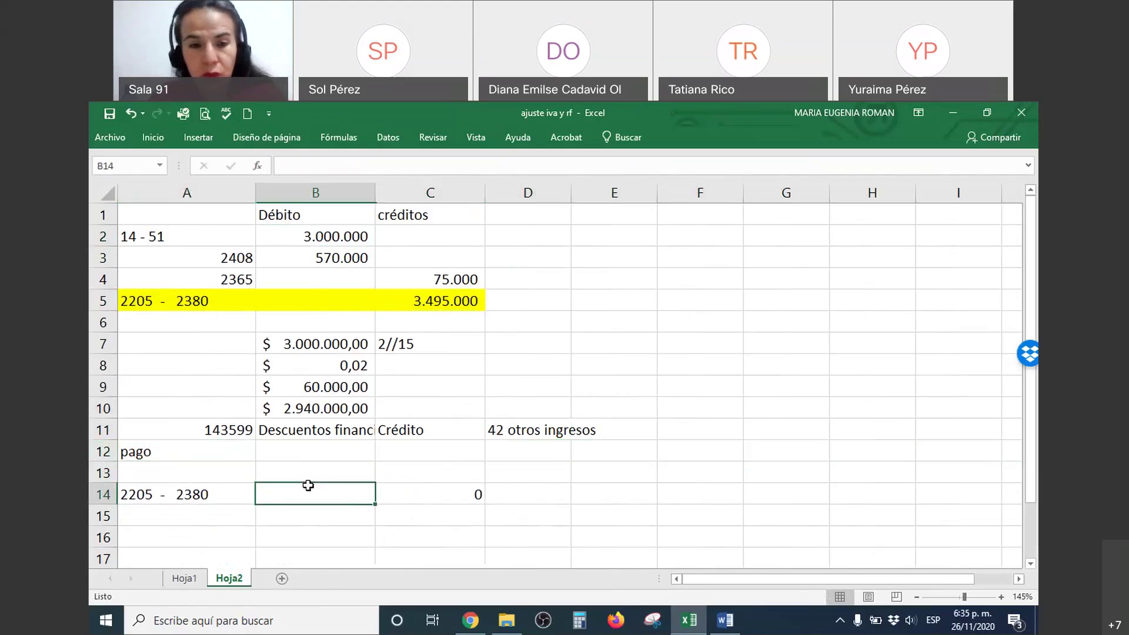
Step: Debit the payment entry's payable line in B14 with a reference to C5 and clear the formula in C14
text(+)
click(458, 300)
key(Return)
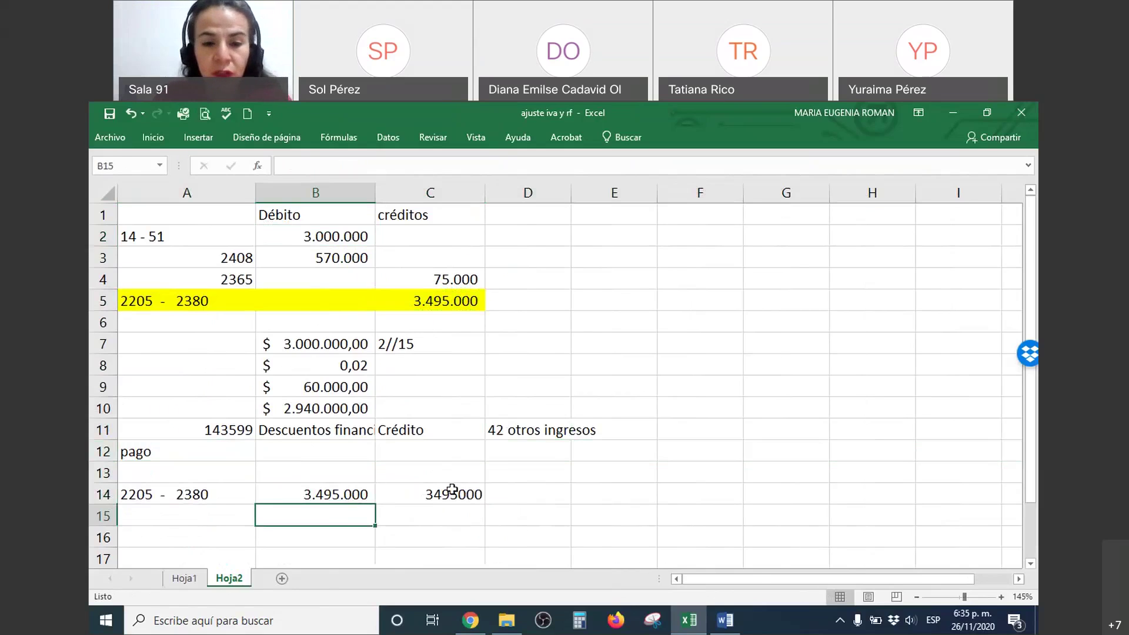
click(433, 489)
double_click(434, 485)
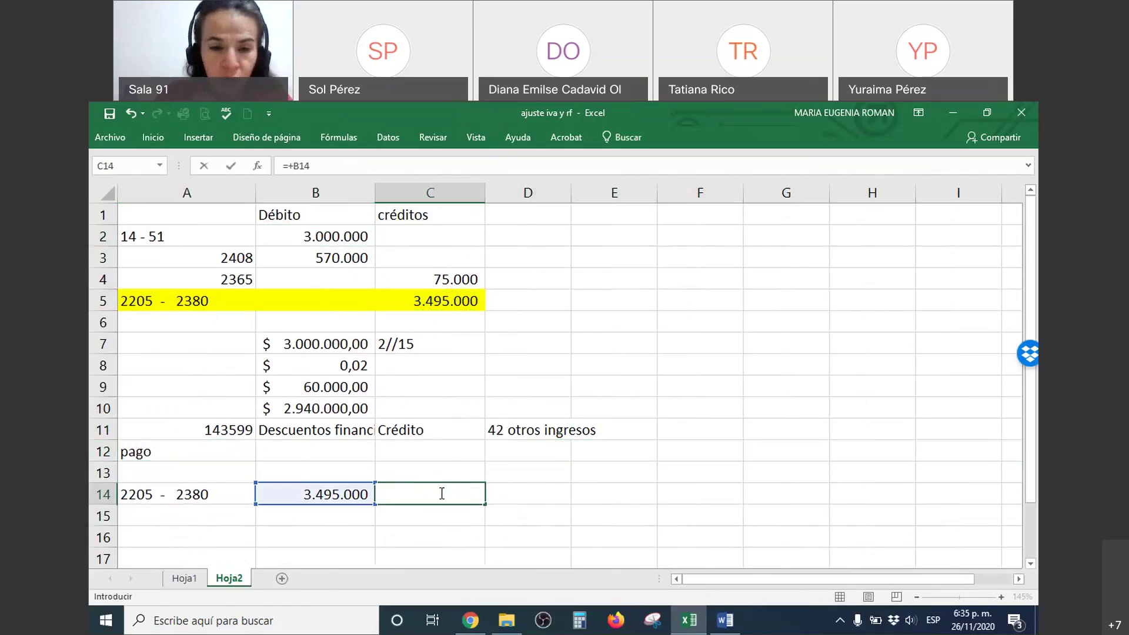
key(Return)
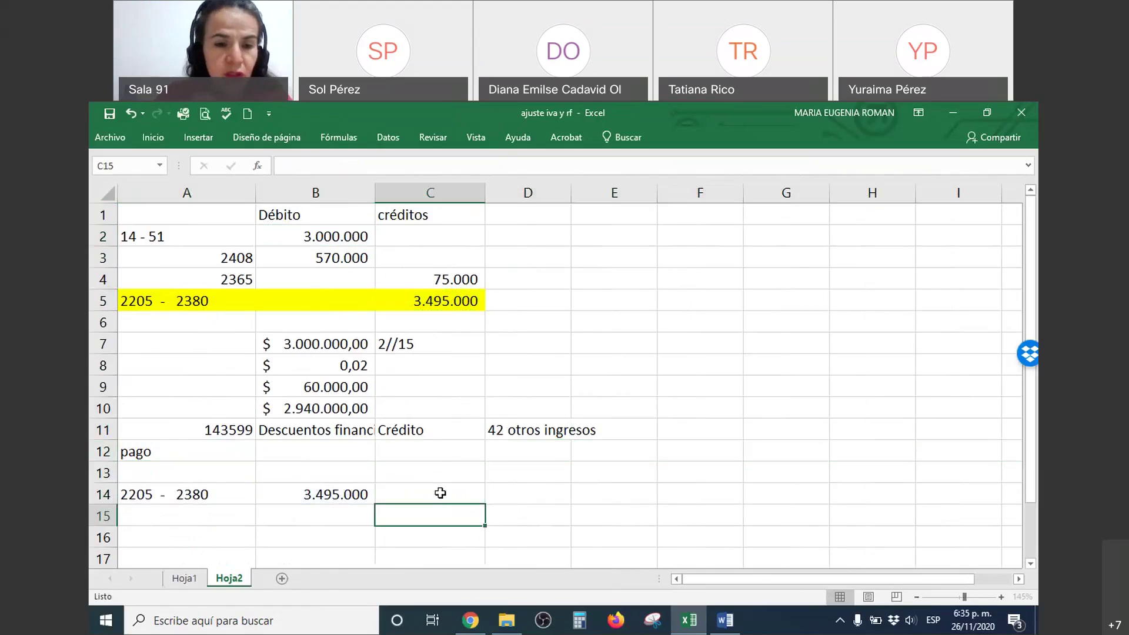
Step: Add the discount line to the payment entry, with account 143599 in A15 and a reference to B9 as the credit in C15
click(184, 513)
click(220, 430)
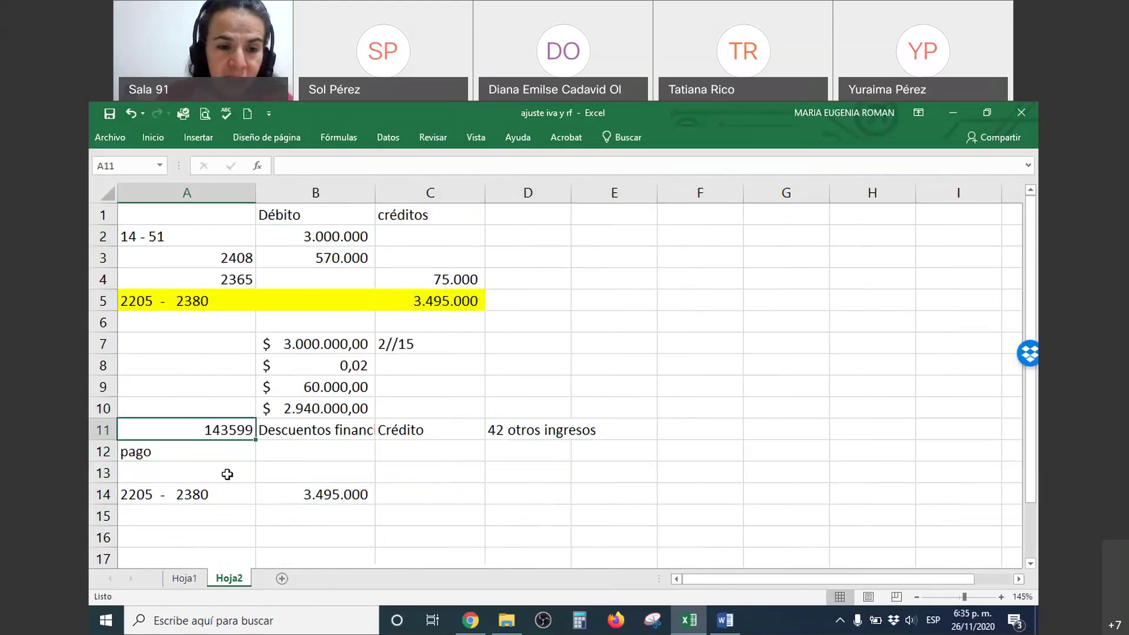
click(210, 521)
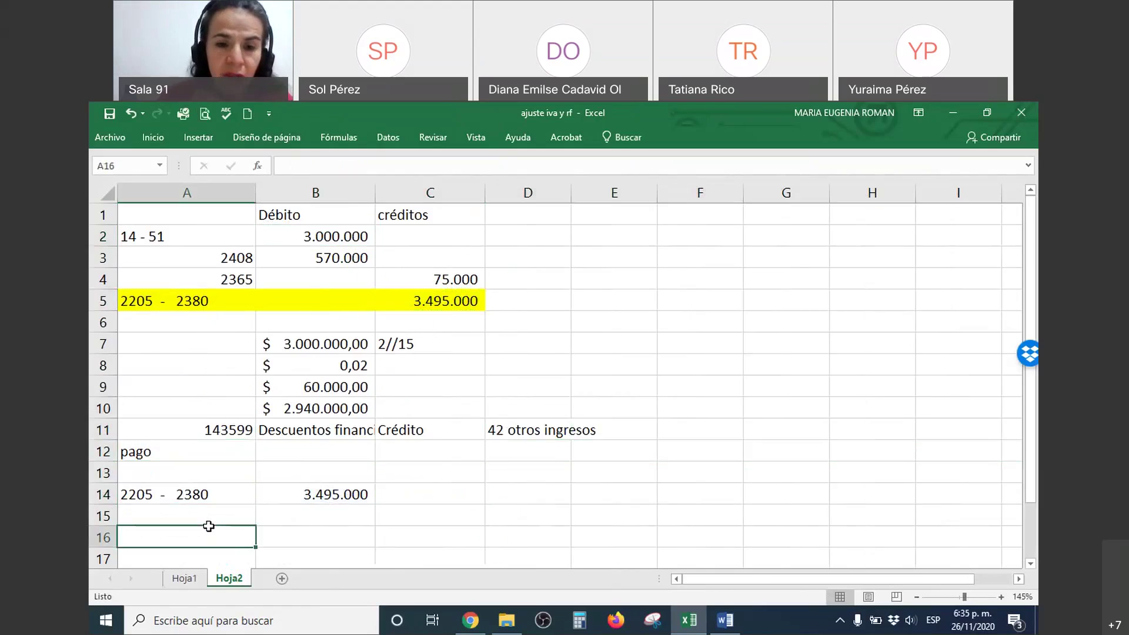
click(545, 430)
click(216, 516)
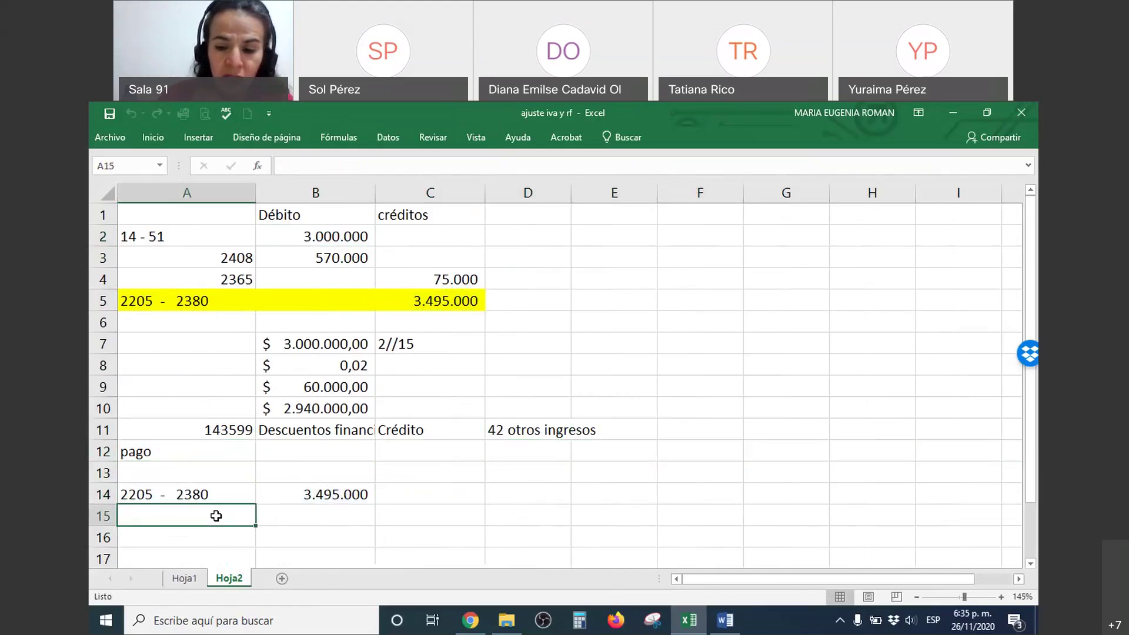
text(143599)
key(Tab)
key(Tab)
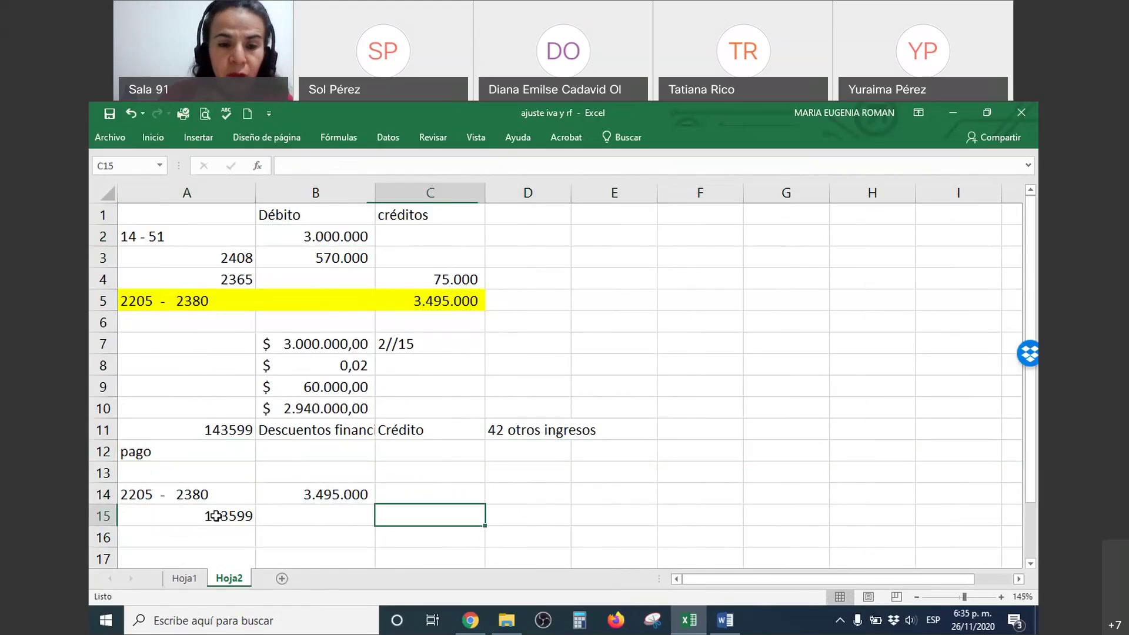
text(+)
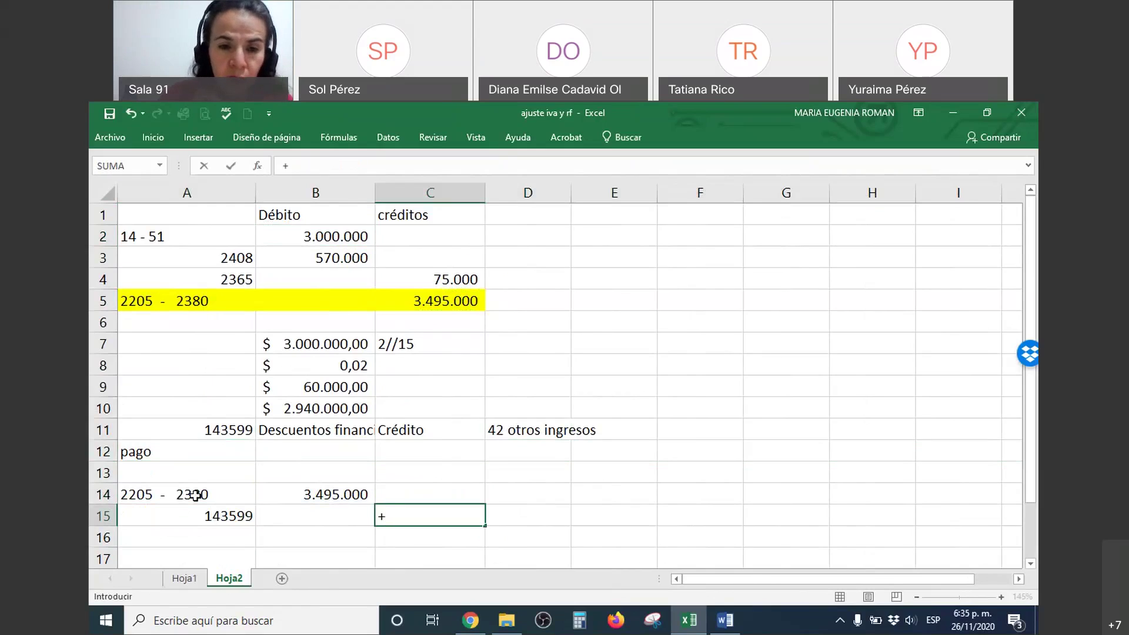
click(273, 386)
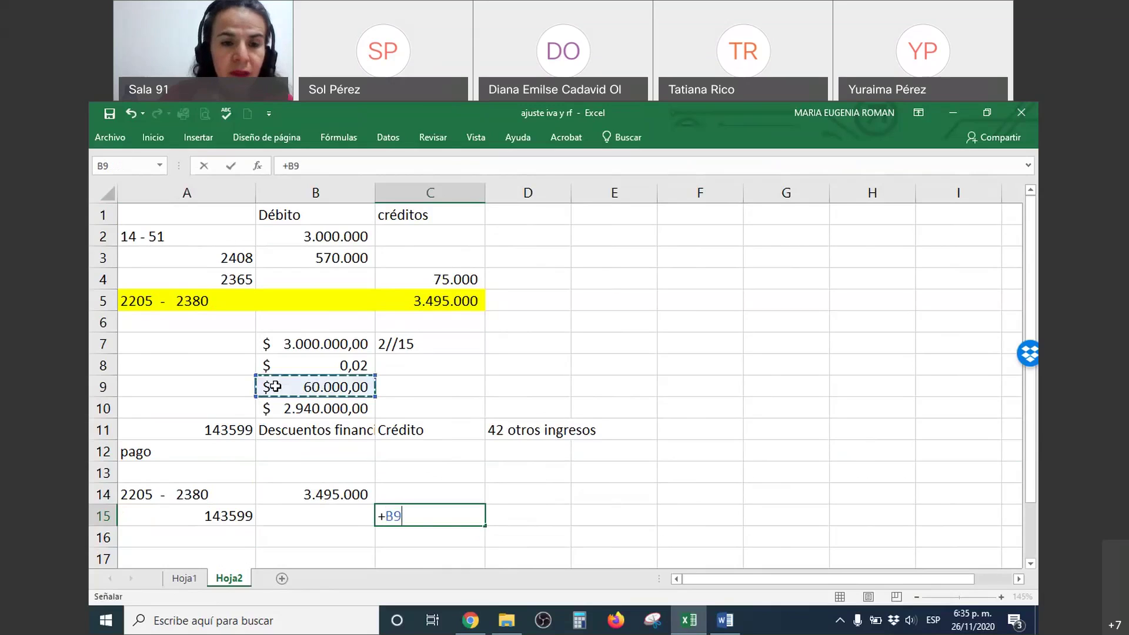
key(Return)
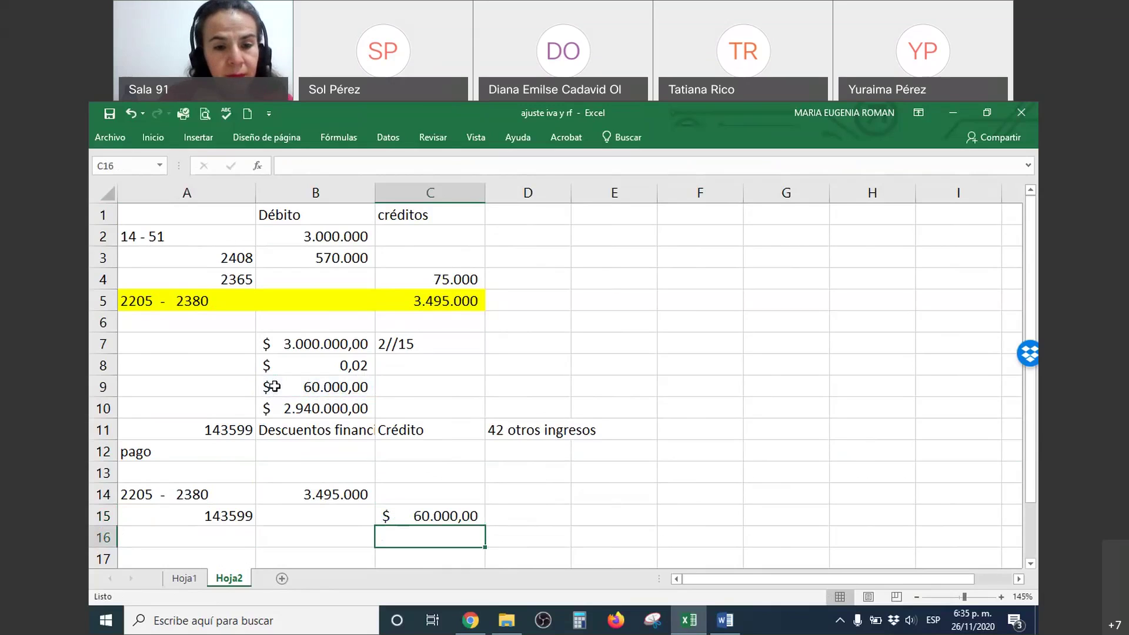
Step: Remove the decimals from the discount credit in C15
click(204, 537)
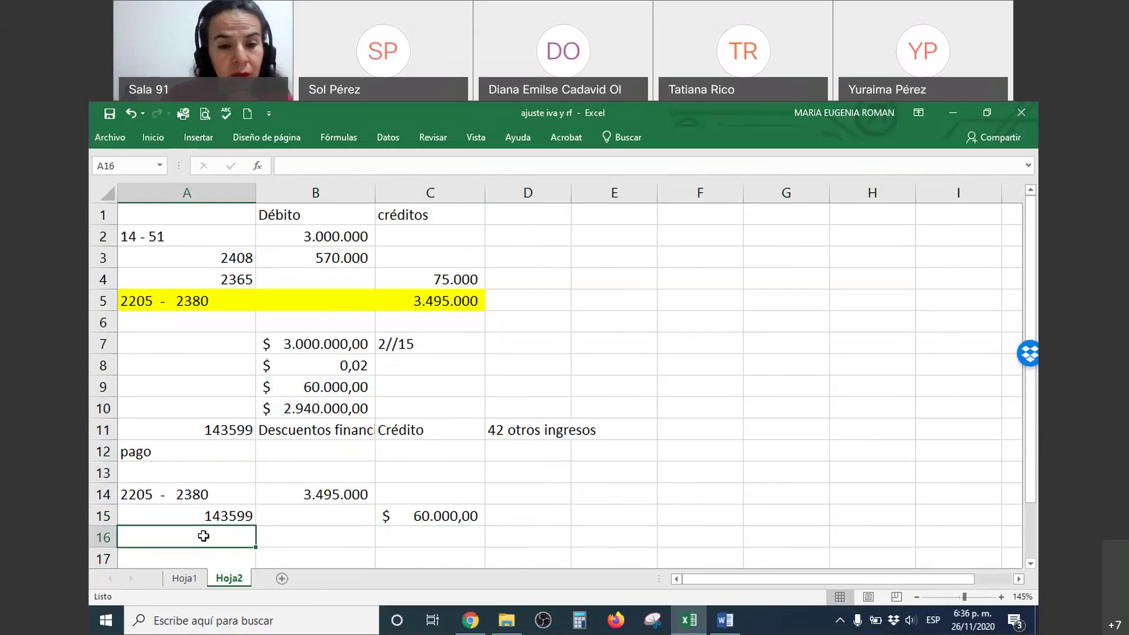
right_click(437, 512)
double_click(589, 559)
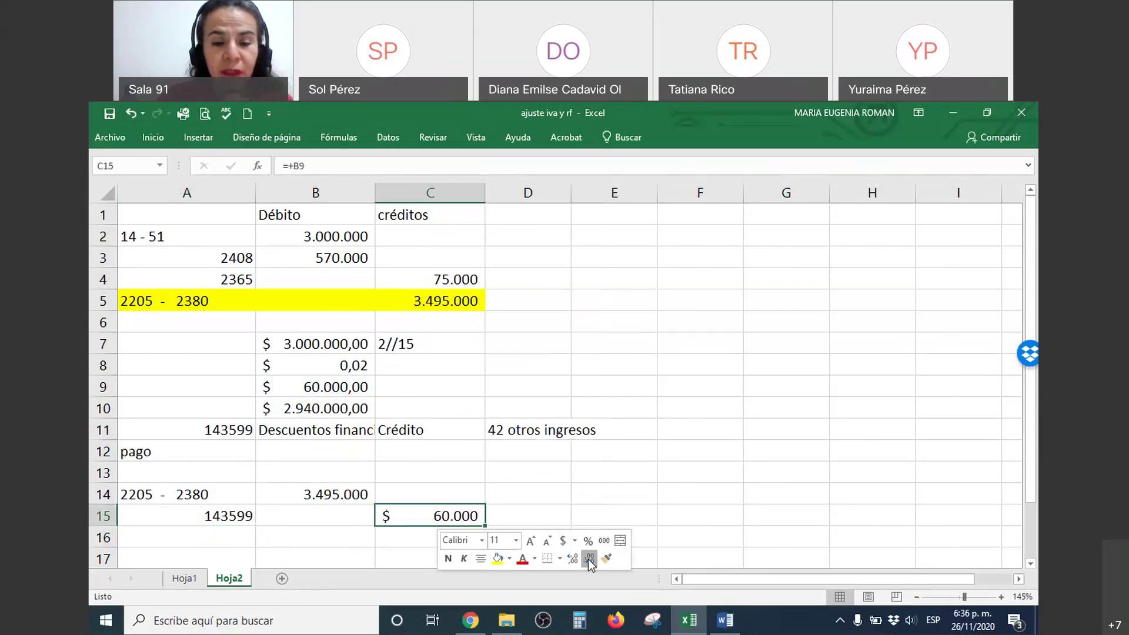
Step: Add the bank line with account 111005xx in A16 and a credit in C16 that subtracts C15 from B14
click(208, 535)
text(11100)
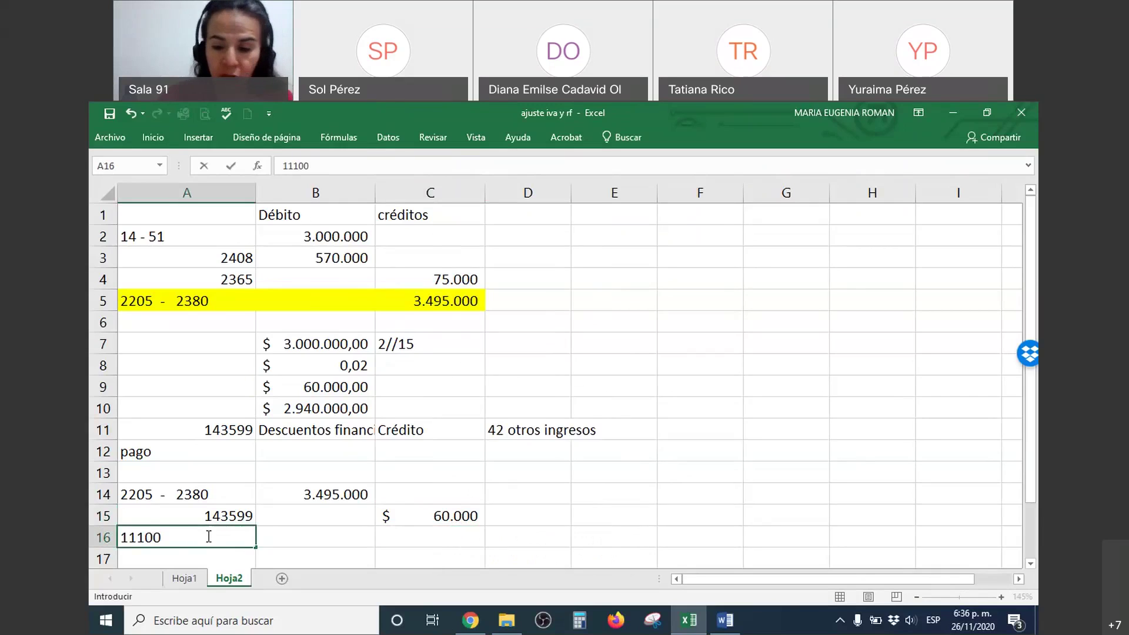
text(5xx)
key(Tab)
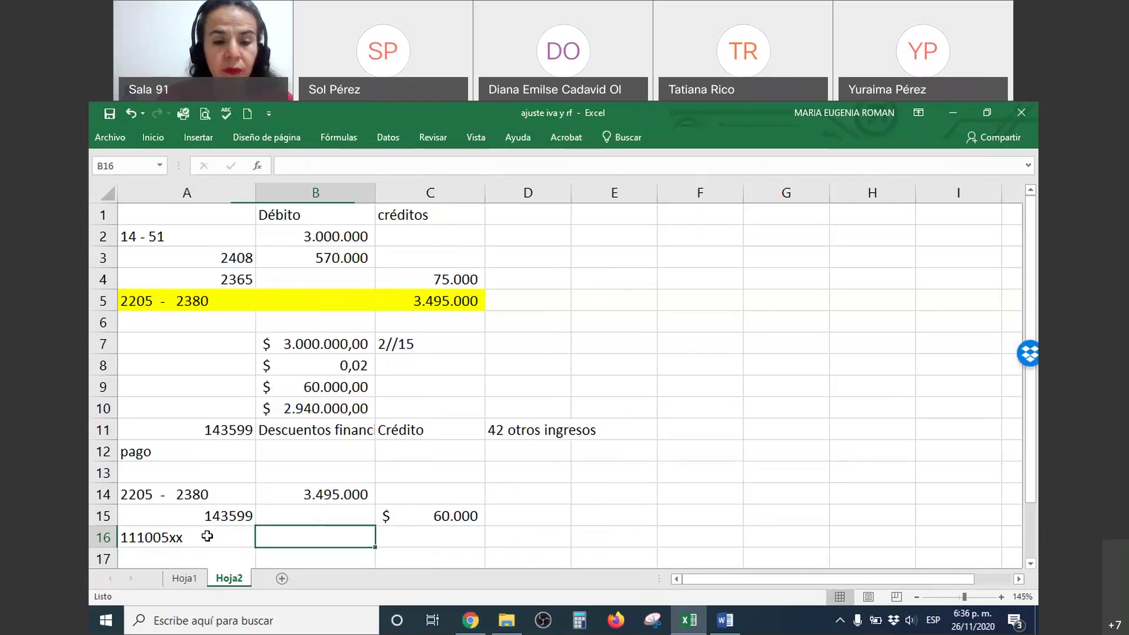
key(Tab)
text(+)
key(Up)
key(Left)
key(Up)
text(-)
key(Up)
key(Return)
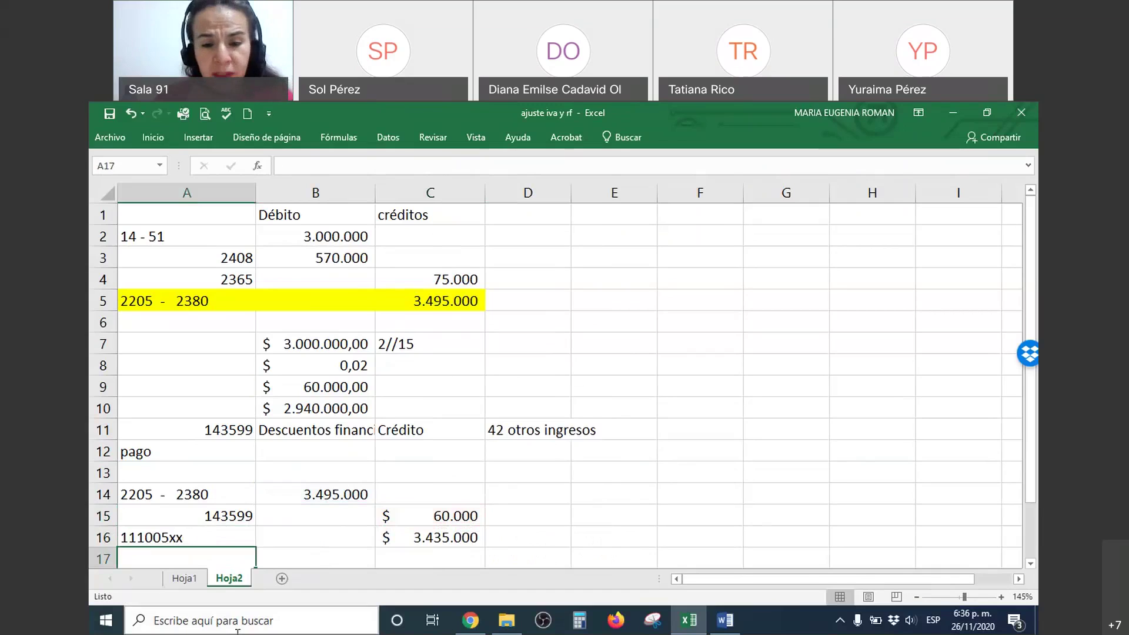
Step: Clear the browser, Excel, Word and File Explorer windows off the screen to show the desktop
click(470, 620)
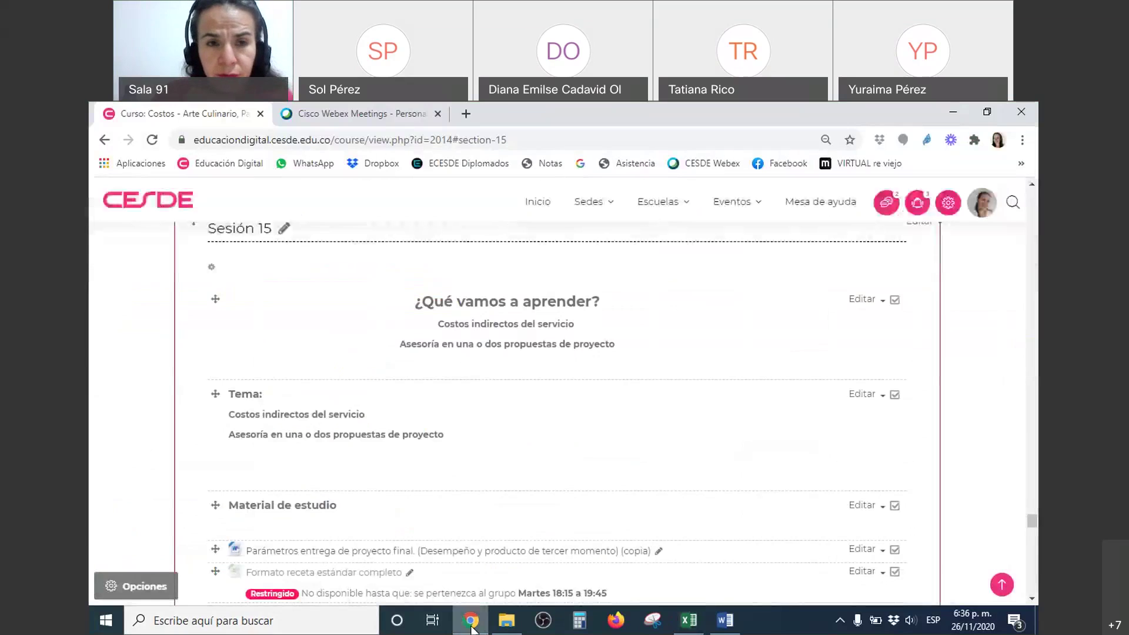
click(954, 115)
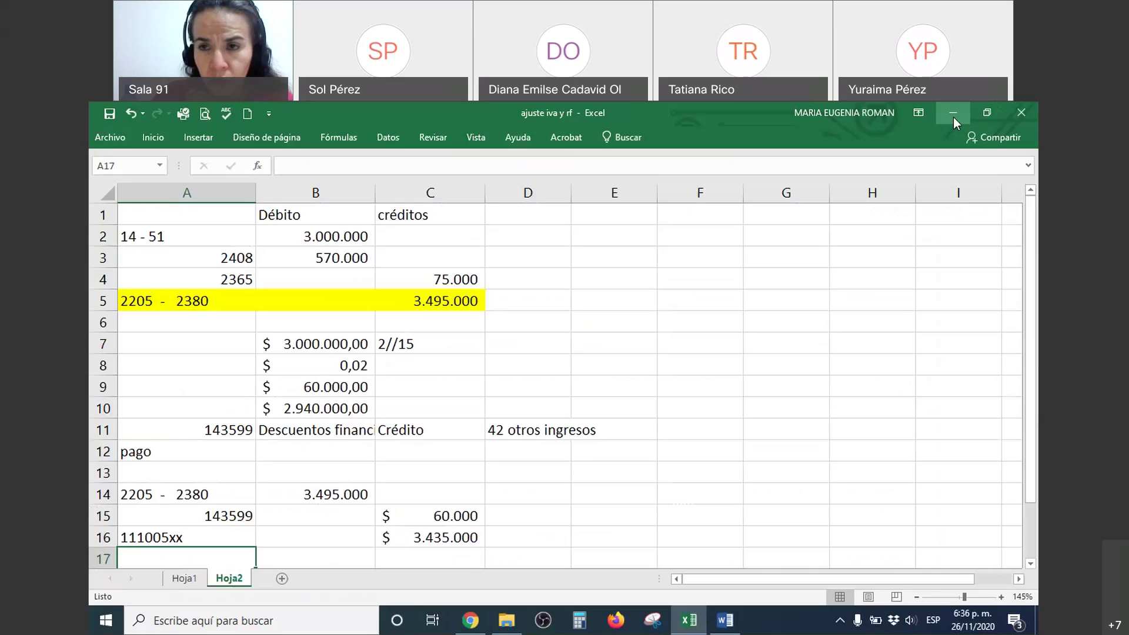
click(470, 619)
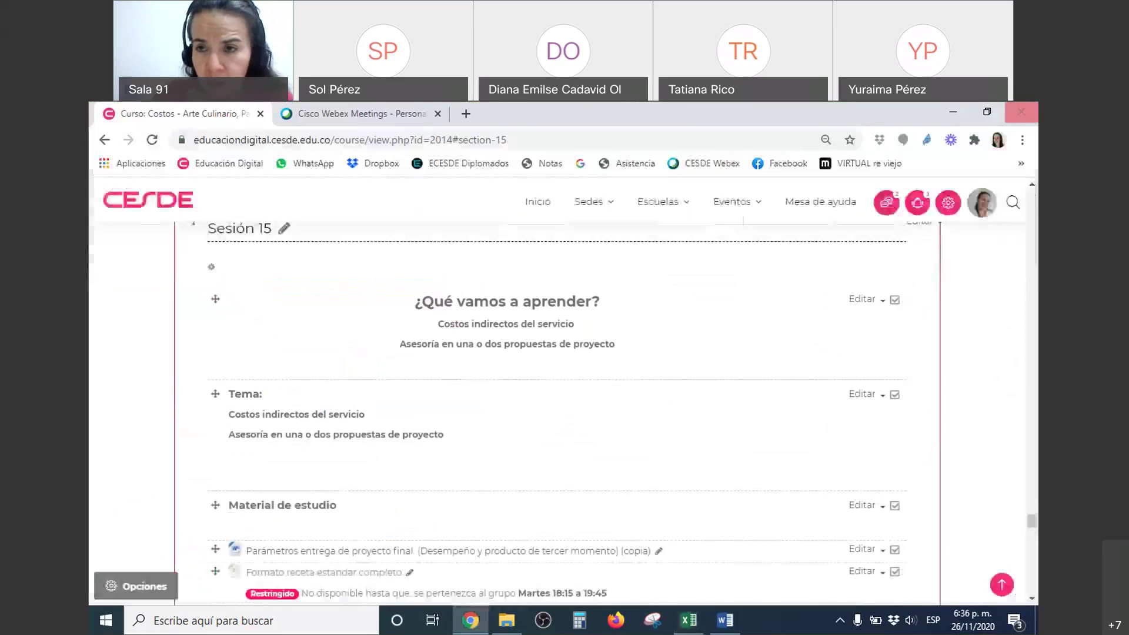
click(1022, 111)
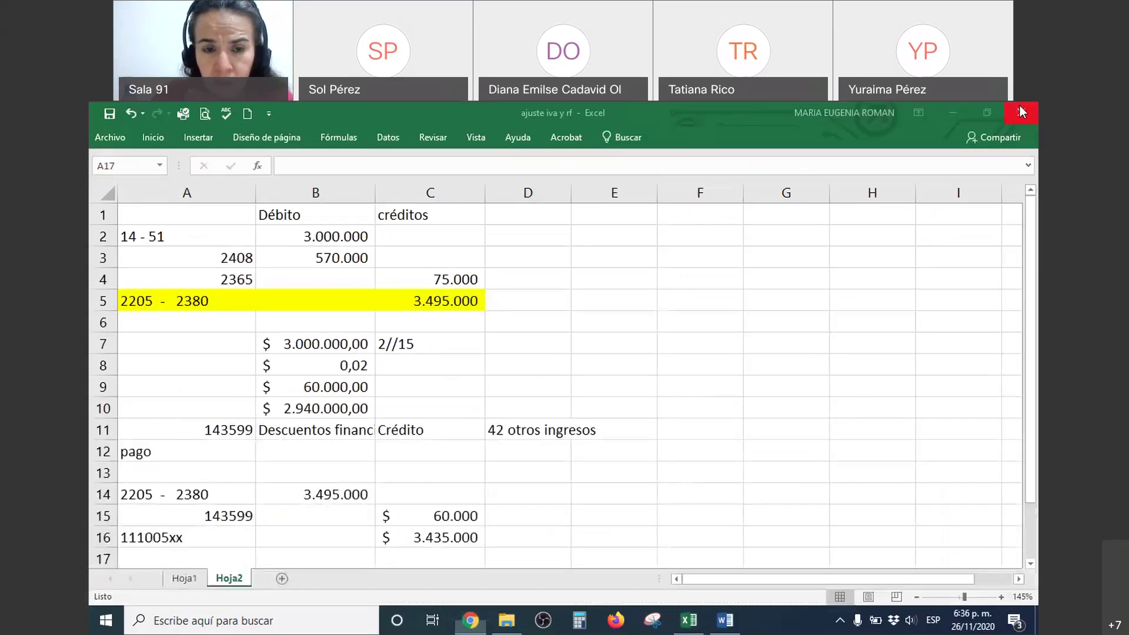
click(960, 112)
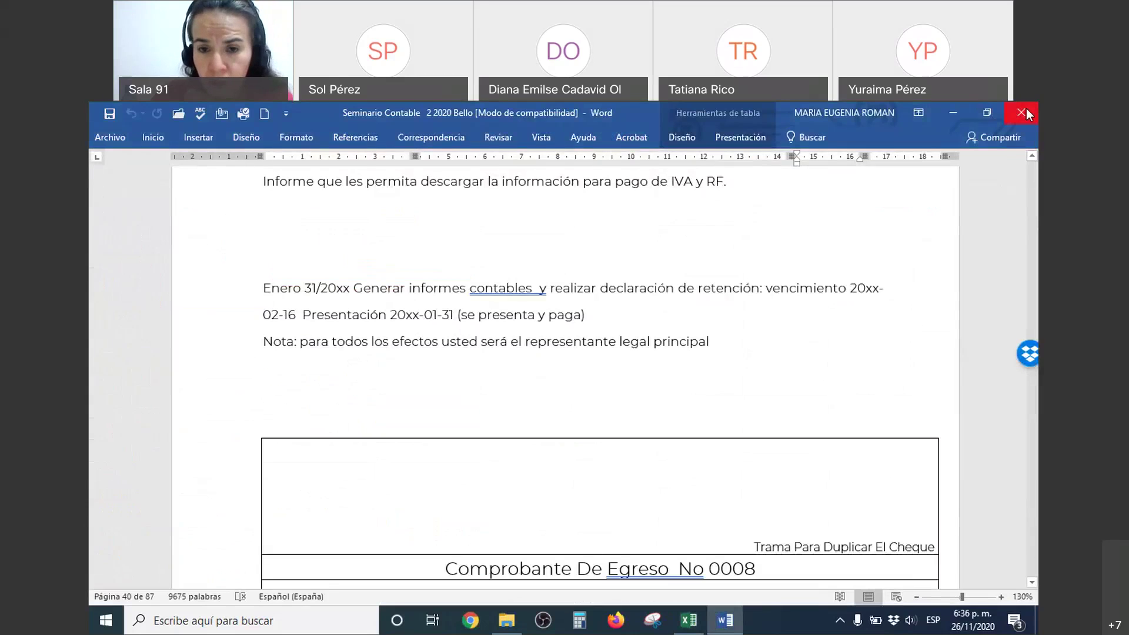
click(953, 113)
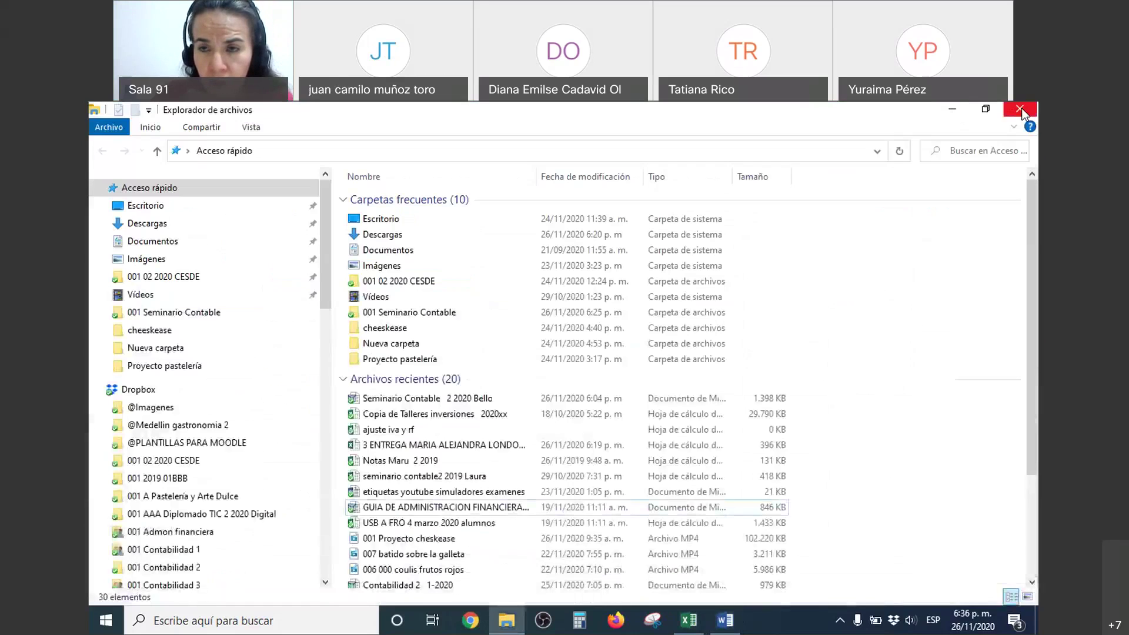
click(954, 111)
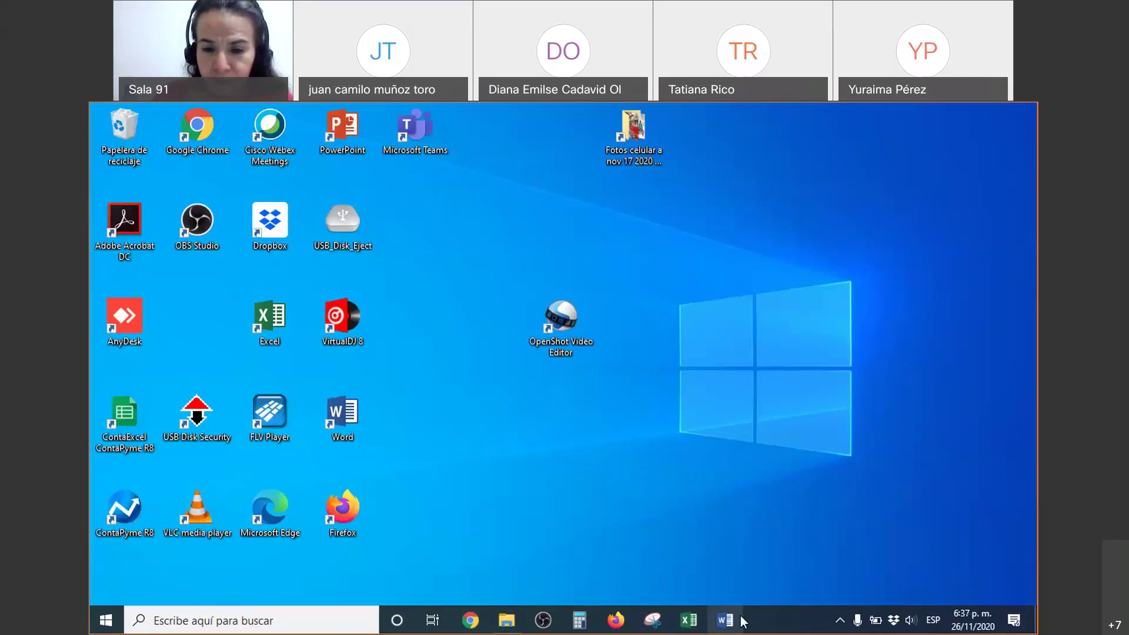
Step: Switch back to the Excel workbook and fill the purchase amount's cells B2:D2 with light orange
click(688, 620)
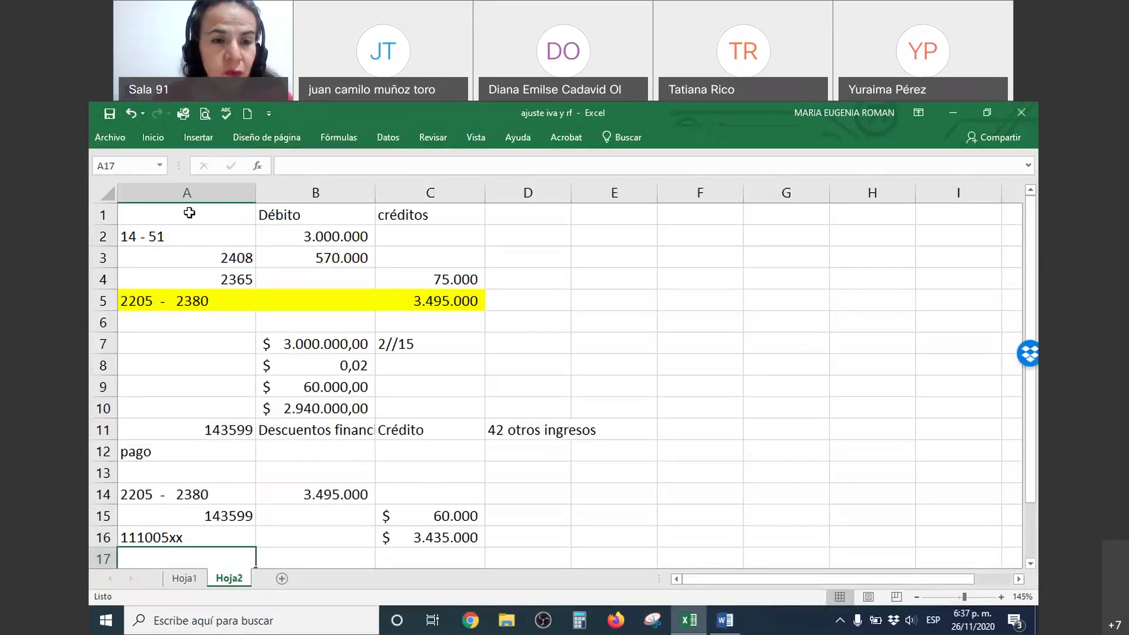
click(217, 210)
drag(217, 210, 475, 545)
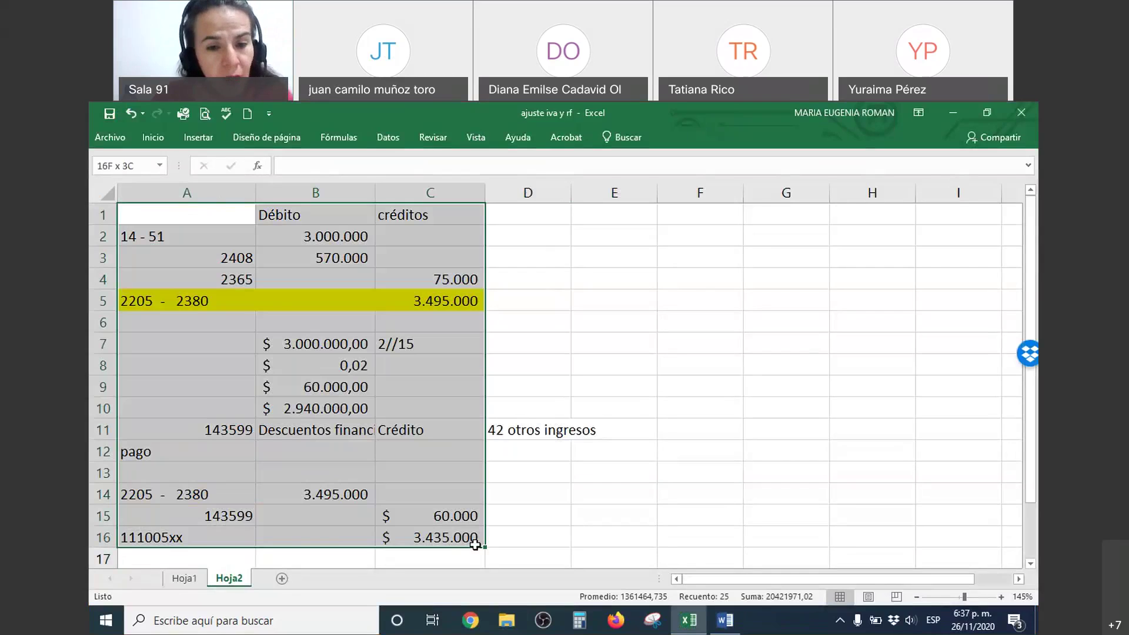
drag(320, 236, 553, 241)
right_click(553, 241)
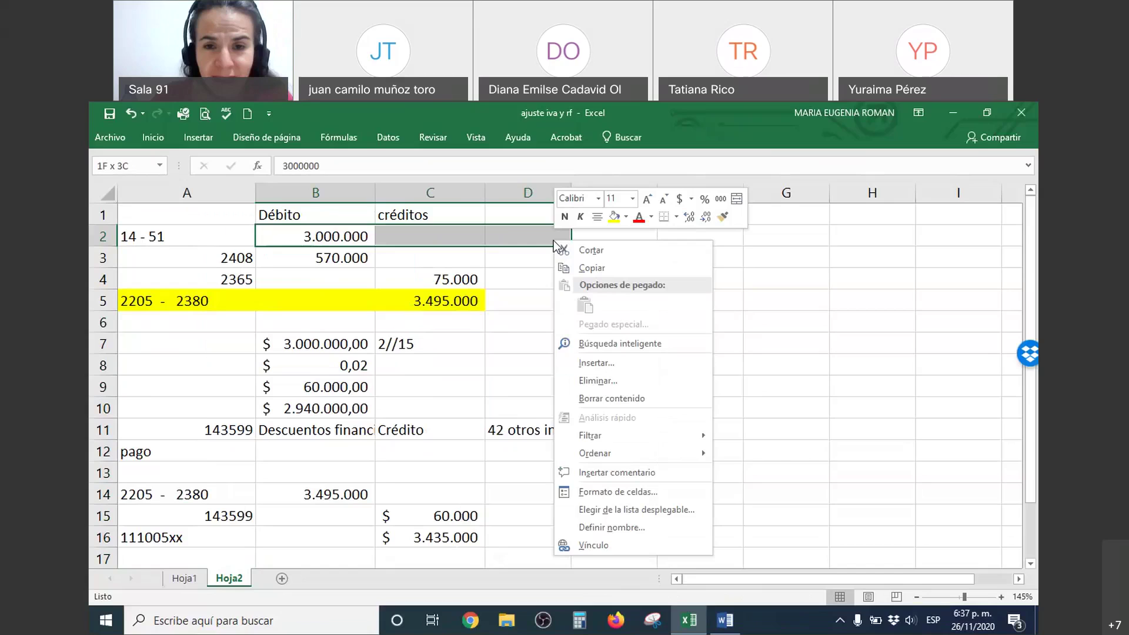
click(626, 216)
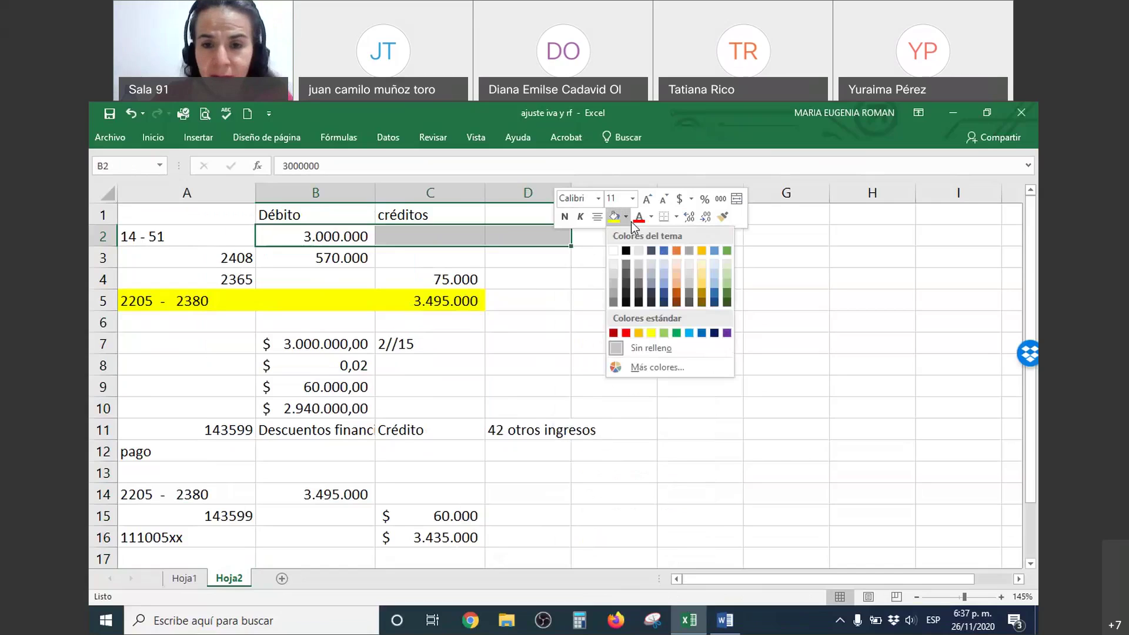
click(681, 286)
Step: Fill the discount base cells B7:D7 with the same light orange
drag(290, 345, 564, 344)
right_click(564, 344)
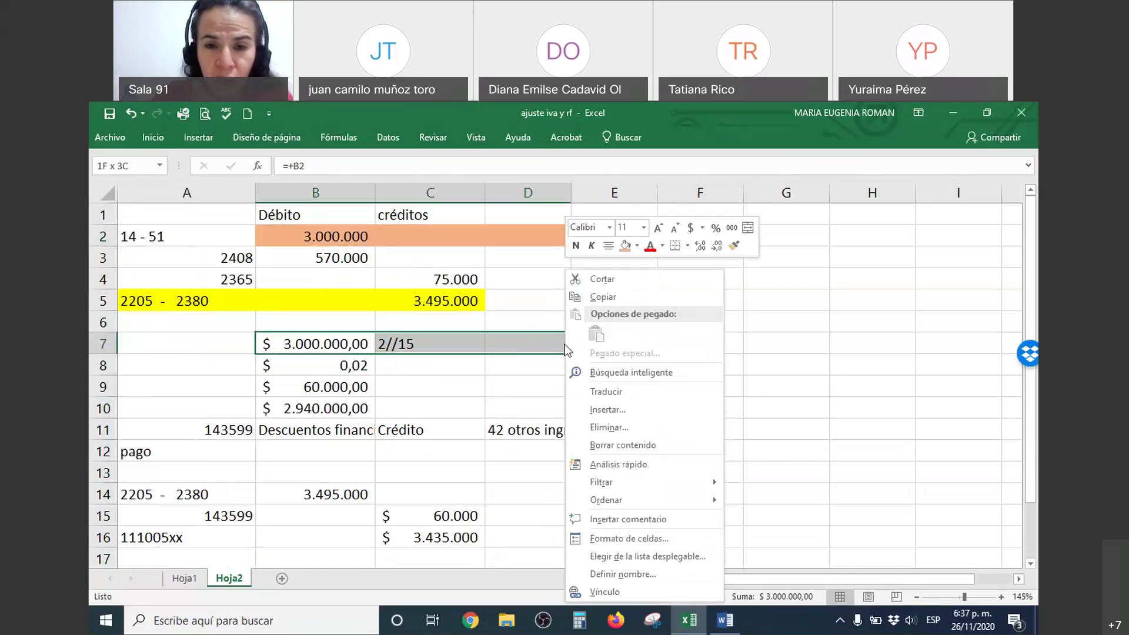
click(626, 254)
click(700, 365)
click(470, 299)
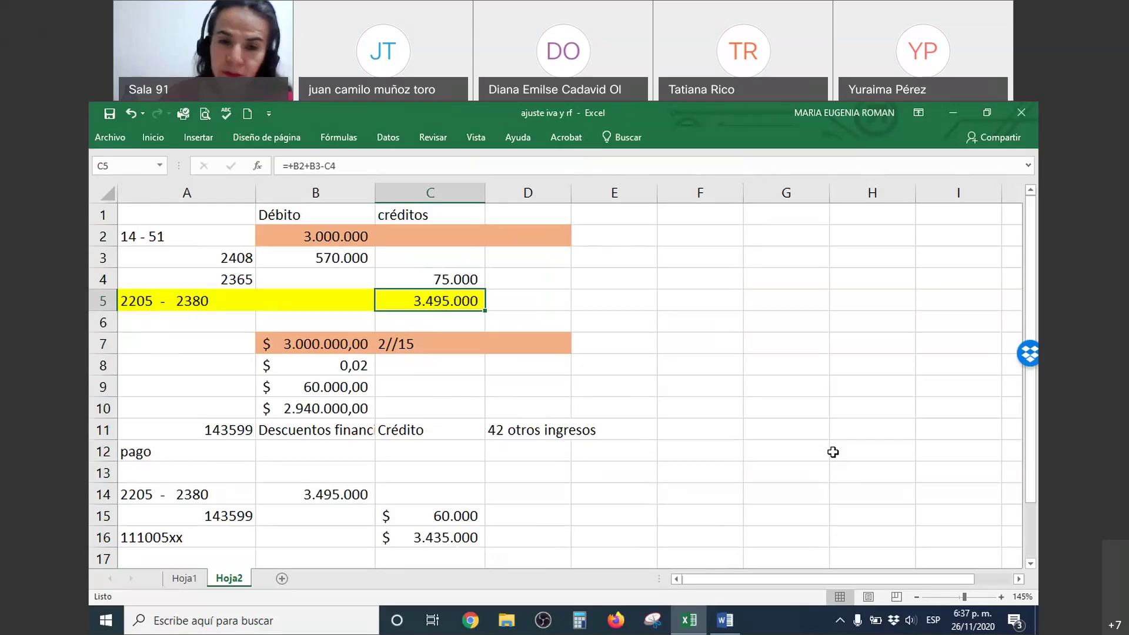
Step: Copy the whole example in A1:D16 and paste it starting at F1
key(ctrl+Home)
drag(187, 214, 541, 537)
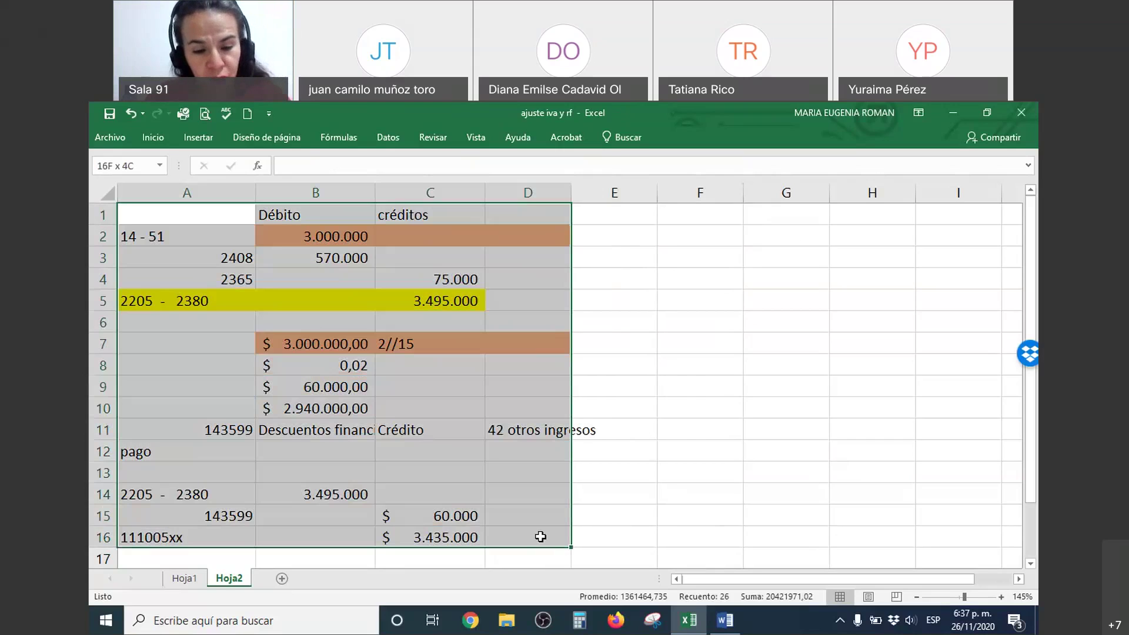
key(ctrl+c)
click(702, 218)
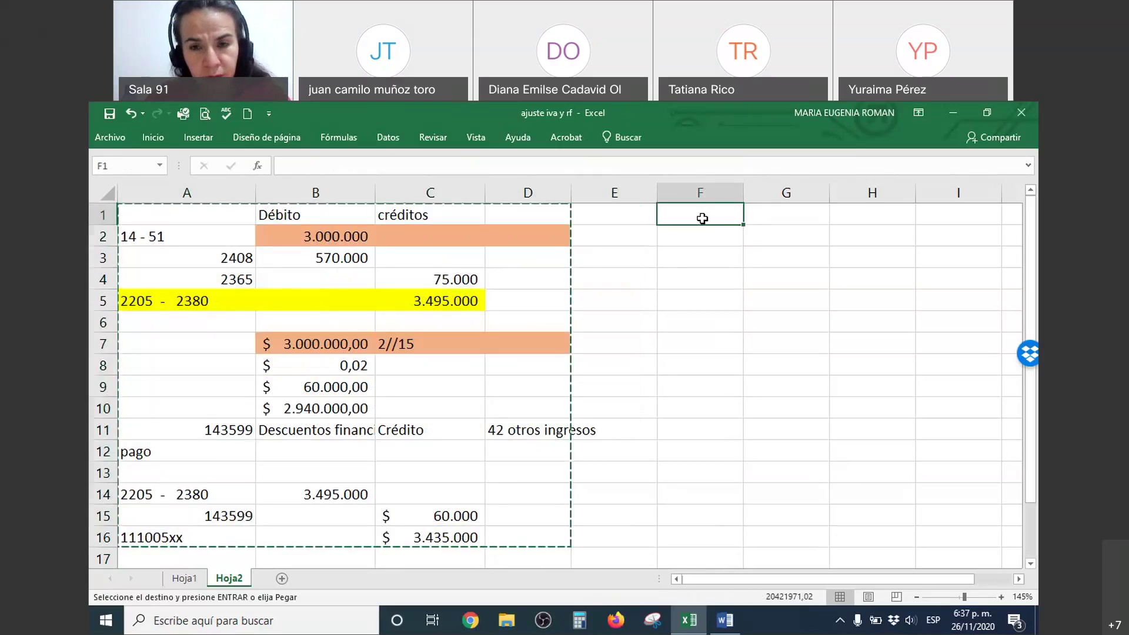
key(ctrl+v)
click(257, 218)
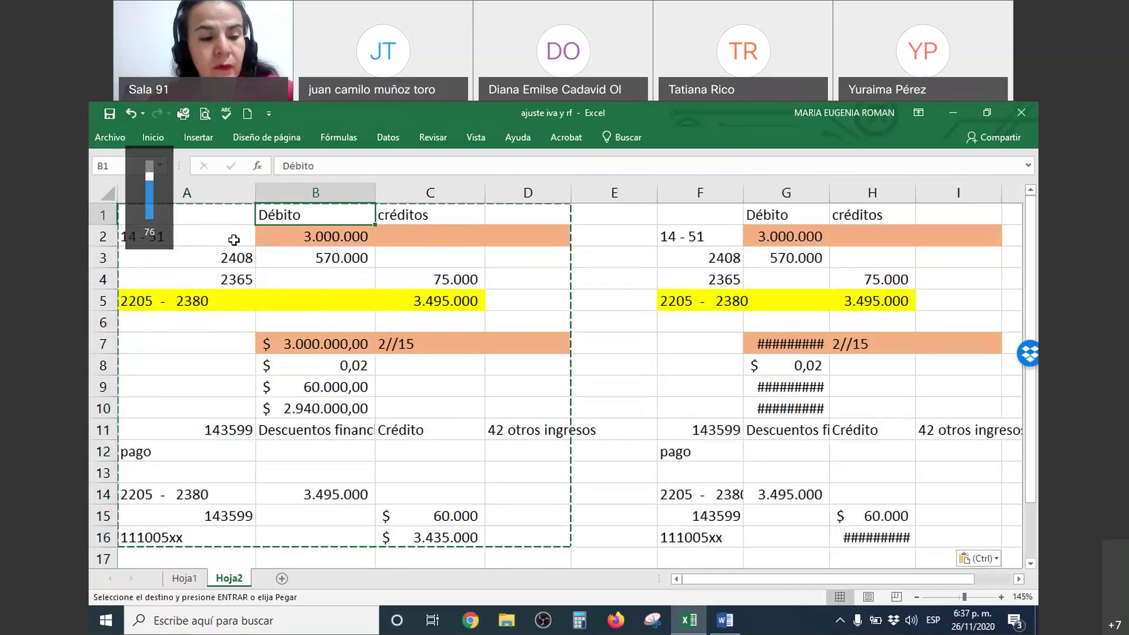
Step: Insert cells above A1:D1, shifting the original example down, and label it Comprador in A1
drag(169, 209, 524, 211)
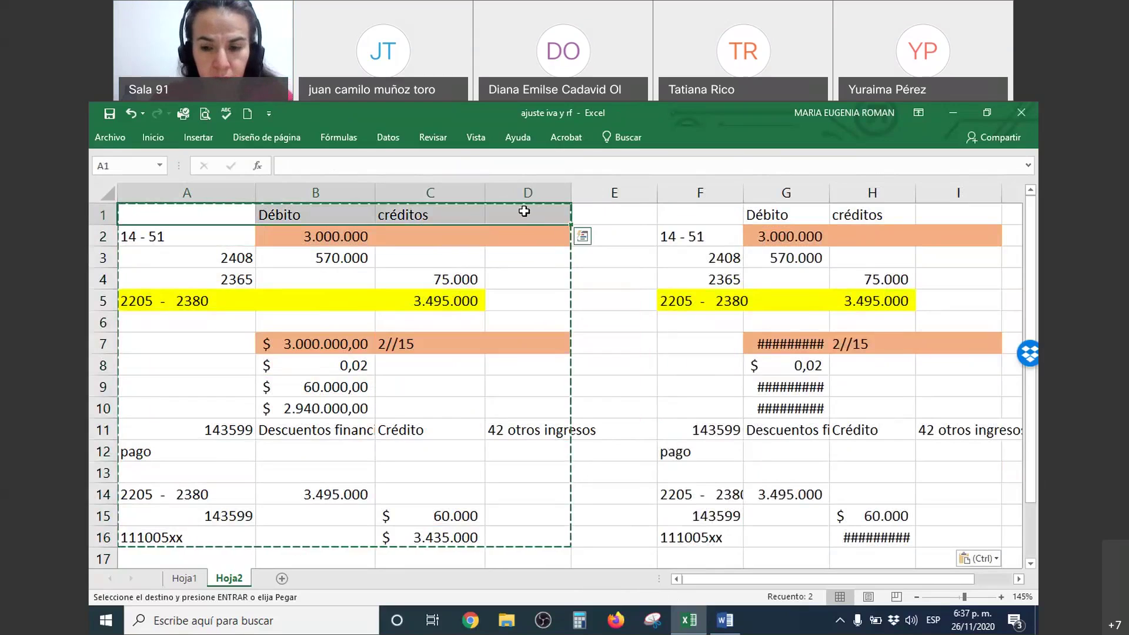
key(ctrl+plus)
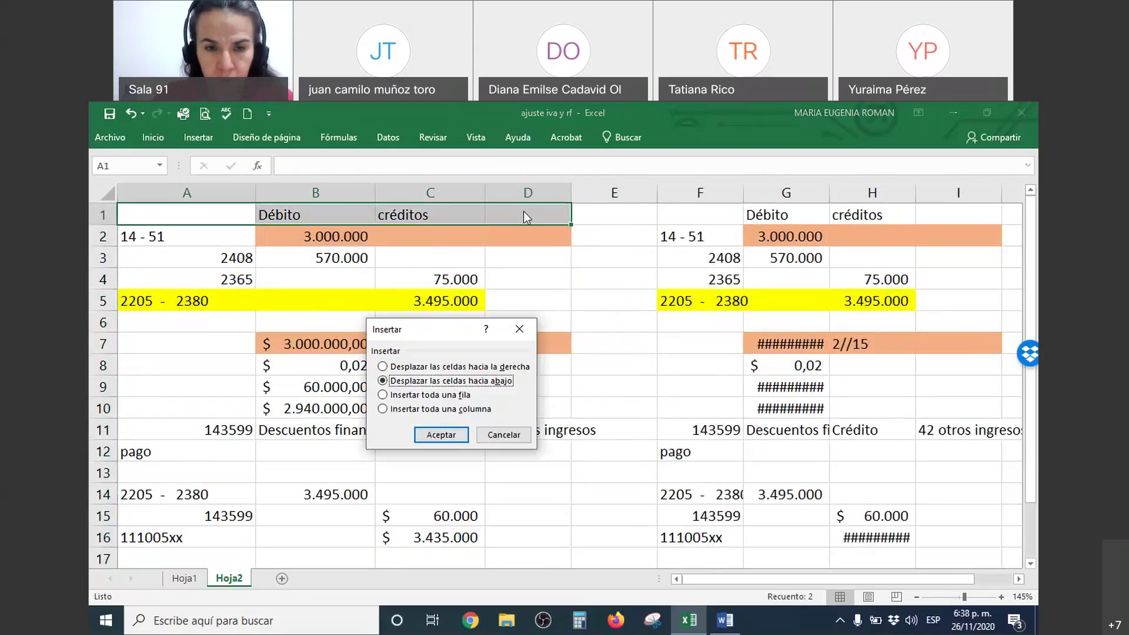
key(Return)
text(Compras)
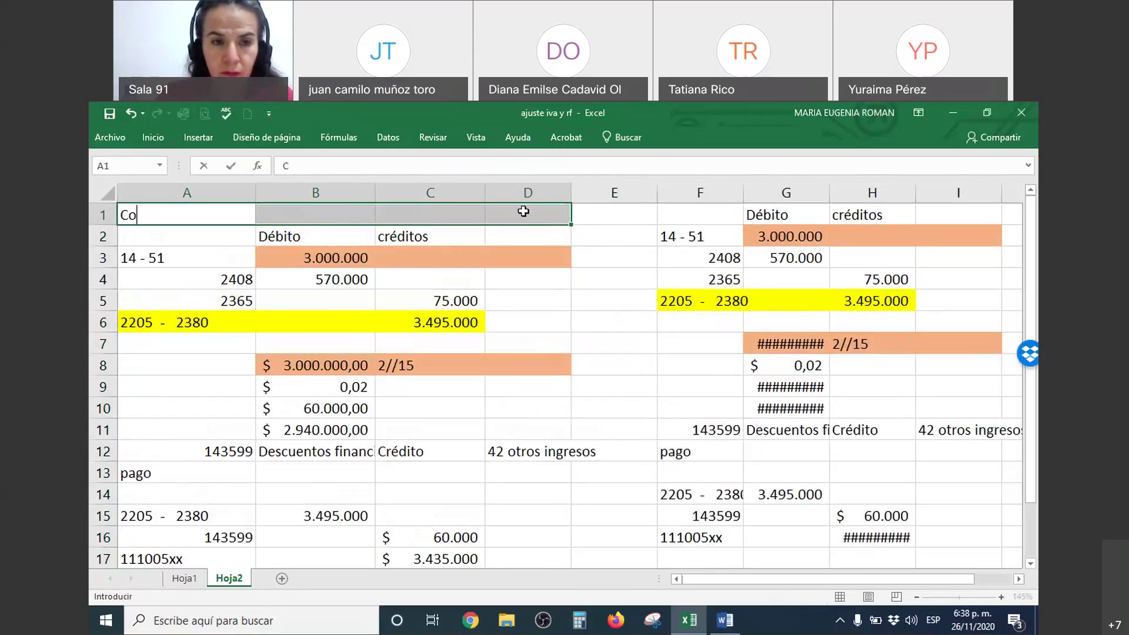
key(BackSpace)
text(dor)
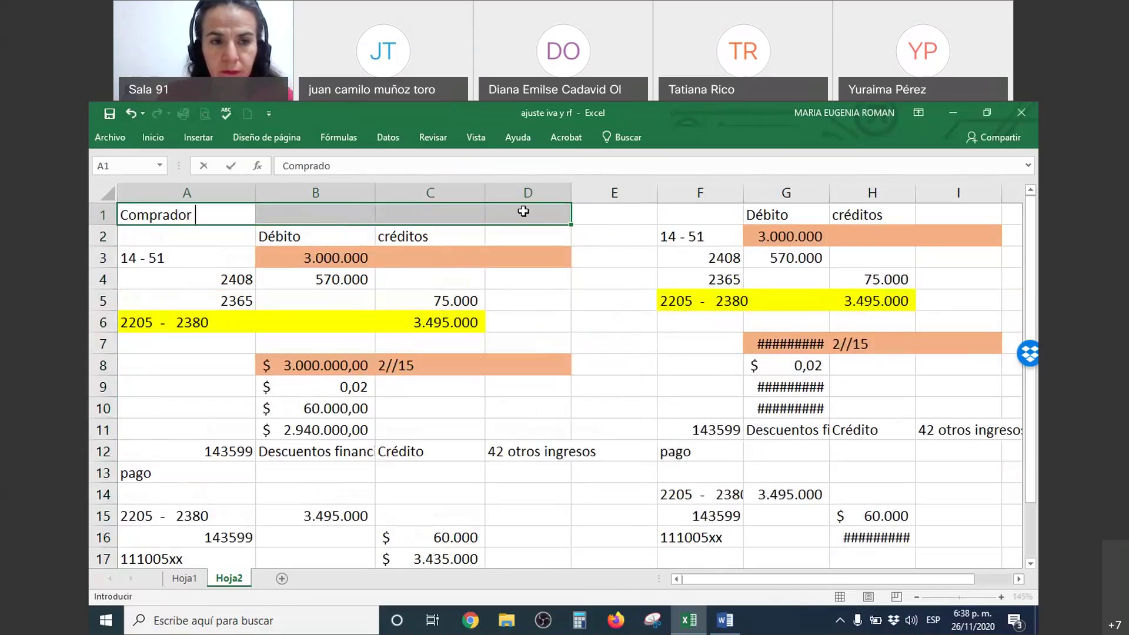
key(Tab)
key(Tab)
Step: Enter account 41 in F2 of the copied example and move the sale and VAT amounts to the credit column in H2 and H3
drag(697, 216, 741, 240)
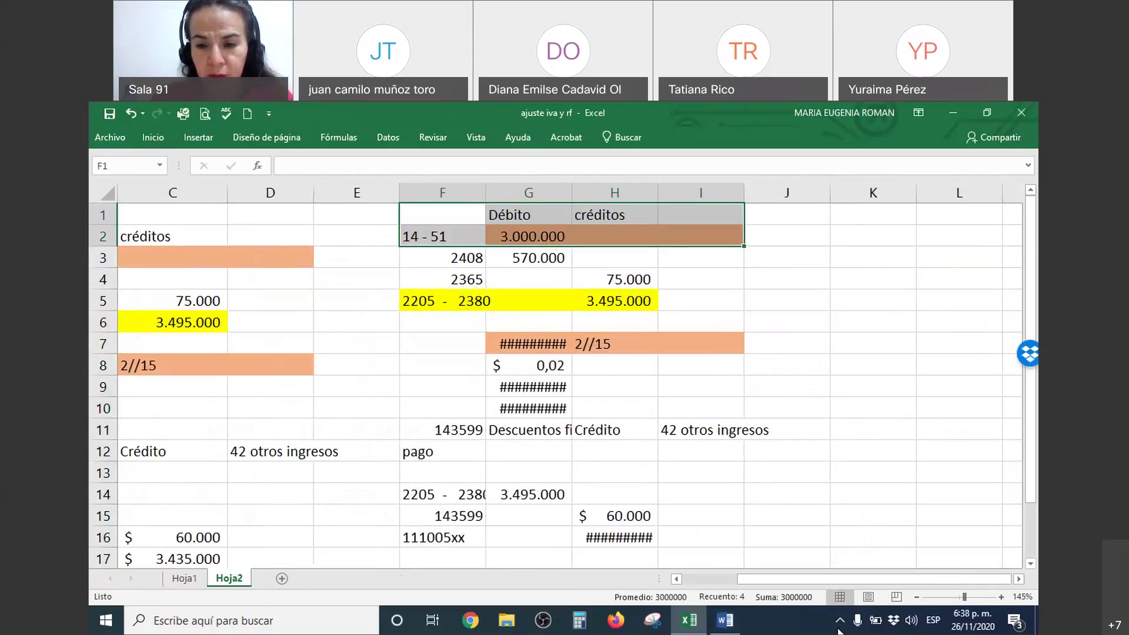
drag(848, 578, 764, 580)
click(870, 236)
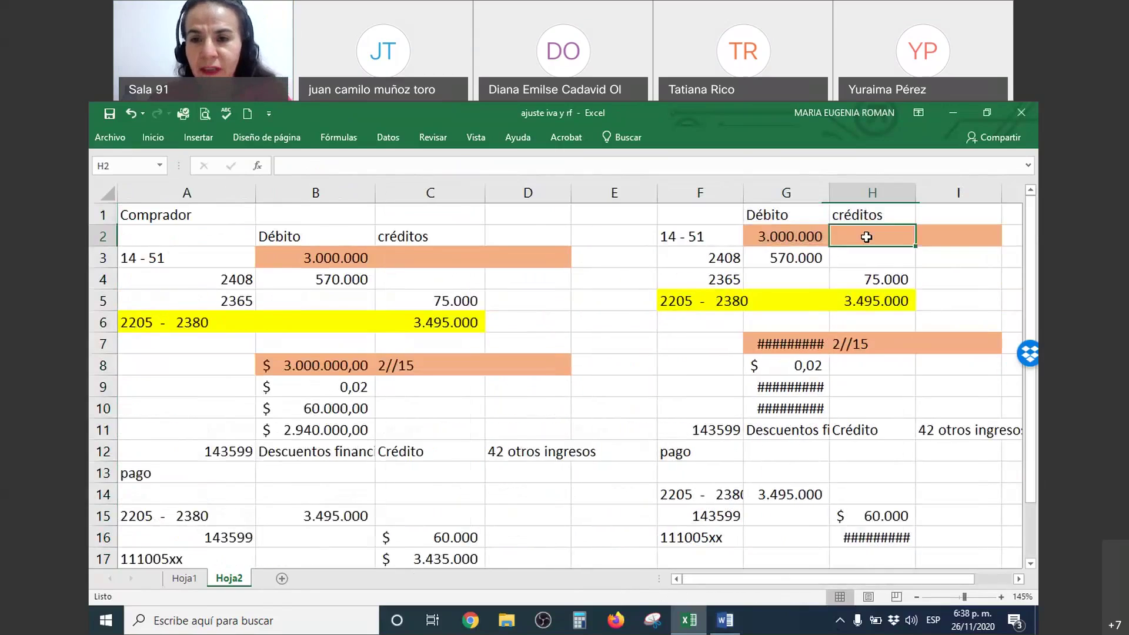
click(691, 236)
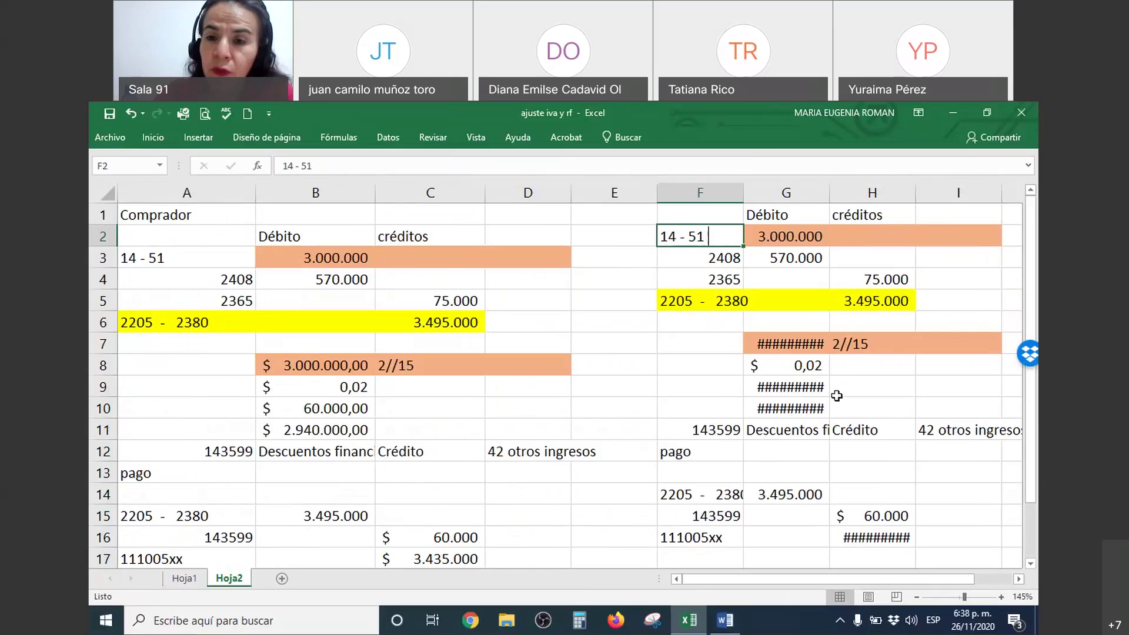
text(41)
key(Return)
click(775, 237)
drag(775, 236, 899, 233)
click(784, 264)
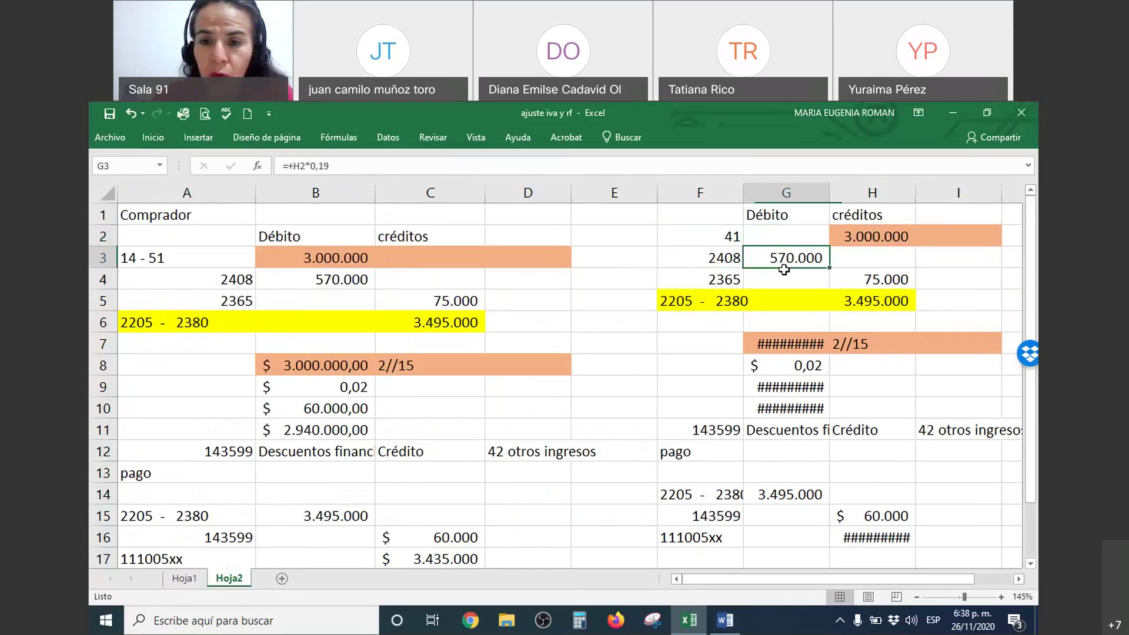
drag(786, 271, 869, 261)
Step: Change the withholding account in F4 to 1355 and move its amount from H4 to the debit cell G4
click(714, 279)
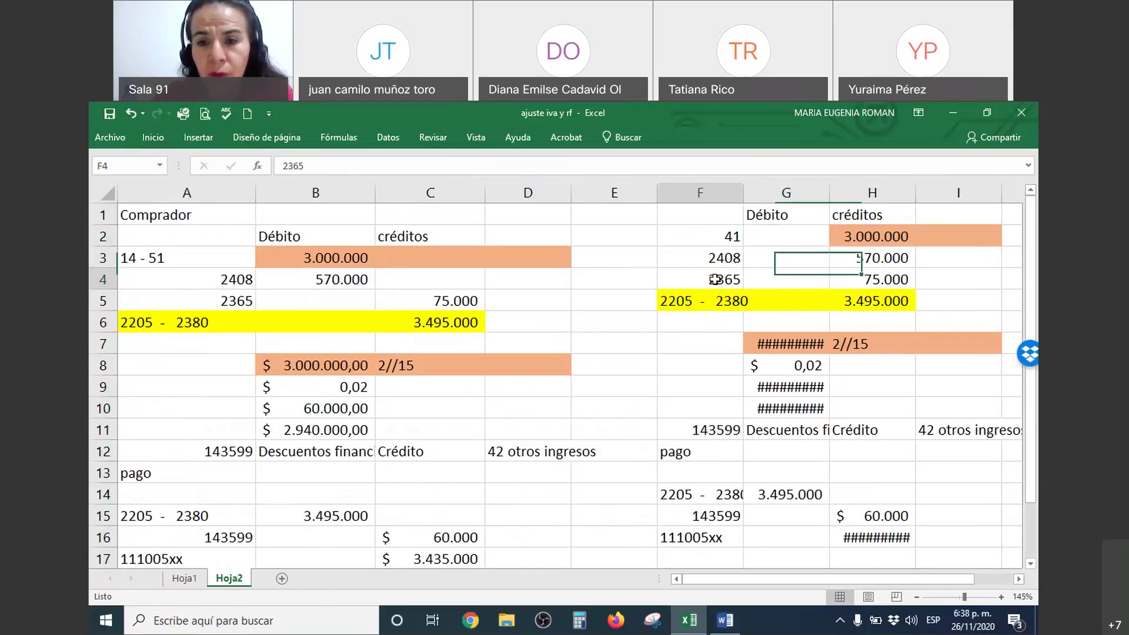
text(1355)
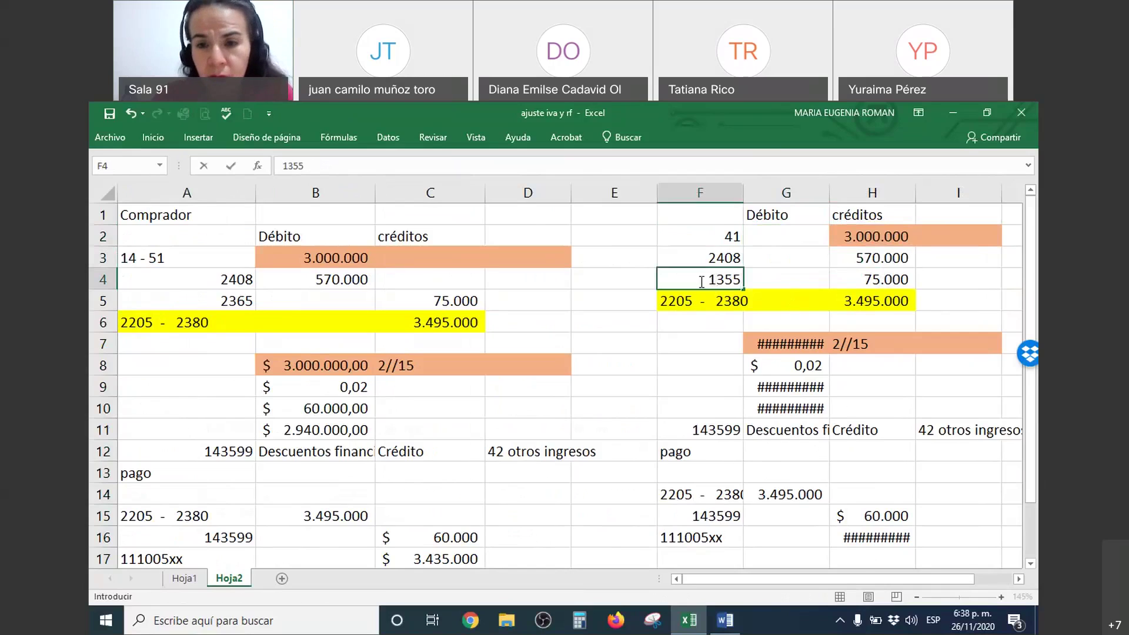
key(Return)
click(859, 281)
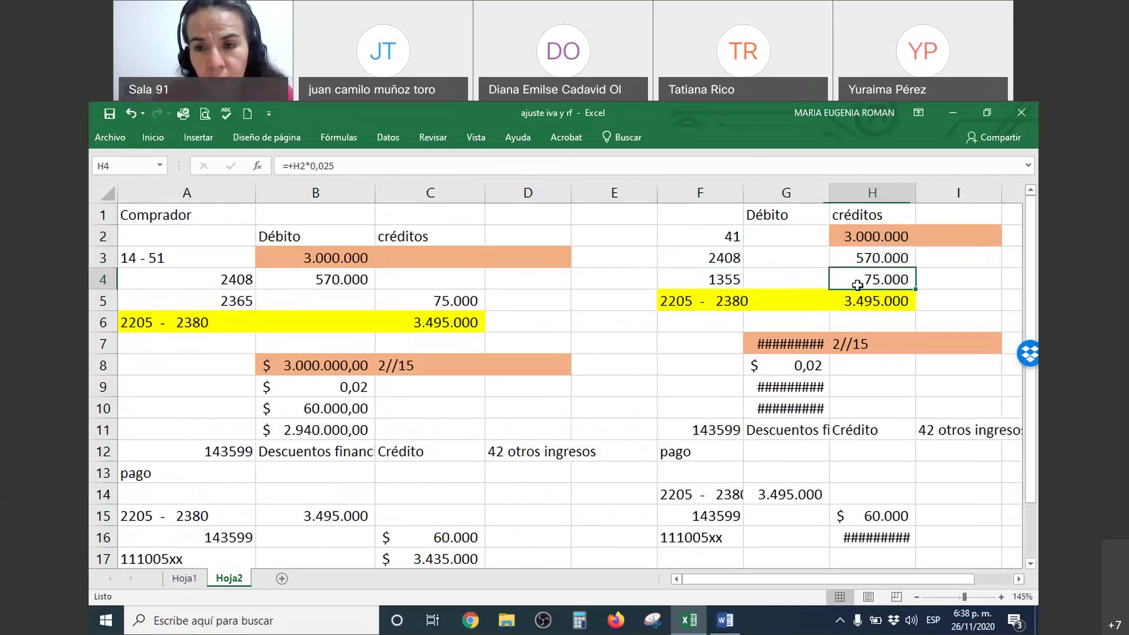
drag(857, 283, 788, 279)
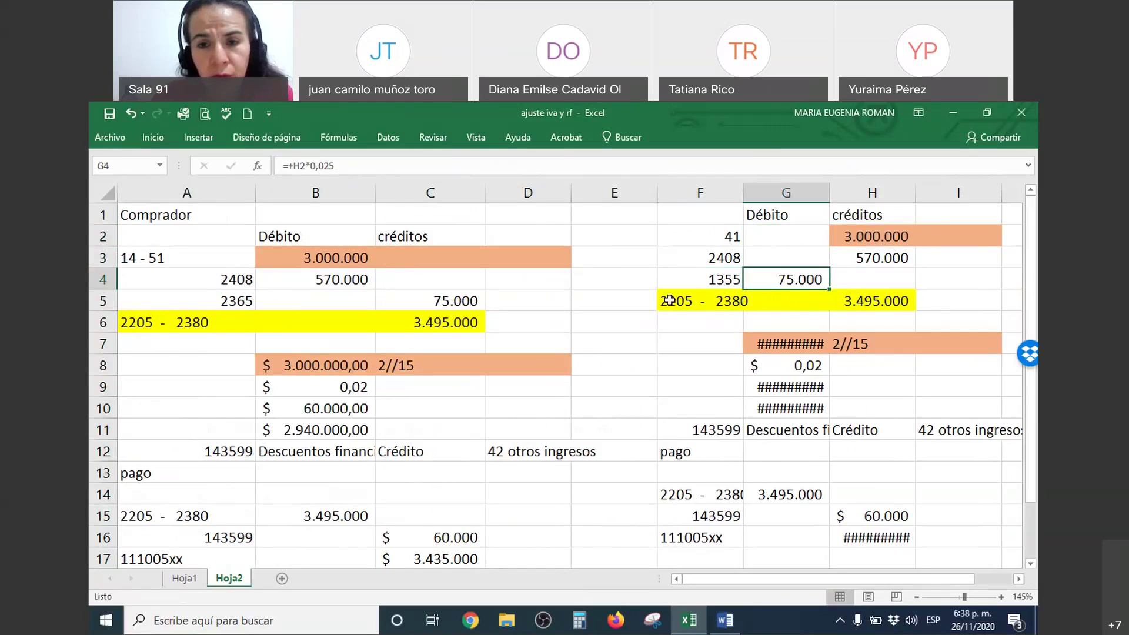
Step: Change the highlighted account in F5 to 1305 and move its amount from H5 to the debit cell G5
click(669, 300)
text(1305)
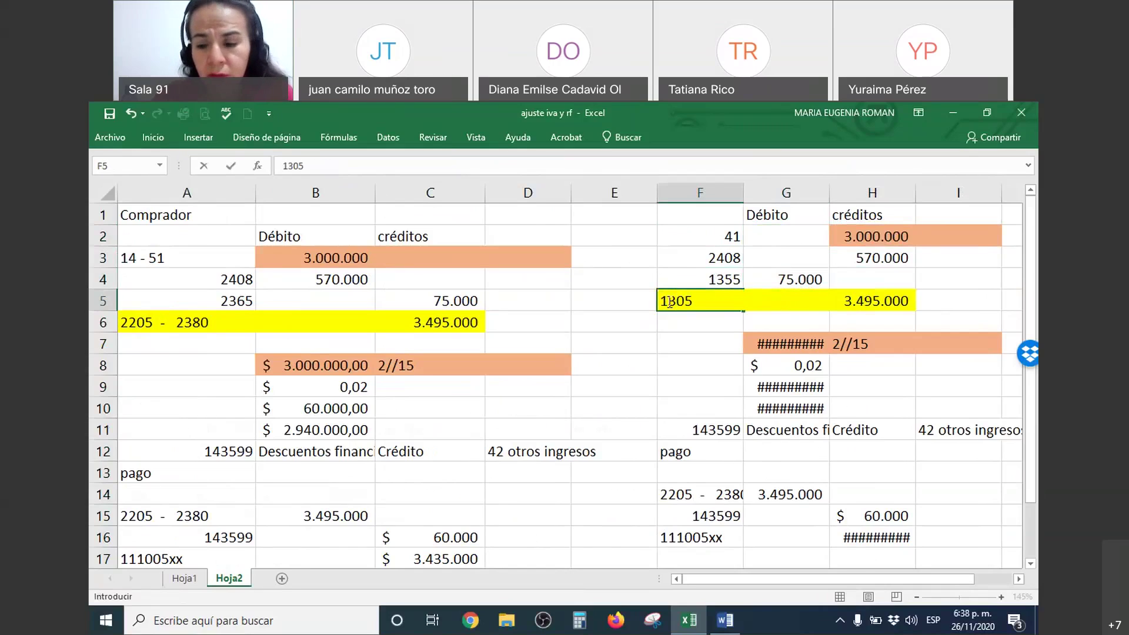
key(Return)
click(874, 306)
drag(874, 311, 808, 301)
click(871, 313)
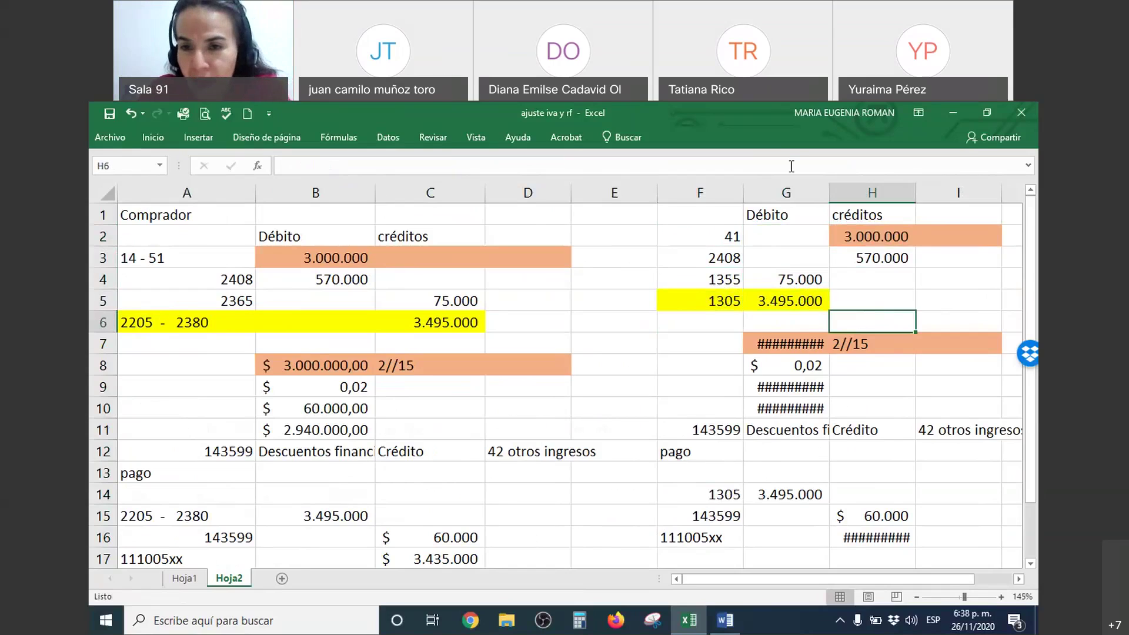
Step: Widen column G to fit its amounts and check the copied discount calculation in G7, G9 and G10 against H2
drag(829, 193, 862, 193)
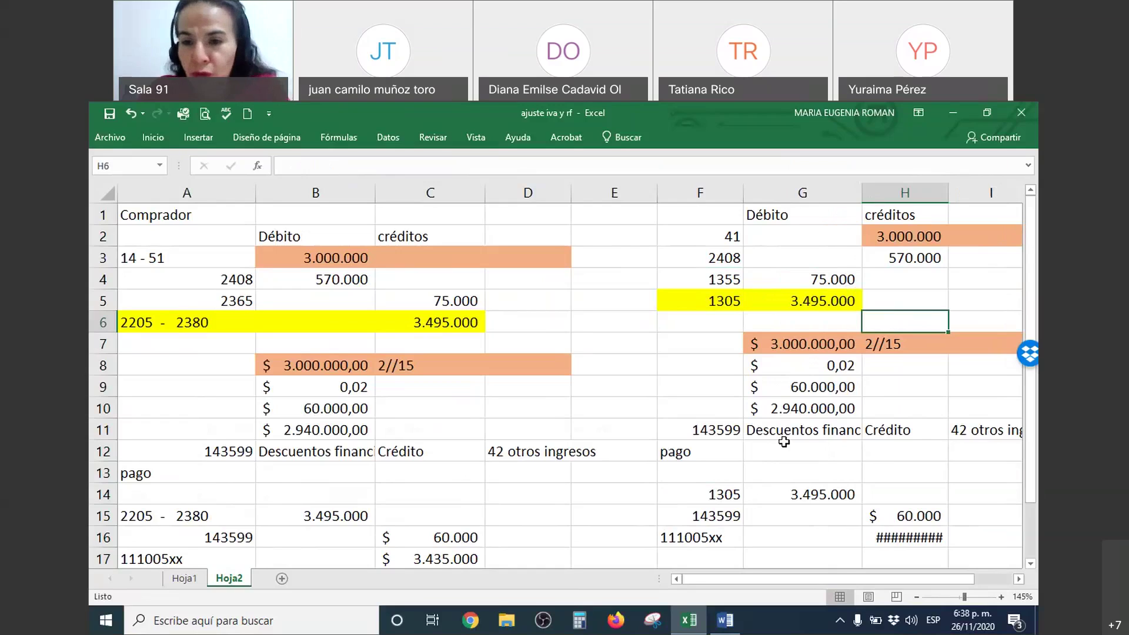
click(821, 345)
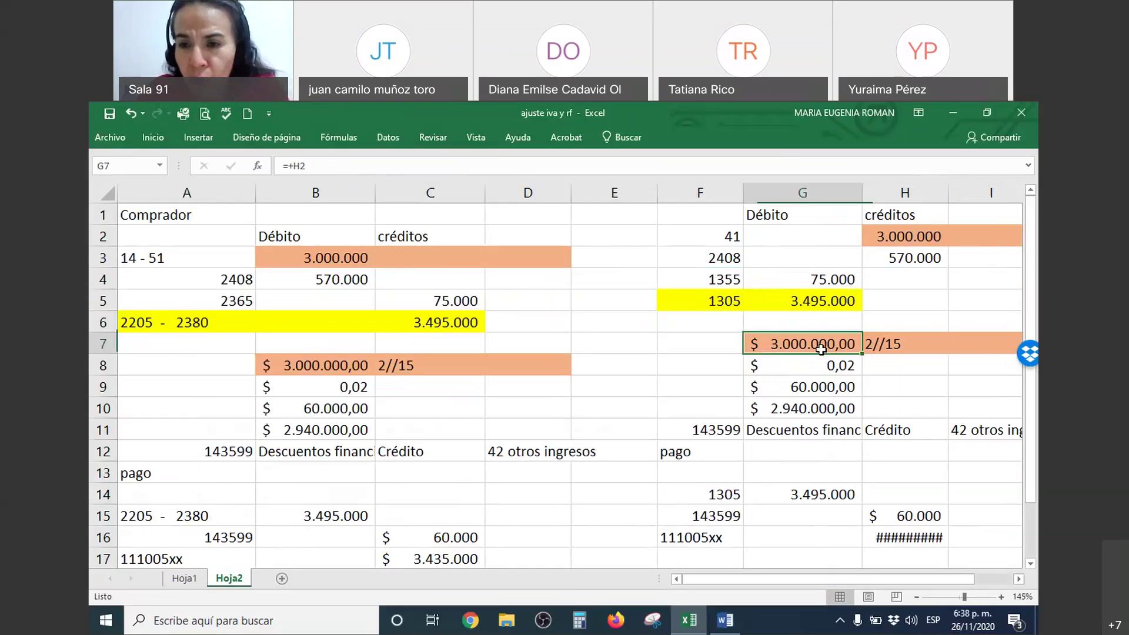
click(911, 229)
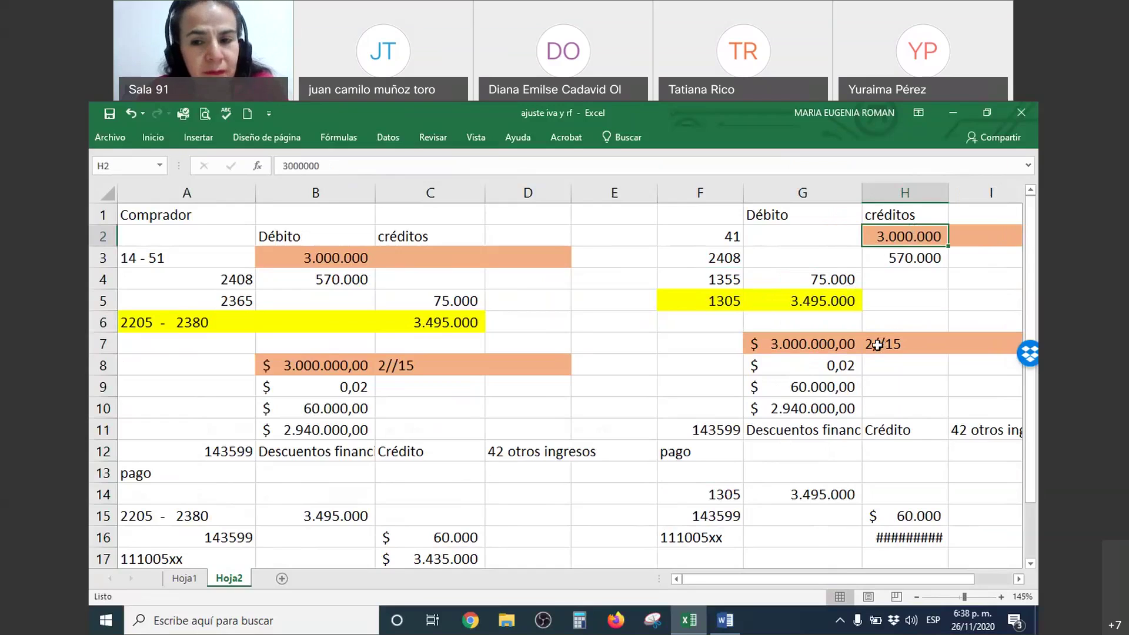
click(828, 387)
click(833, 404)
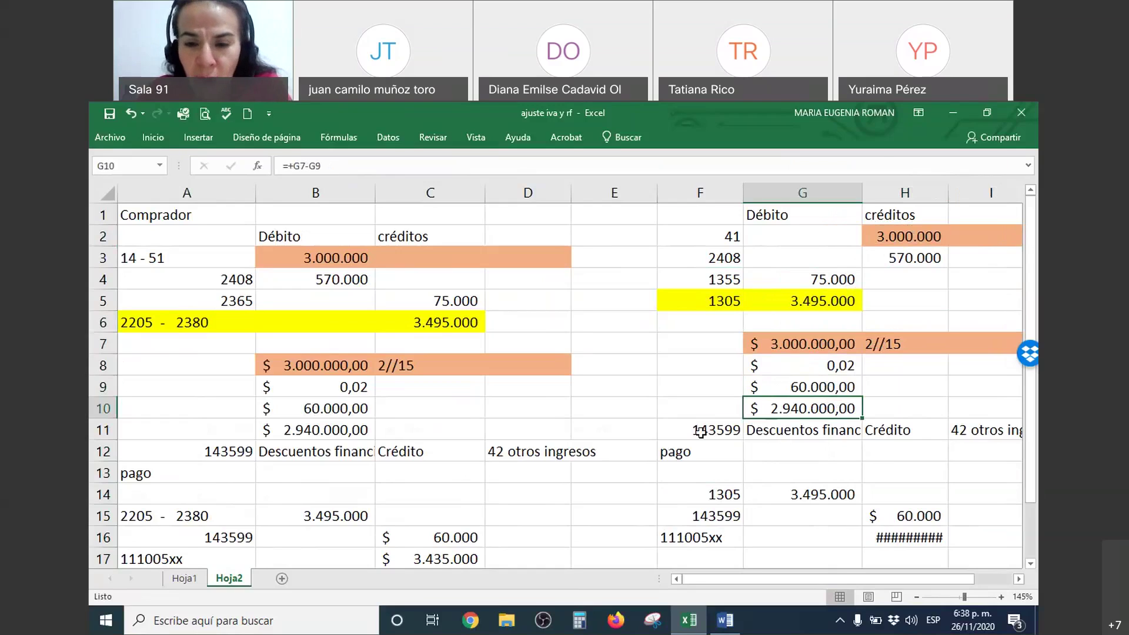
Step: Replace the financial discount account in F11 with 61354202
click(699, 431)
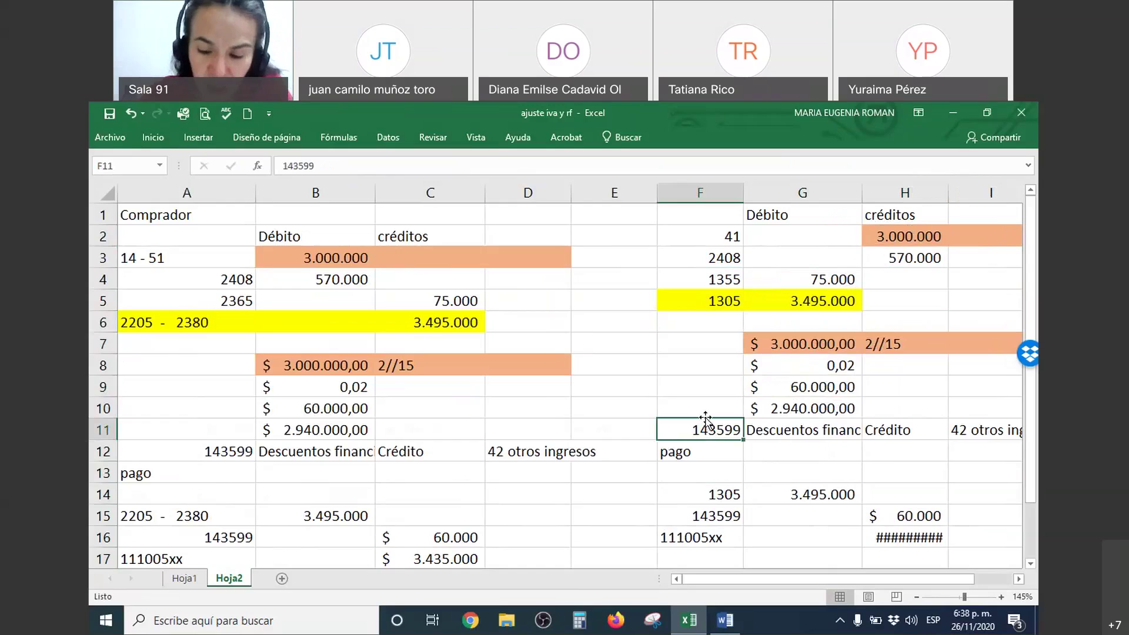
text(6)
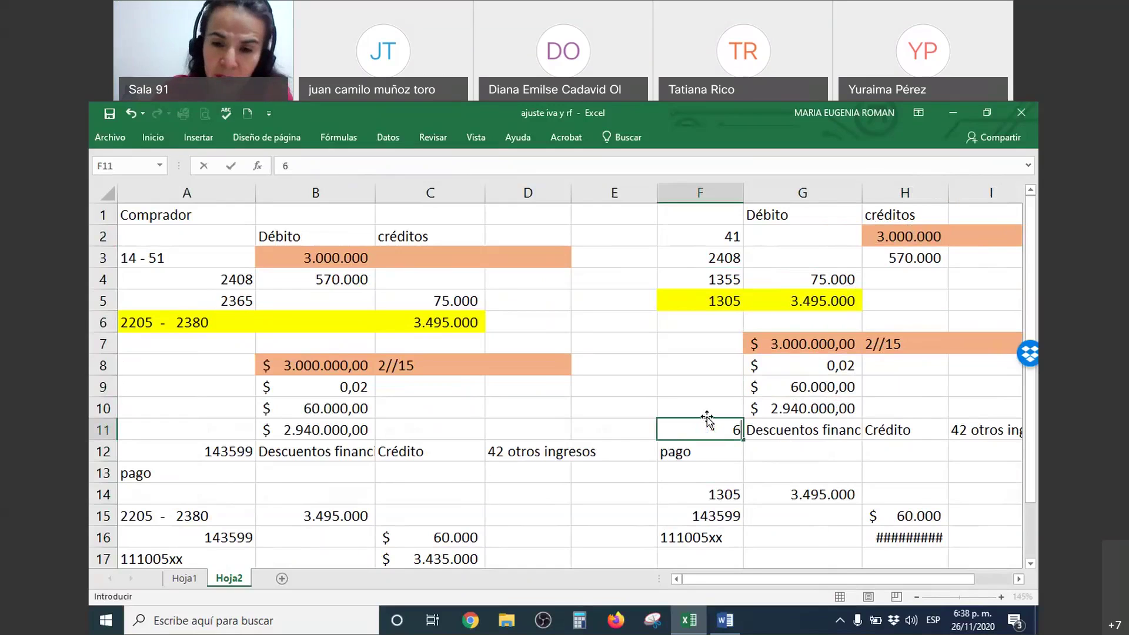
text(135420)
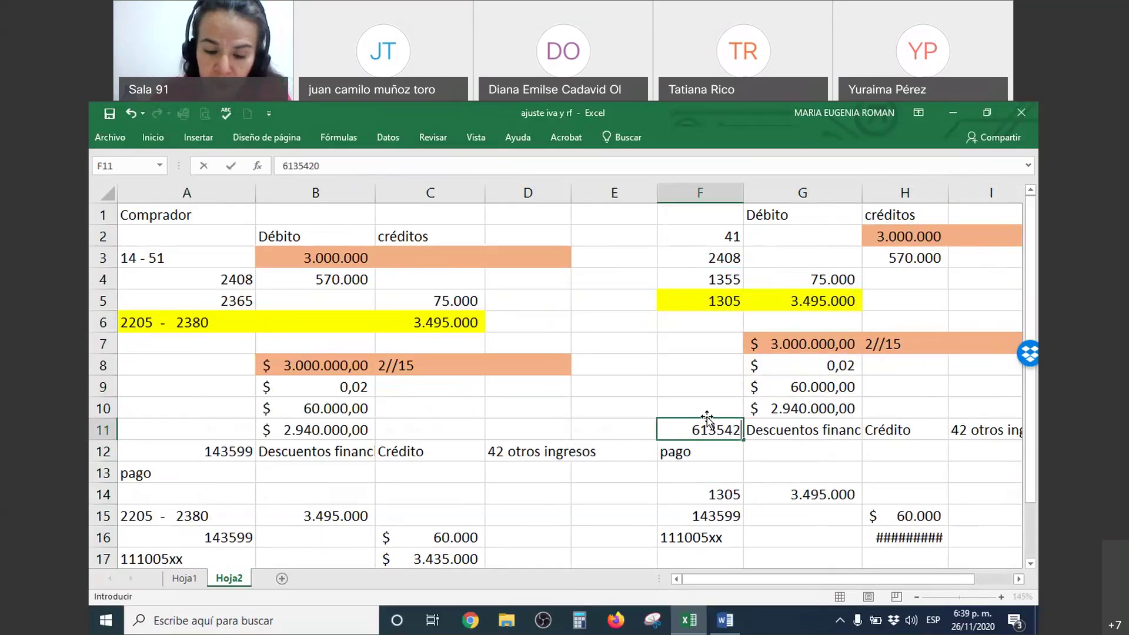
text(2)
key(Return)
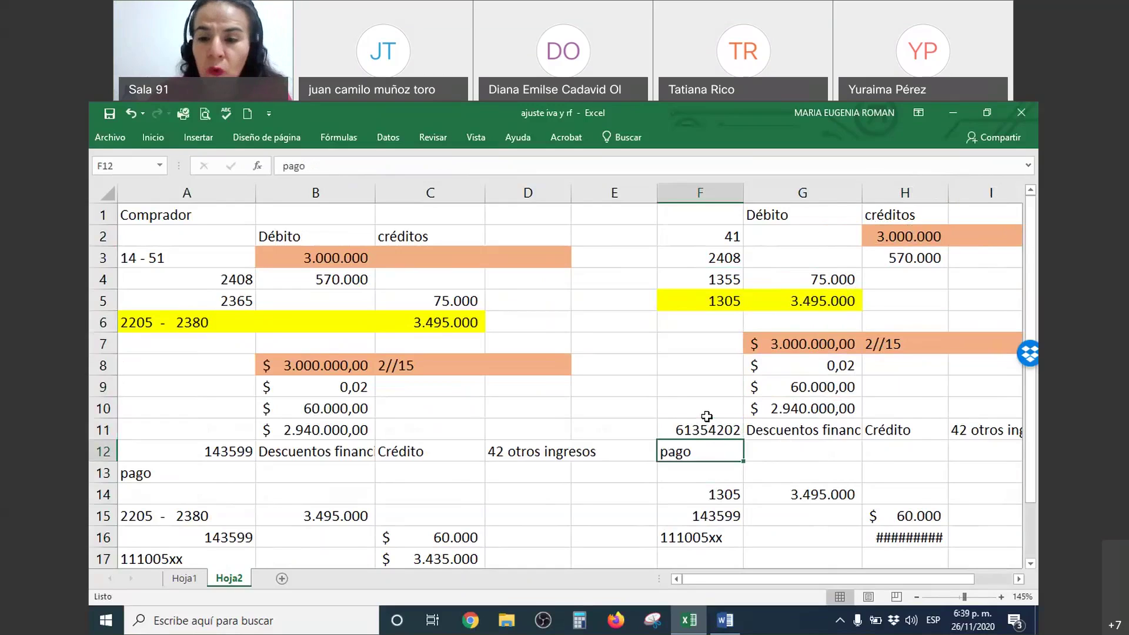
Step: Autofit column H to its amounts and check the account cells F14 and A12
click(784, 431)
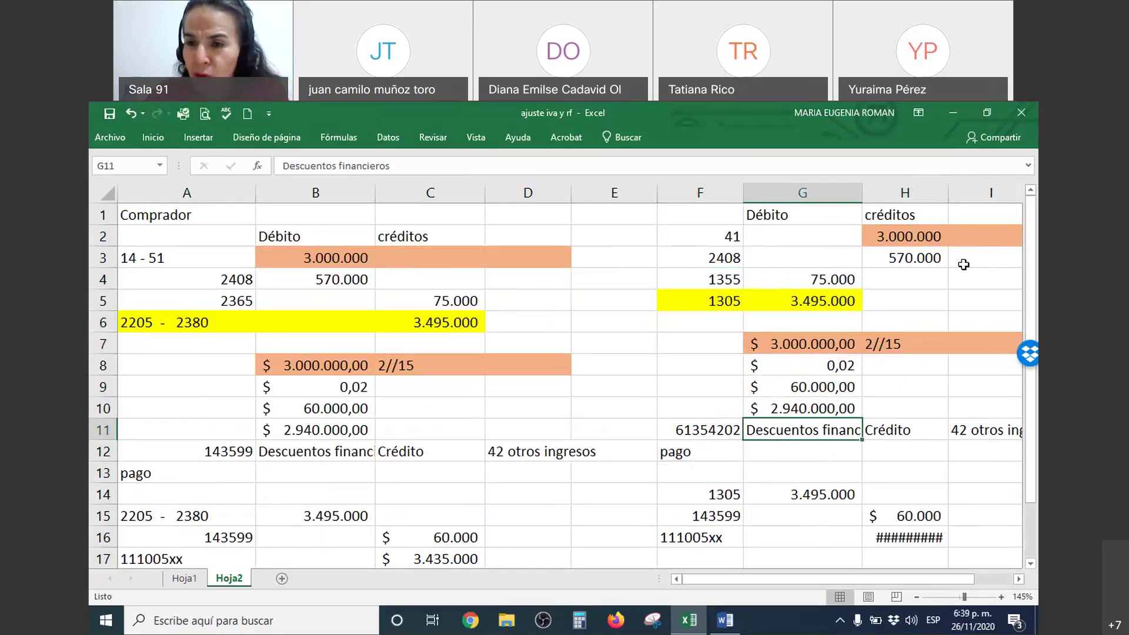
double_click(948, 192)
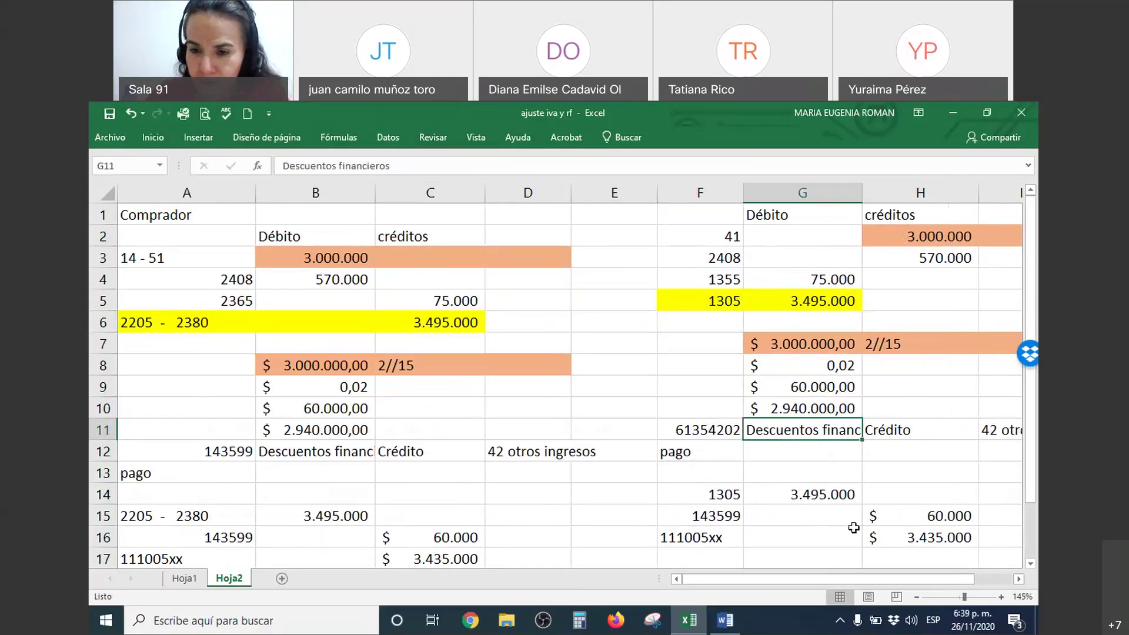
click(728, 494)
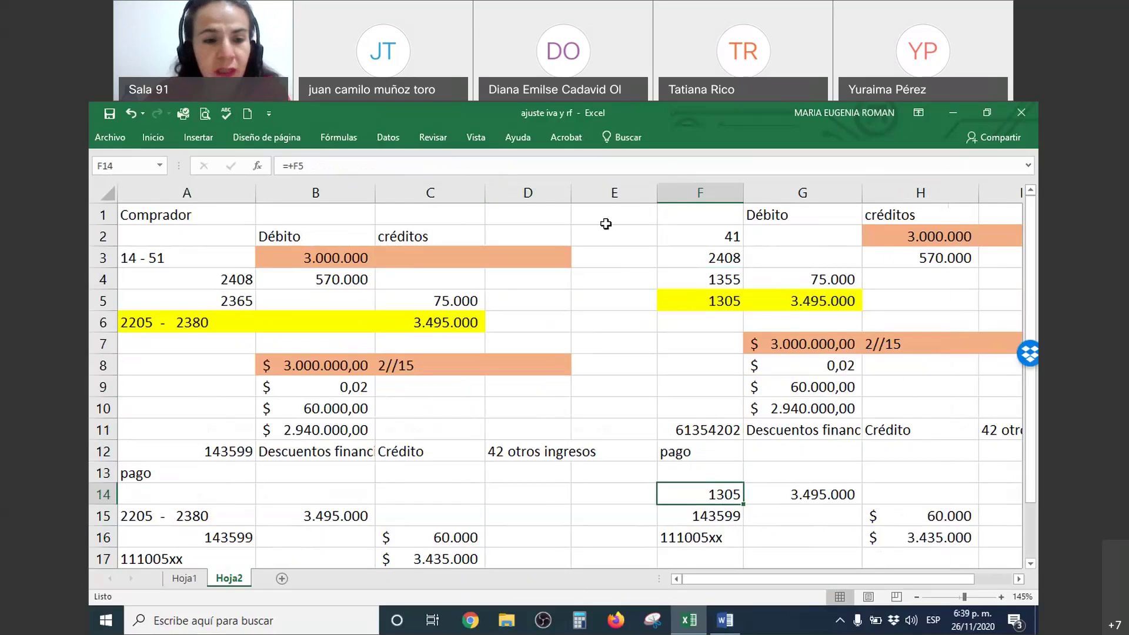
click(227, 447)
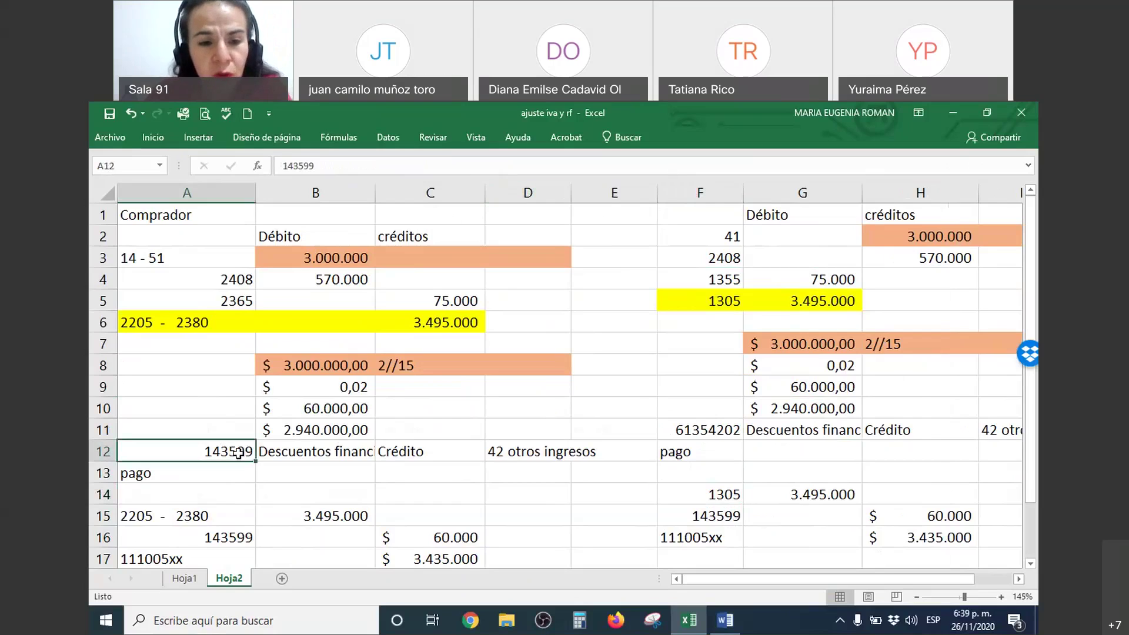
Step: Widen column B and extend the label in B12 to Descuentos financieros condicionados (compras)
click(298, 448)
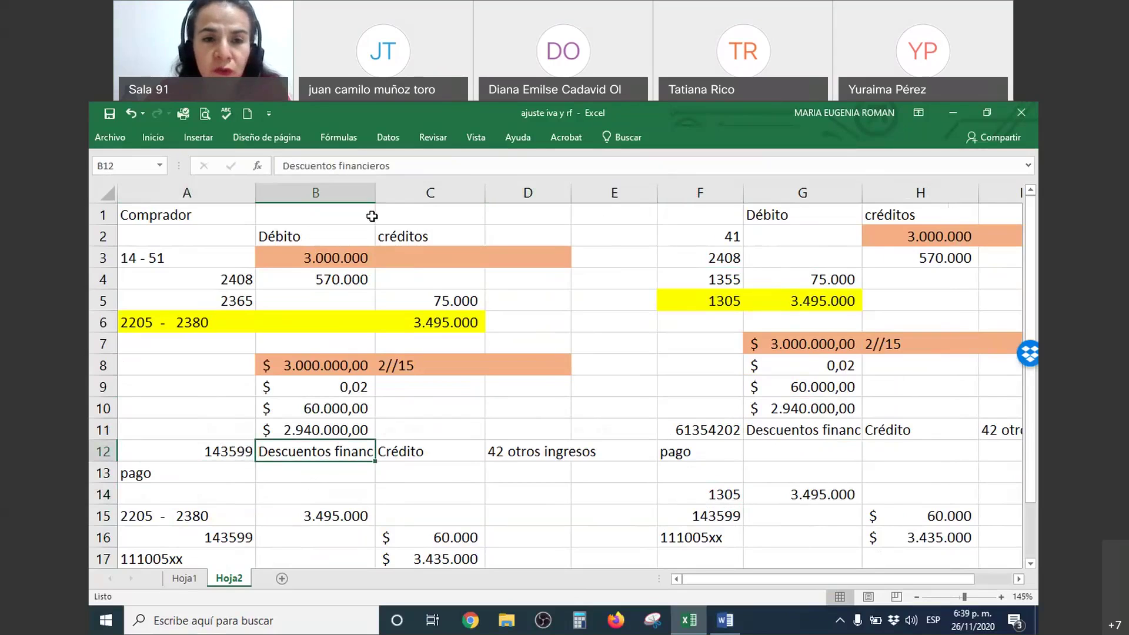
drag(374, 193, 446, 193)
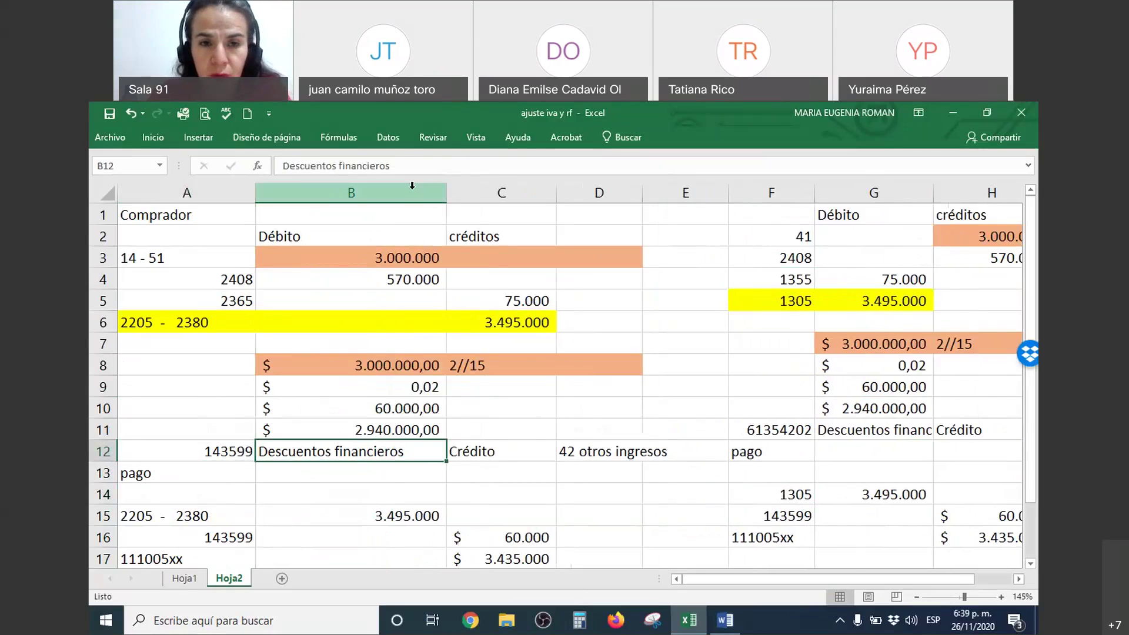
click(406, 160)
text(condicione)
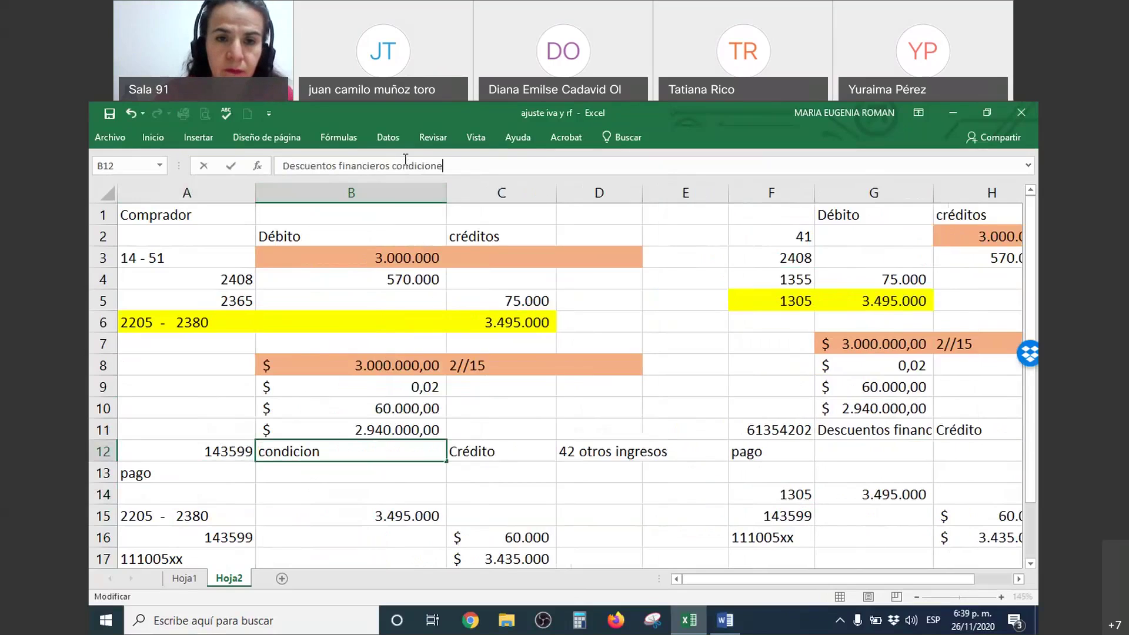
key(BackSpace)
text(ador)
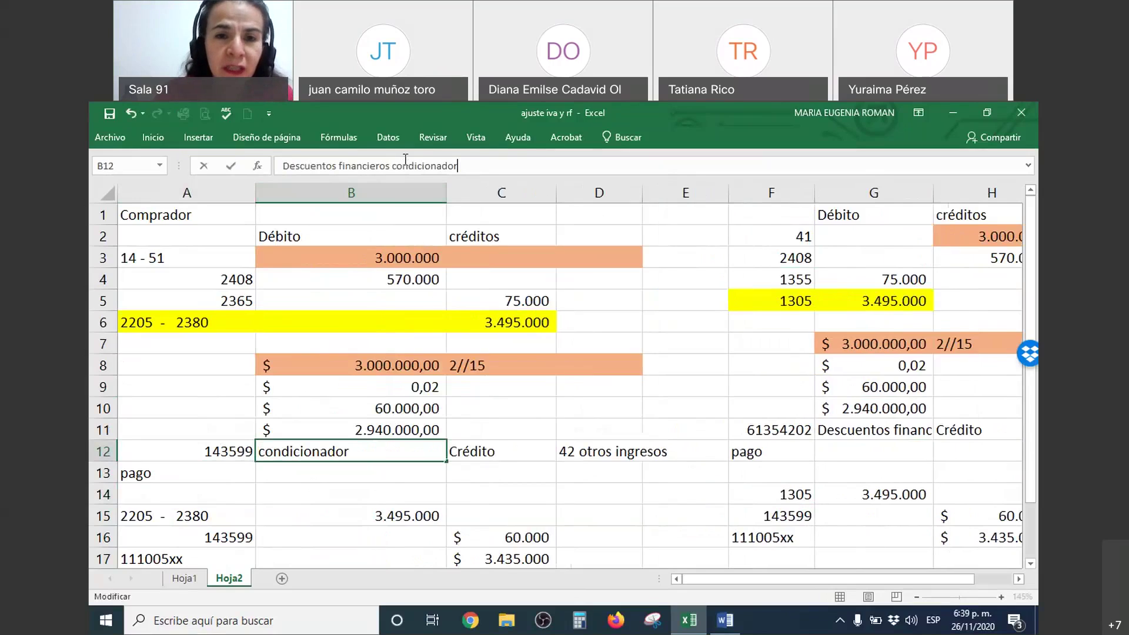
key(BackSpace)
text(s )
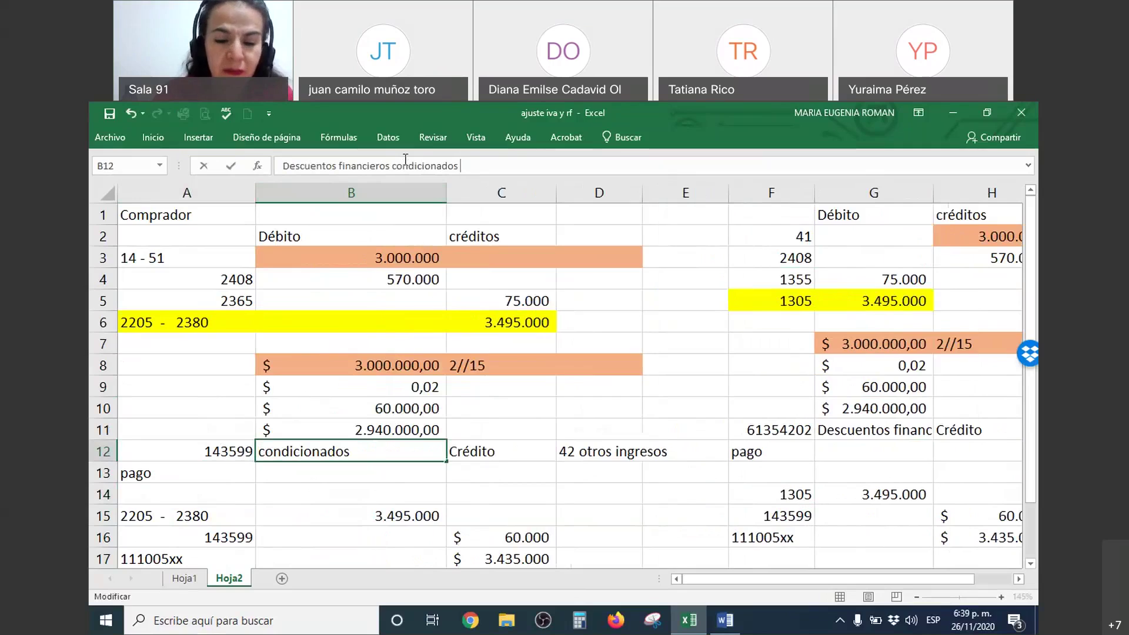
text((compras))
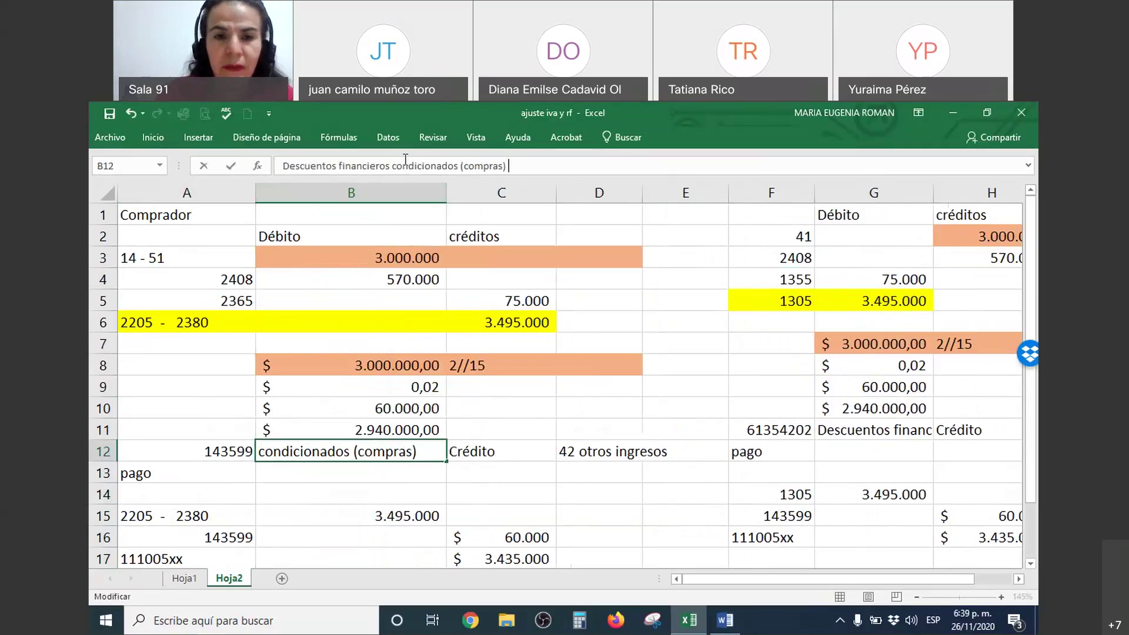
key(Return)
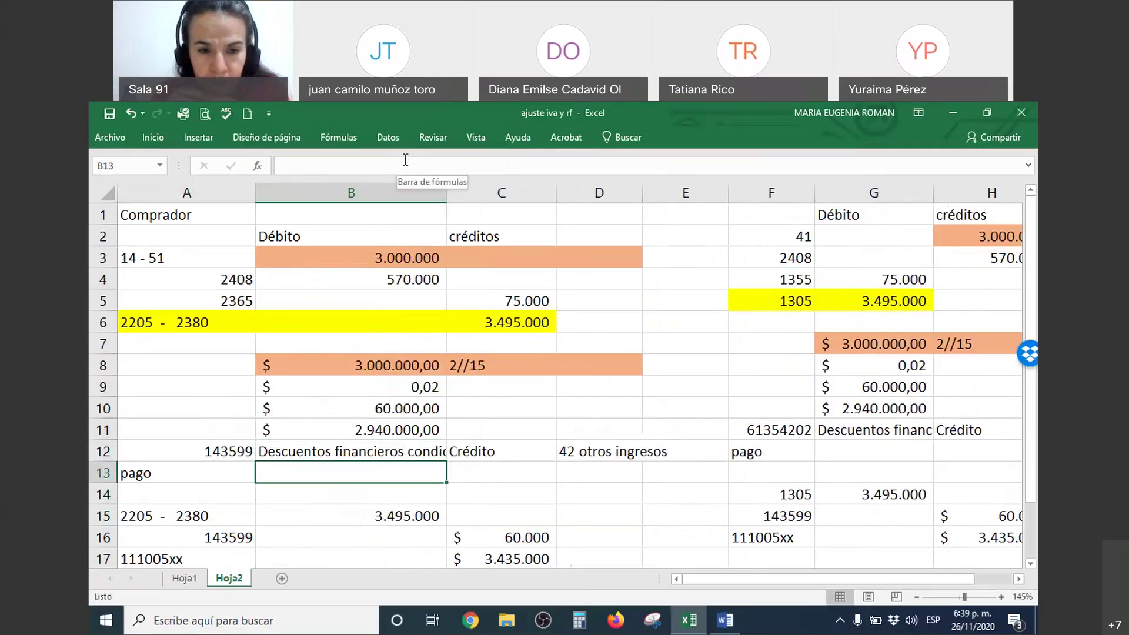
Step: Fill A12:B12 with light blue and move Crédito and 42 otros ingresos from C12:D12 to B13:C13
click(327, 455)
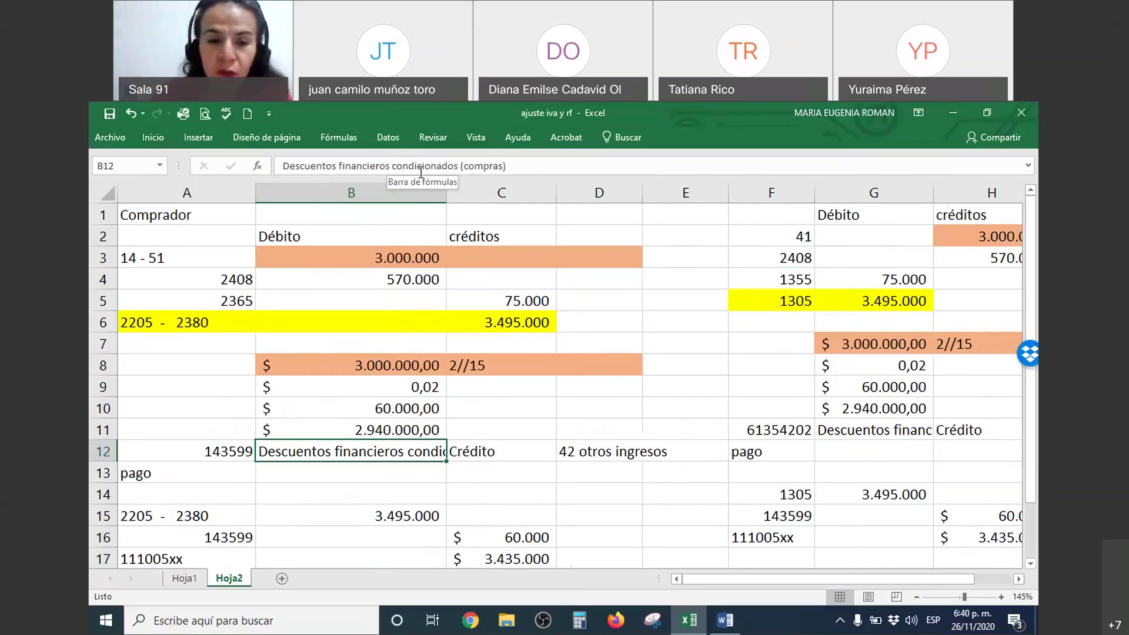
drag(247, 453, 415, 453)
right_click(416, 453)
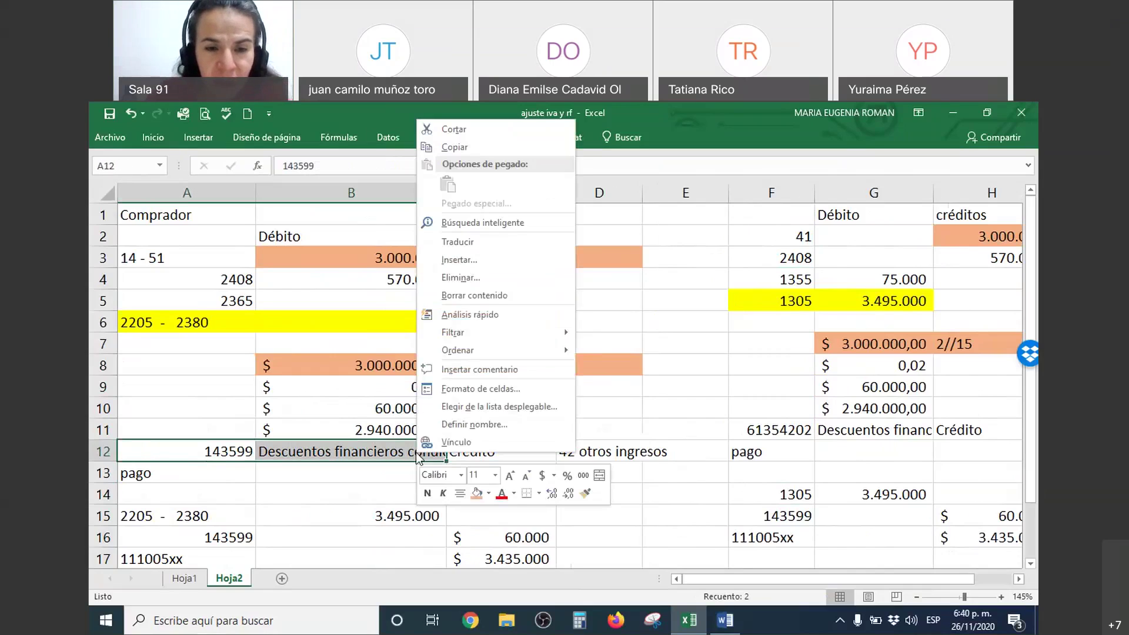
click(488, 494)
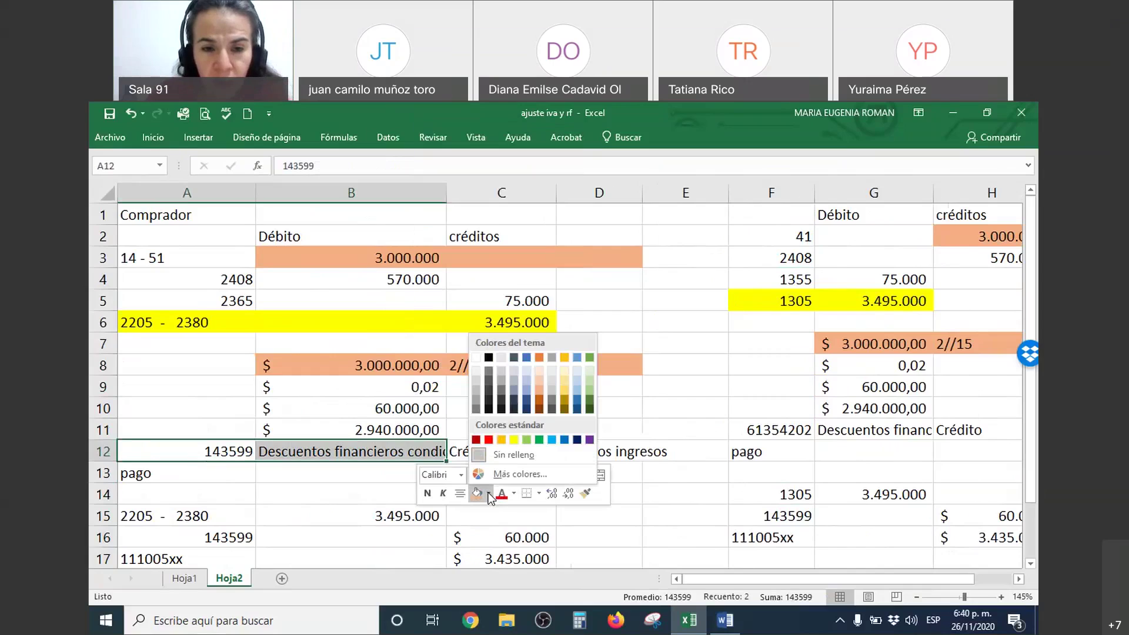
click(552, 439)
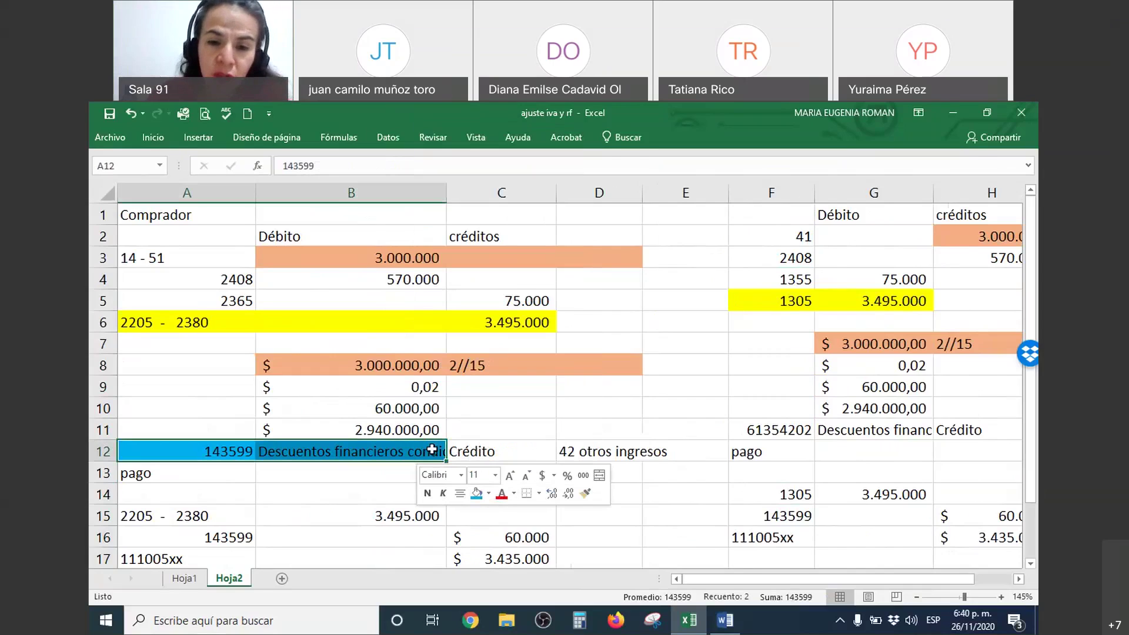
drag(491, 454, 520, 469)
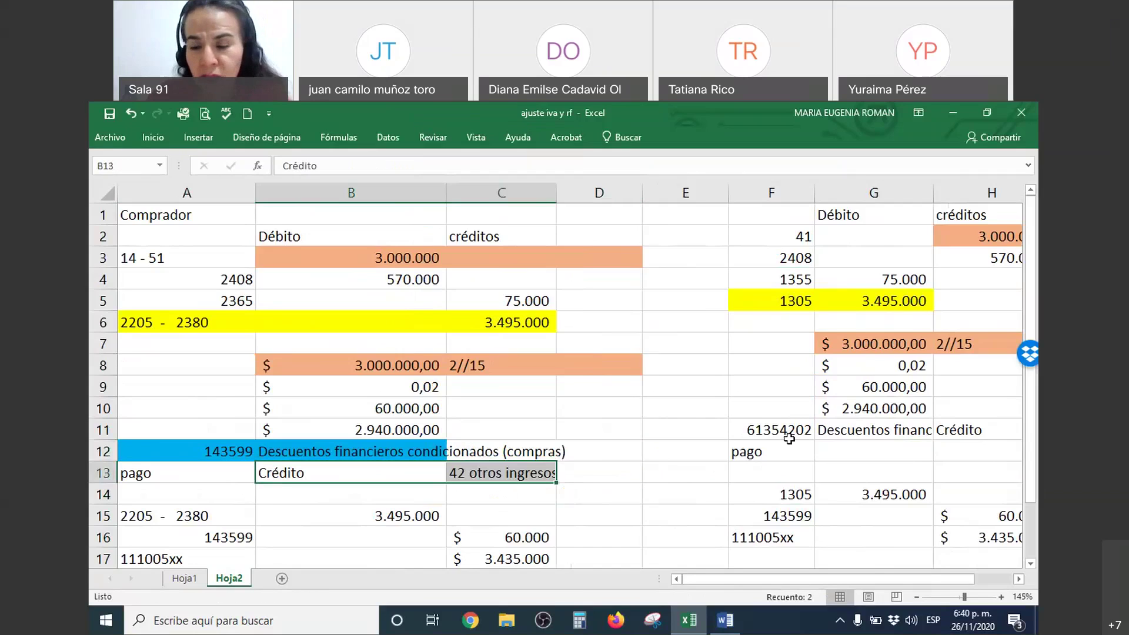
Step: Change the seller's discount notes to Débito in H11 and 53 otros gastos in I11
click(779, 430)
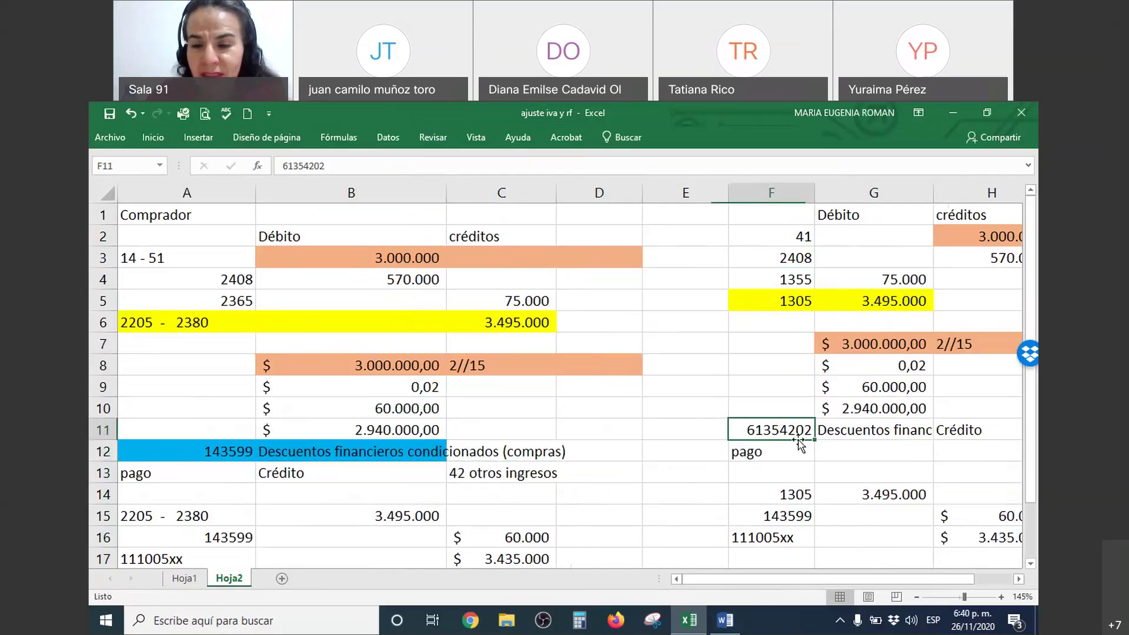
click(1019, 578)
click(1019, 579)
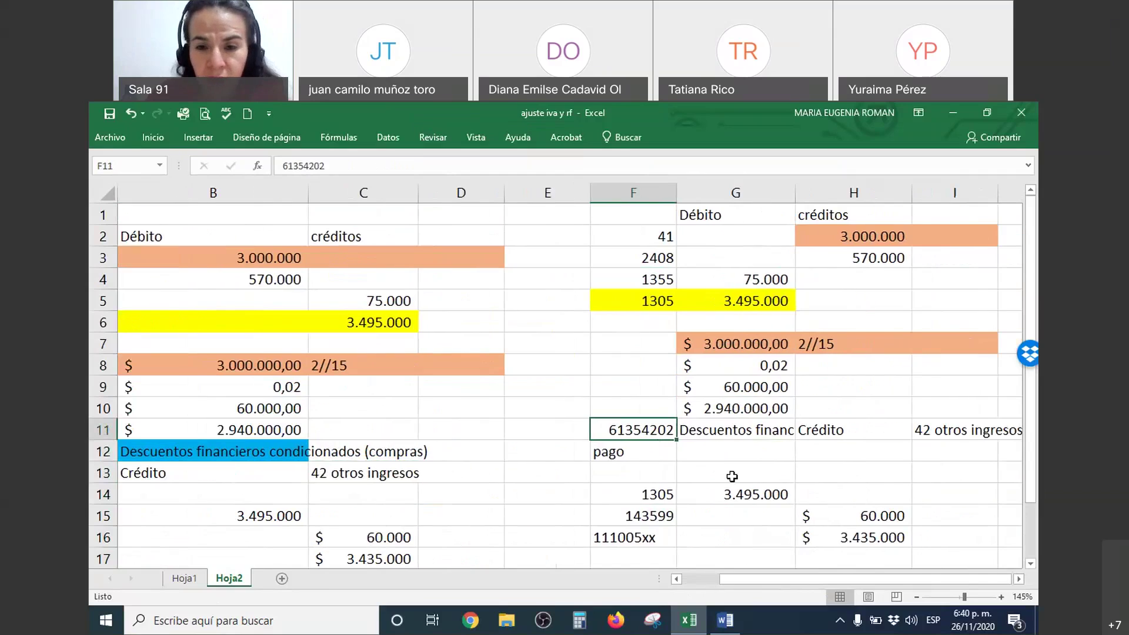
drag(653, 431, 735, 430)
click(838, 433)
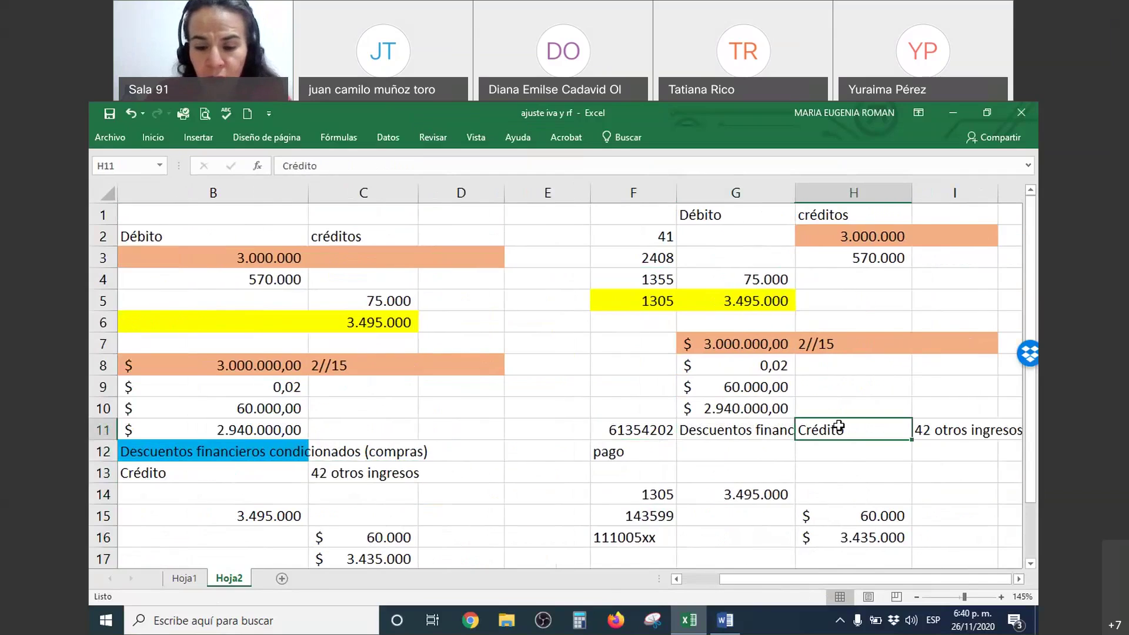
text(Débito)
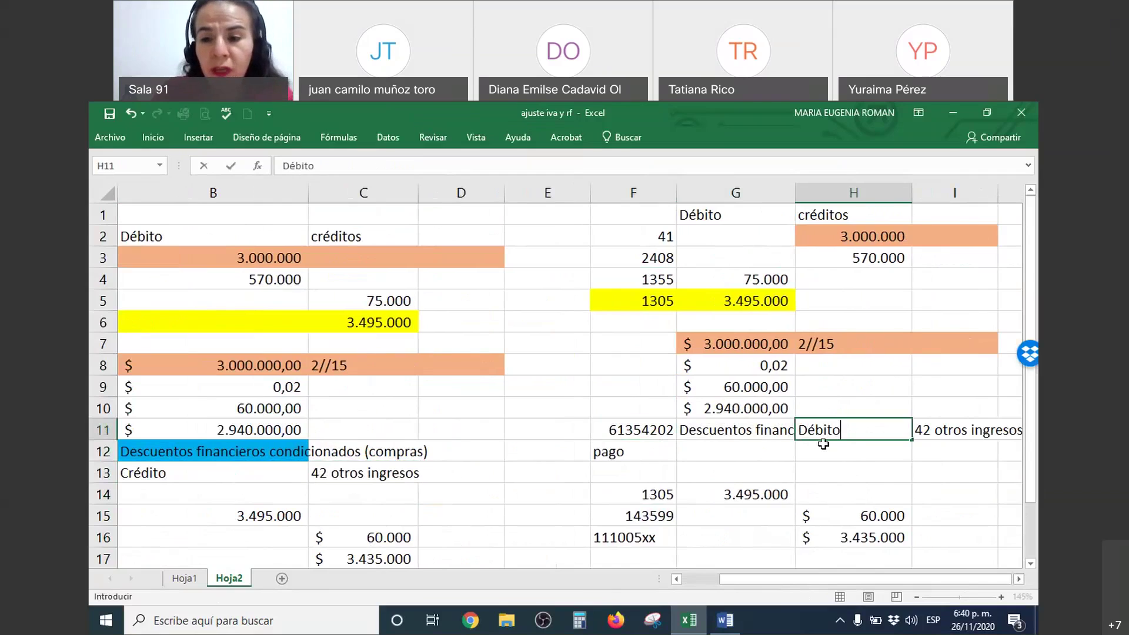
key(Tab)
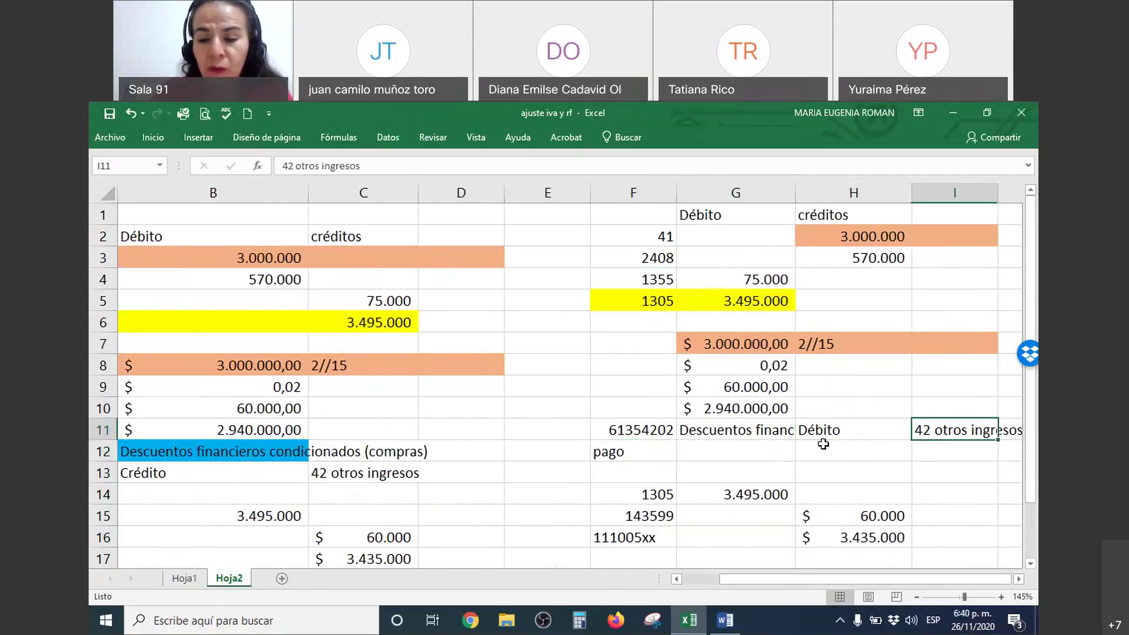
text(53)
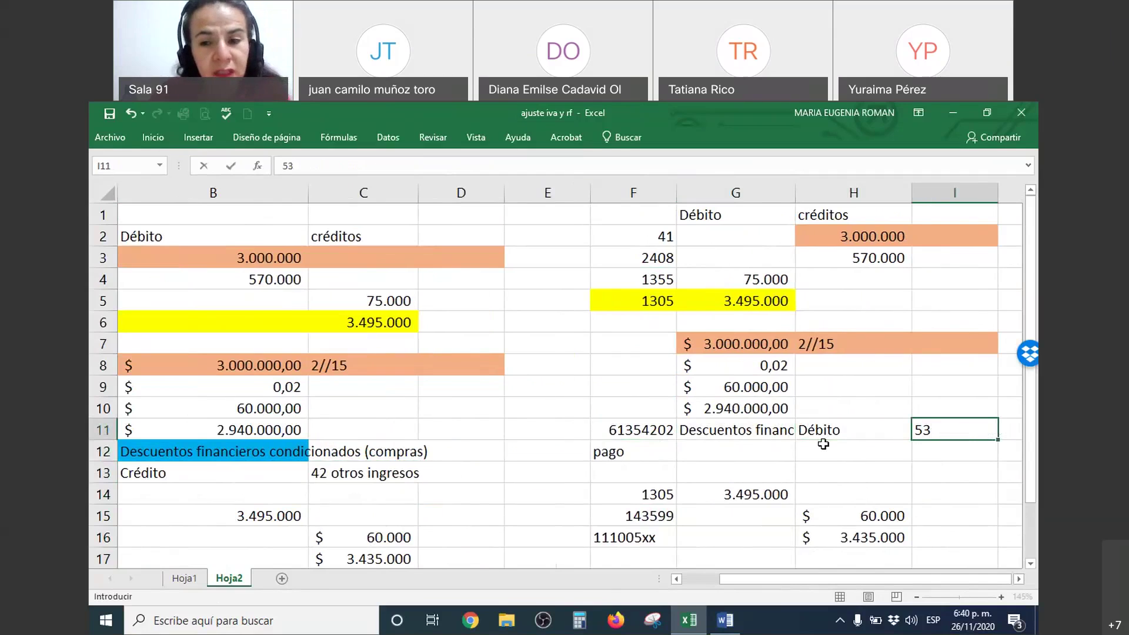
text( otros gastos)
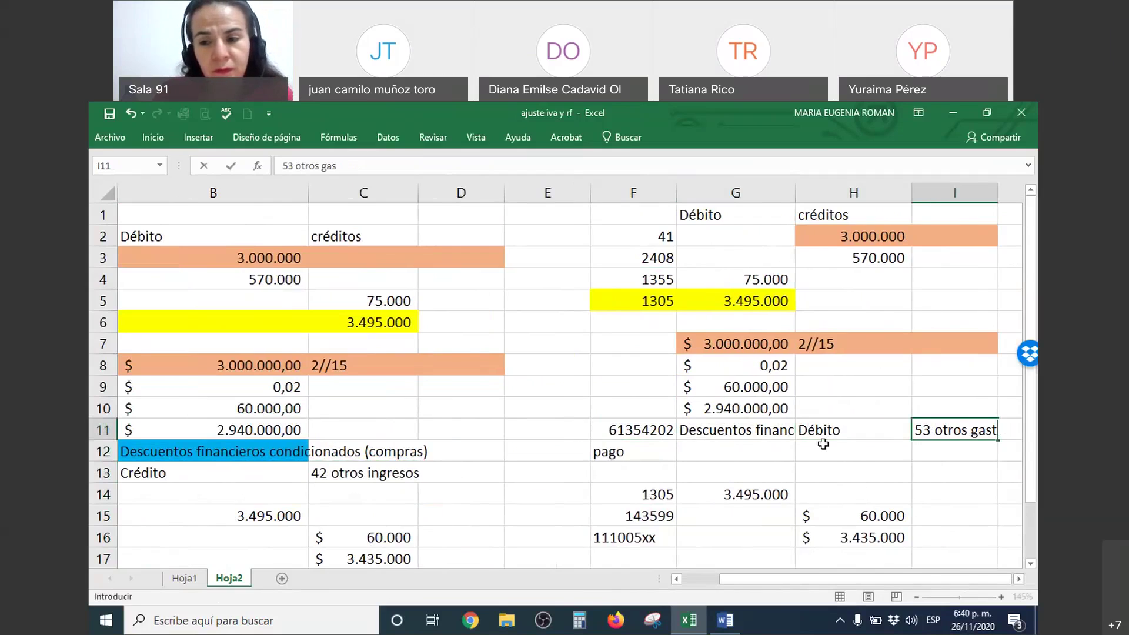
click(823, 450)
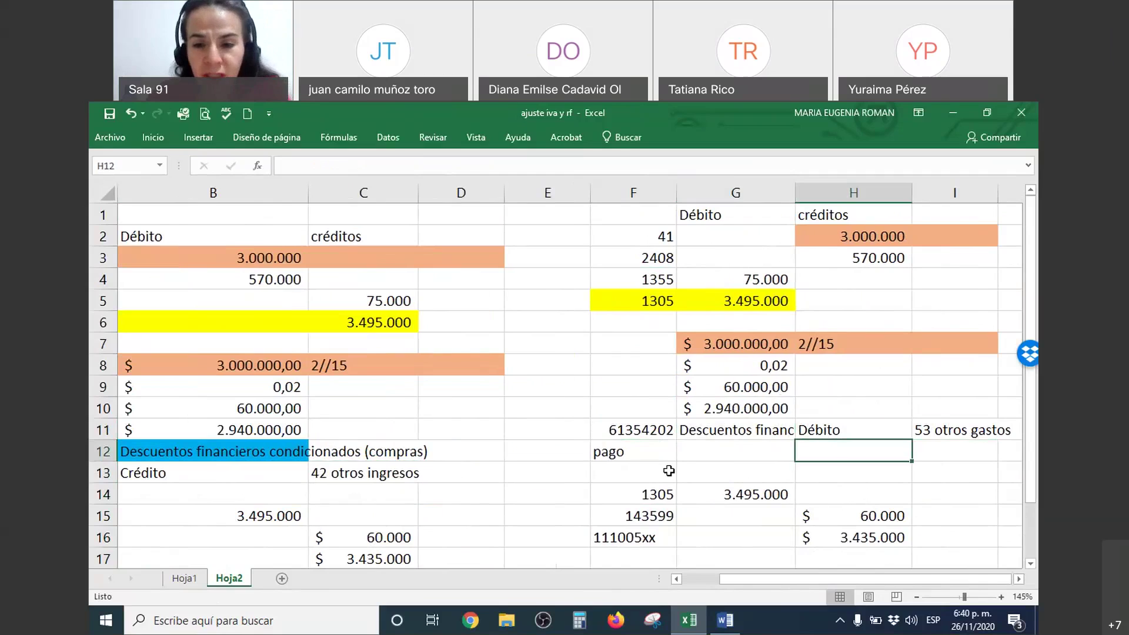
Step: Fill the seller's discount account and label in F11:G11 with light blue and widen column G to fit the label
drag(635, 431, 724, 433)
right_click(723, 431)
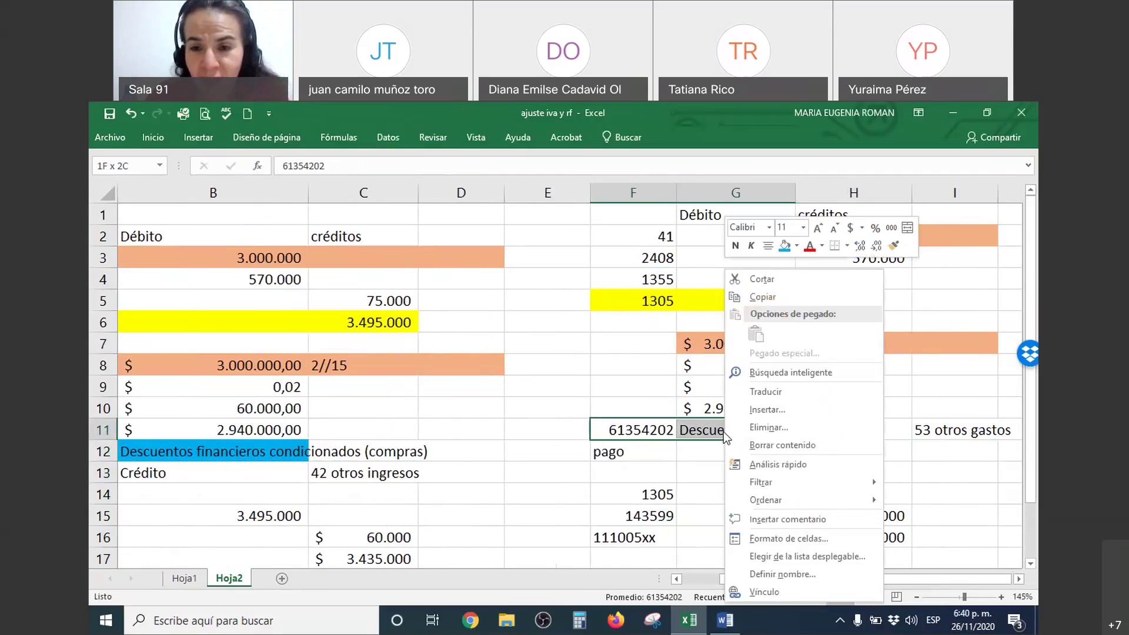
click(784, 246)
click(742, 452)
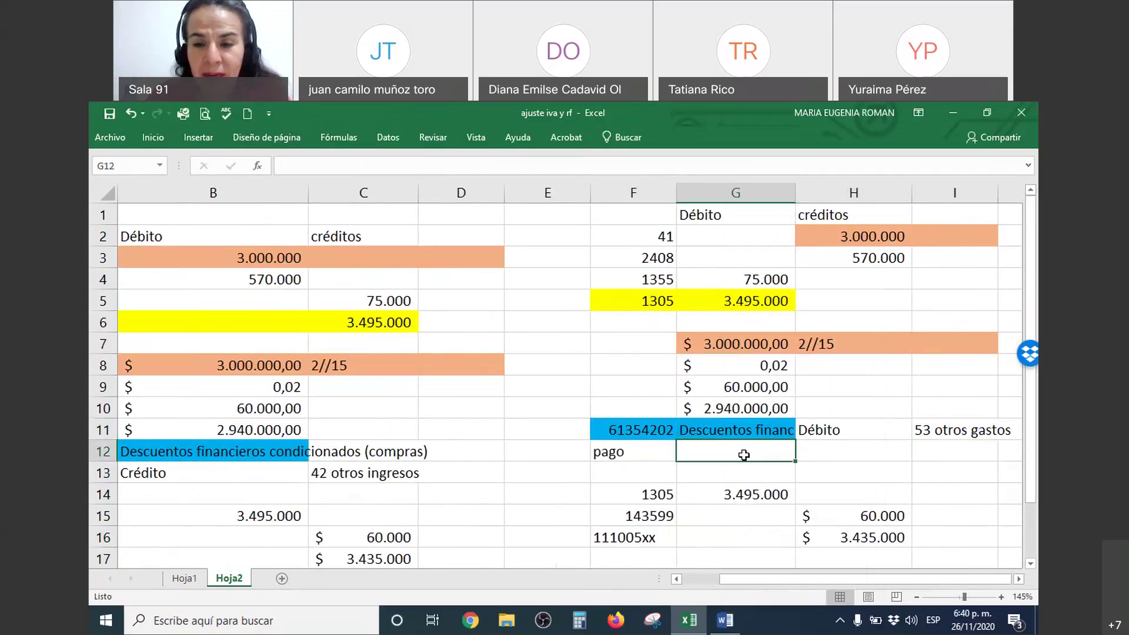
drag(795, 193, 836, 193)
click(719, 430)
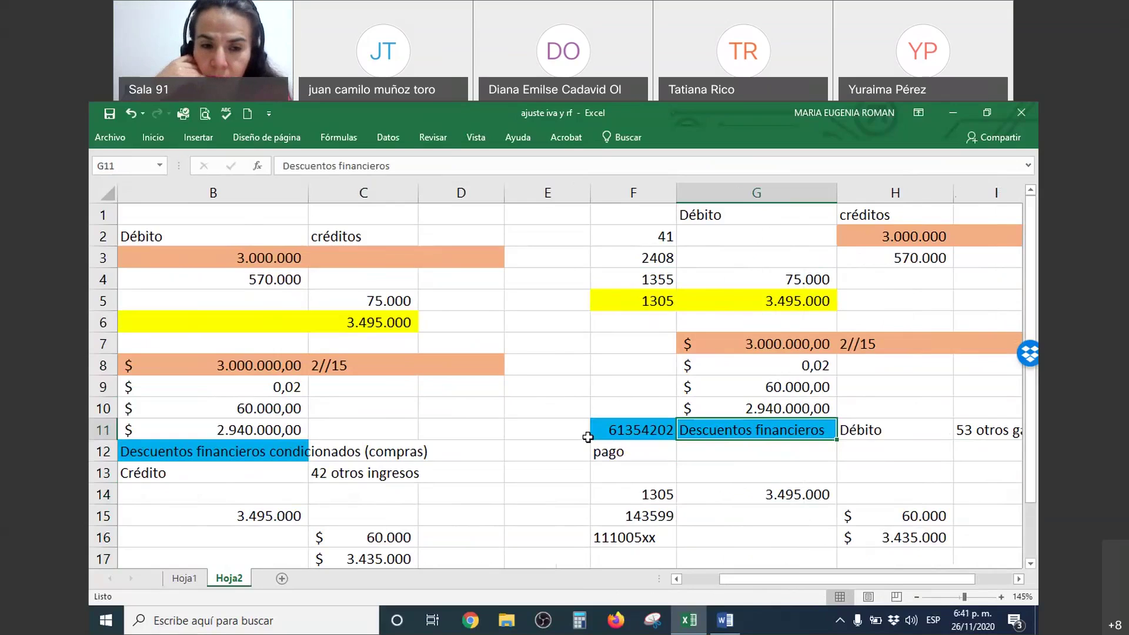
Step: Fill the buyer's payable row in the payment entry, A15:B15, with yellow
key(Left)
key(Left)
key(Left)
key(Left)
key(Left)
key(Left)
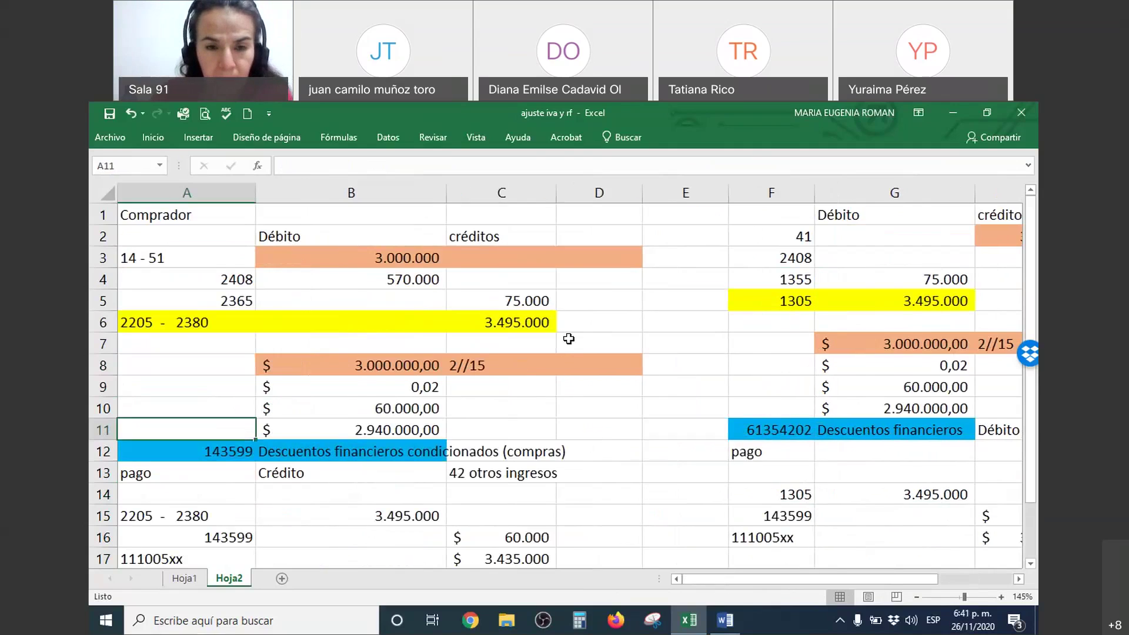
ctrl+scroll(568, 339, down, 1)
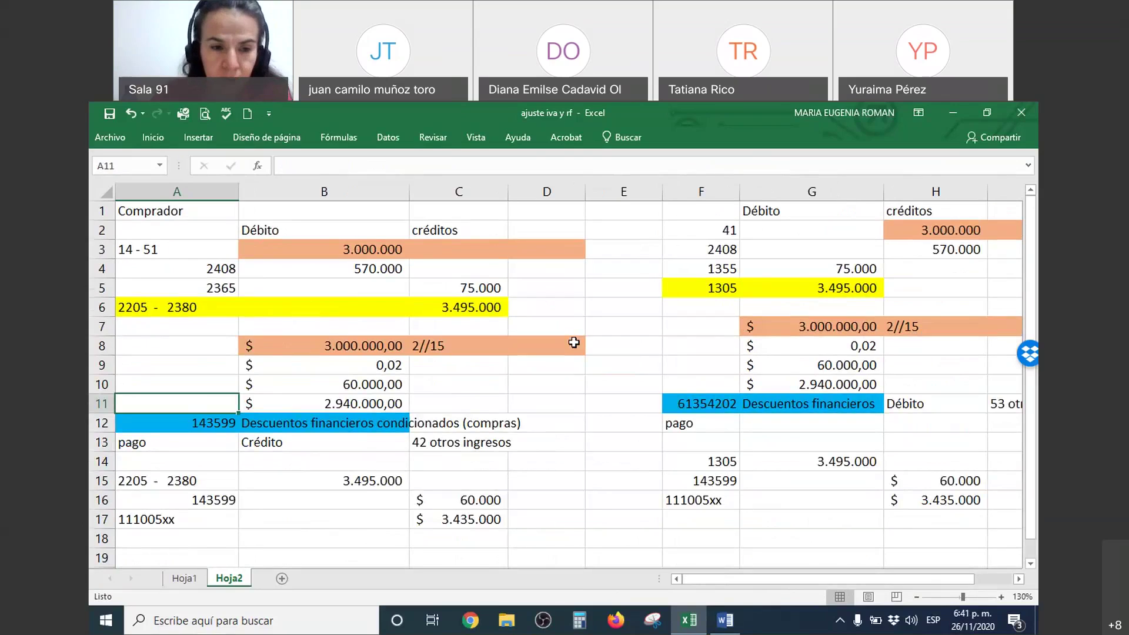
drag(144, 479, 366, 485)
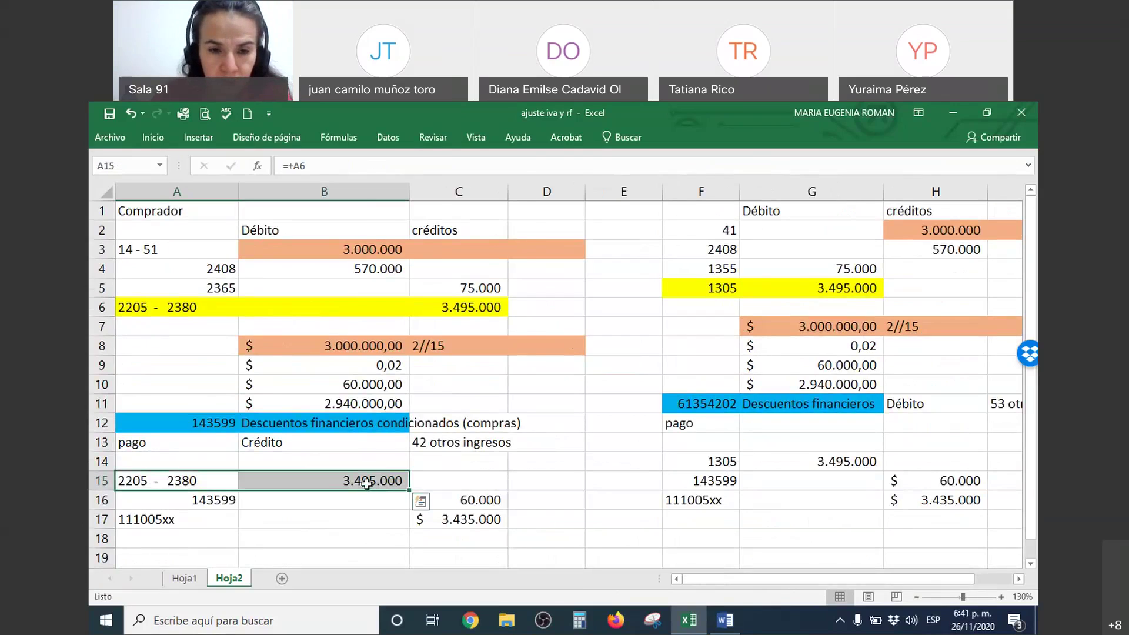
right_click(366, 485)
click(439, 525)
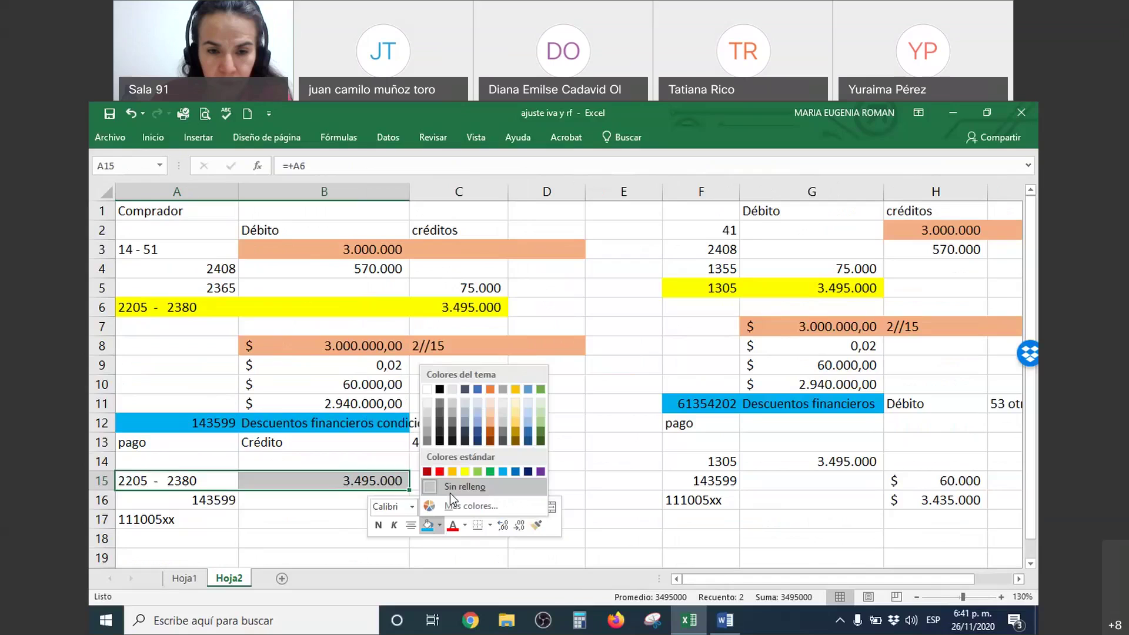
click(473, 507)
click(637, 559)
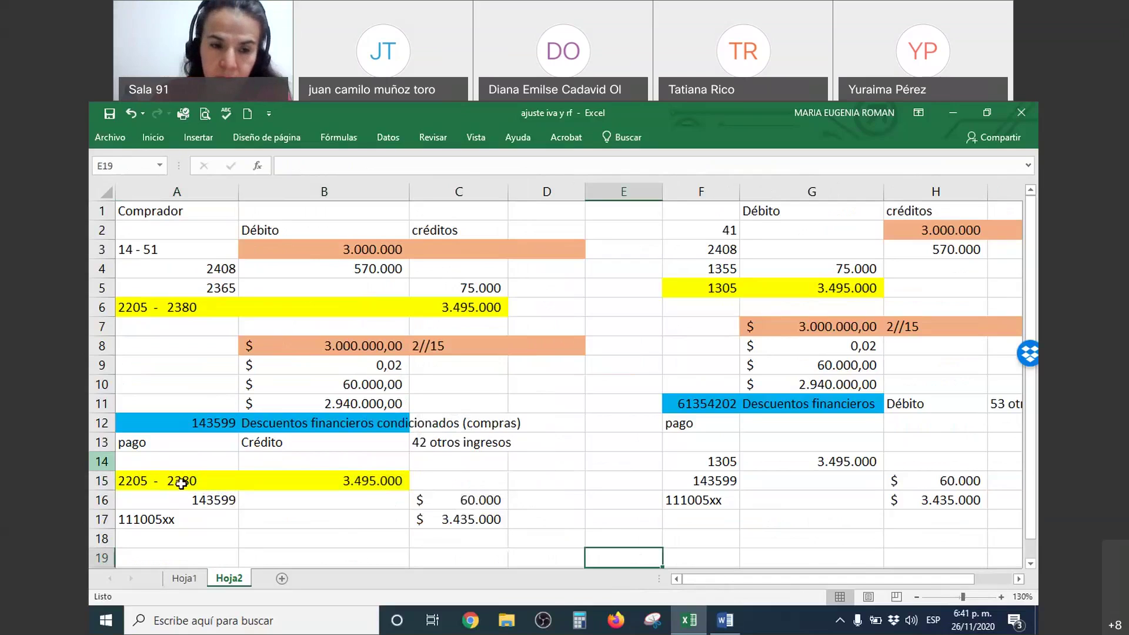
Step: Fill the buyer's discount row in the payment entry, A16:C16, with light blue
drag(183, 500, 464, 494)
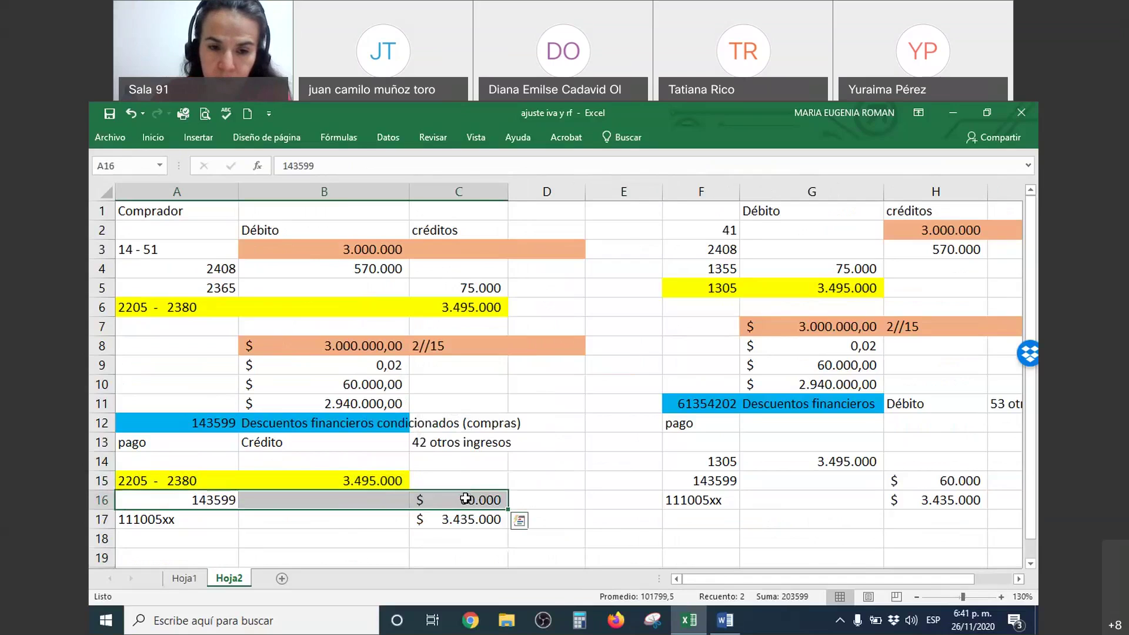
right_click(465, 497)
click(539, 540)
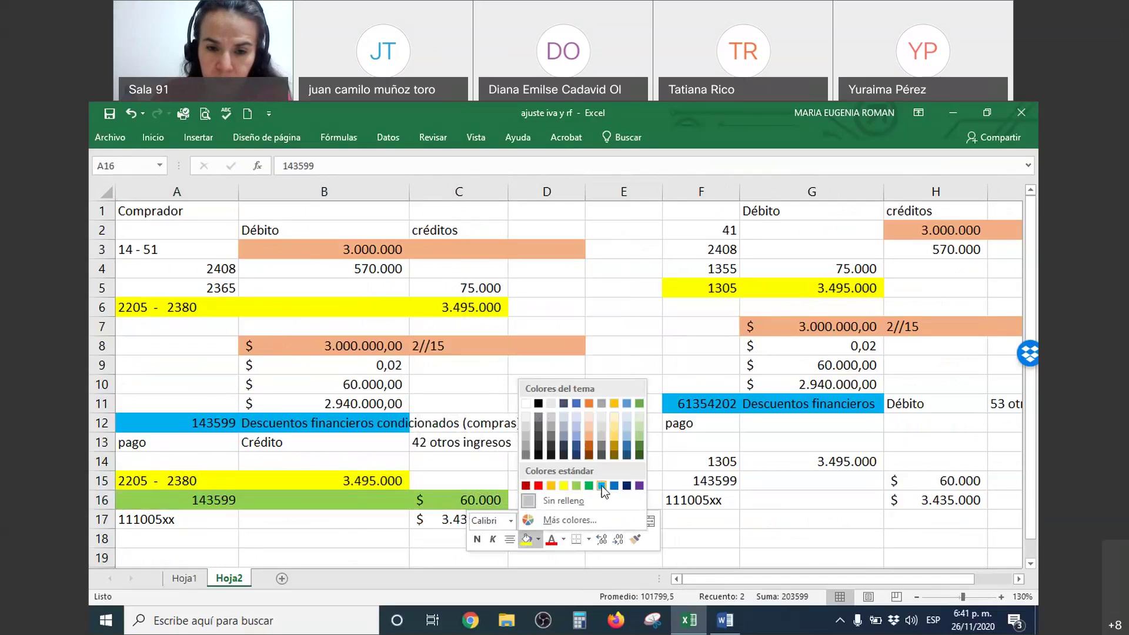
click(602, 486)
click(380, 535)
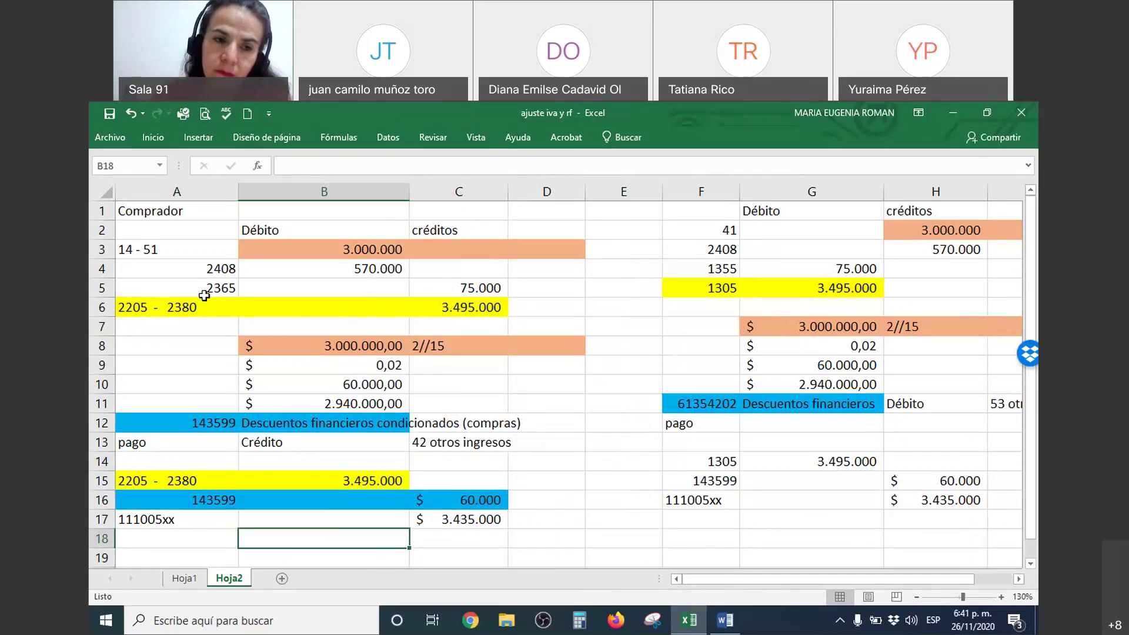
Step: Right-align the buyer's account codes in A3:A17
drag(209, 241, 213, 520)
right_click(213, 520)
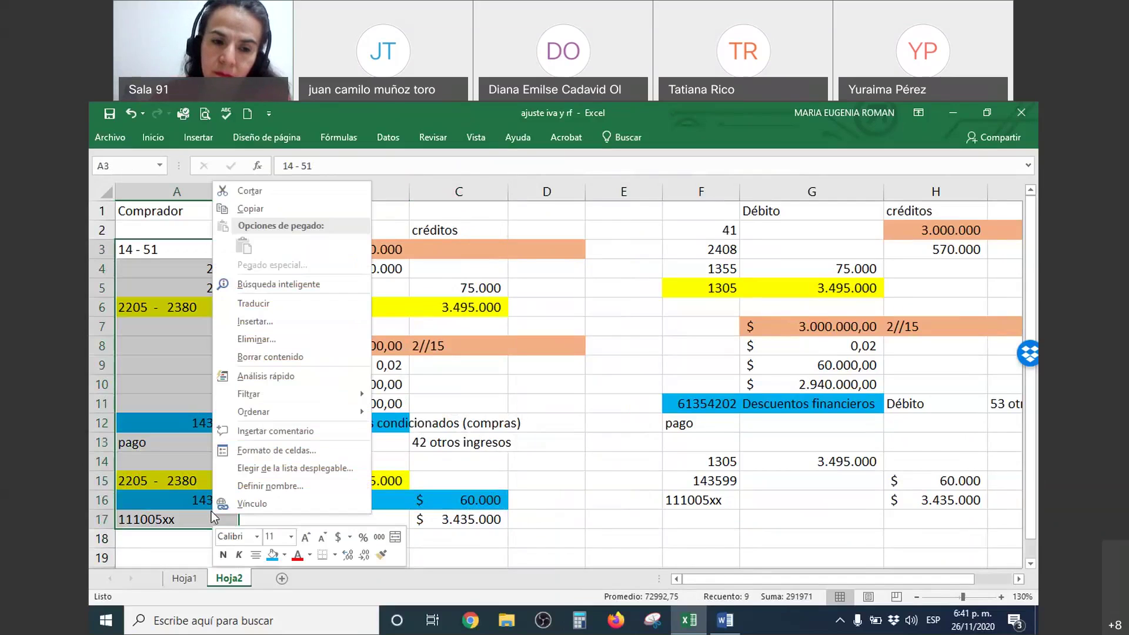
click(255, 555)
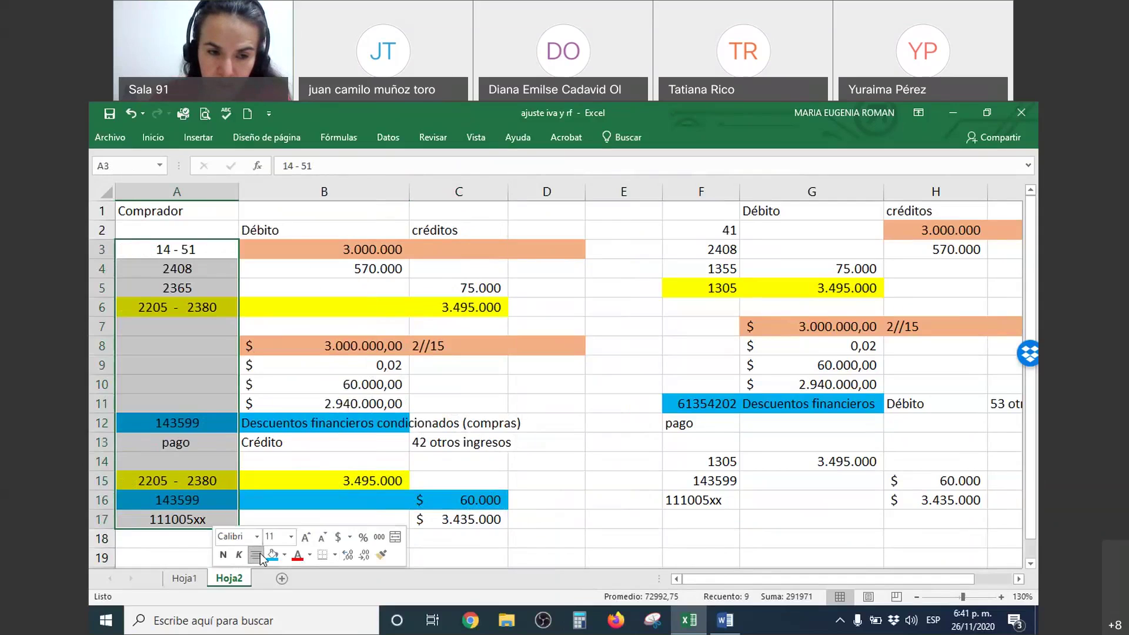
click(260, 554)
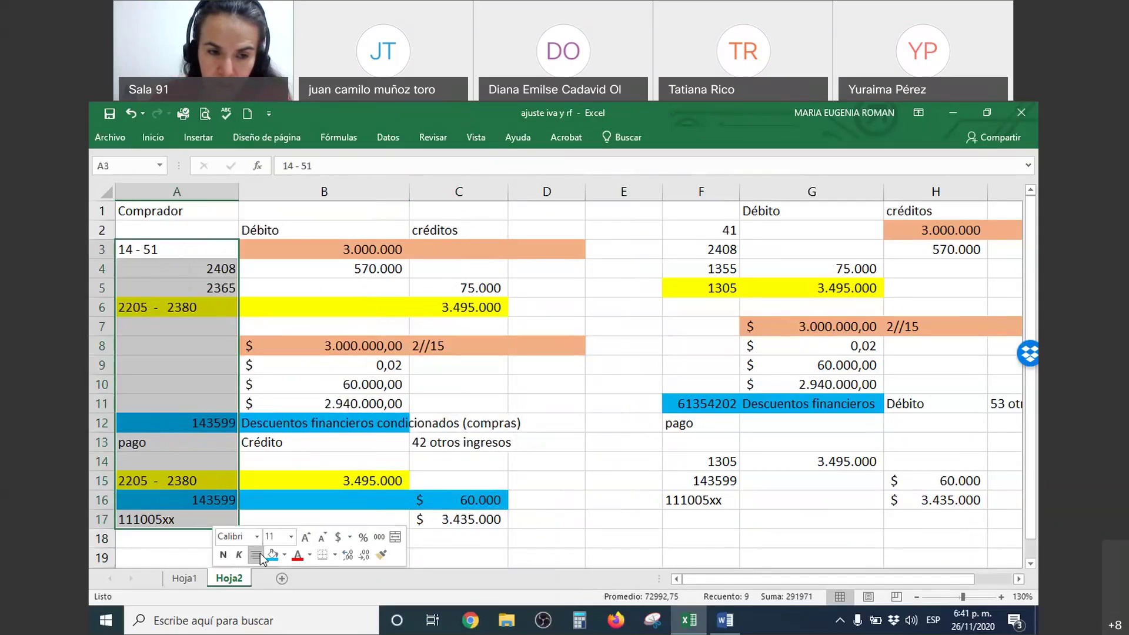
click(156, 138)
click(351, 194)
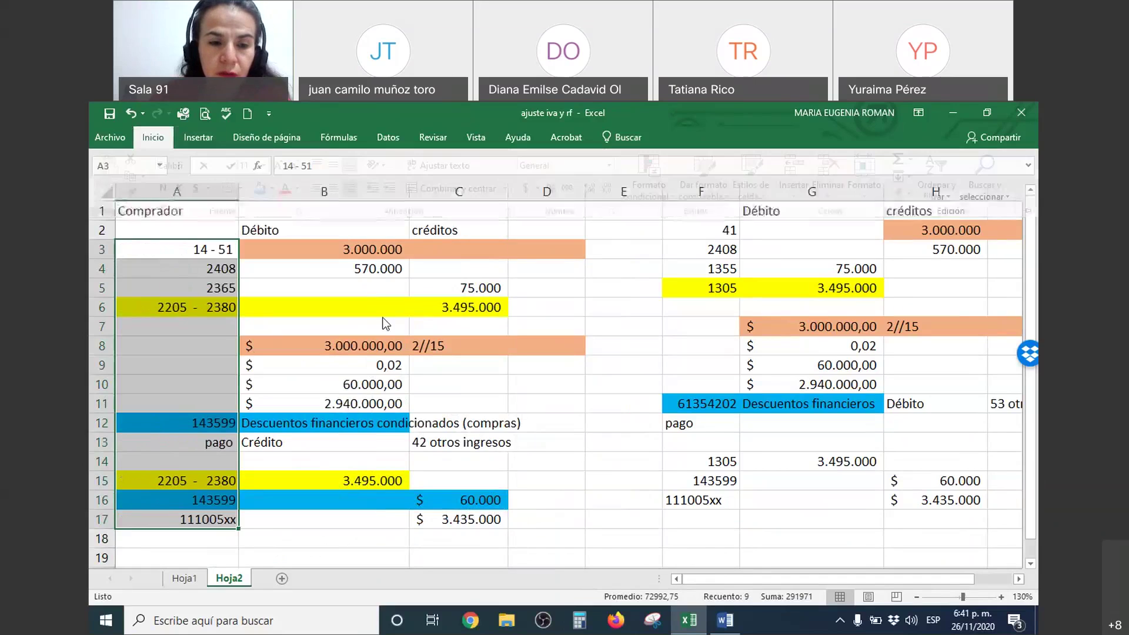
Step: Narrow the empty columns D and E that separate the buyer's entries from the seller's
click(535, 327)
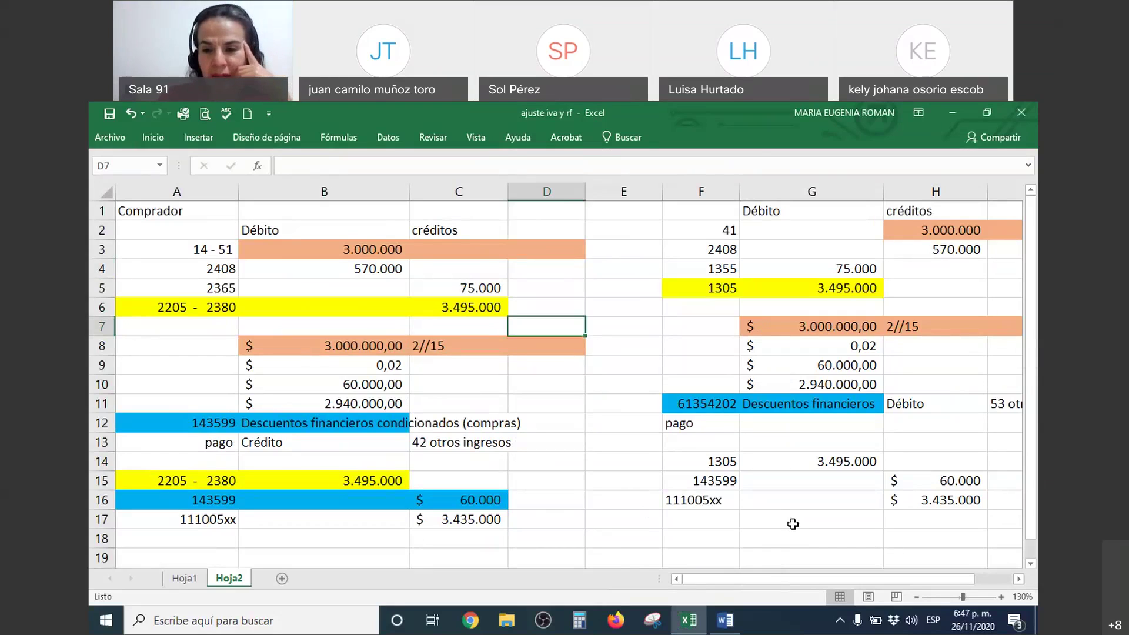
scroll(1009, 585, right, 2)
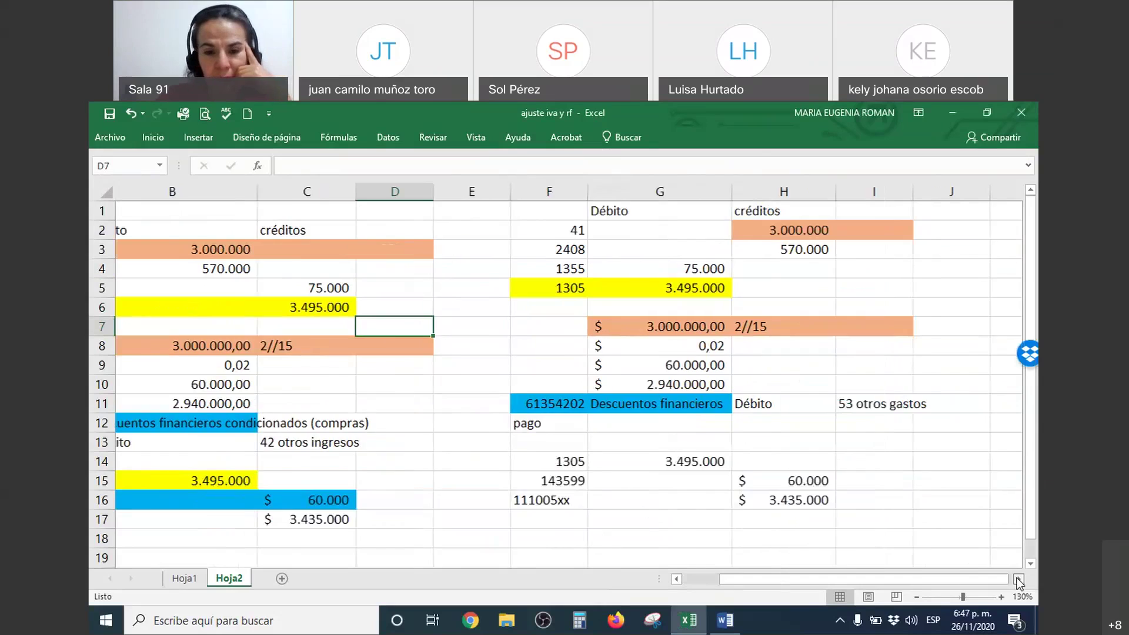
drag(899, 580, 809, 577)
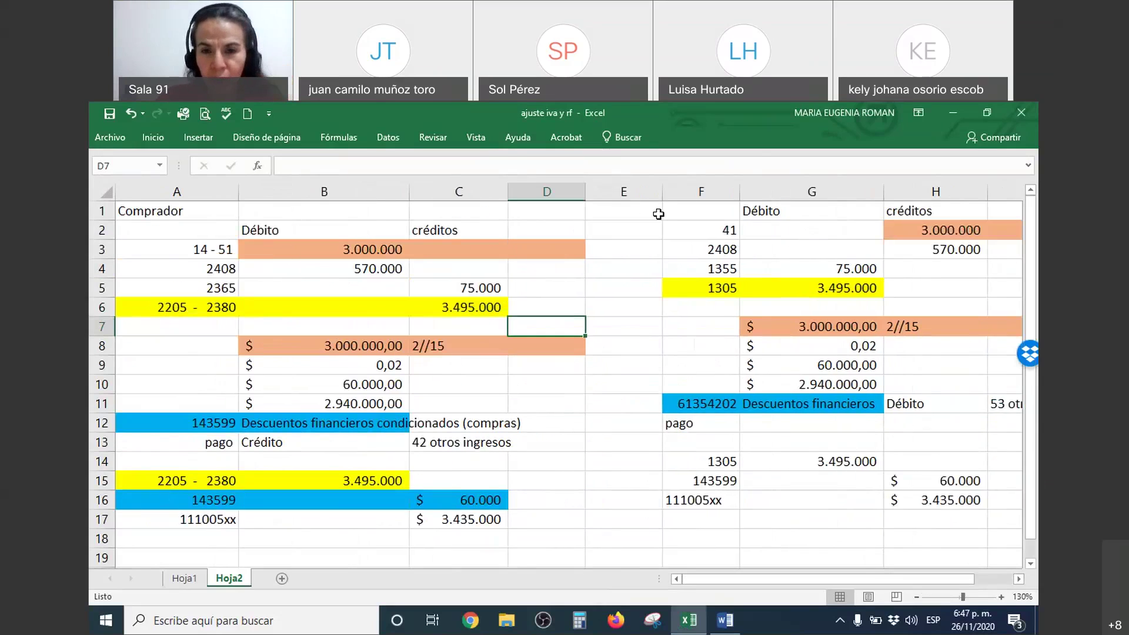
drag(663, 192, 533, 192)
Step: Fill the buyer's title row A1:C1 with light orange and merge and center the "Comprador" title across it
drag(164, 208, 452, 207)
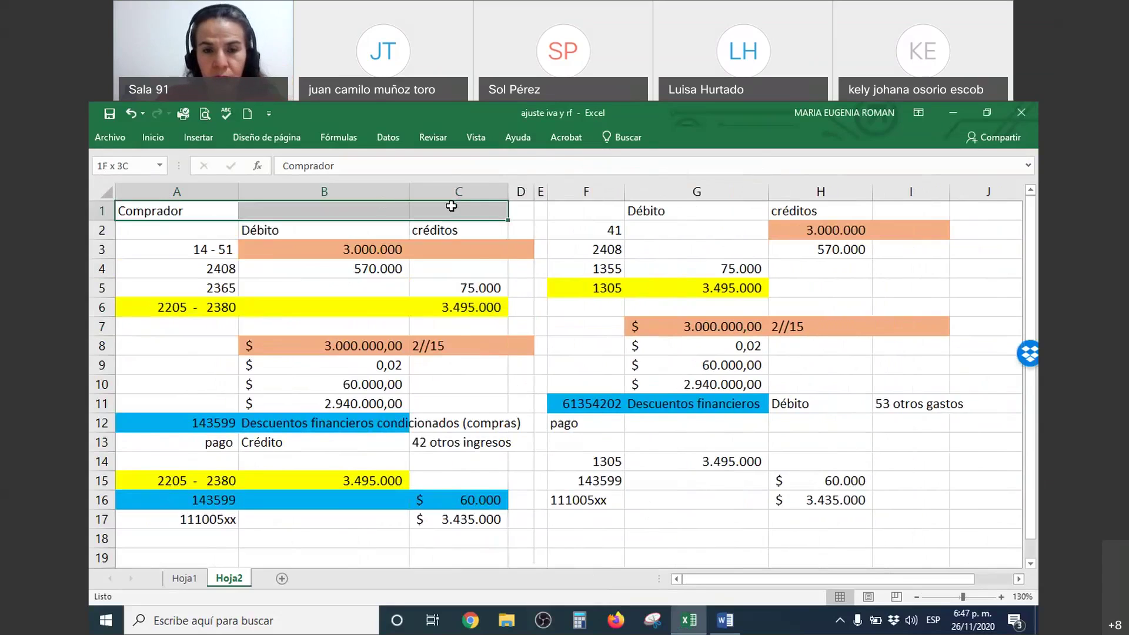
right_click(452, 207)
click(524, 184)
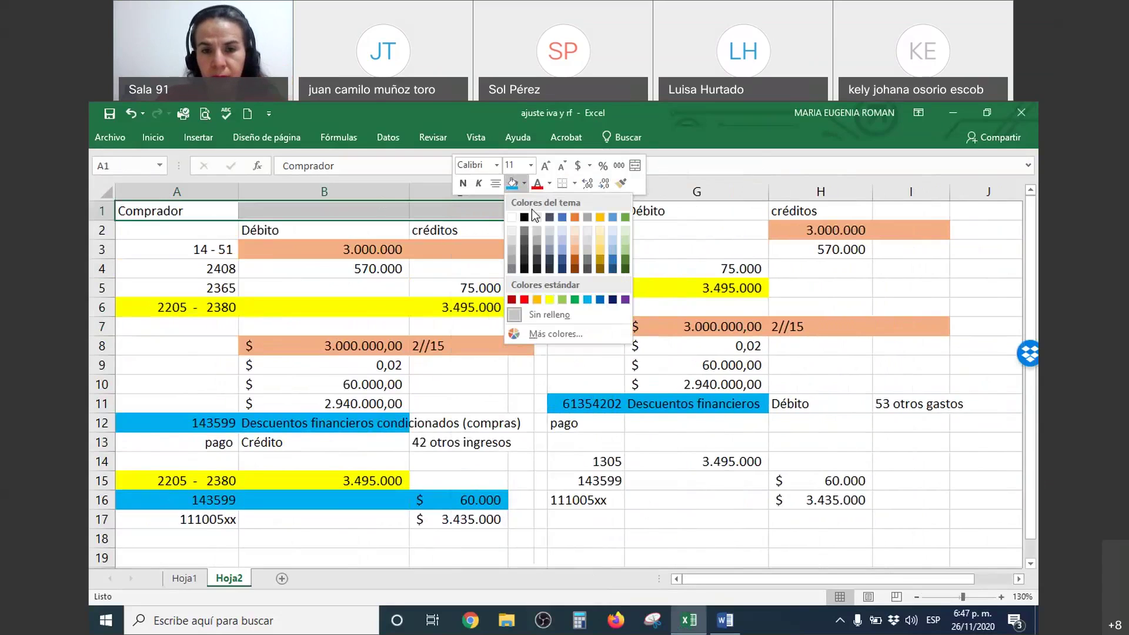
click(577, 241)
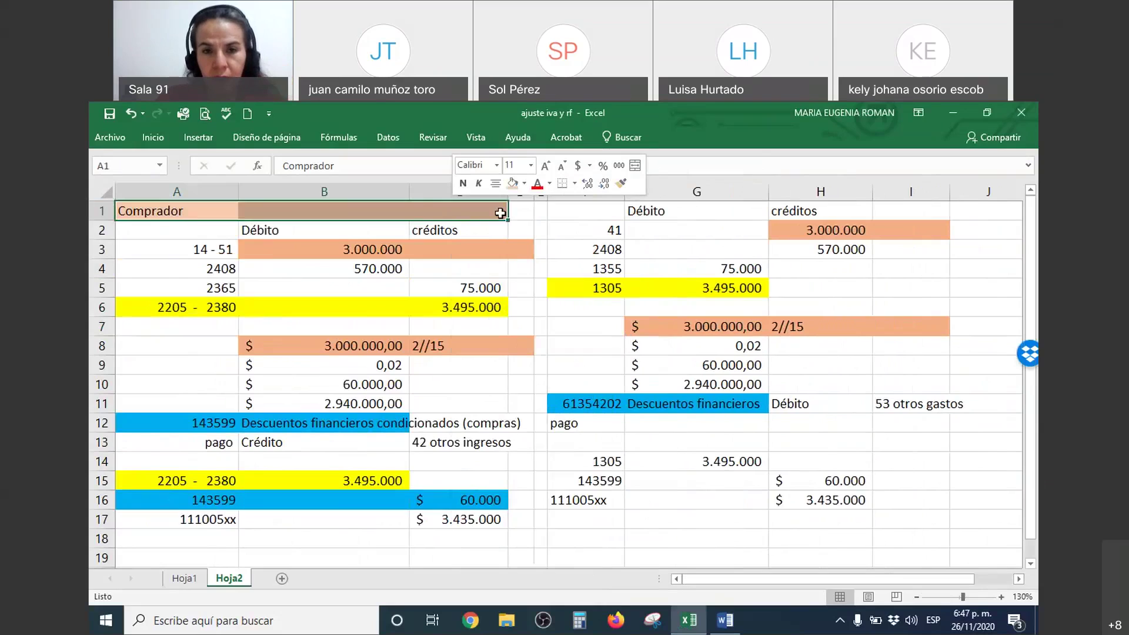
click(635, 166)
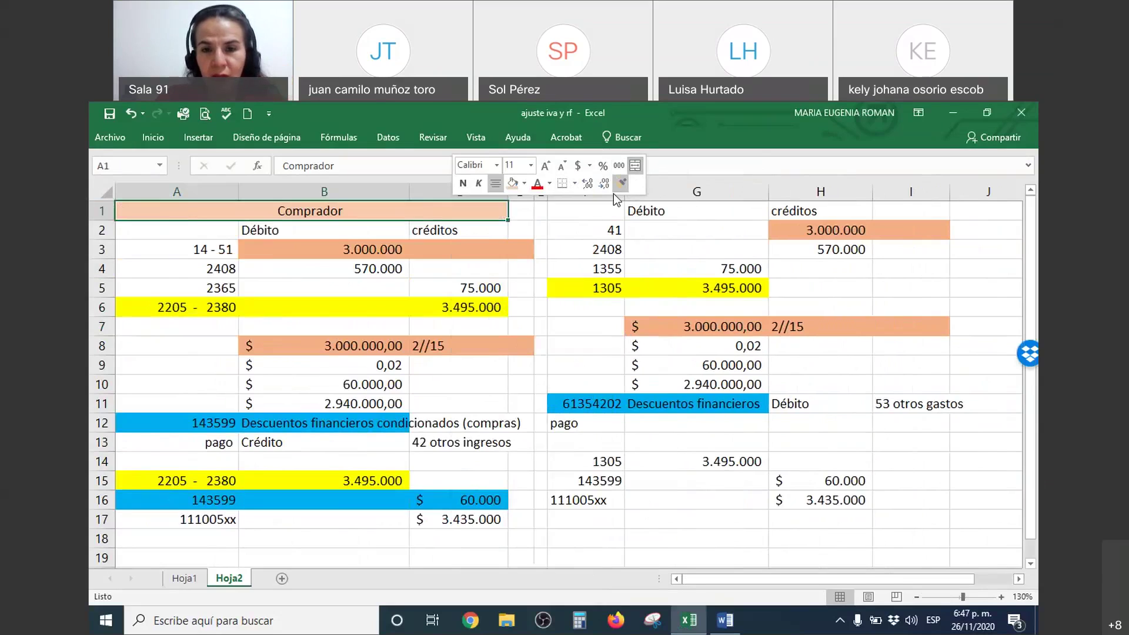
Step: Insert blank cells at F1:I1, shifting the seller's block down, and enter the title "vendedor" in G1
drag(585, 210, 909, 200)
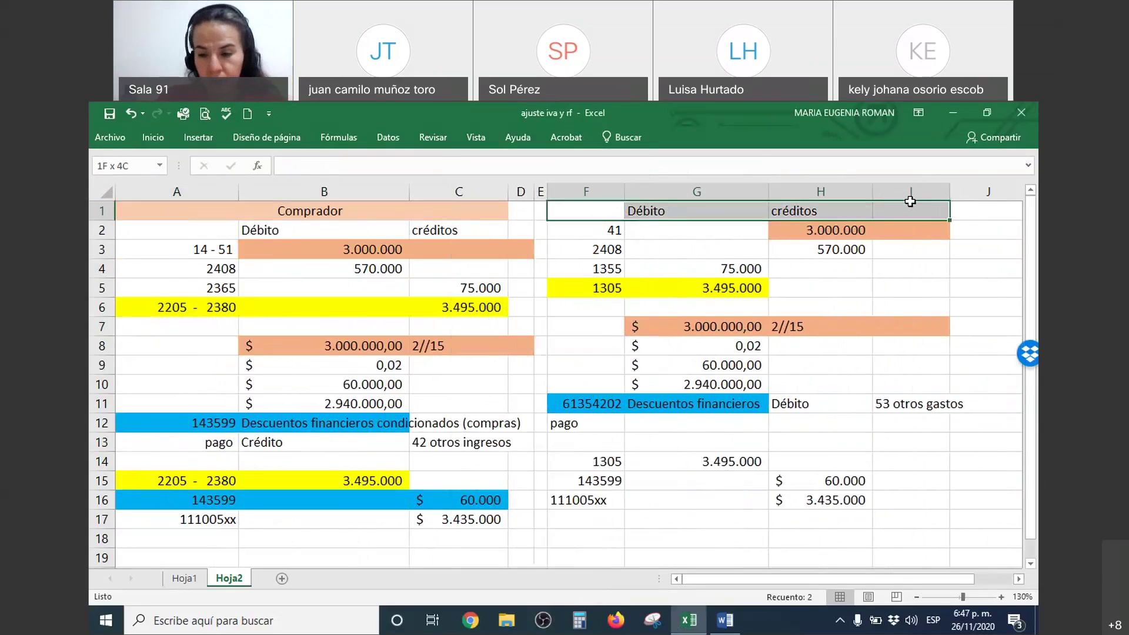
key(ctrl+plus)
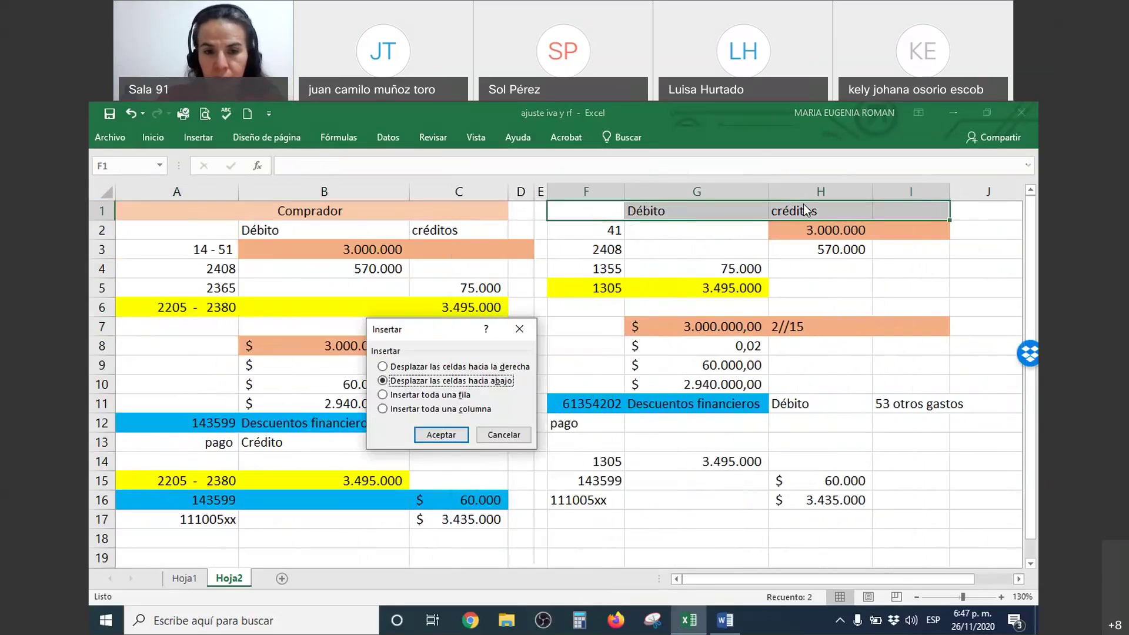
key(Return)
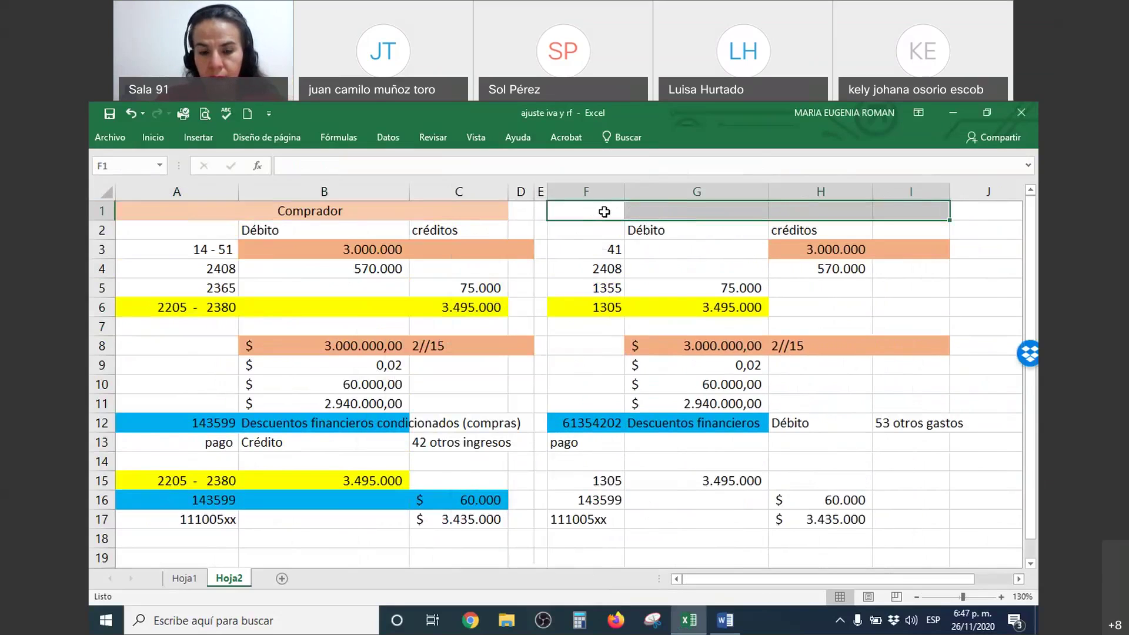
click(671, 215)
text(vendedor)
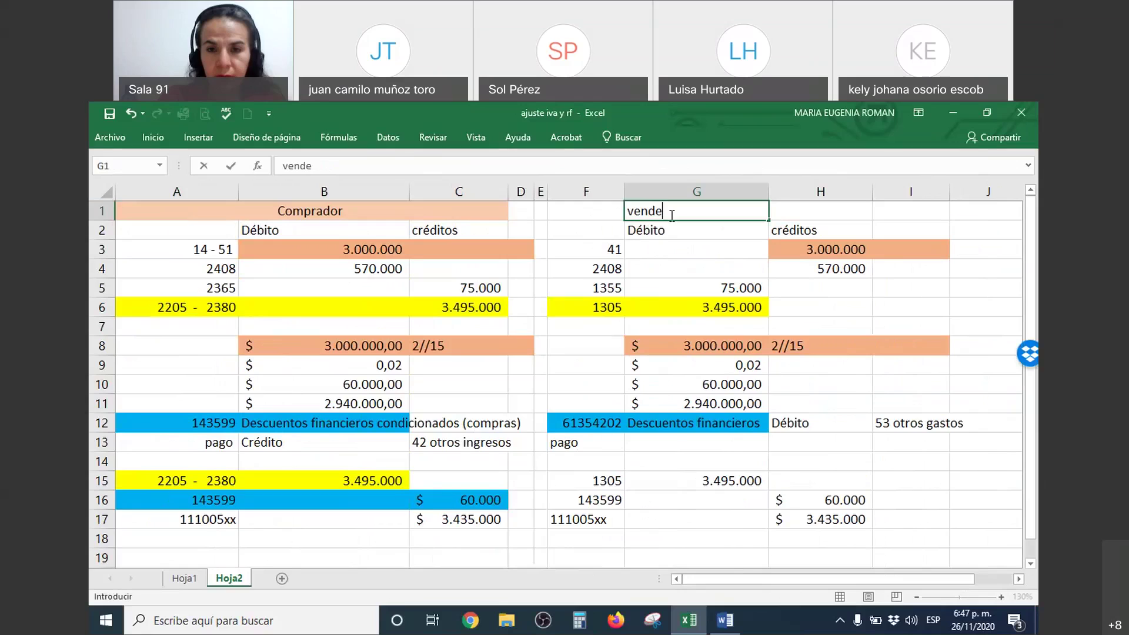
key(Return)
Step: Fill the seller's title row F1:I1 with light gold
drag(608, 217, 901, 215)
right_click(902, 215)
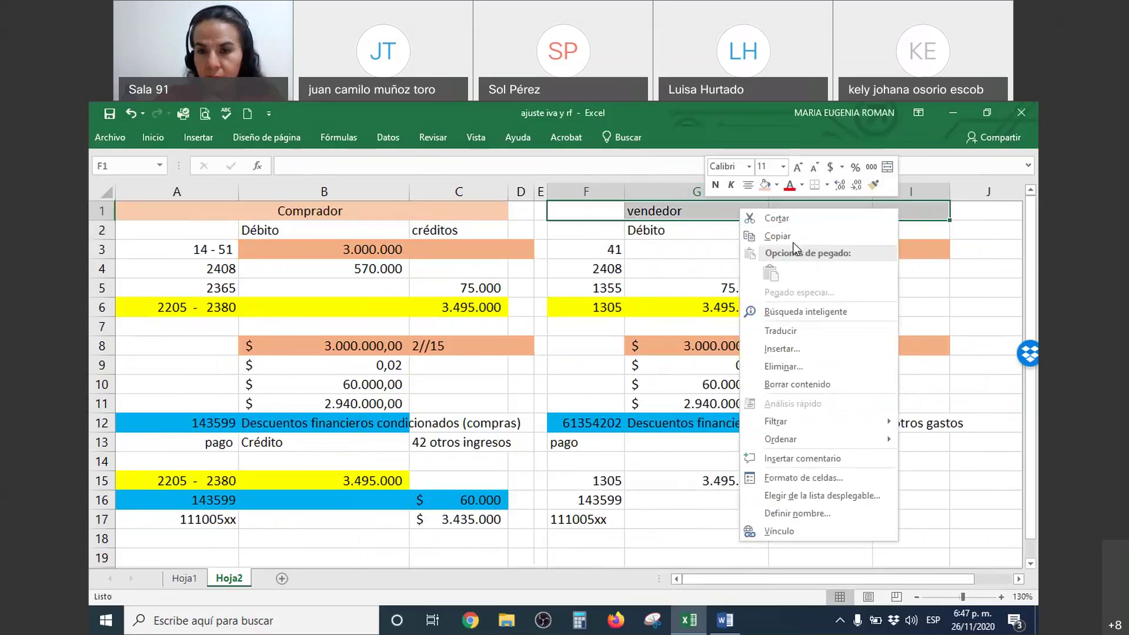
click(776, 185)
click(852, 253)
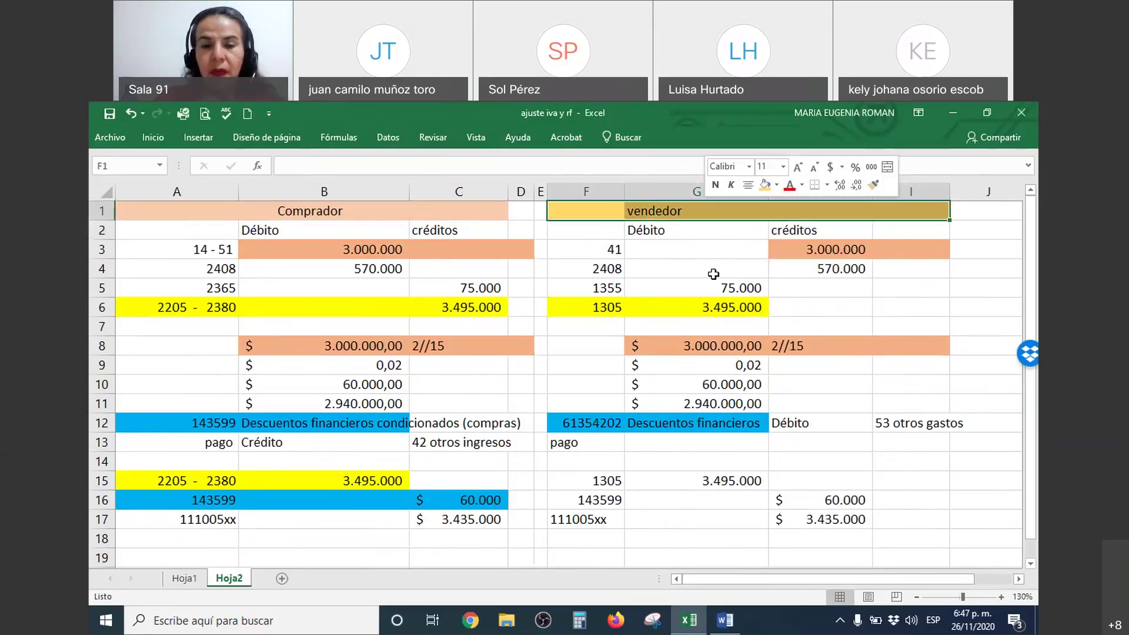
click(713, 271)
Step: Compare the initial buyer and seller entries in rows 3 to 6 line by line, including VAT, withholding, payable and receivable
click(229, 269)
drag(617, 250, 864, 250)
drag(603, 268, 917, 262)
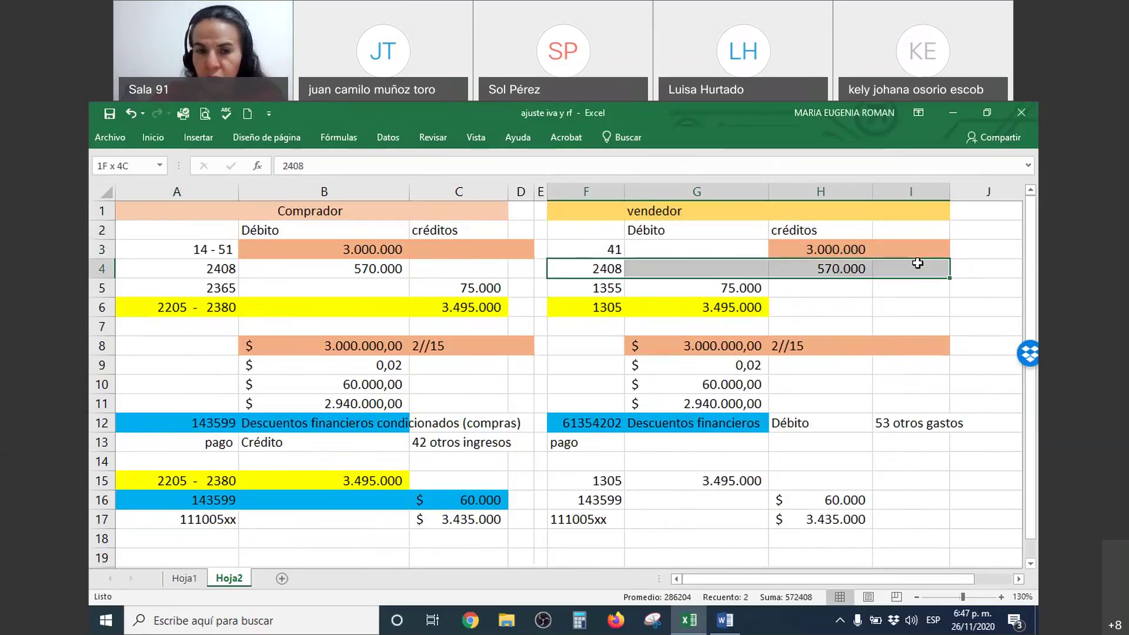
drag(598, 287, 887, 280)
drag(597, 309, 676, 303)
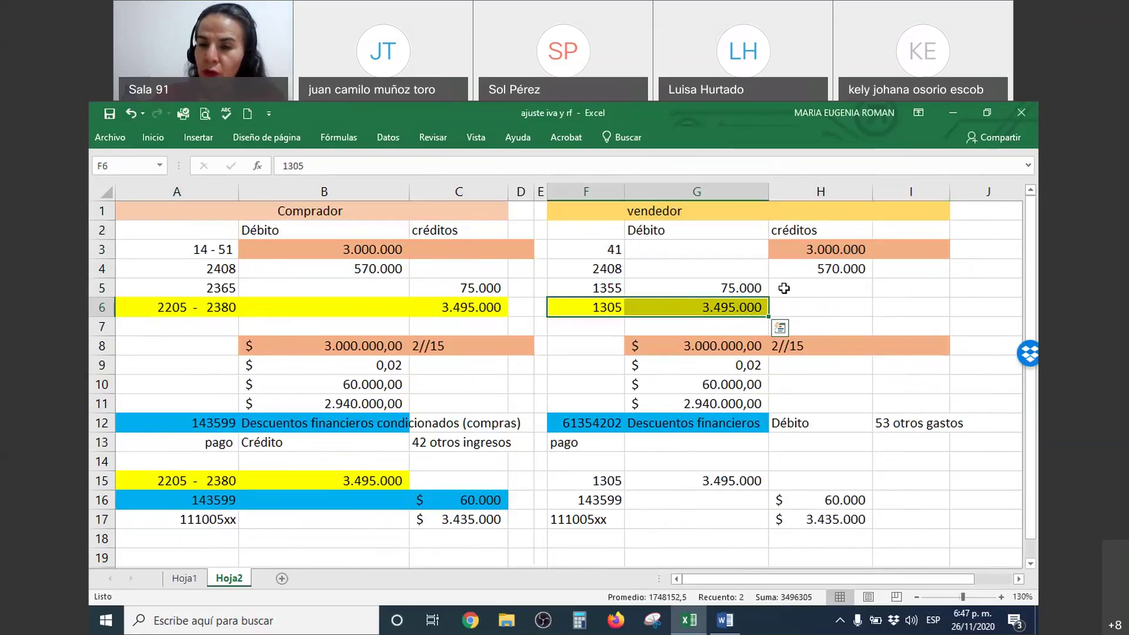
click(863, 311)
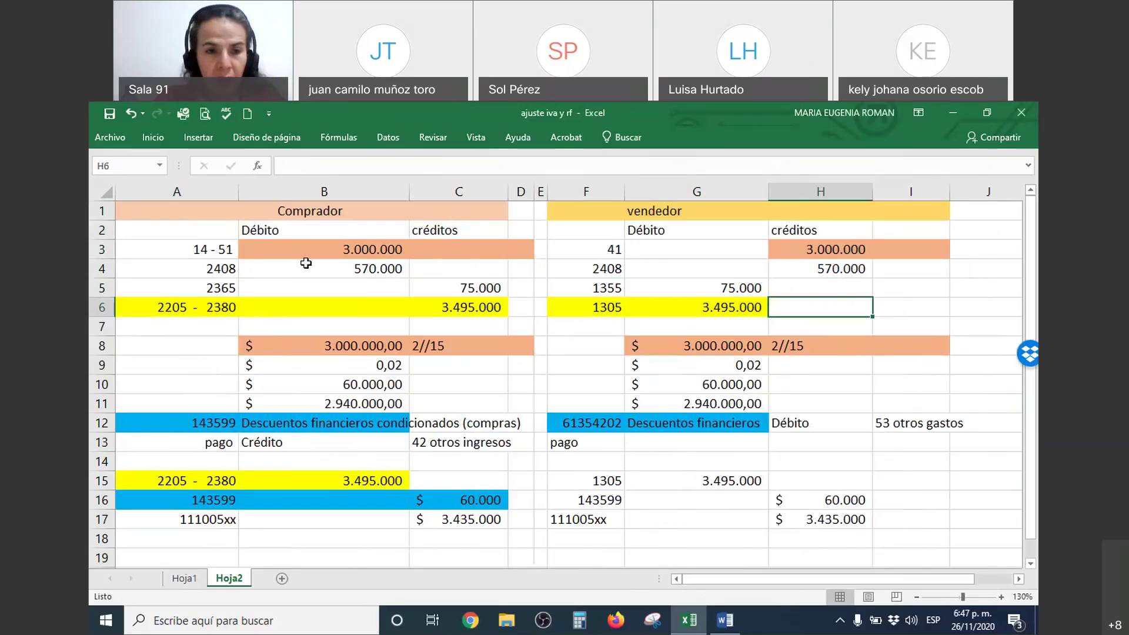
click(200, 251)
drag(200, 251, 437, 314)
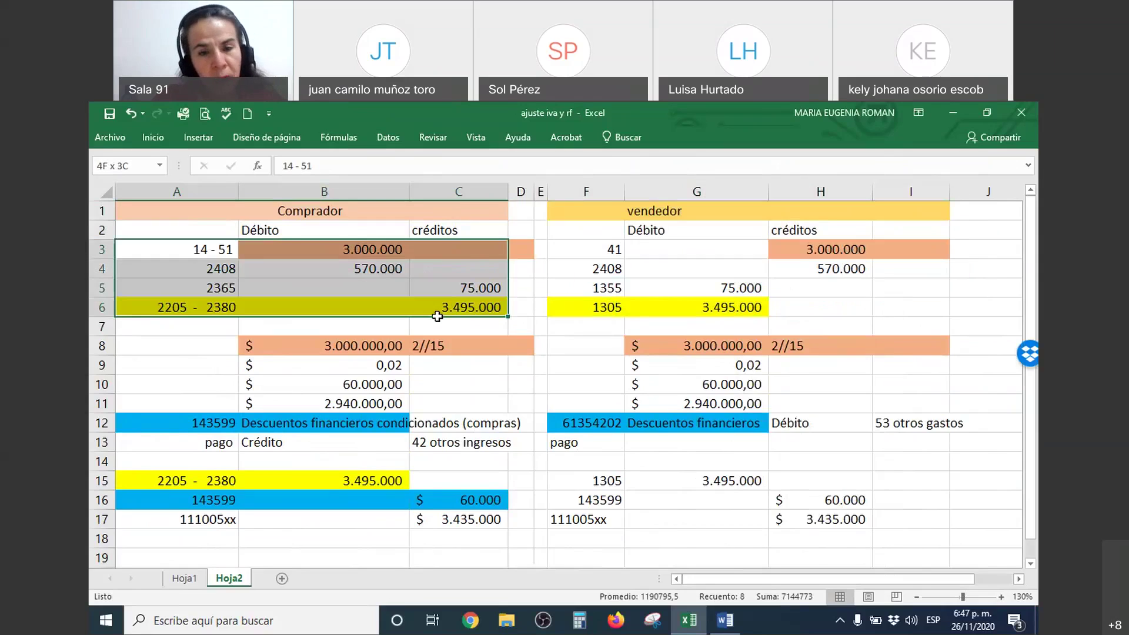
drag(595, 250, 778, 311)
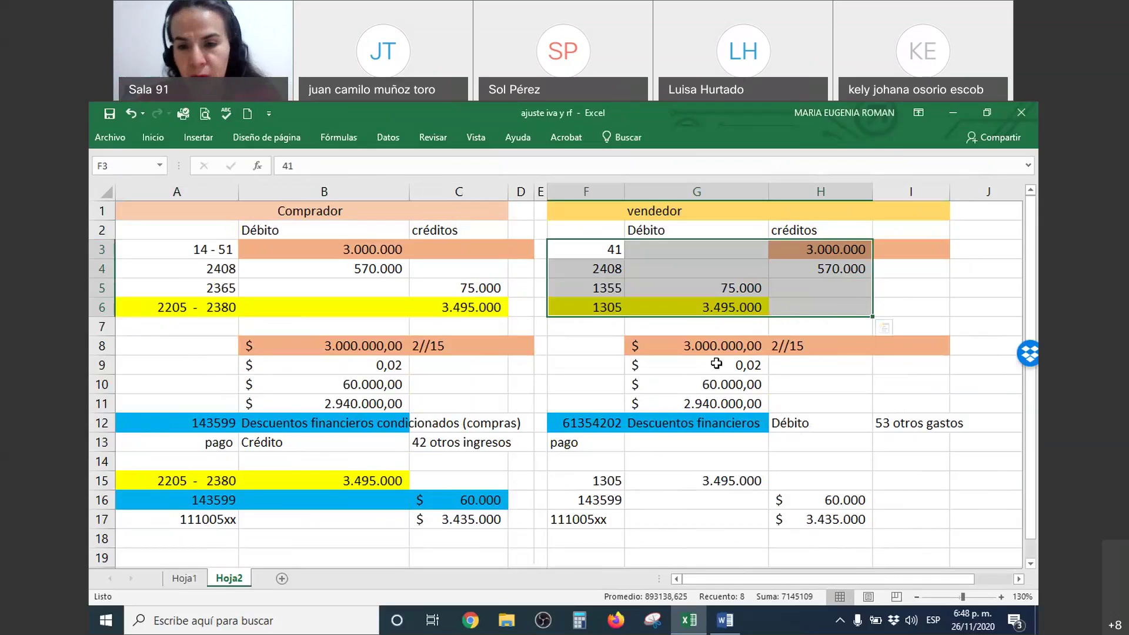
scroll(735, 346, down, 1)
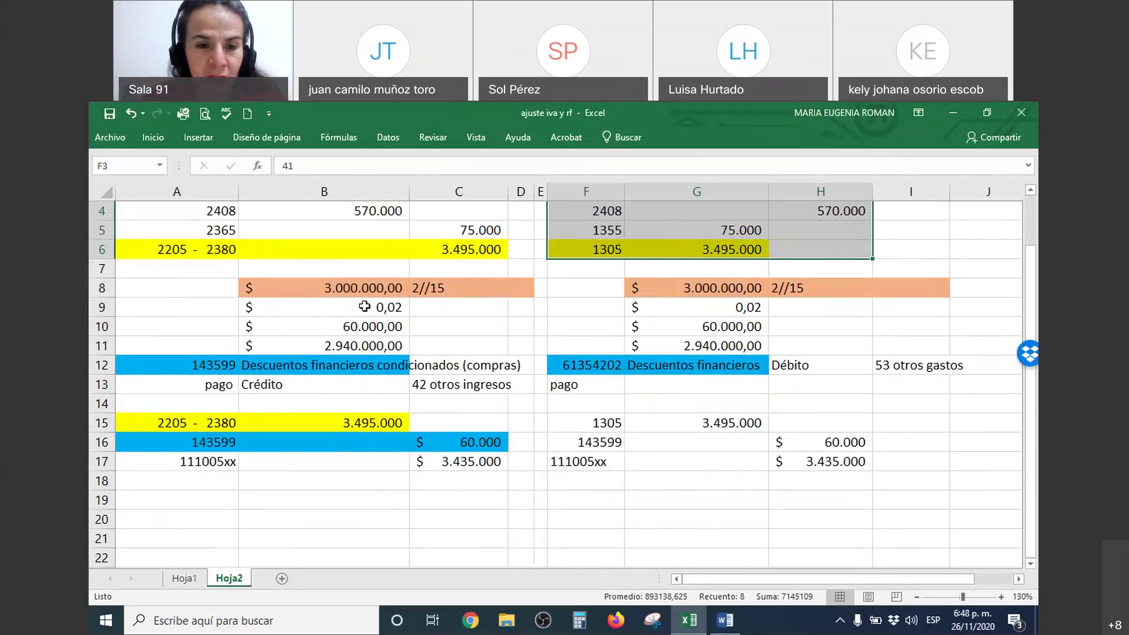
scroll(364, 306, up, 1)
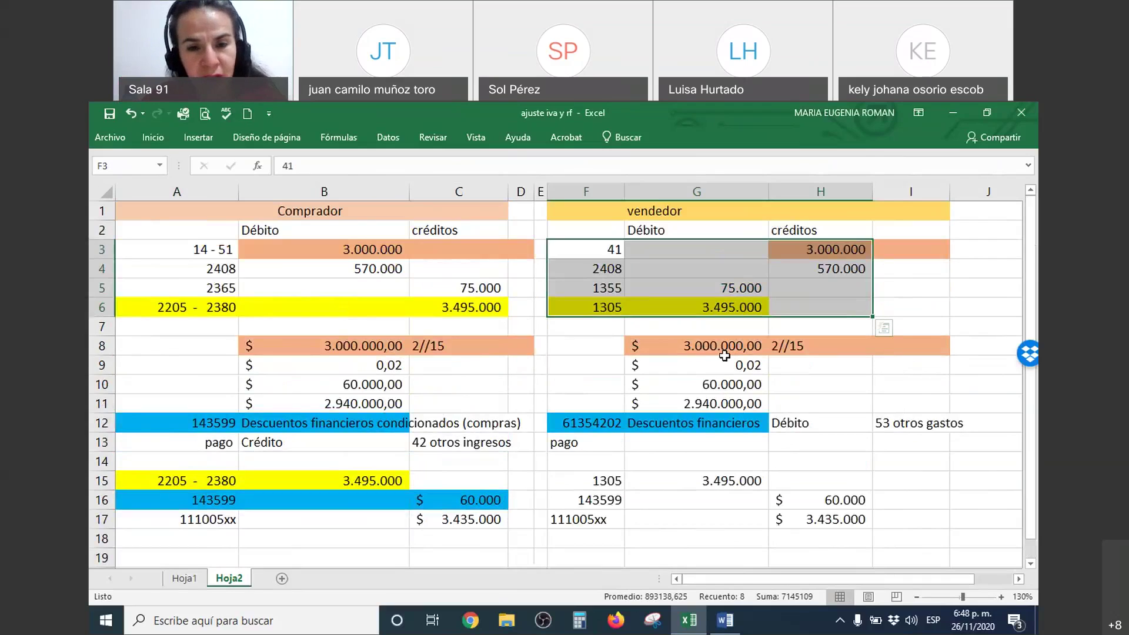
Step: Format the discount rates in row 9, B9:G9, as percentages
drag(722, 367, 378, 365)
right_click(376, 365)
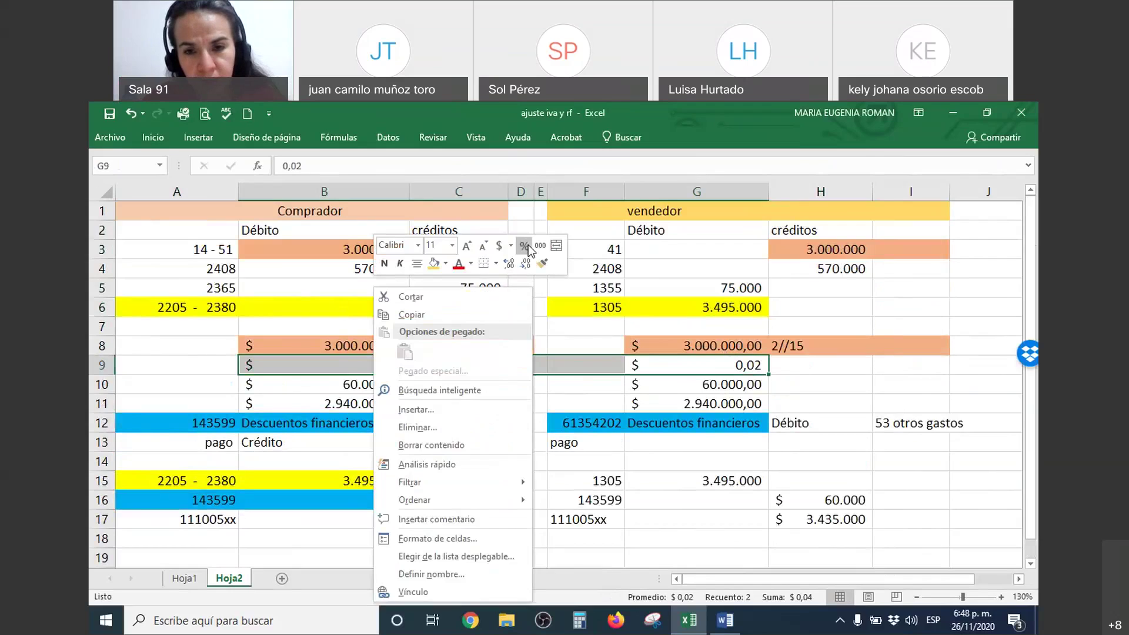
click(421, 351)
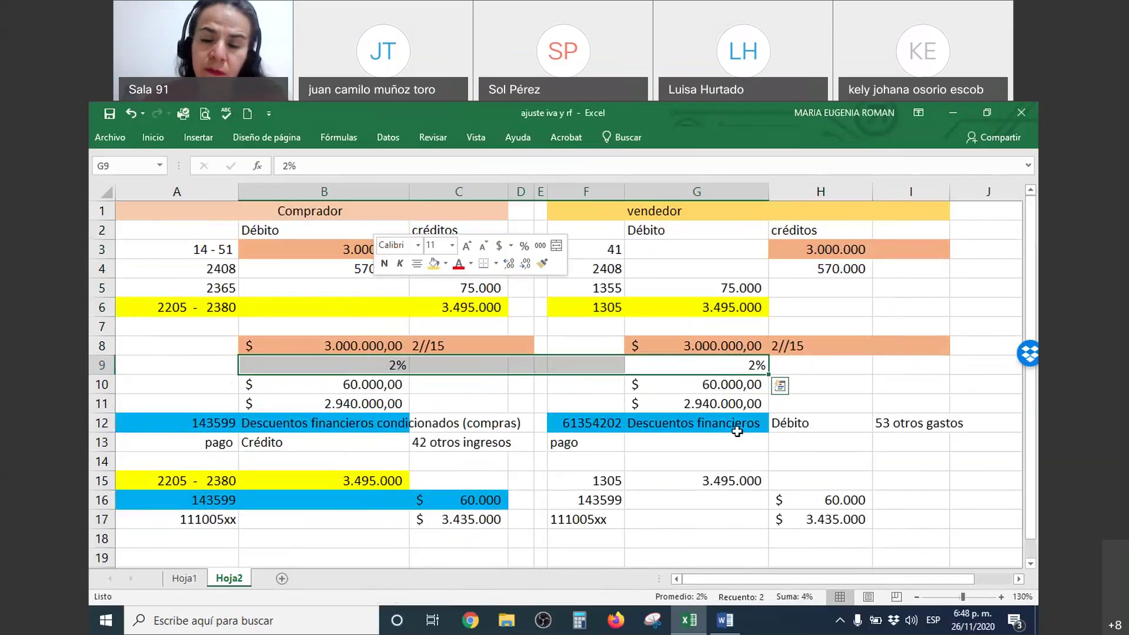
Step: Remove the decimals from the buyer's and seller's discount calculation amounts in B8:G8 and B10:G11
drag(724, 347, 373, 342)
right_click(373, 342)
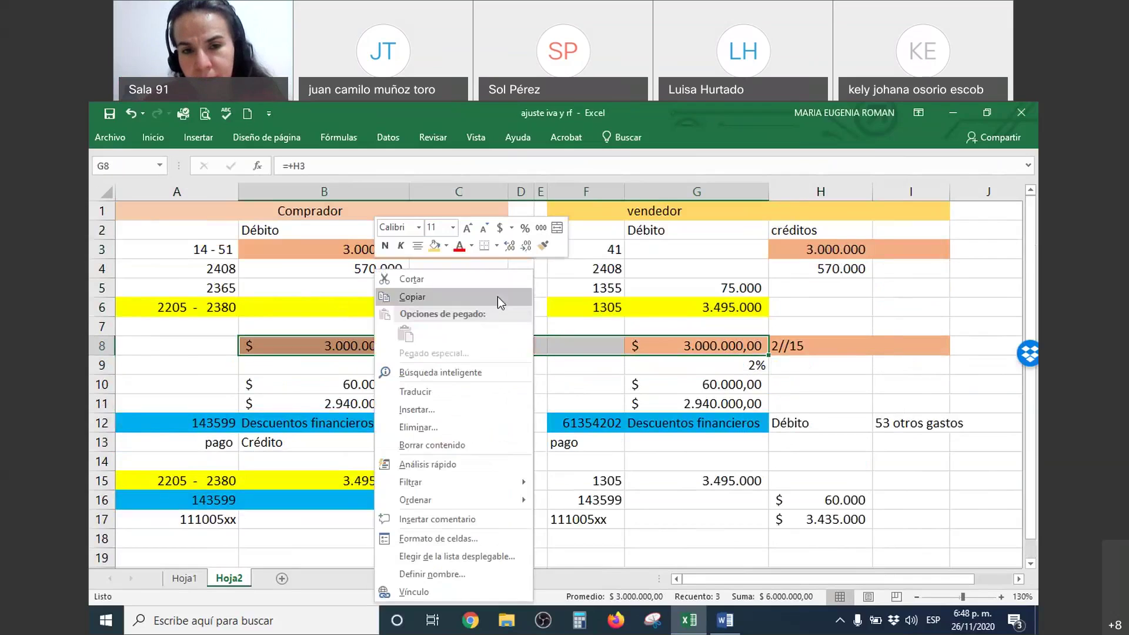
click(530, 245)
click(531, 244)
drag(352, 384, 687, 405)
right_click(687, 404)
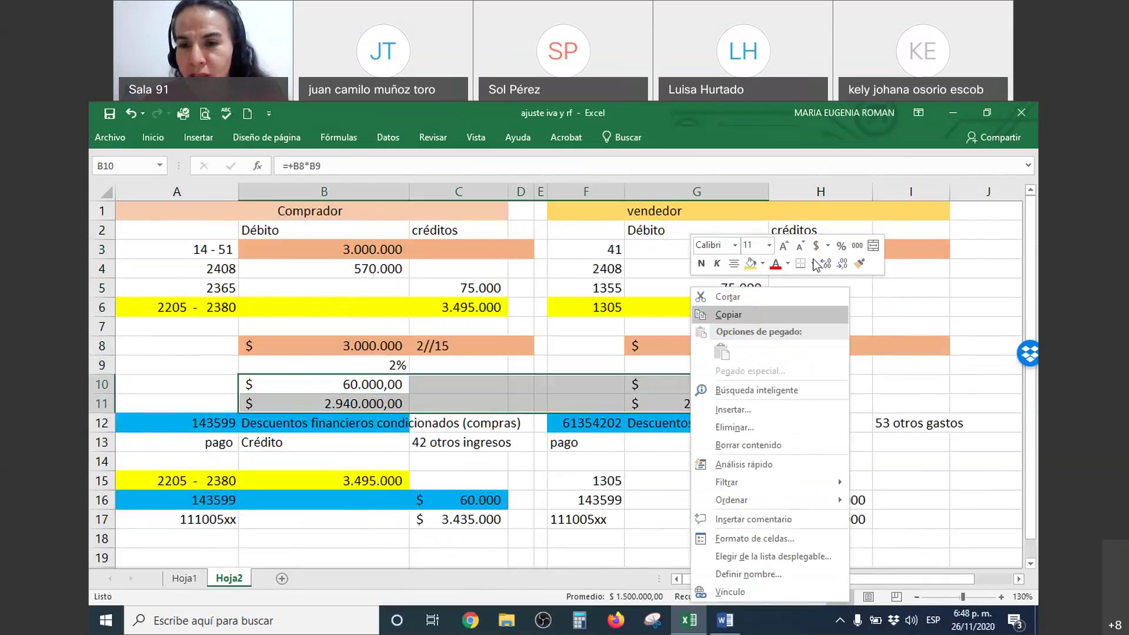
click(845, 264)
click(846, 264)
click(775, 497)
drag(775, 495, 773, 489)
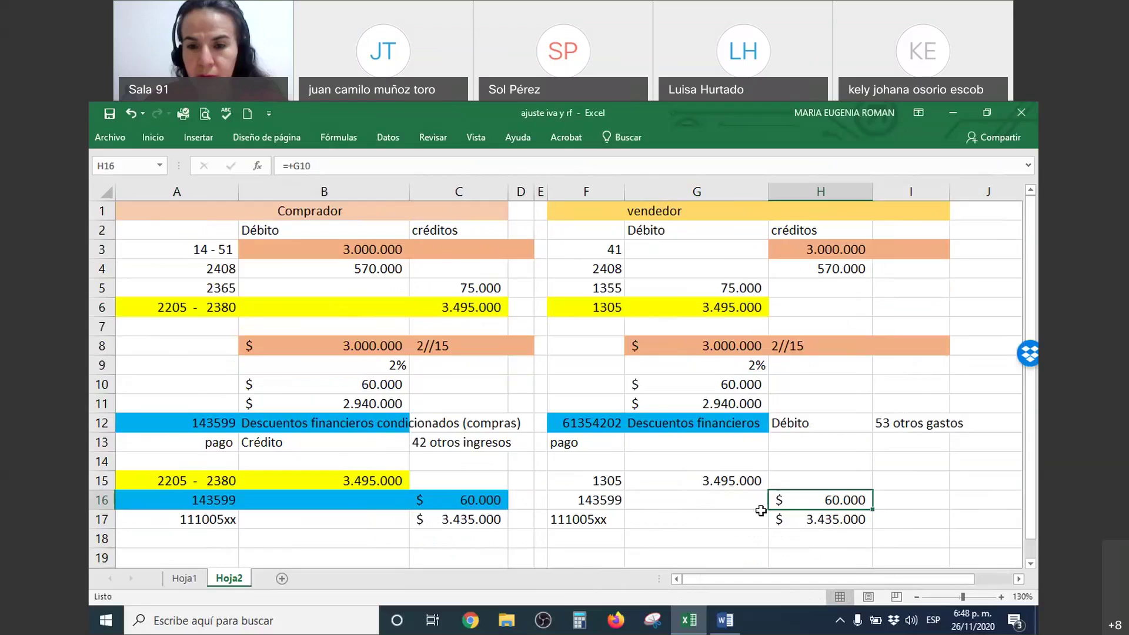
Step: Widen column G to give the seller's "Descuentos financieros" label more room
scroll(760, 506, down, 2)
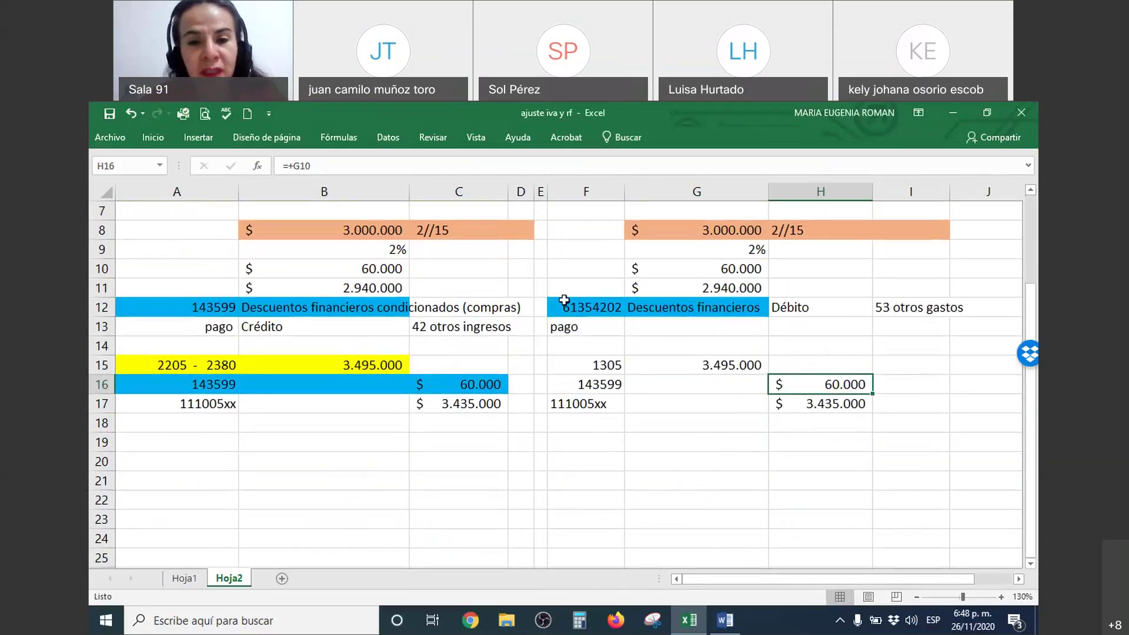
drag(566, 302, 737, 306)
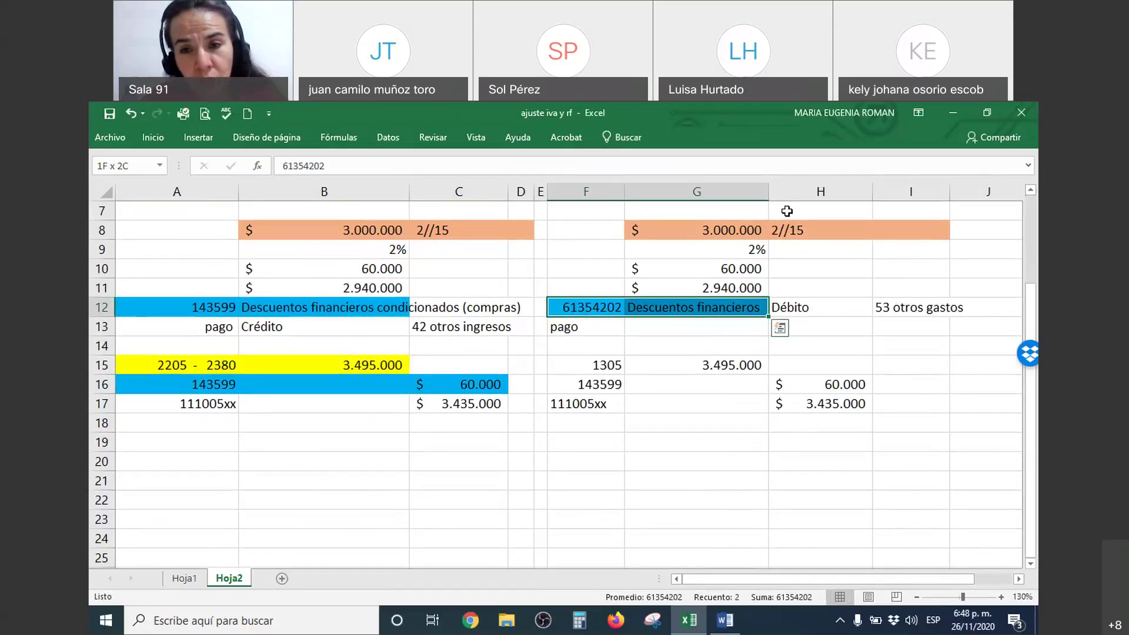
drag(768, 191, 825, 192)
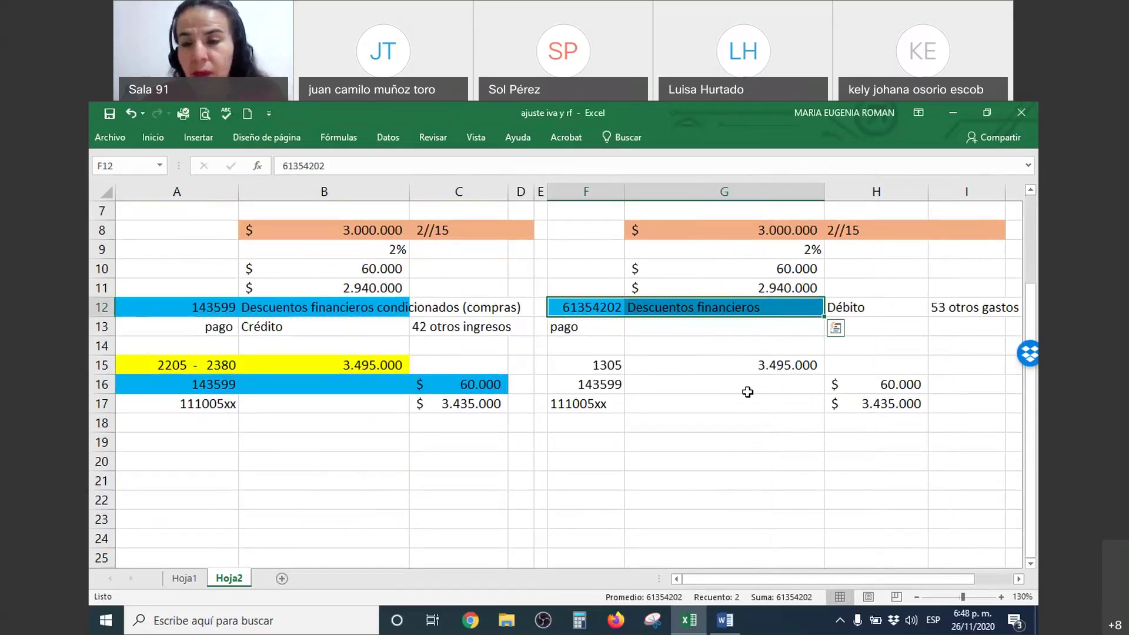
click(955, 310)
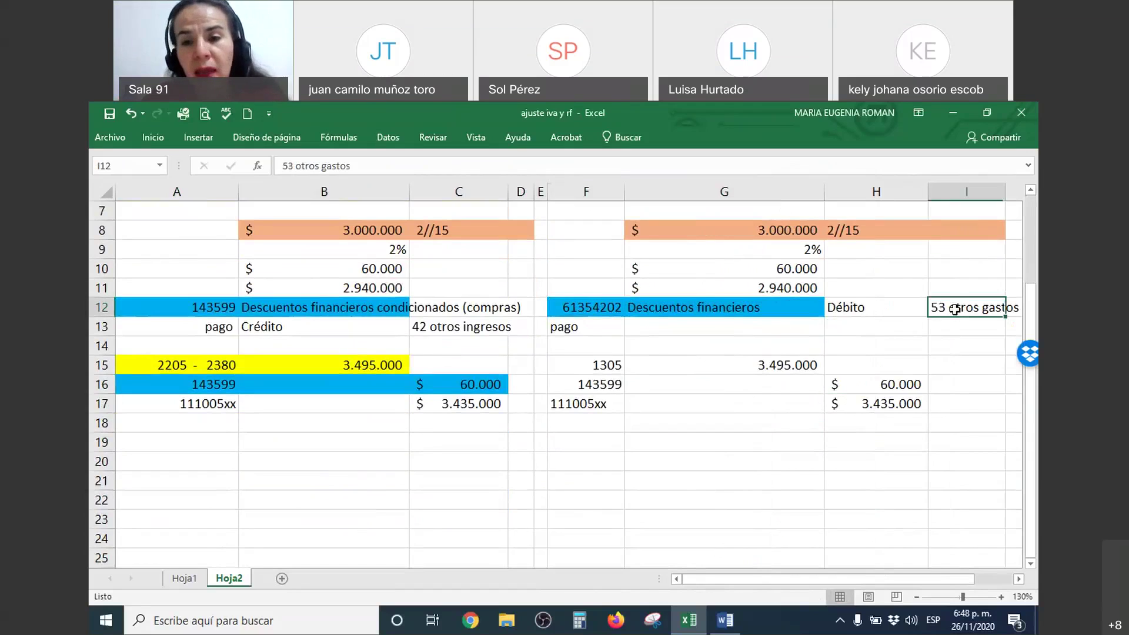
Step: Insert blank cells at F12:I12 above the seller's discount account, shifting the existing cells down
click(609, 306)
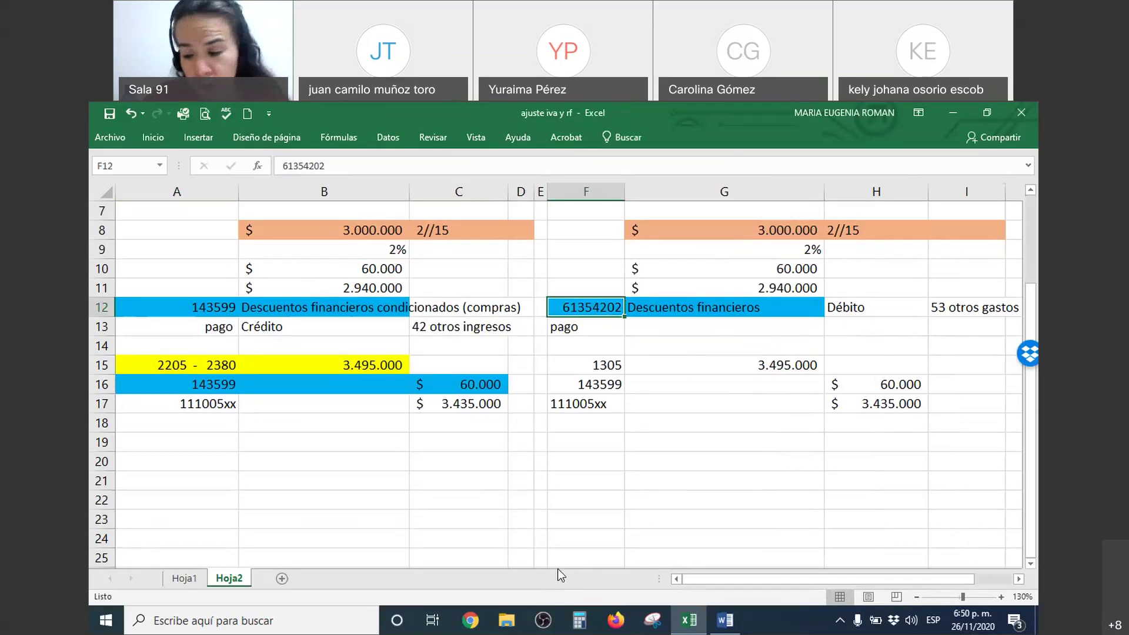
drag(551, 344, 965, 307)
key(ctrl+plus)
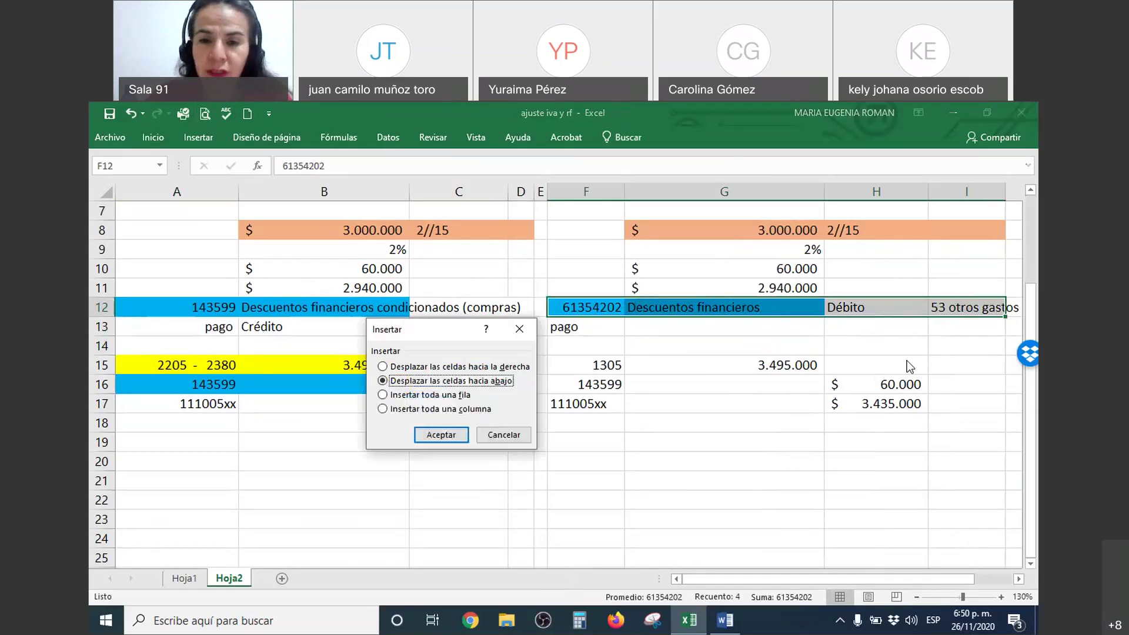
click(441, 435)
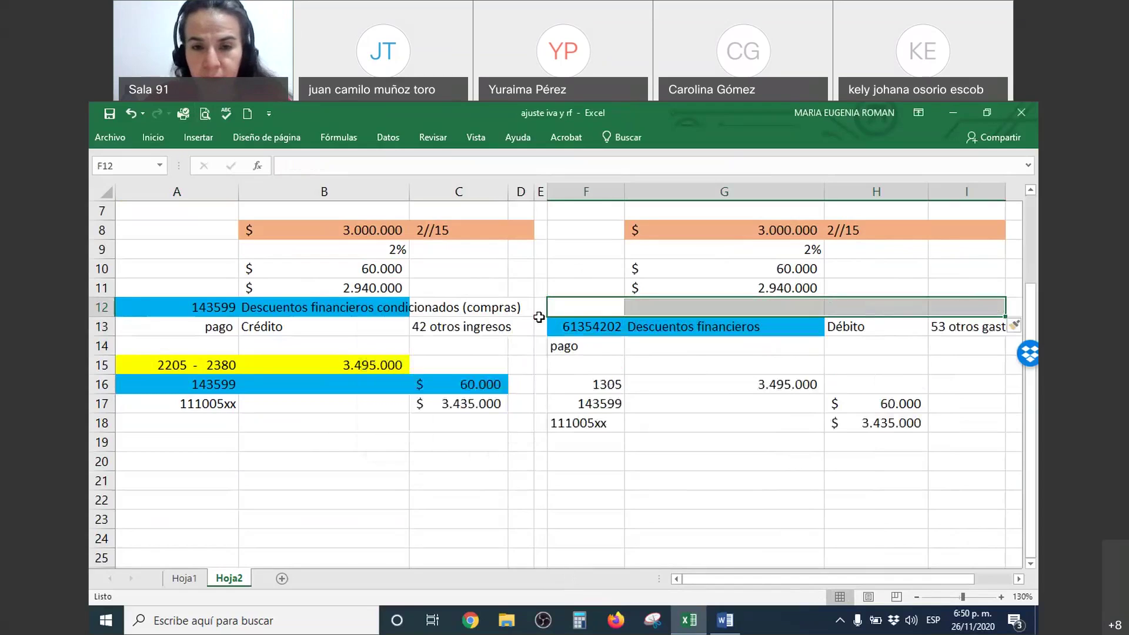
Step: Enter the account code 61354201 in F12, above the seller's discount account
click(580, 312)
text(6135)
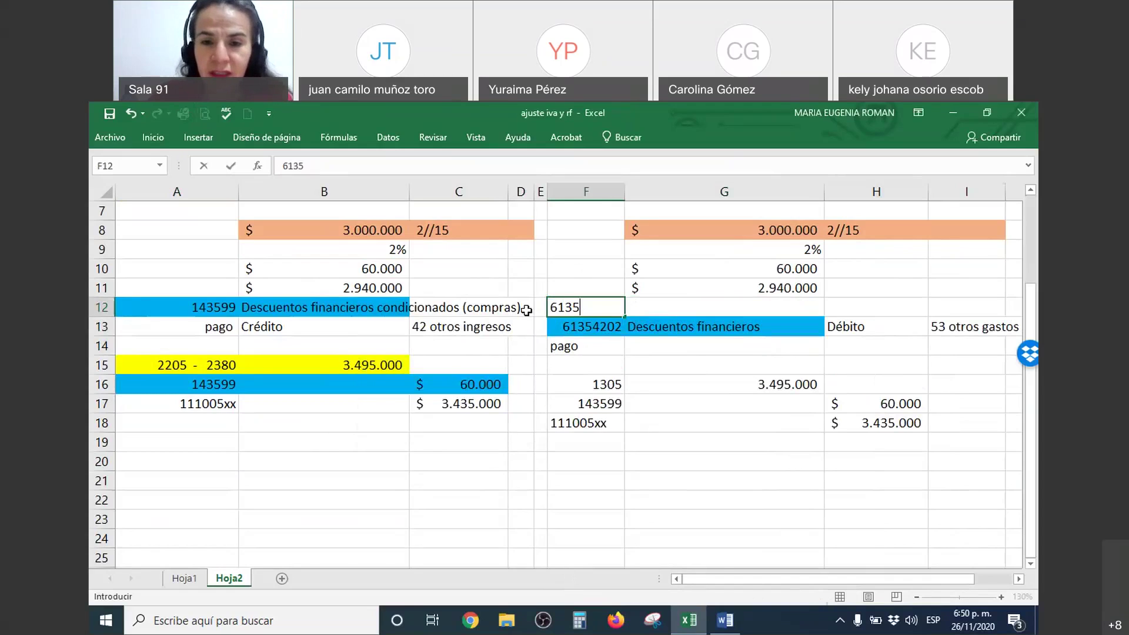
text(4201)
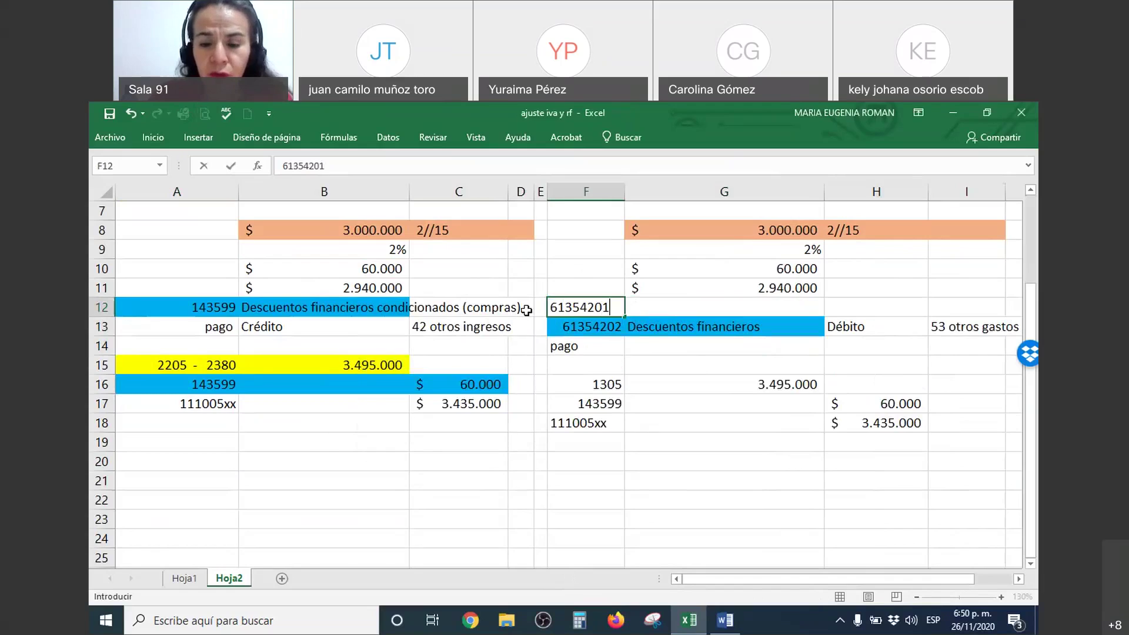
key(Tab)
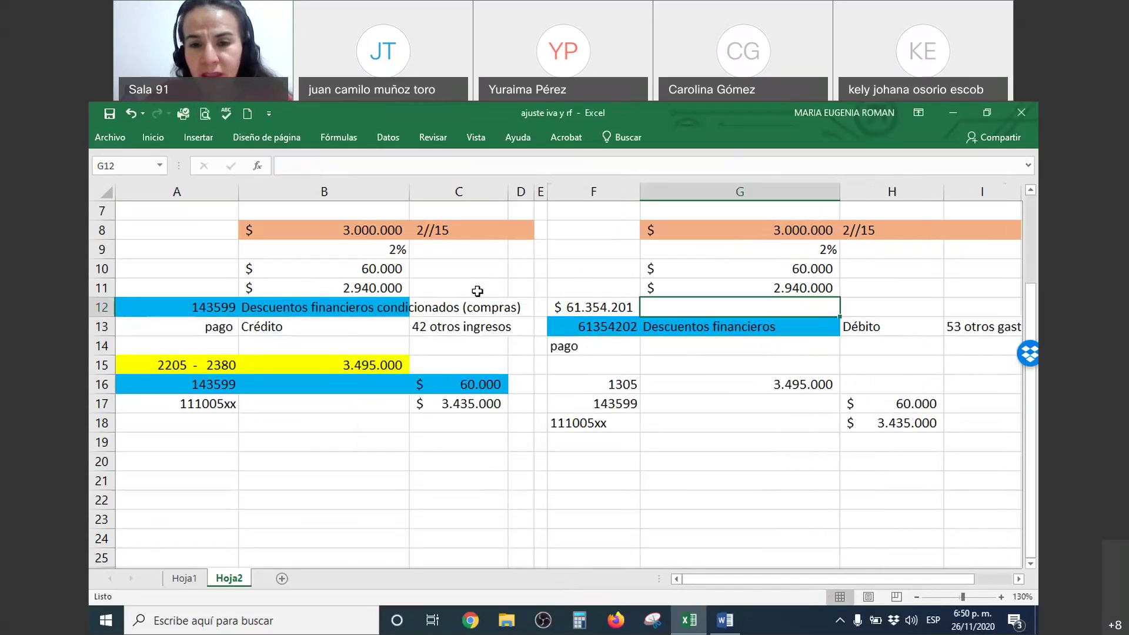
Step: Apply the thousands-separator number style to the account code in F12
click(587, 307)
right_click(587, 309)
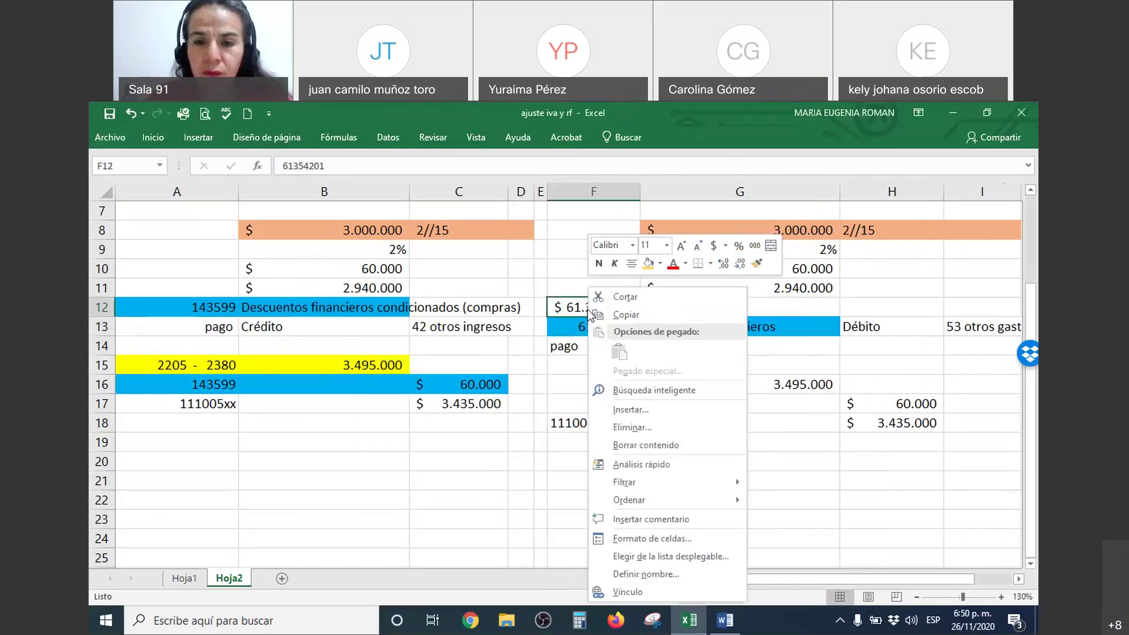
click(755, 246)
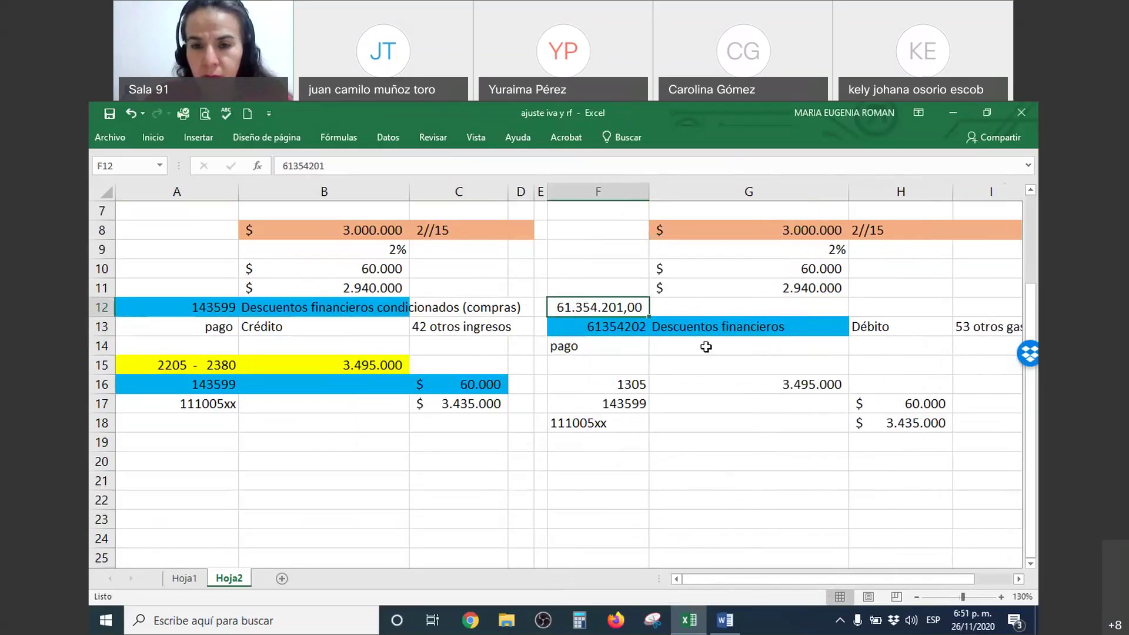
Step: Enter the account description "Venta de materriales de construcción" in G12, beside account code 61354201
click(711, 312)
text(Venta dema)
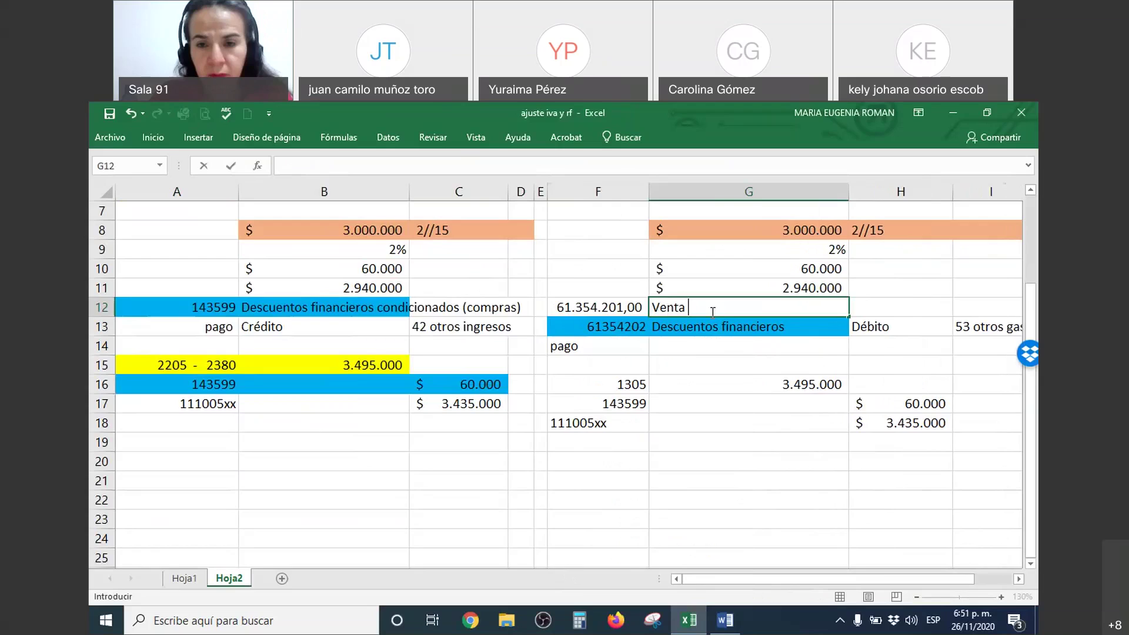
key(BackSpace)
key(BackSpace)
text(mate)
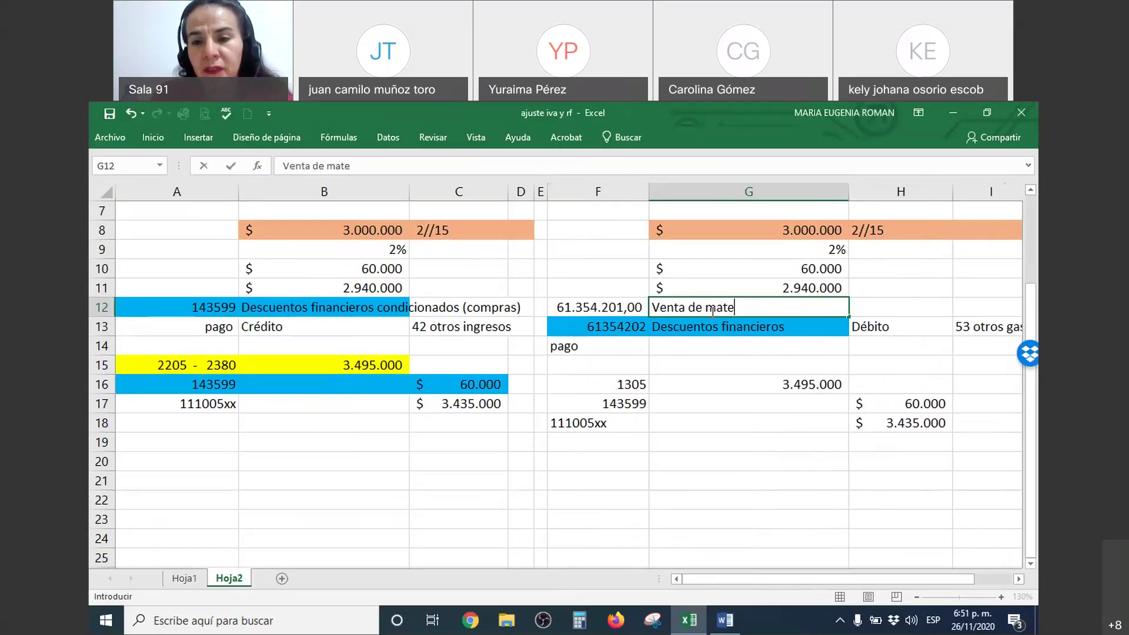
text(rria)
text(les de )
text(construc)
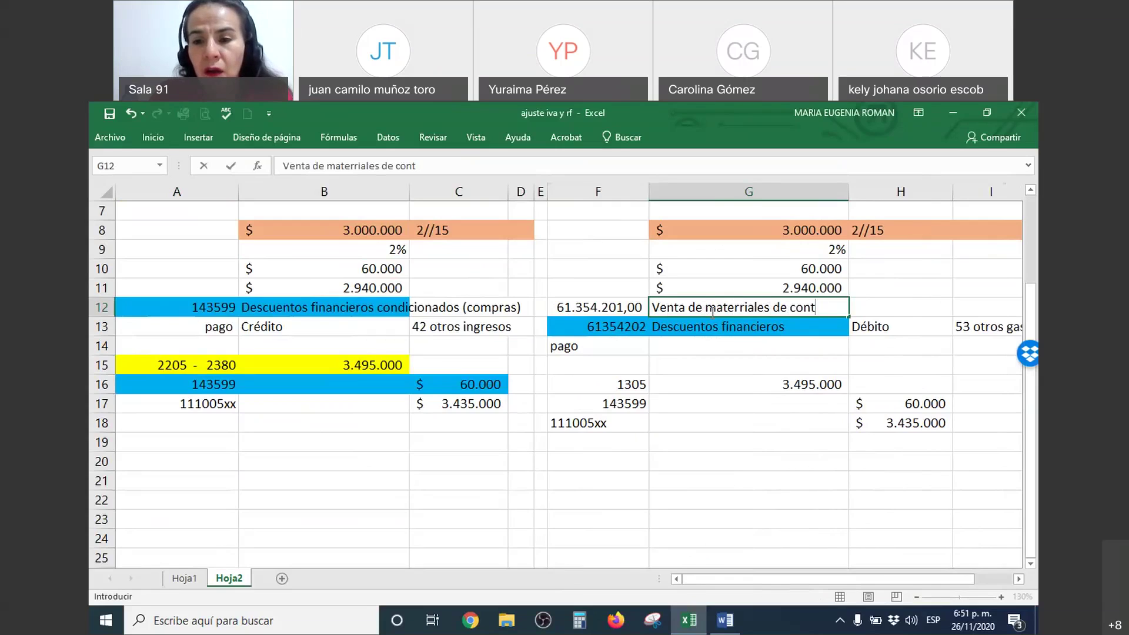
text(cio)
key(BackSpace)
key(BackSpace)
text(ón)
key(Return)
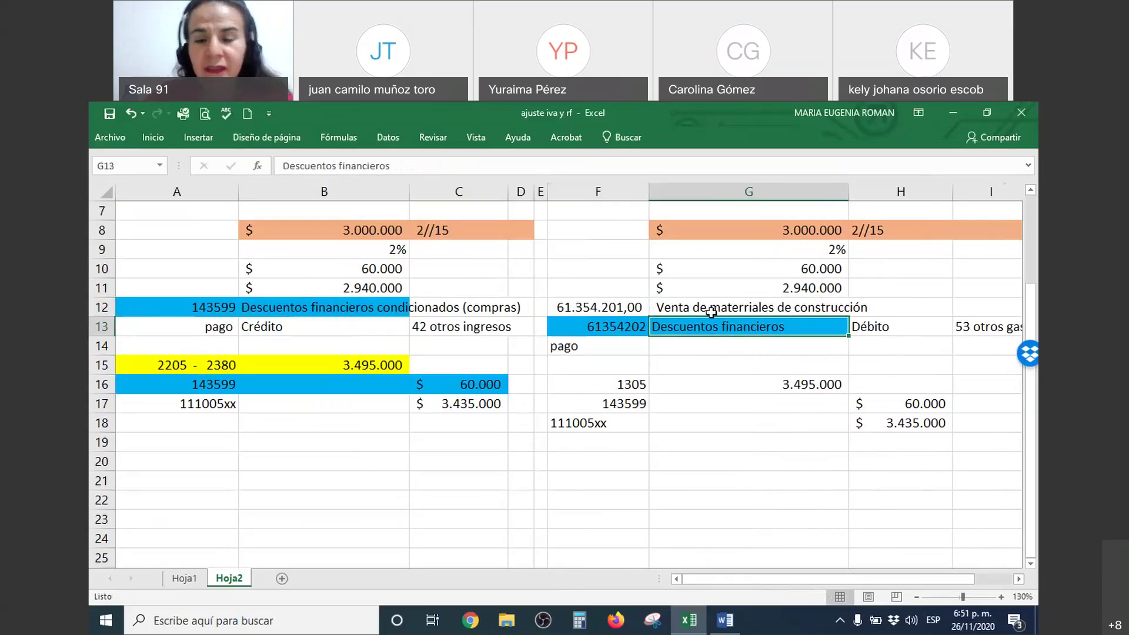
Step: Copy the formatting of the discount account code in F13 to F12, and remove the fill color from F12
right_click(585, 331)
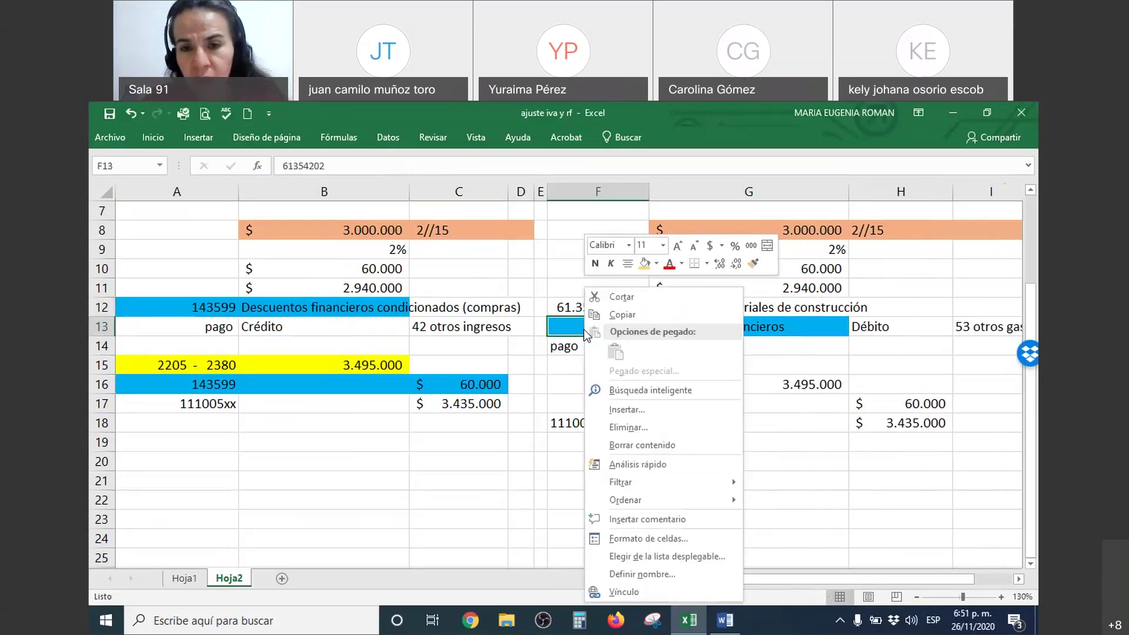
click(754, 264)
click(611, 310)
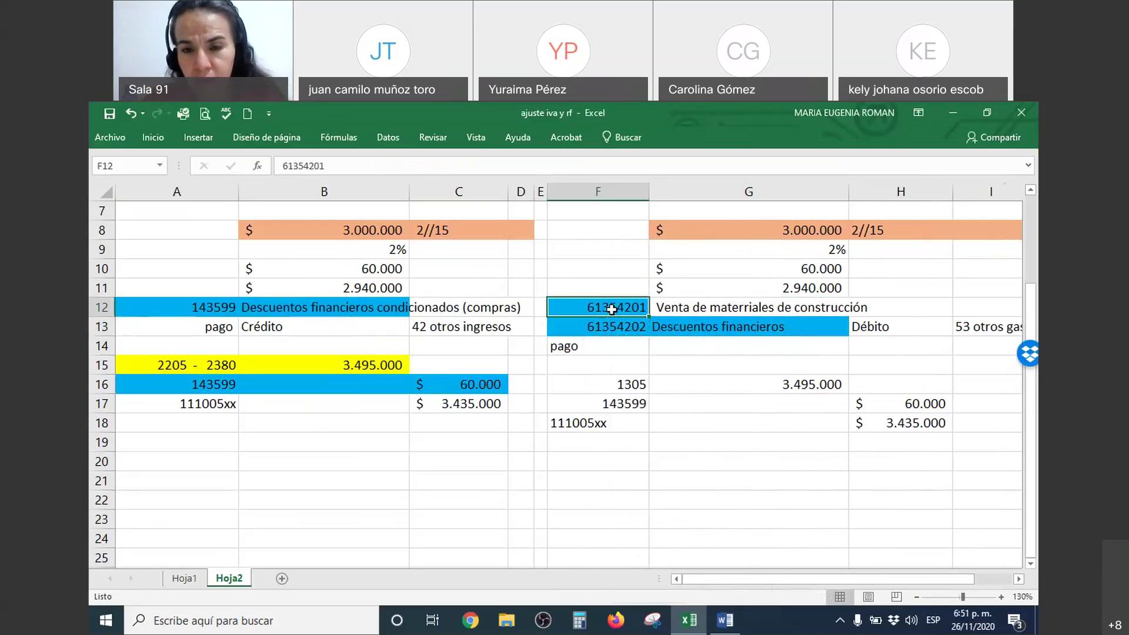
right_click(612, 310)
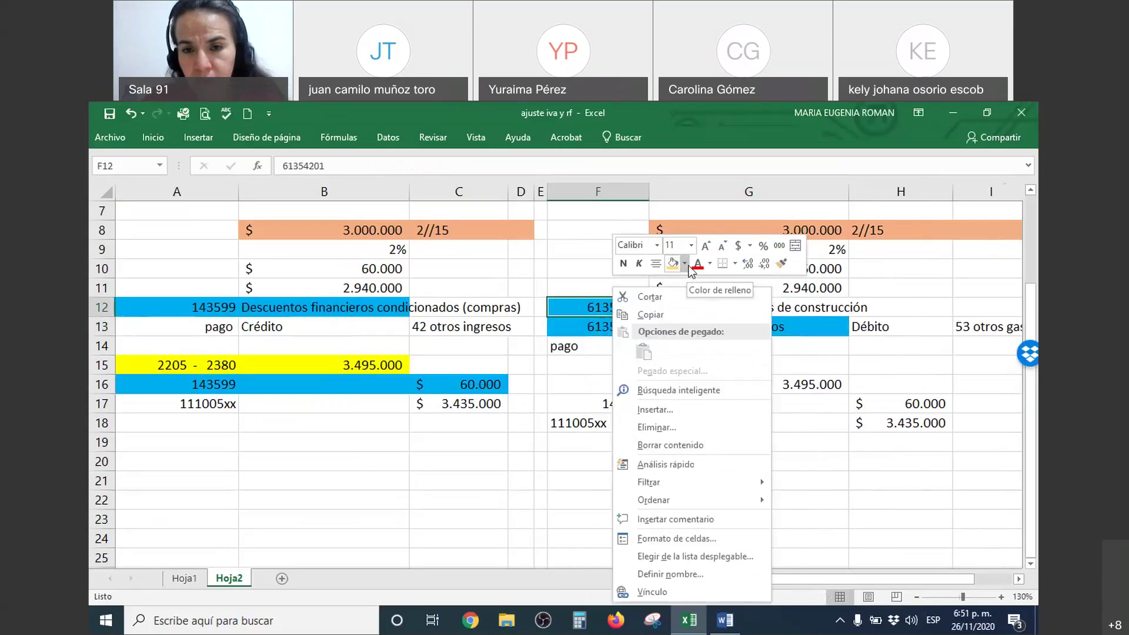
click(685, 264)
click(688, 392)
Step: Examine the seller's sales and discount accounts in F12:G13 and the seller's initial sale entry in rows 3 to 6
drag(603, 315, 820, 306)
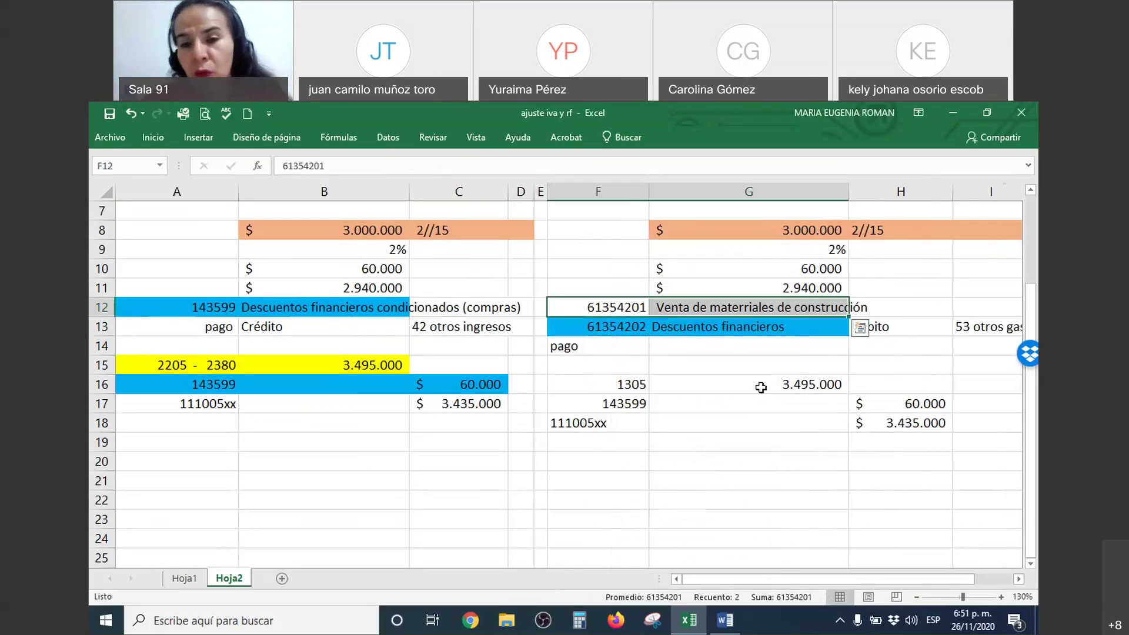
drag(635, 304, 767, 306)
drag(645, 325, 731, 327)
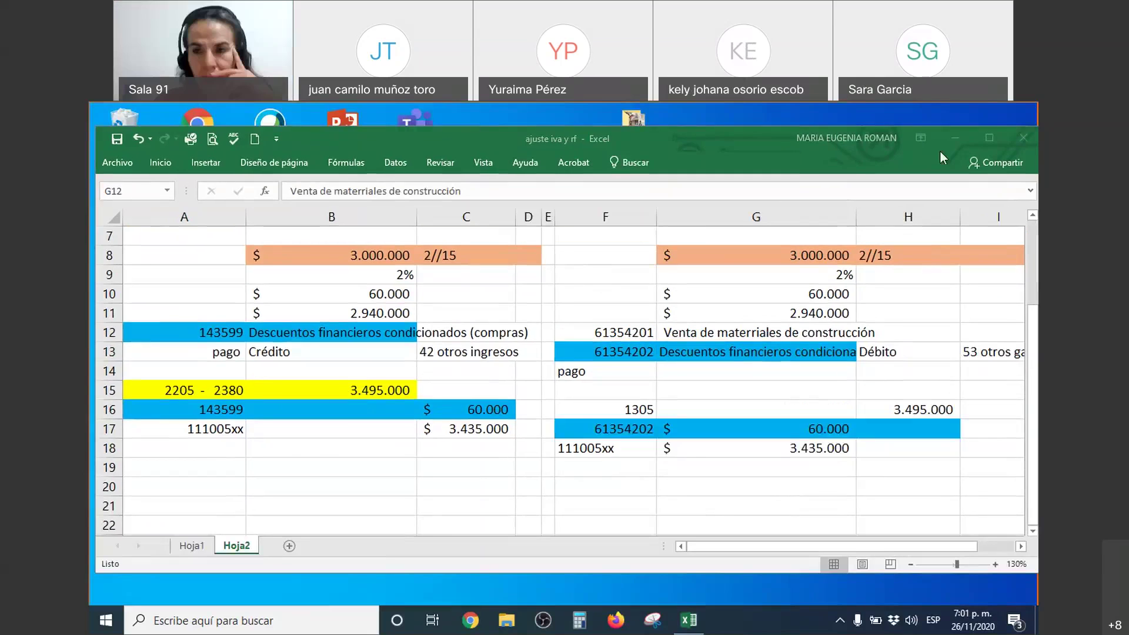
click(986, 134)
click(720, 435)
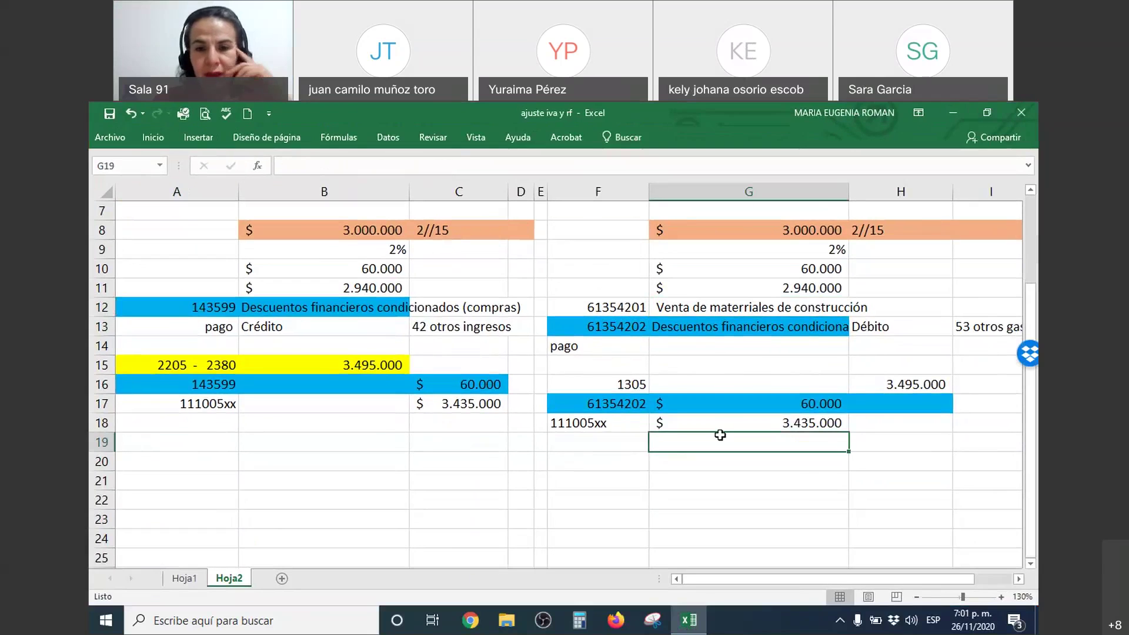
scroll(715, 382, up, 2)
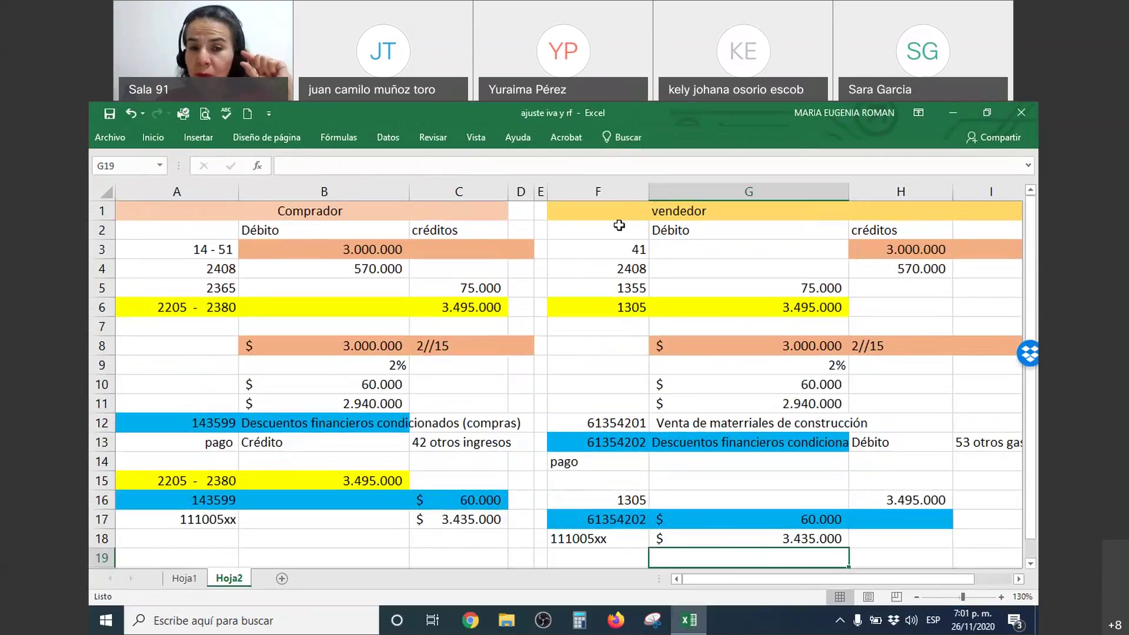
drag(599, 248, 927, 244)
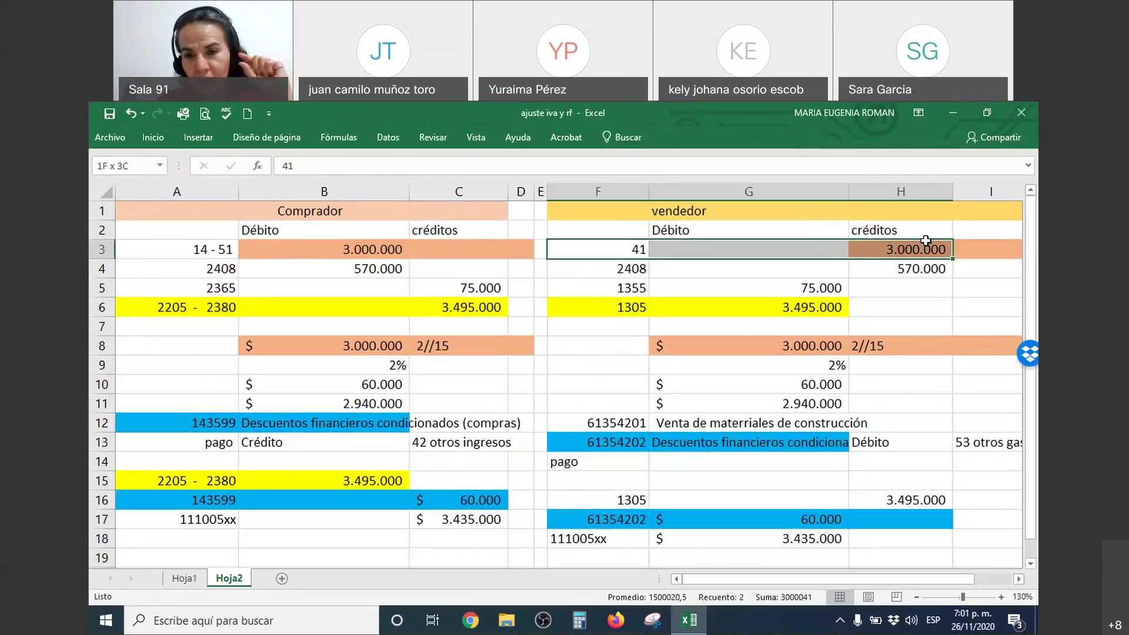
drag(635, 269, 762, 289)
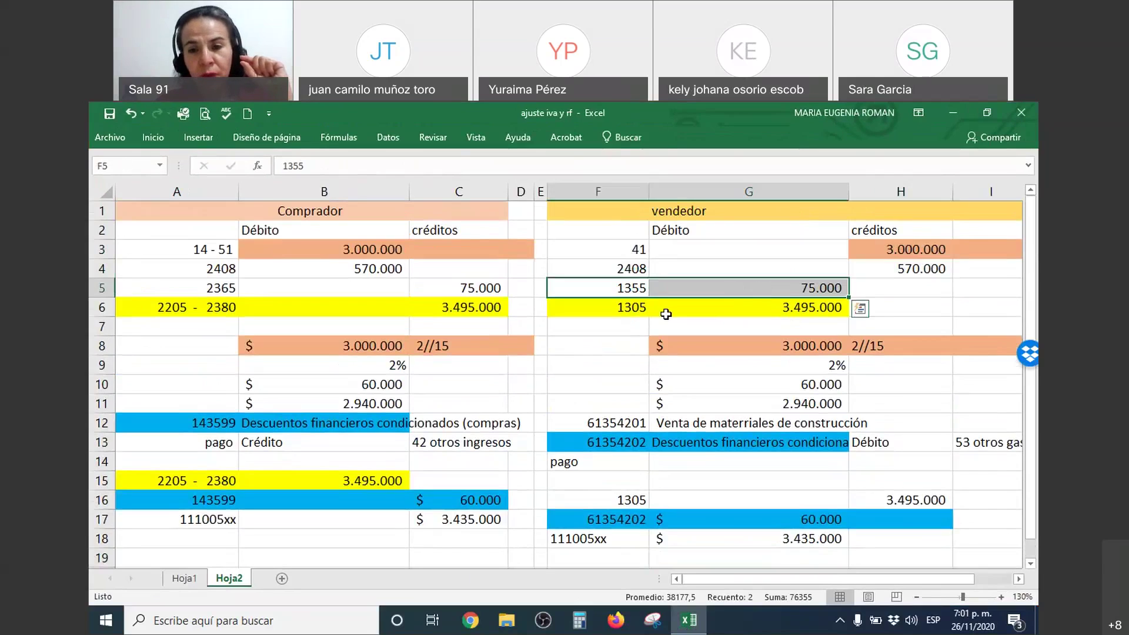
drag(645, 309, 782, 305)
Step: Format the seller's debit and credit amounts in G3:H6 as currency without decimals
drag(833, 259, 897, 306)
right_click(898, 312)
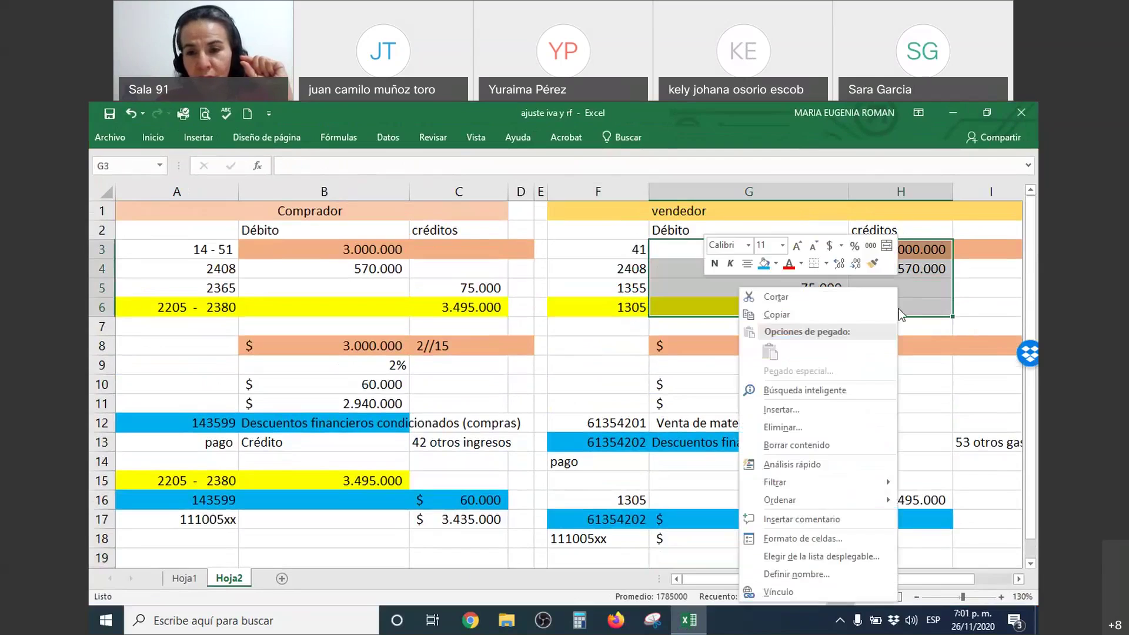
click(834, 248)
click(856, 262)
click(856, 262)
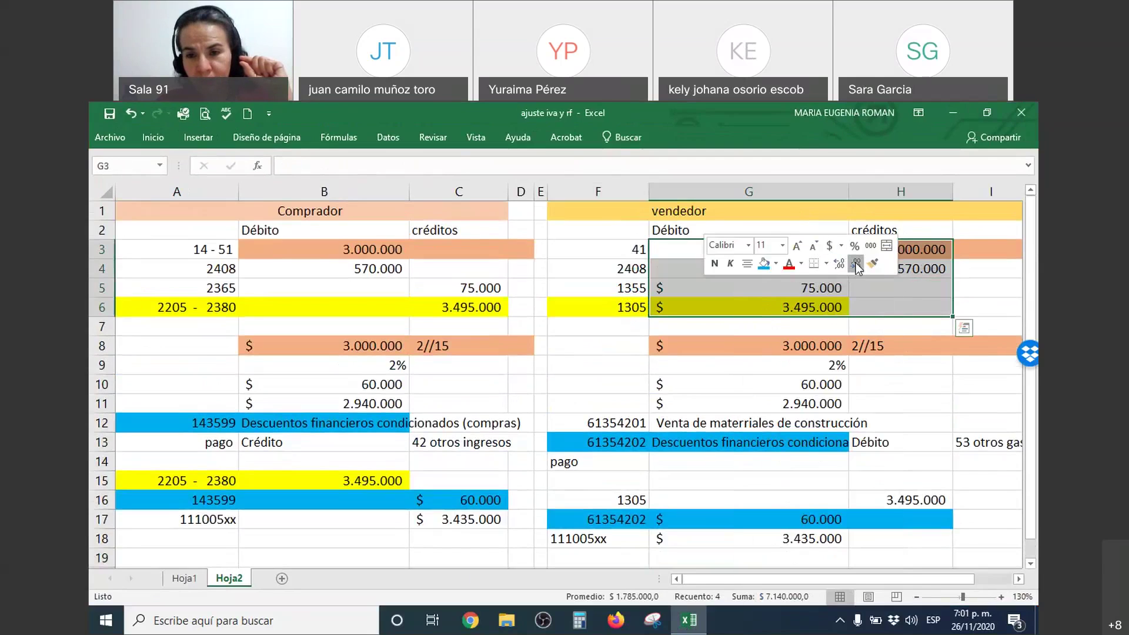
click(918, 325)
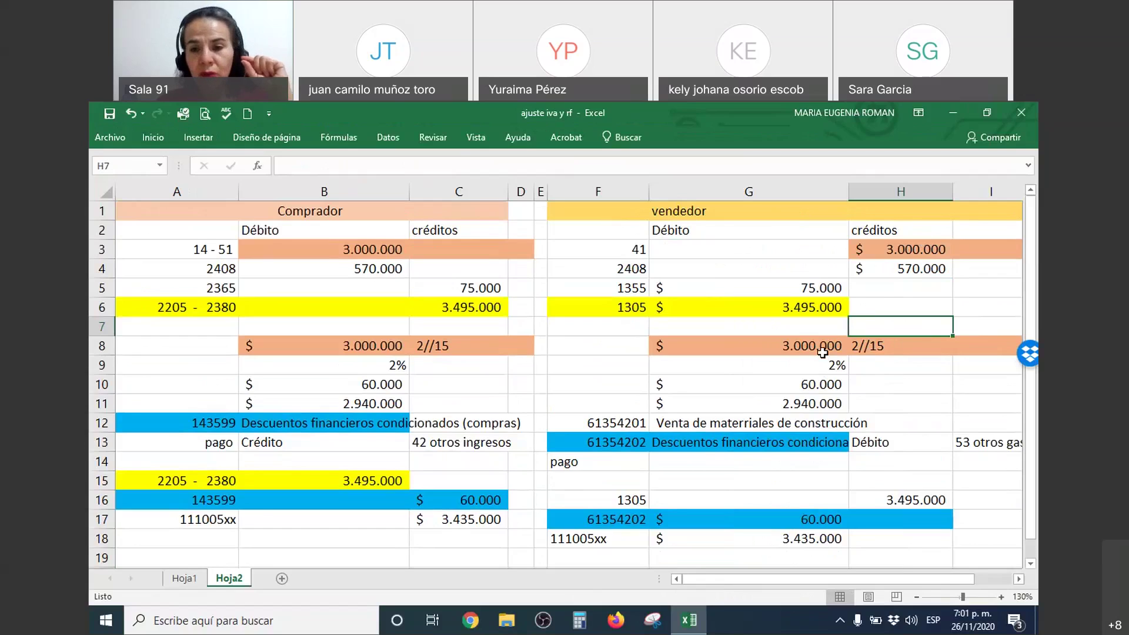
Step: Check the seller's sale amount and 2% rate against the discount formula in G10
click(899, 247)
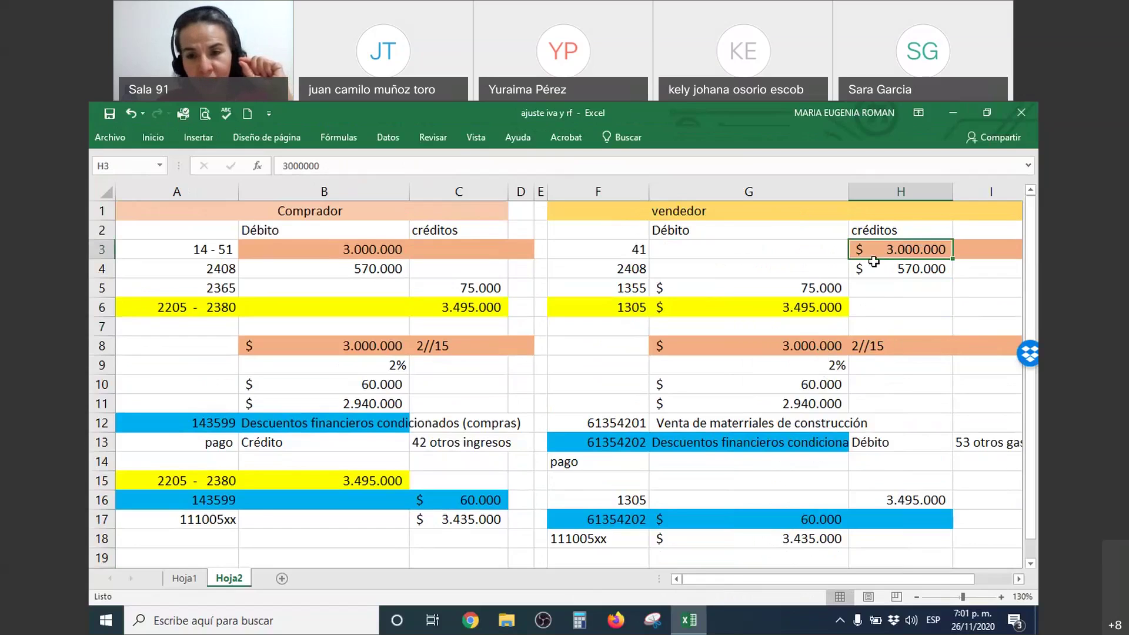
click(828, 365)
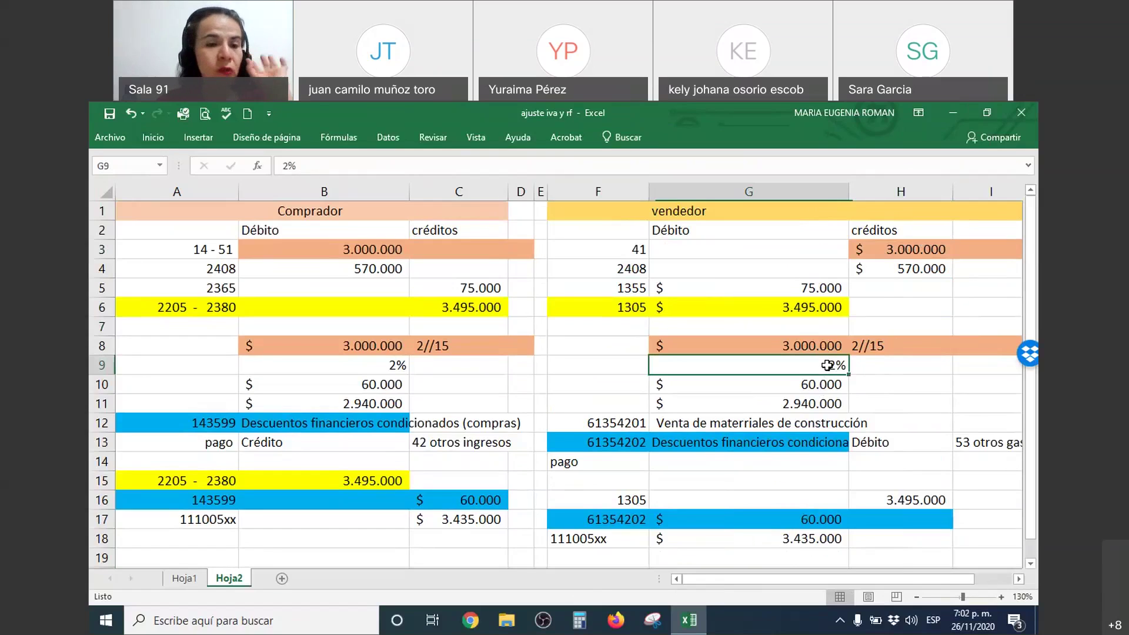
click(790, 383)
text(=+G8*G9)
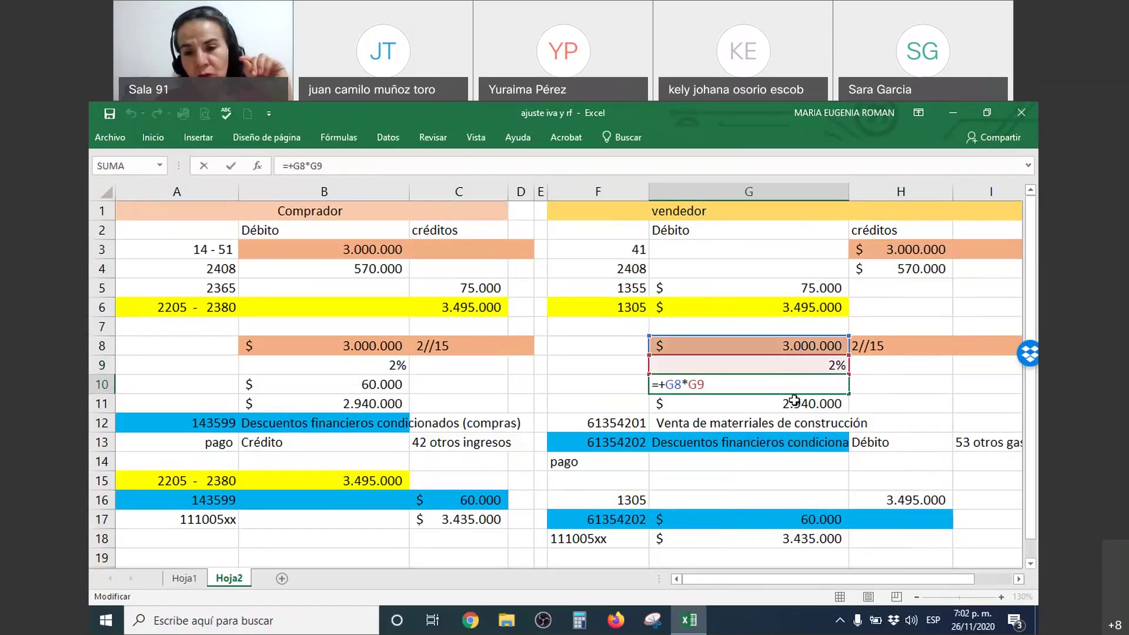
key(Return)
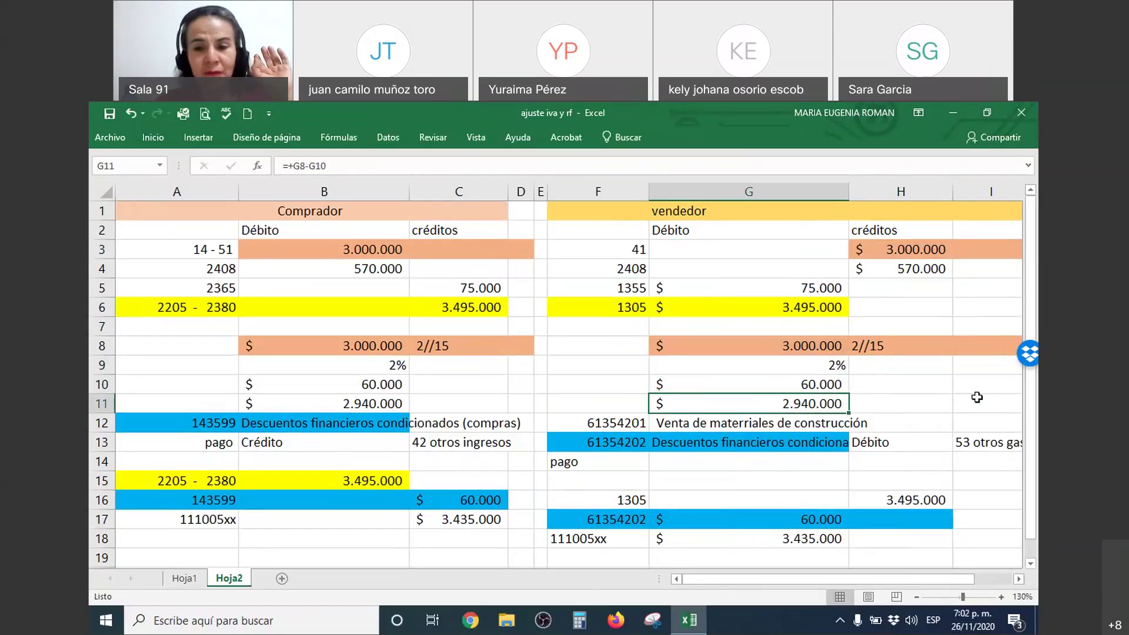
Step: Fill the seller's receivable line F16:H16 in yellow
scroll(901, 396, down, 1)
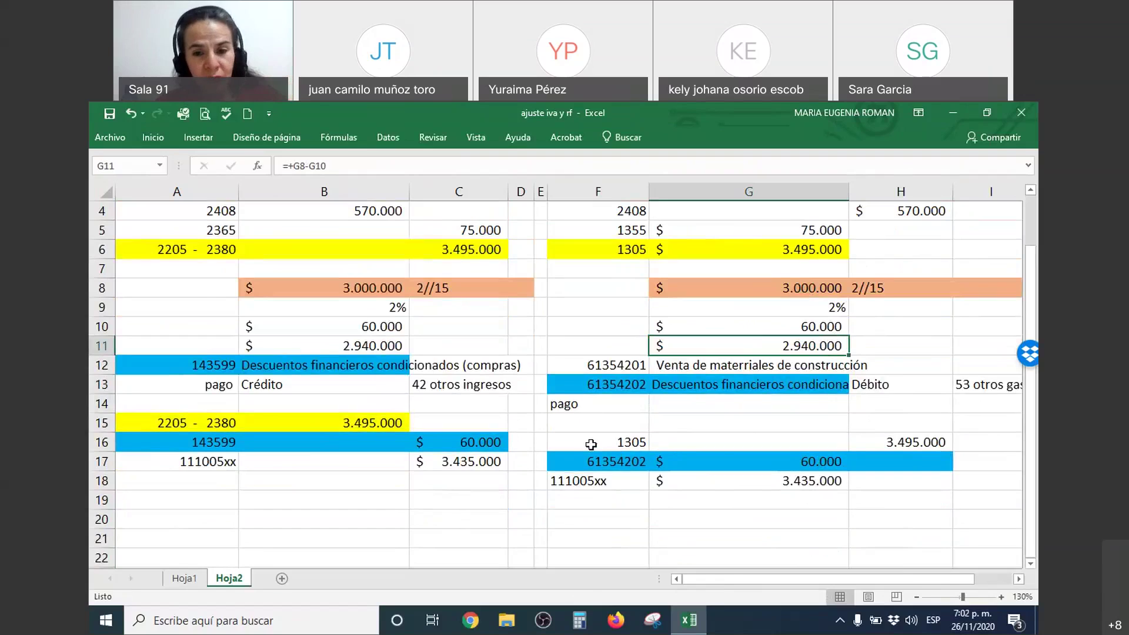
drag(591, 445, 932, 442)
right_click(932, 442)
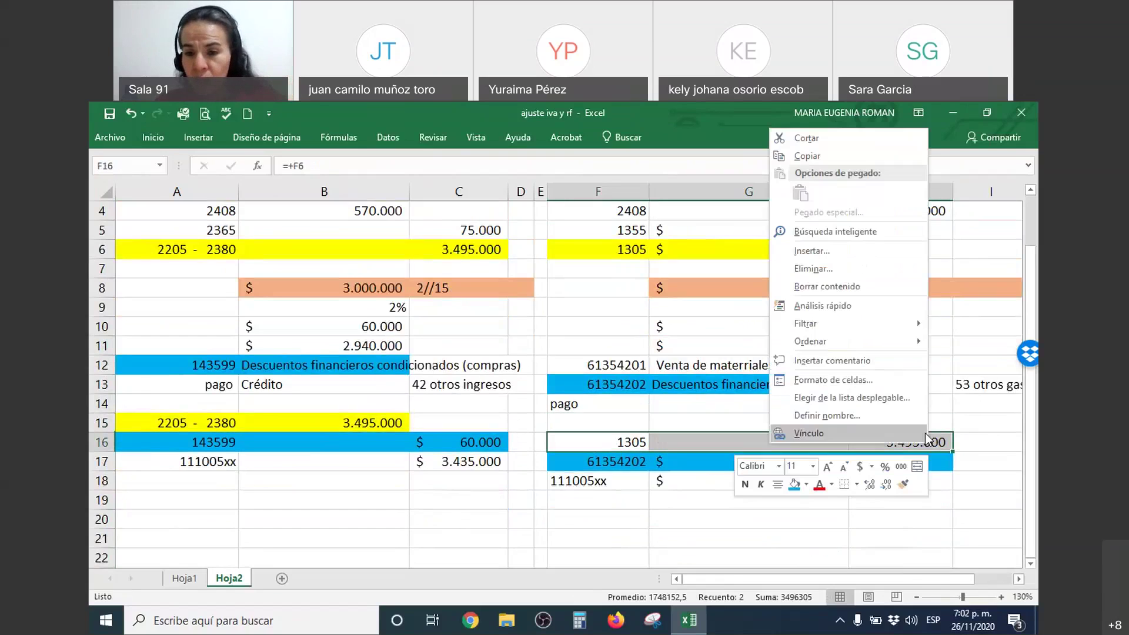
click(807, 485)
click(834, 432)
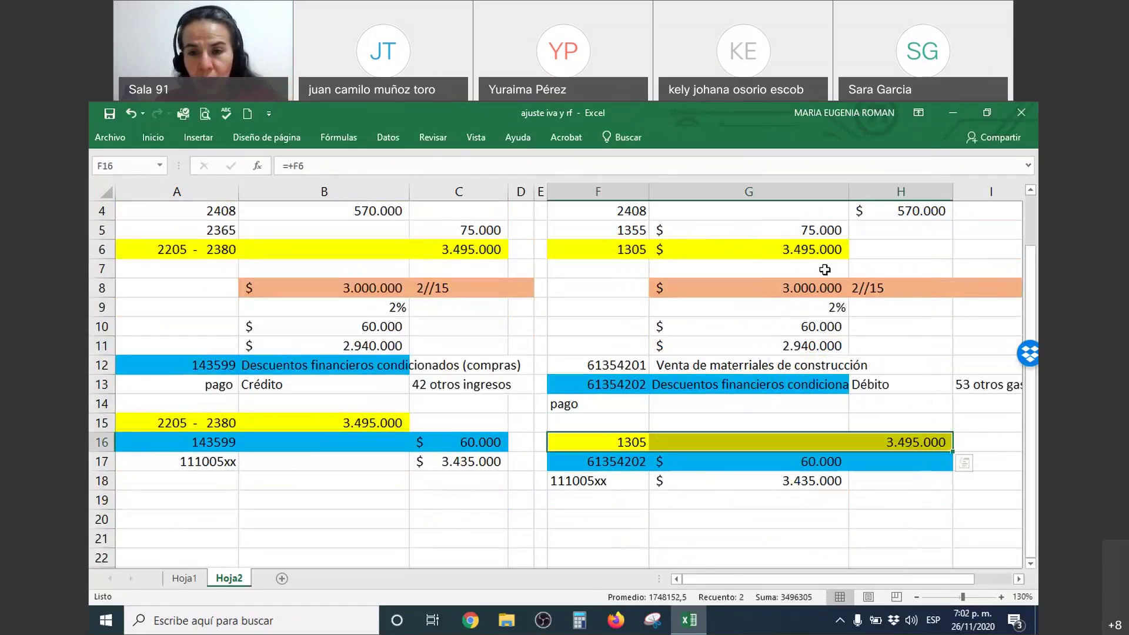
Step: Compare the seller's receivable in row 6 with the payment entry lines in rows 16 to 18
click(825, 269)
drag(618, 248, 781, 246)
drag(562, 441, 923, 438)
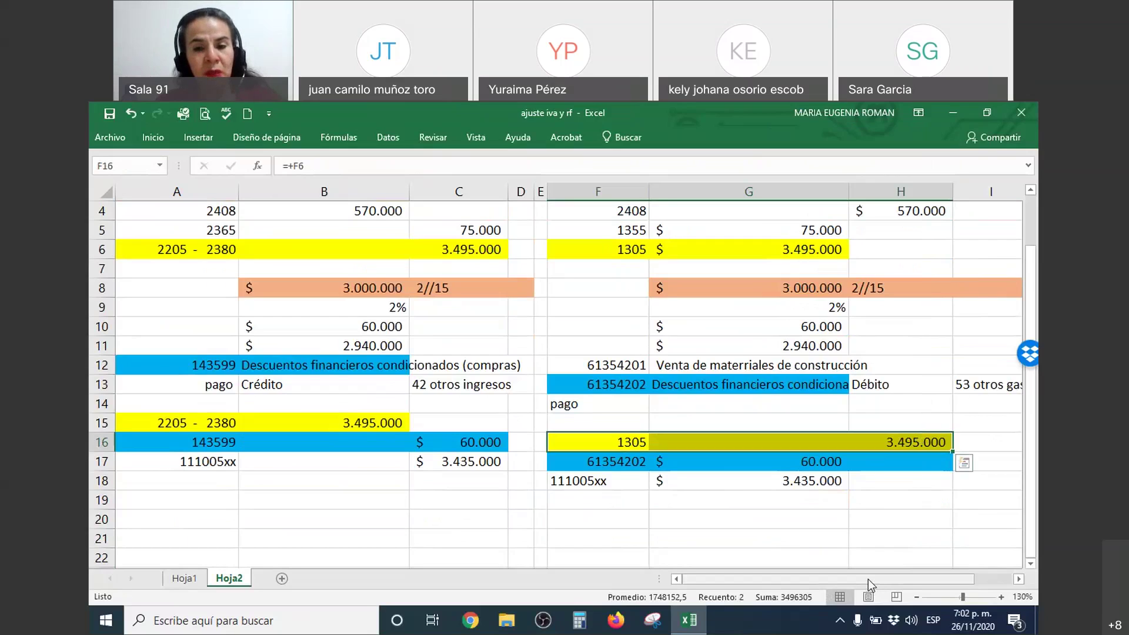
drag(611, 464, 796, 463)
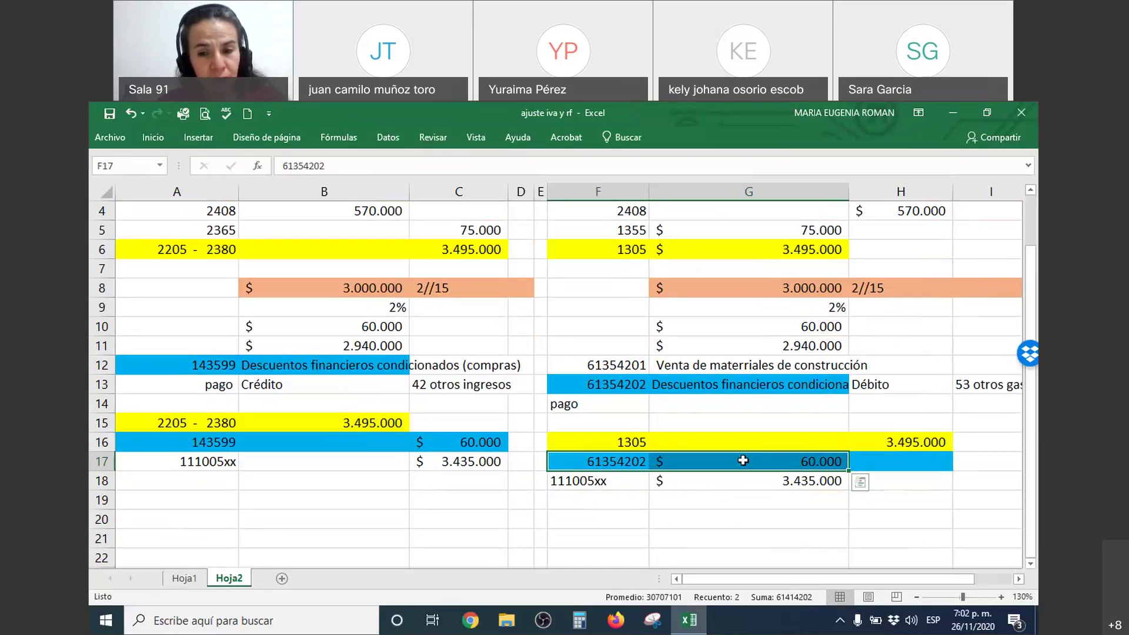
drag(625, 480, 780, 478)
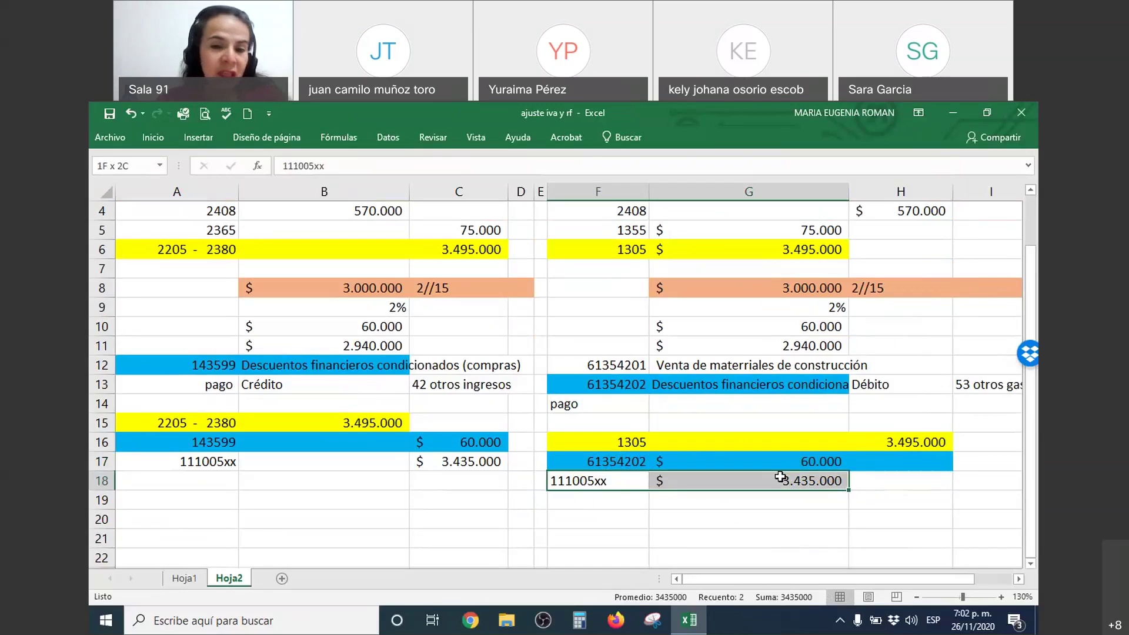
Step: Replace the seller's bank account code in F18 with "1110 - 1105"
click(588, 480)
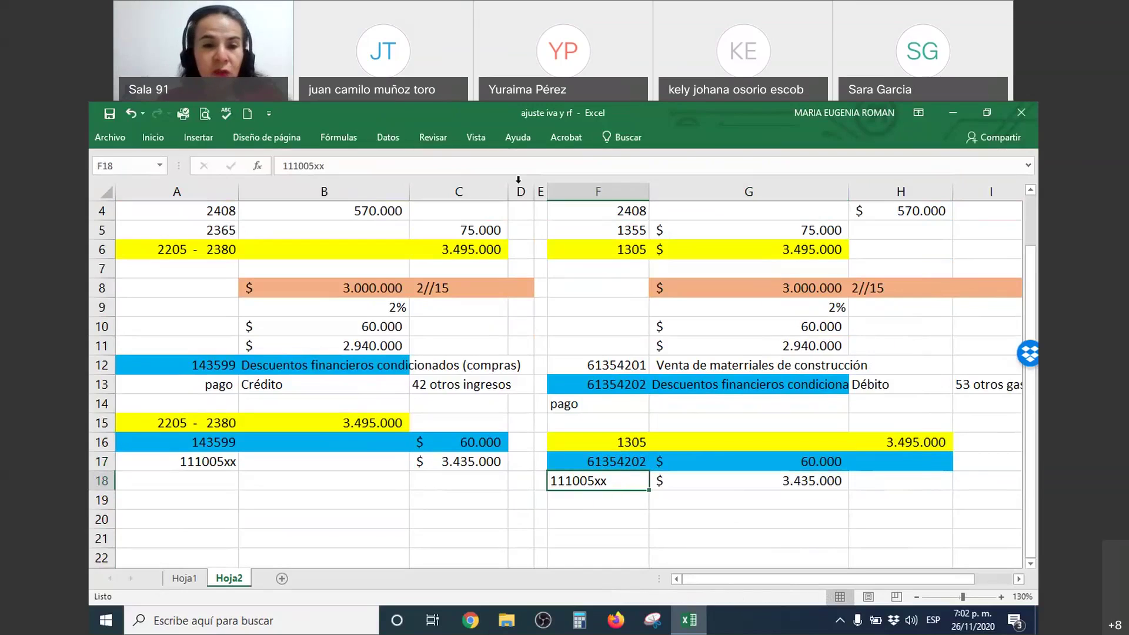
click(413, 170)
text(- 1)
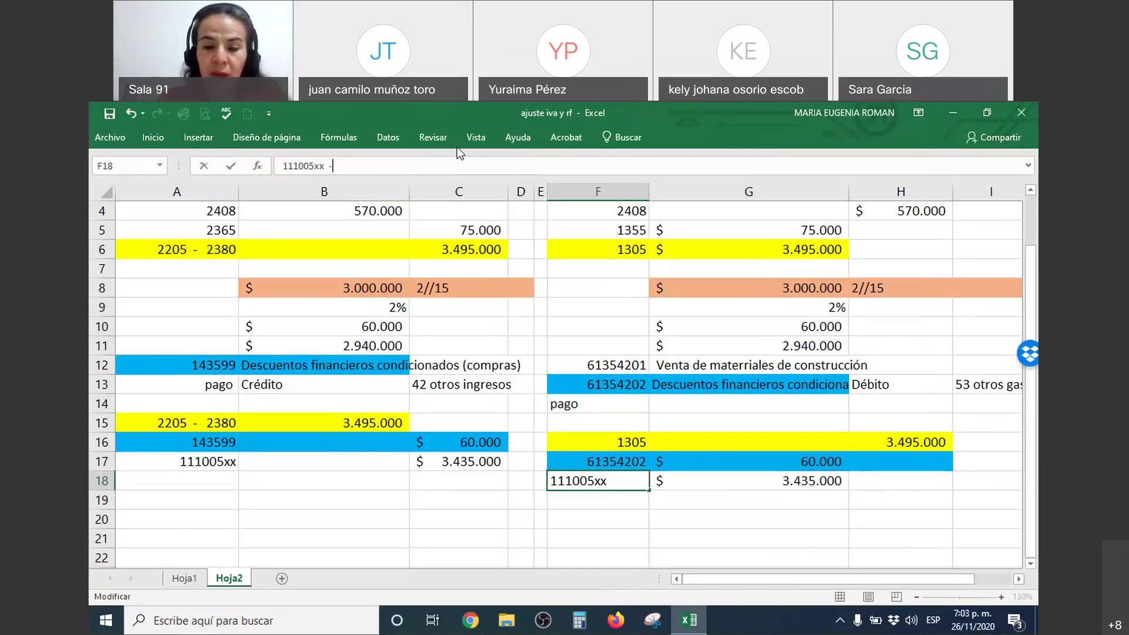
key(BackSpace)
key(BackSpace)
key(BackSpace)
key(BackSpace)
key(BackSpace)
key(BackSpace)
key(BackSpace)
key(BackSpace)
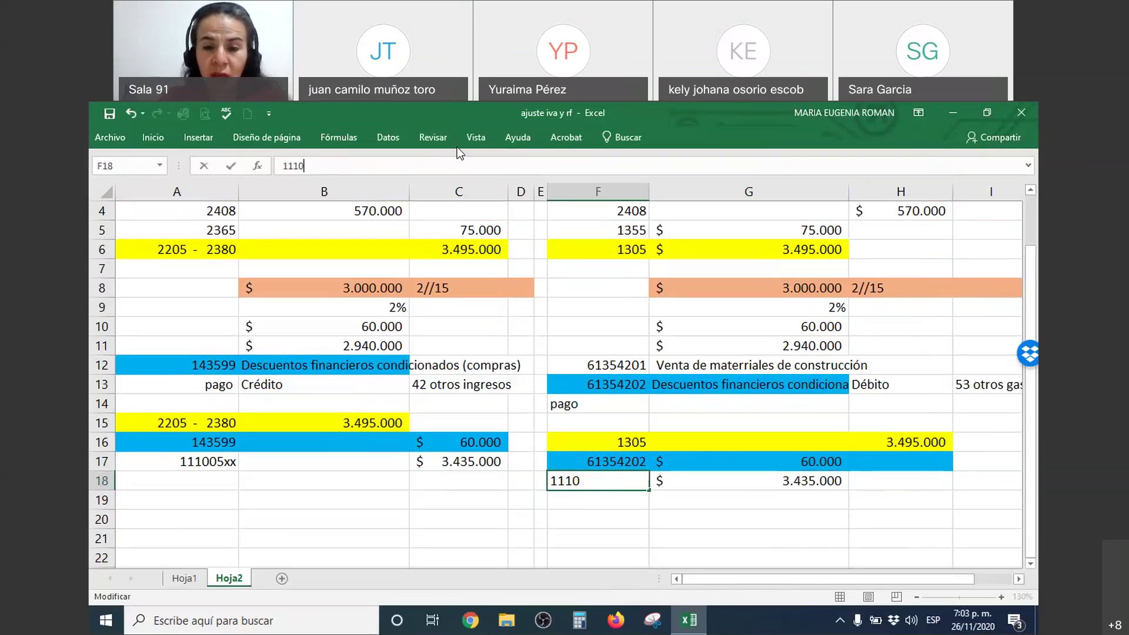
text(- 11 05)
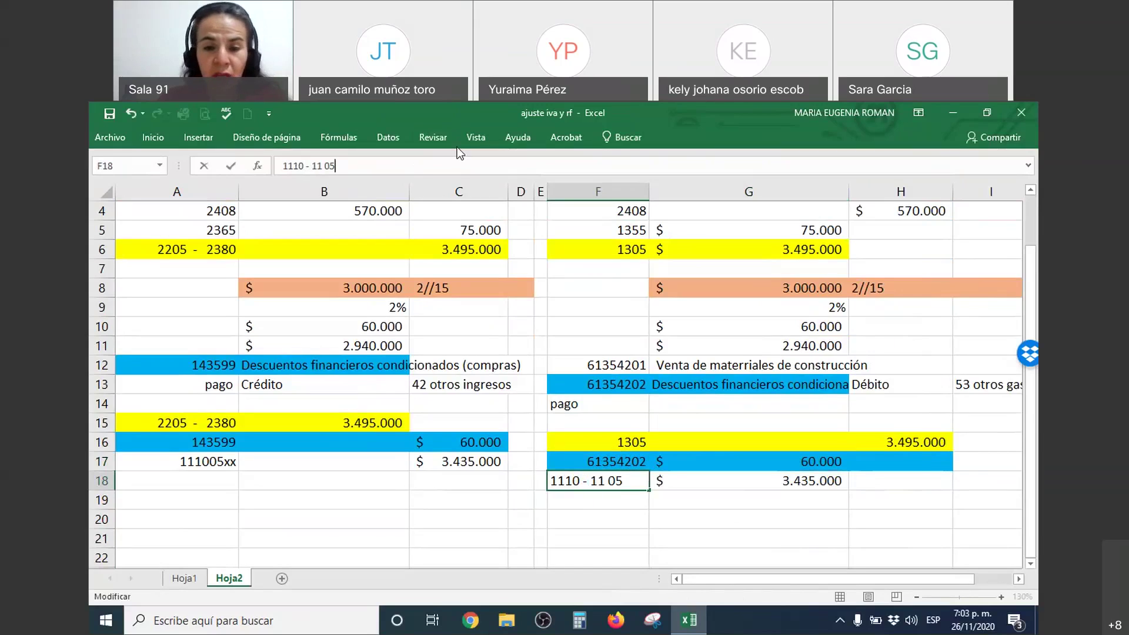
key(BackSpace)
key(BackSpace)
key(BackSpace)
text(05)
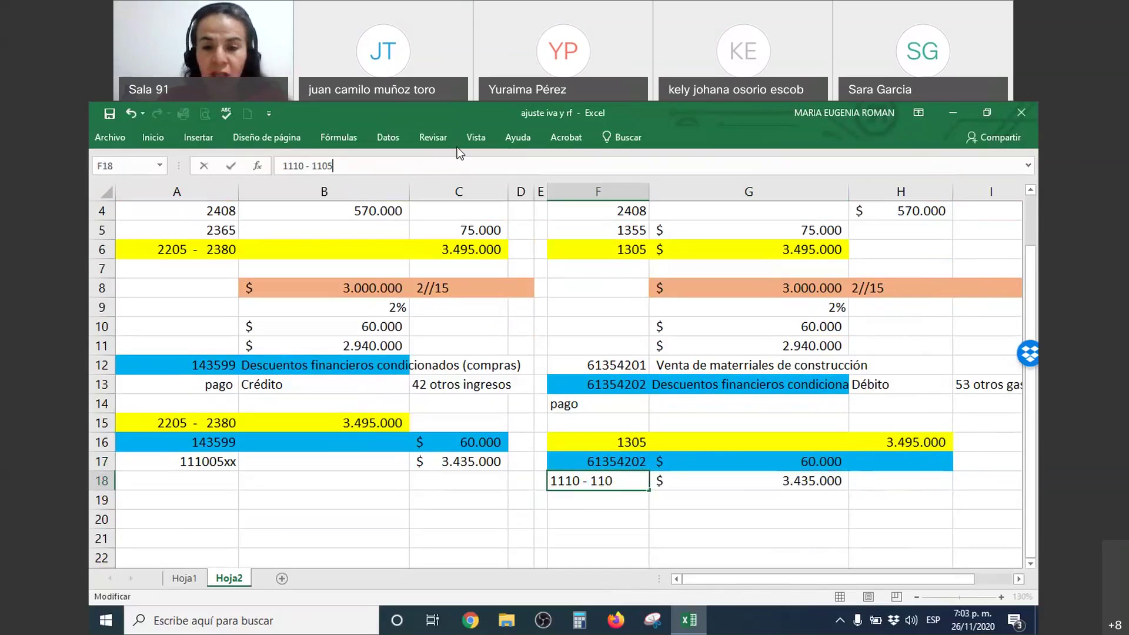
key(Return)
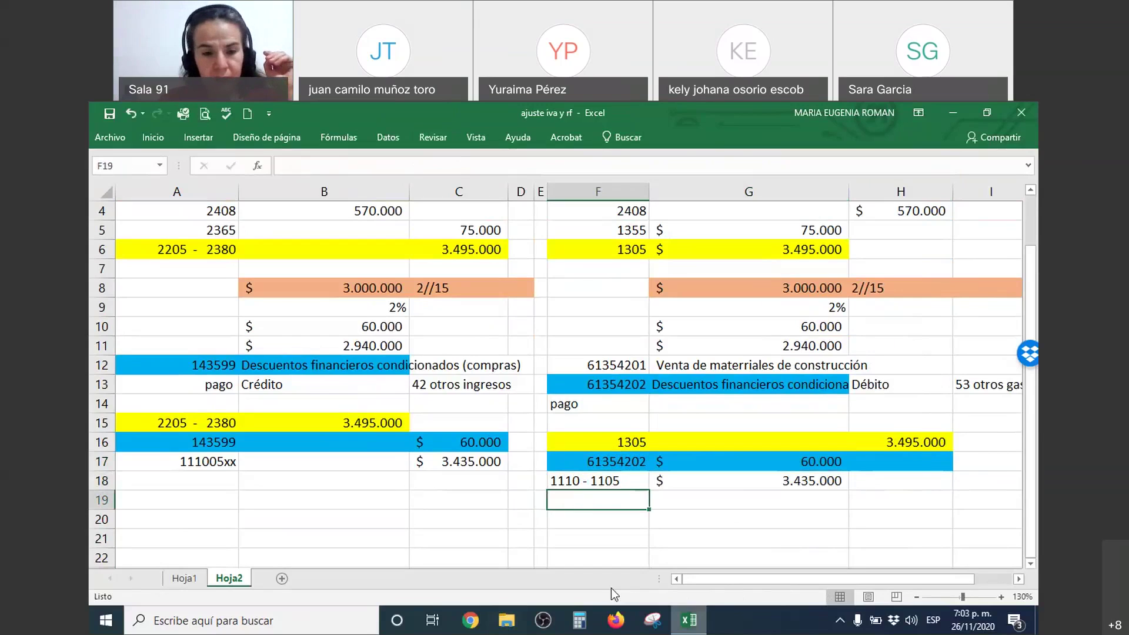
Step: Select the debit and credit amounts in I7:J25 on sheet Hoja1 and bring up their formatting options
click(181, 582)
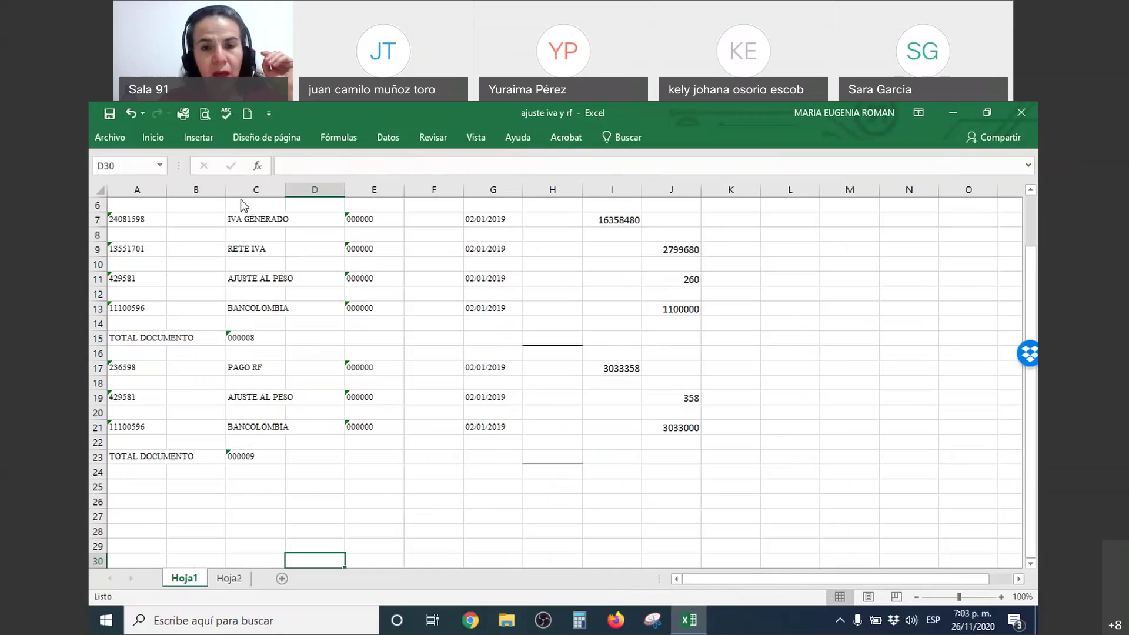
drag(615, 220, 659, 489)
right_click(660, 489)
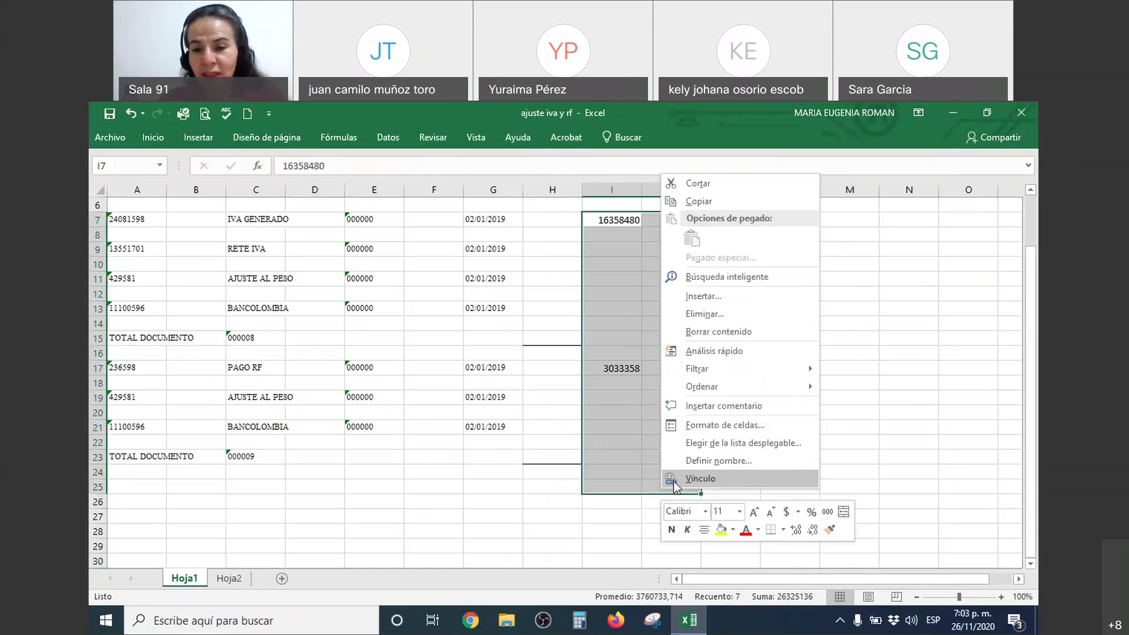
Step: Enlarge the amounts in I7:J25 to font size 12 and apply the dollar accounting format
click(753, 512)
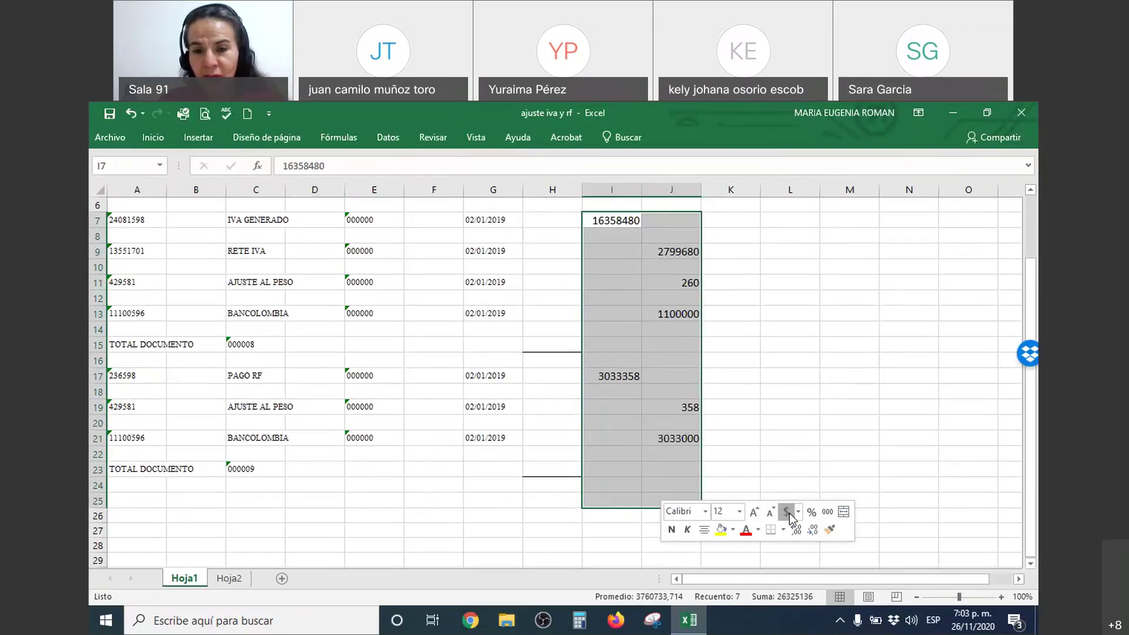
click(786, 511)
click(841, 436)
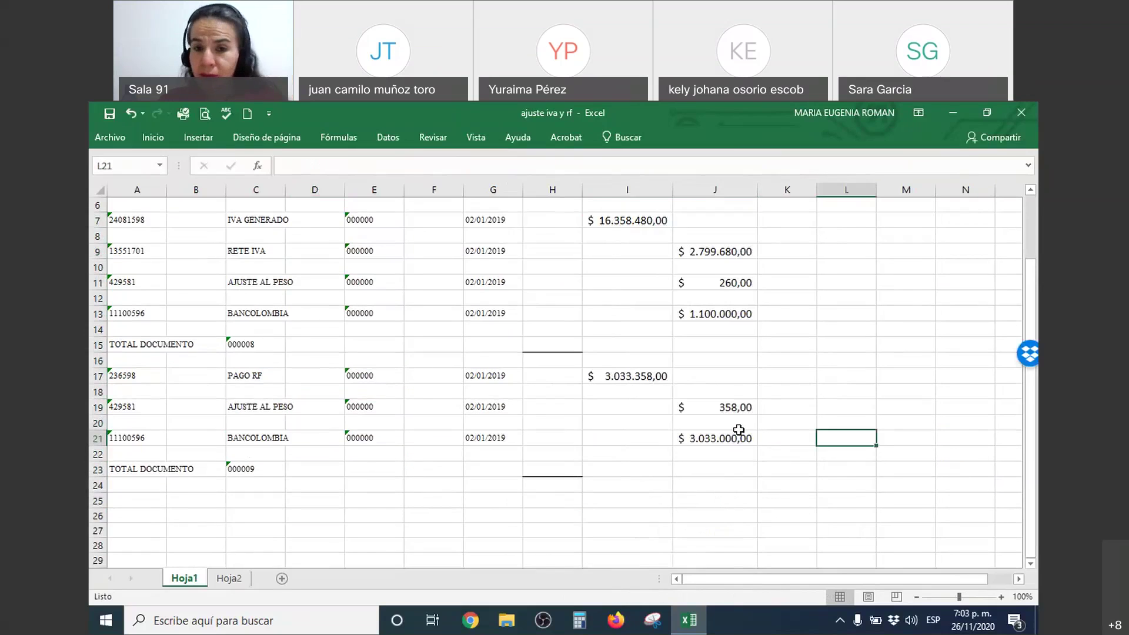
Step: Format all of columns I and J as dollar accounting amounts without decimals
drag(612, 190, 704, 191)
right_click(704, 190)
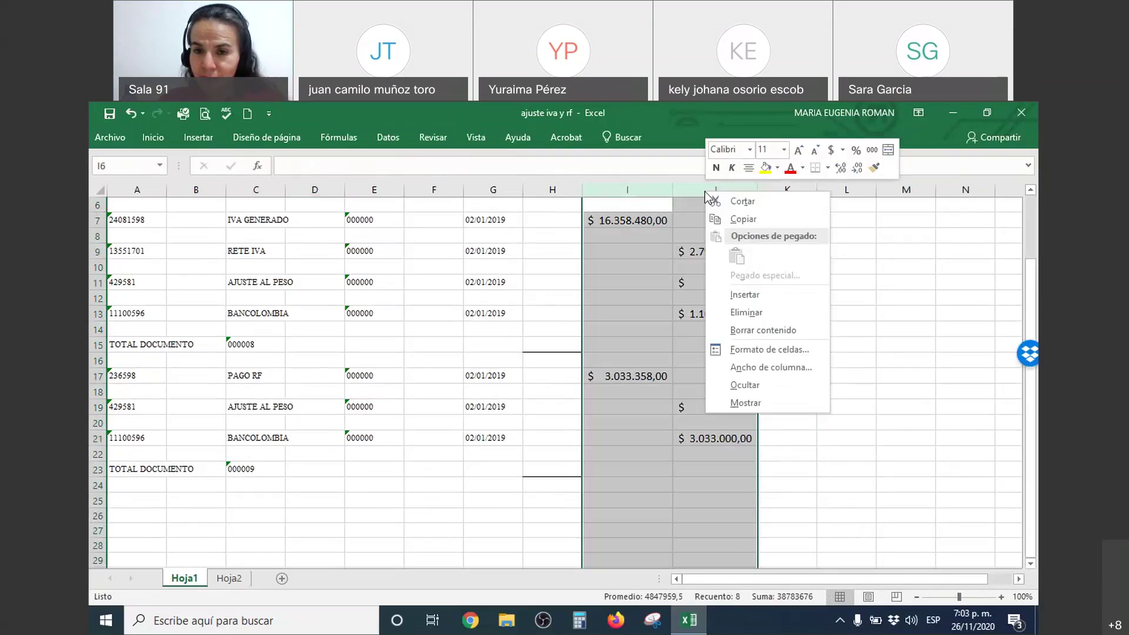
click(841, 170)
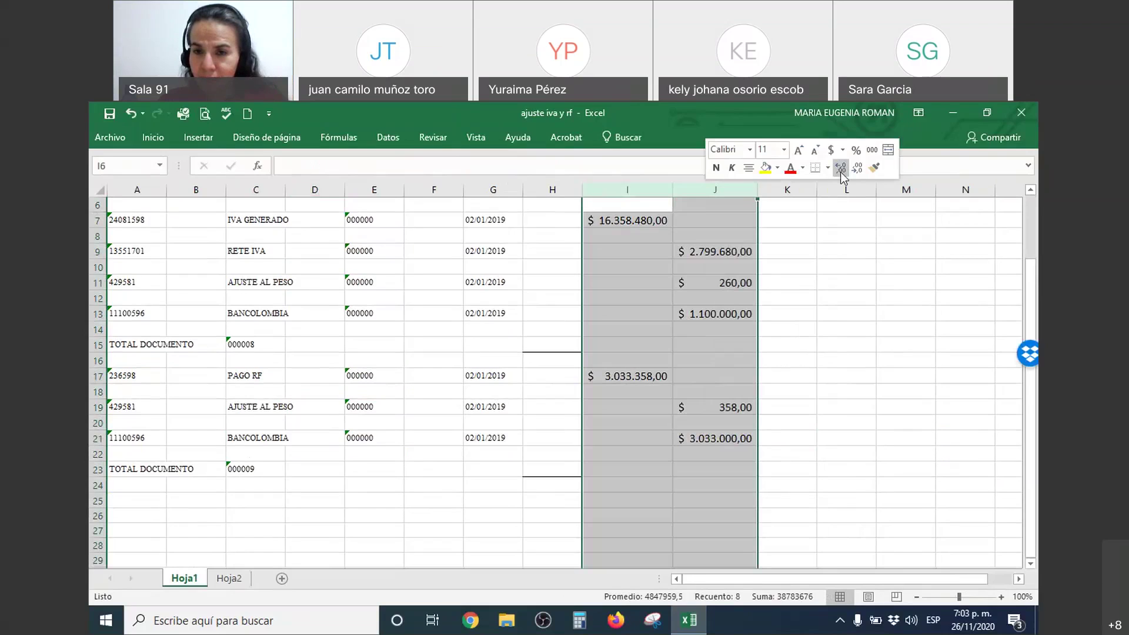
click(870, 150)
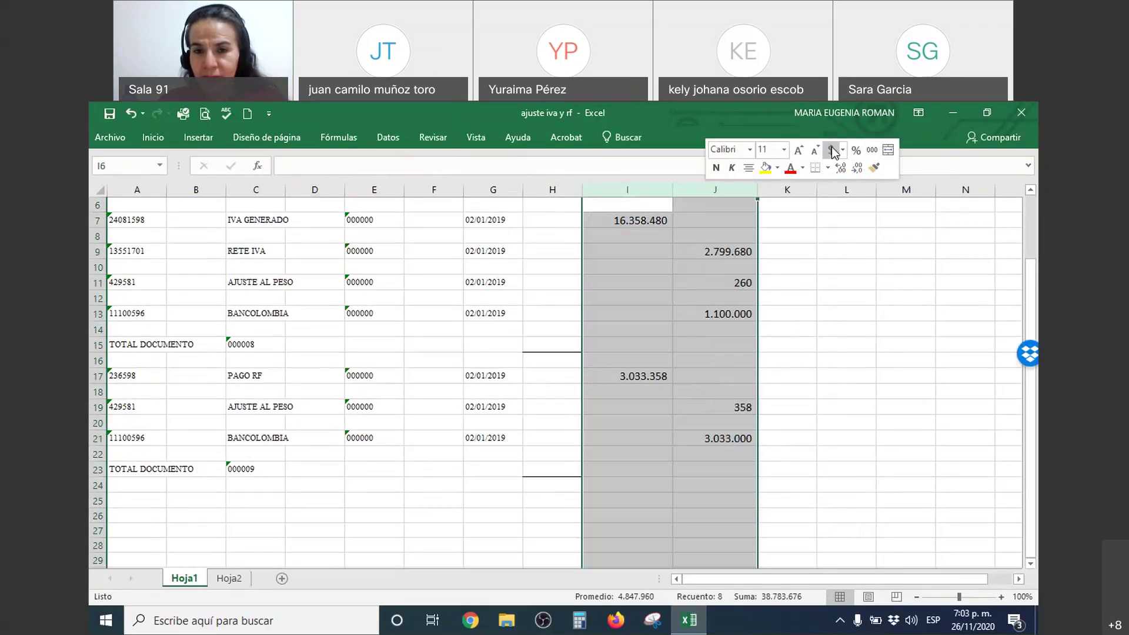
click(833, 151)
click(856, 168)
click(856, 169)
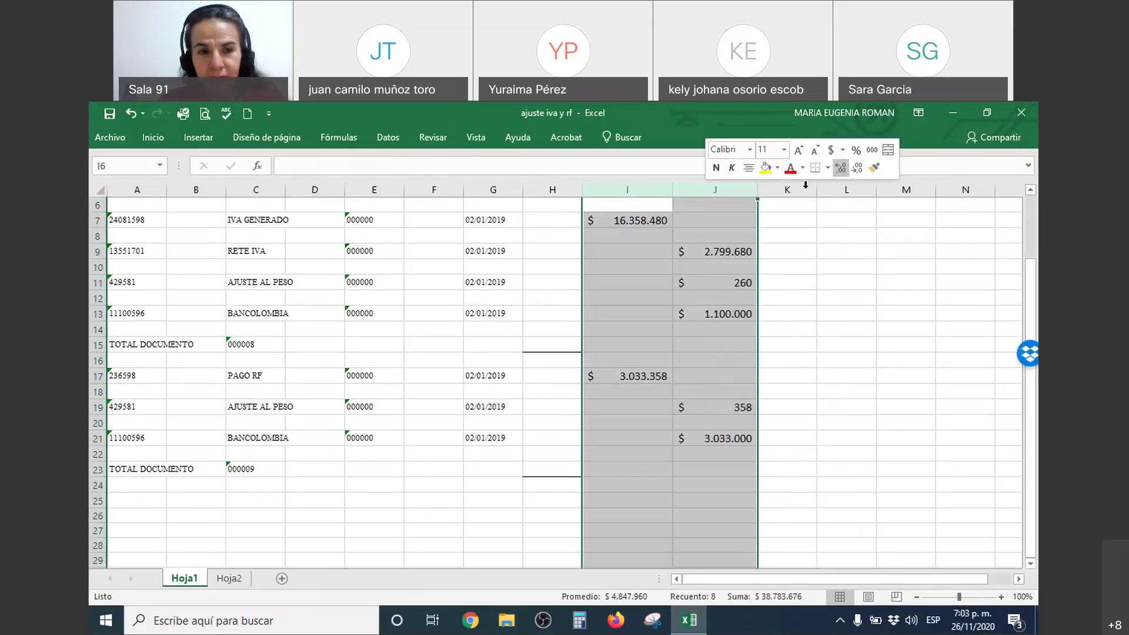
click(627, 251)
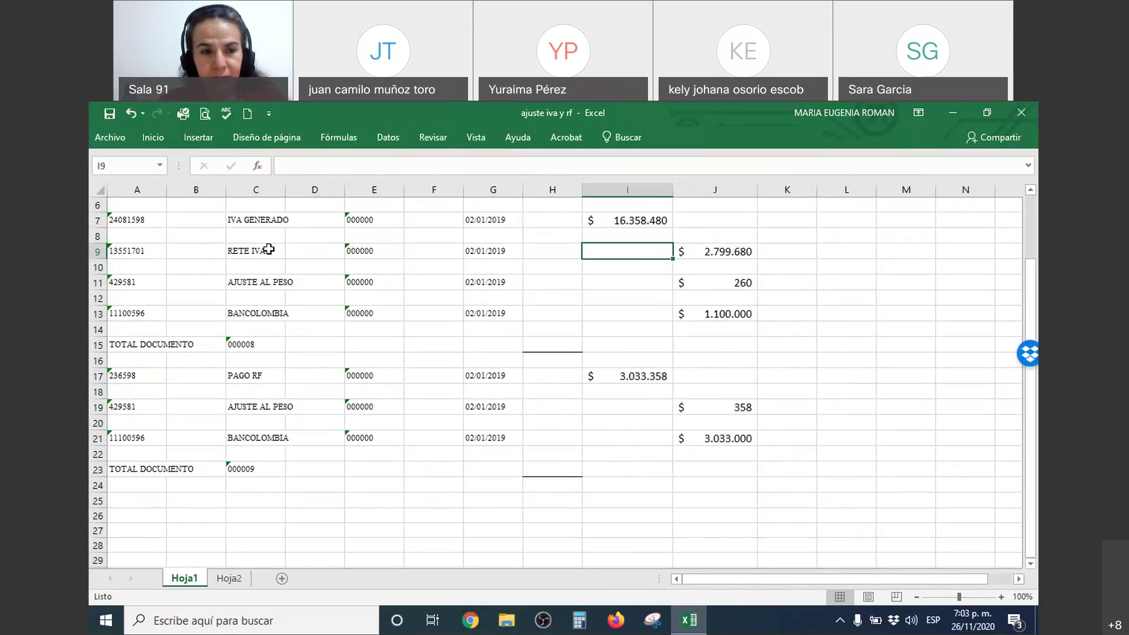
Step: Insert two blank rows above the TOTAL DOCUMENTO 000008 row
click(99, 344)
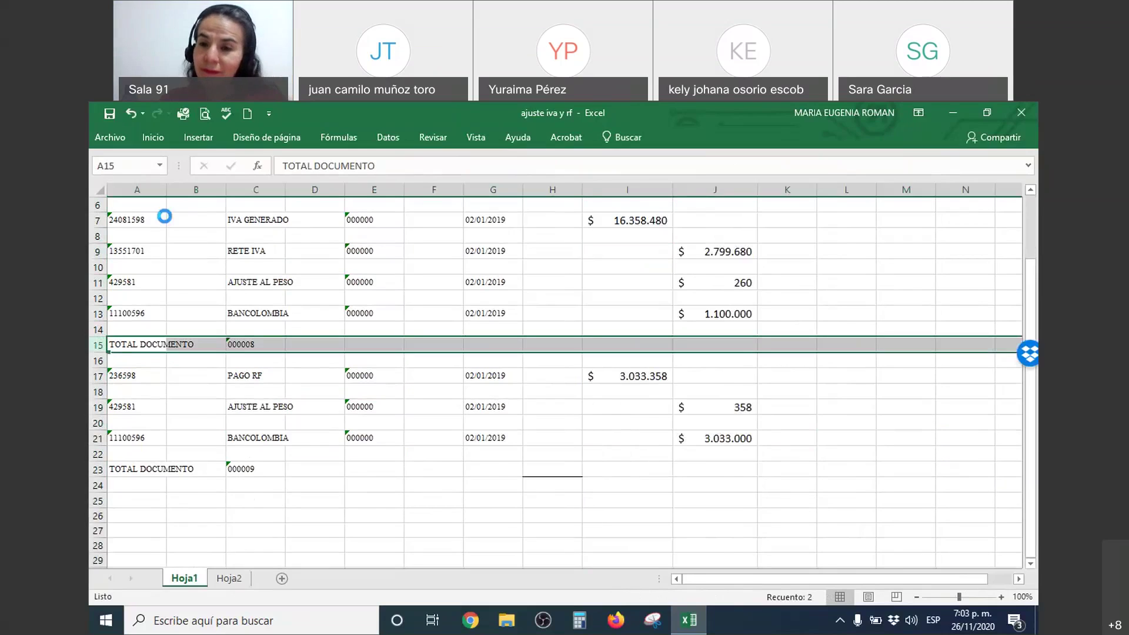
key(ctrl+plus)
key(ctrl+plus)
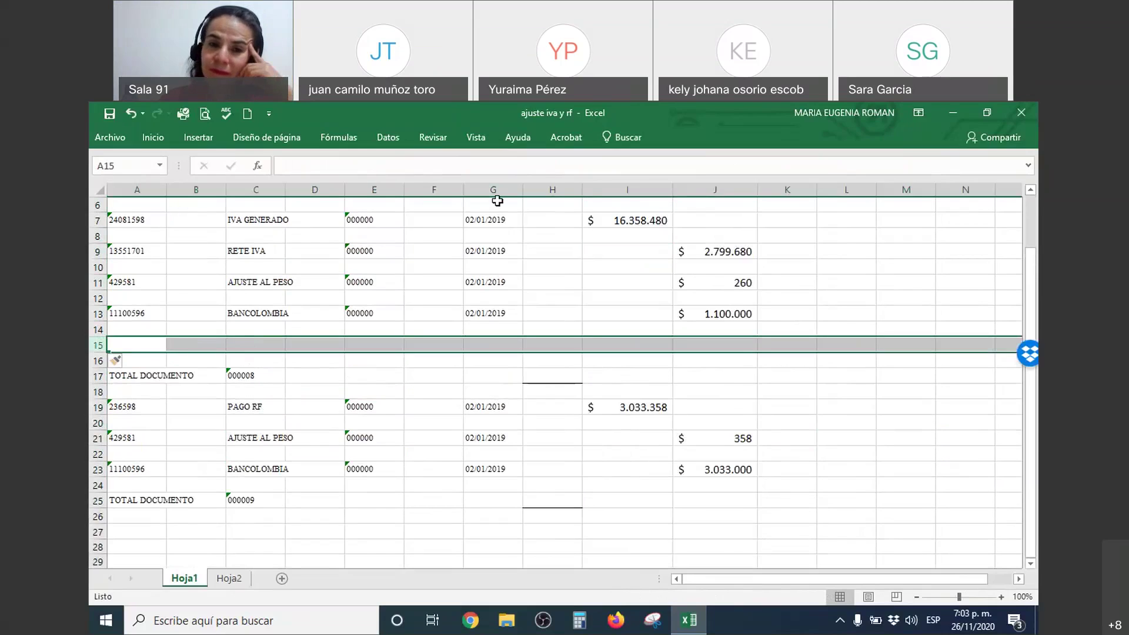
Step: Narrow columns D through G and insert two blank rows above the IVA GENERADO entry
drag(503, 193, 312, 194)
click(395, 220)
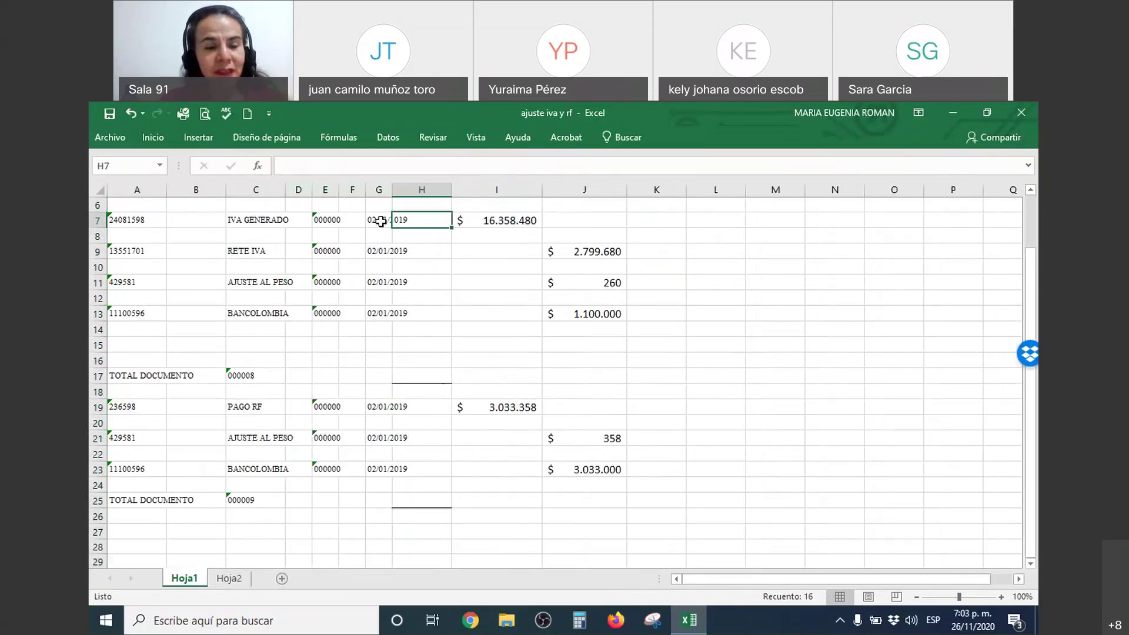
drag(98, 205, 125, 181)
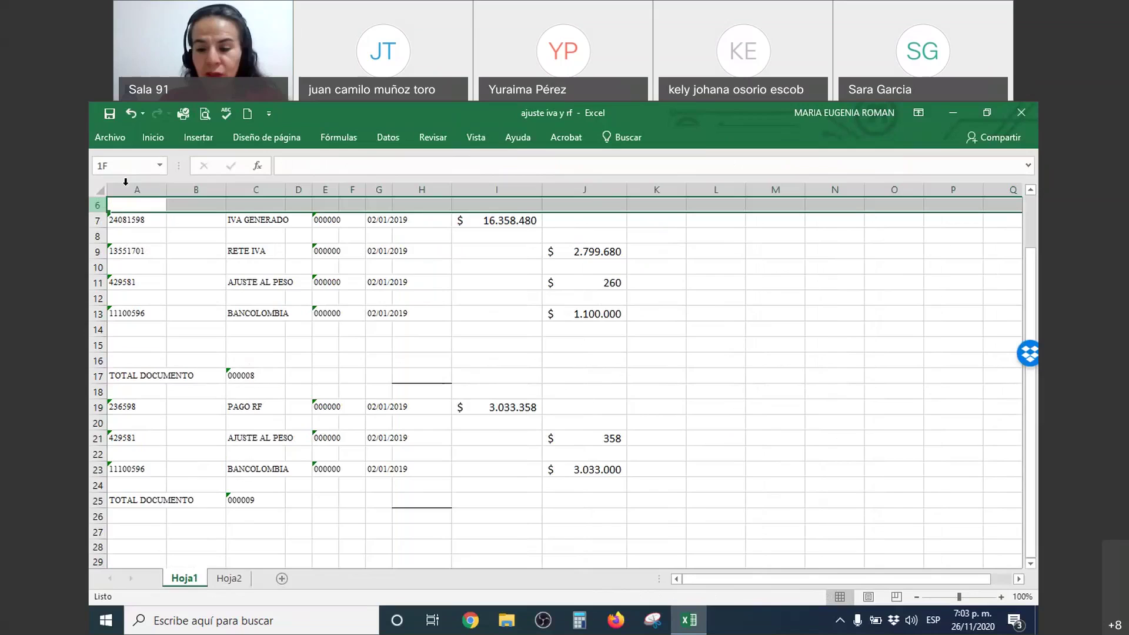
key(ctrl+plus)
key(ctrl+plus)
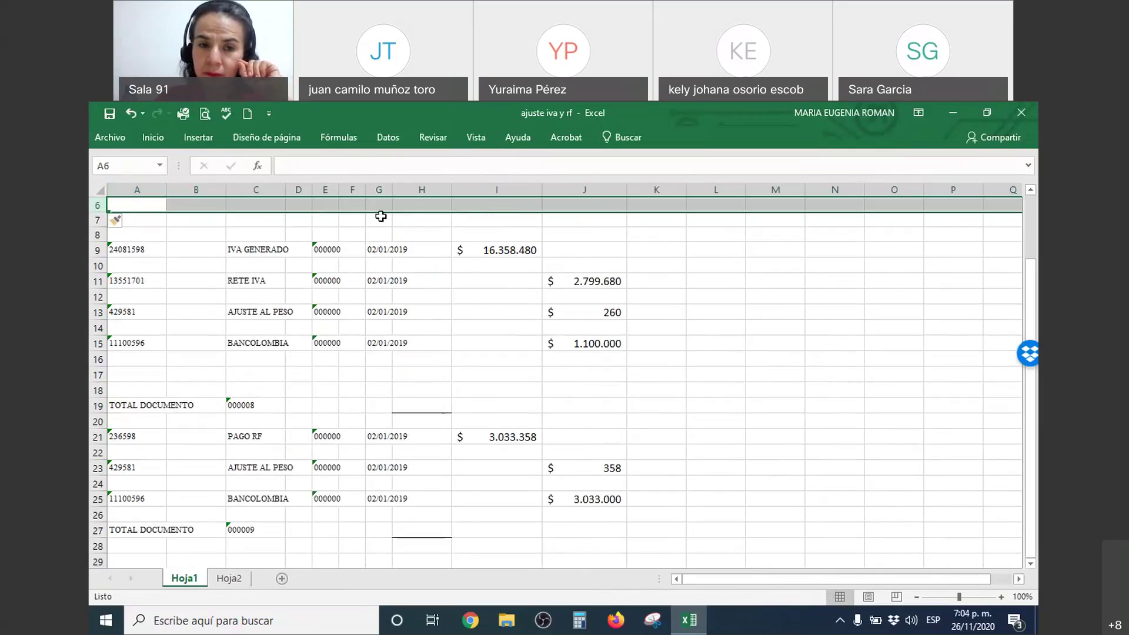
Step: Clear the 000000 codes and dates from E9:H25, beside the accounts from IVA GENERADO down to the last BANCOLOMBIA
click(379, 190)
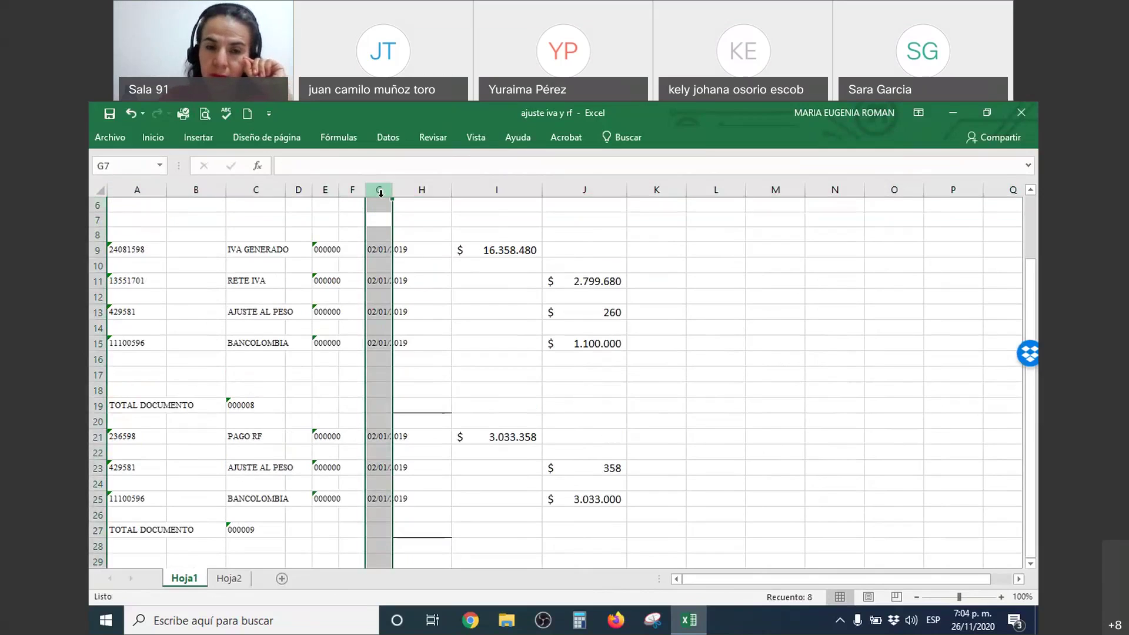
click(402, 265)
drag(405, 249, 318, 504)
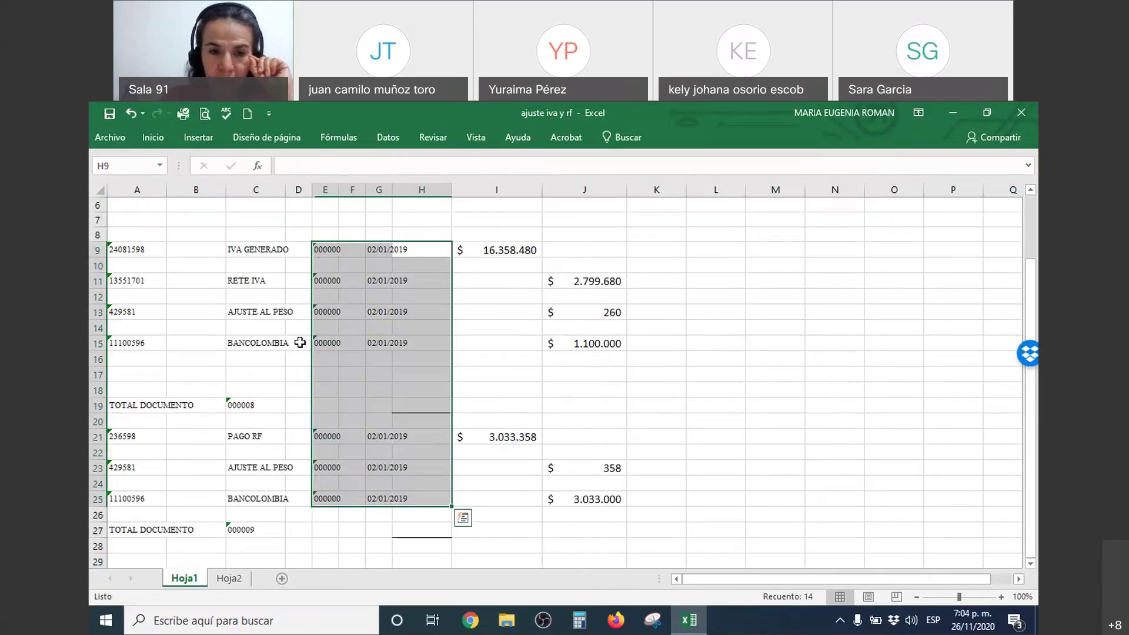
key(Delete)
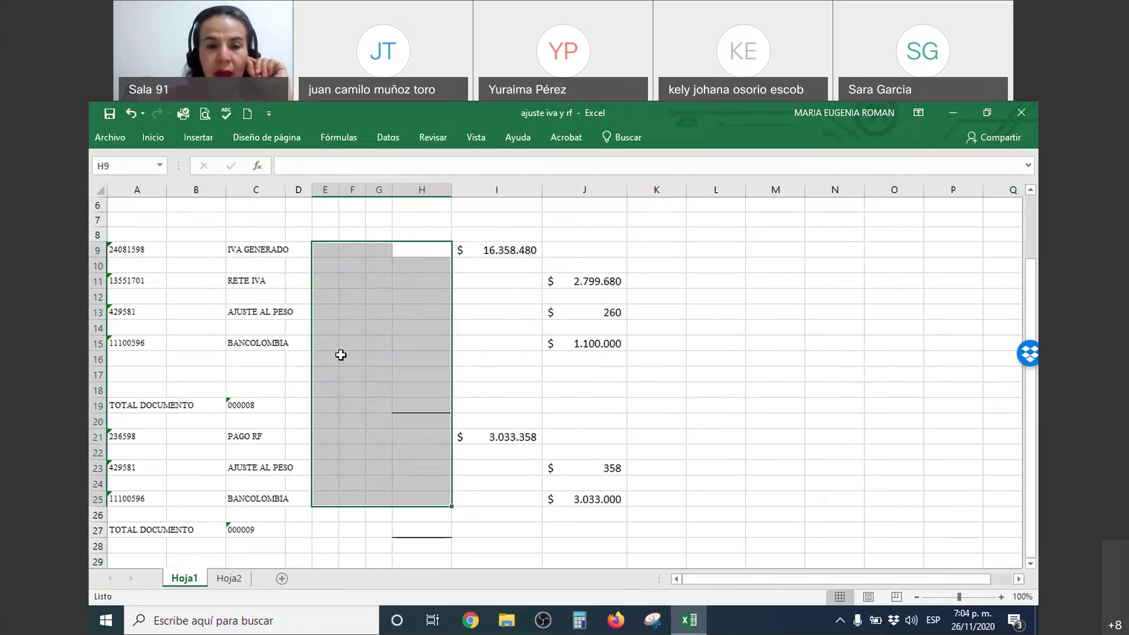
drag(423, 344, 447, 323)
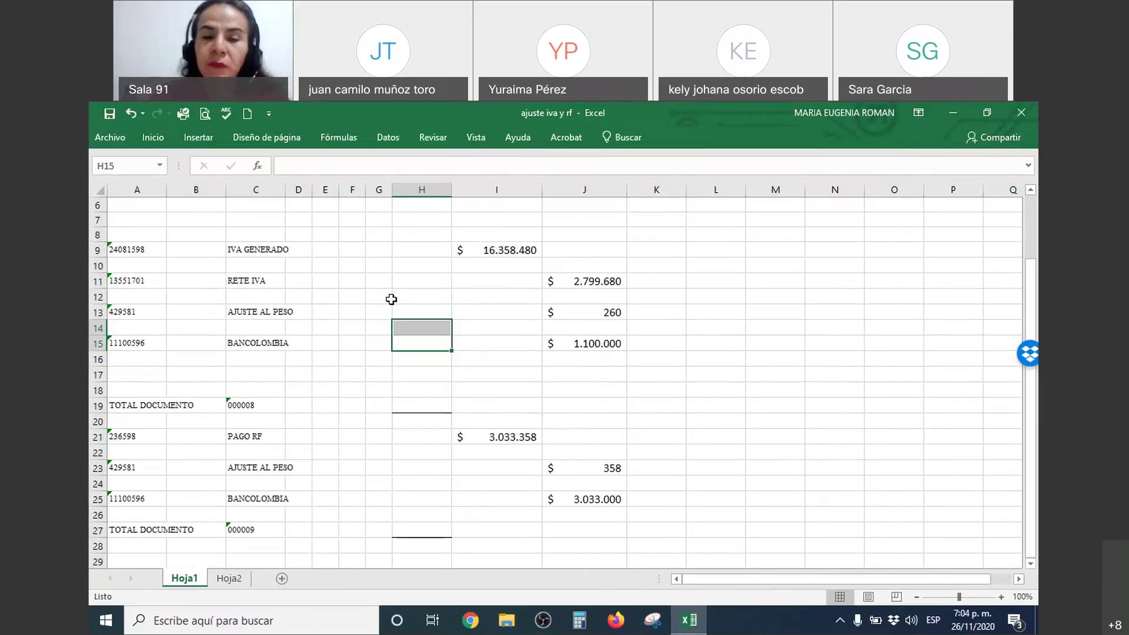
Step: Fill the IVA GENERADO cells C9:I9 with yellow
drag(253, 250, 506, 252)
right_click(506, 251)
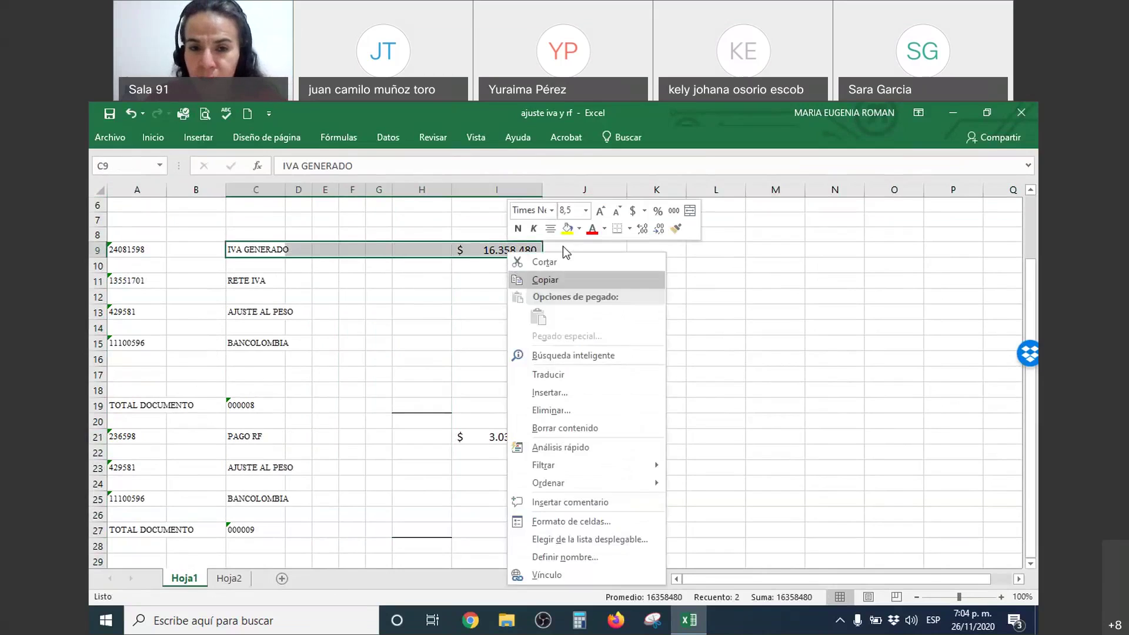
click(568, 228)
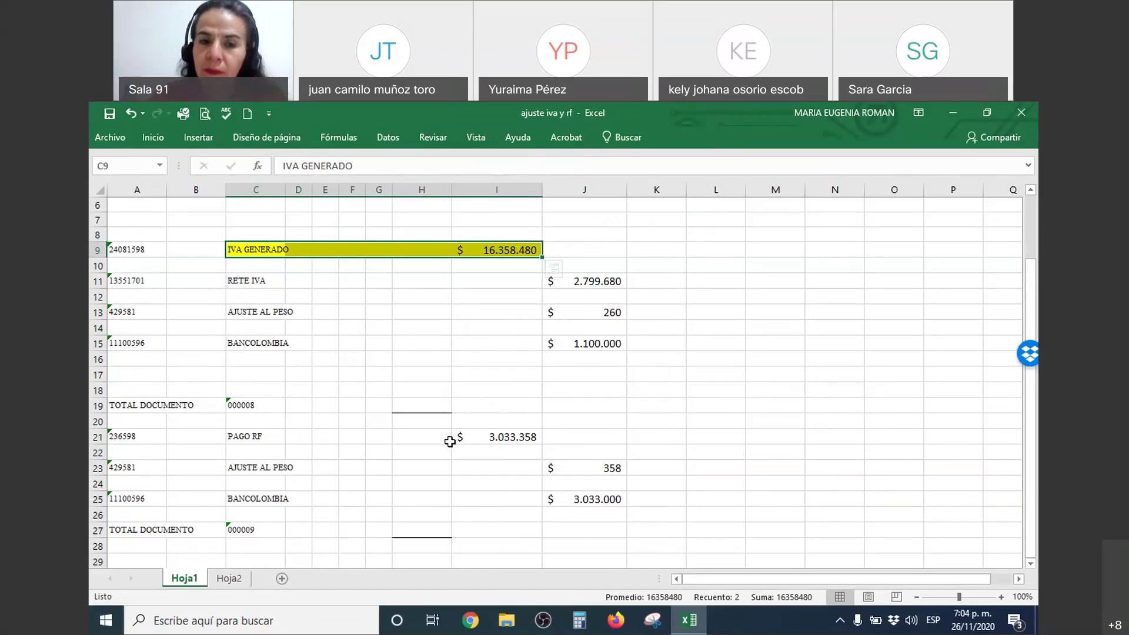
drag(124, 283, 579, 282)
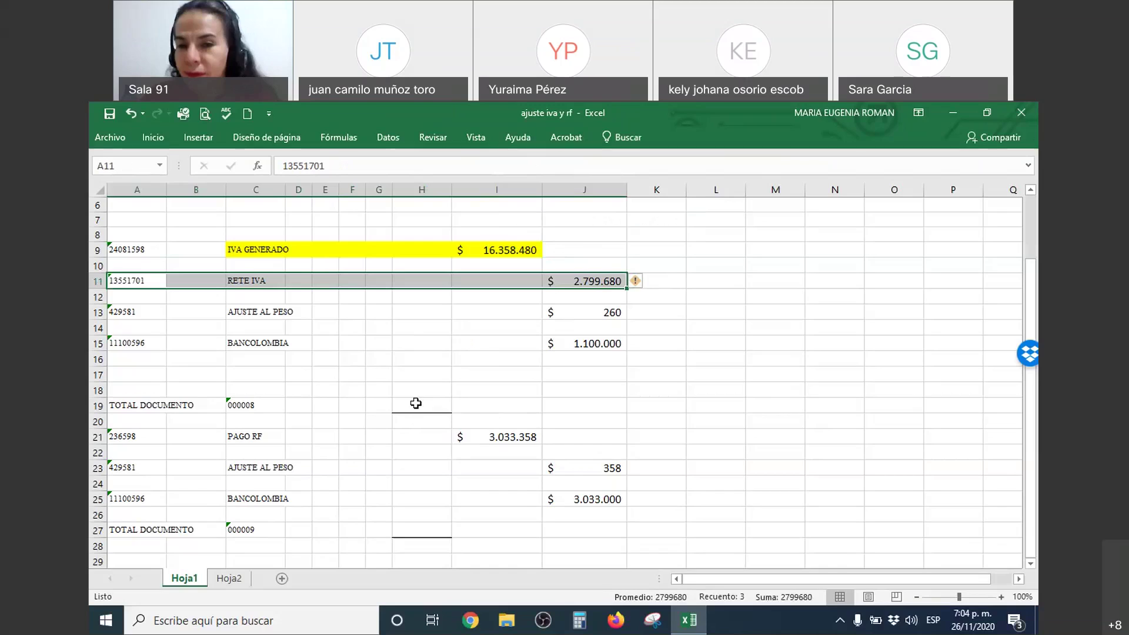
click(522, 342)
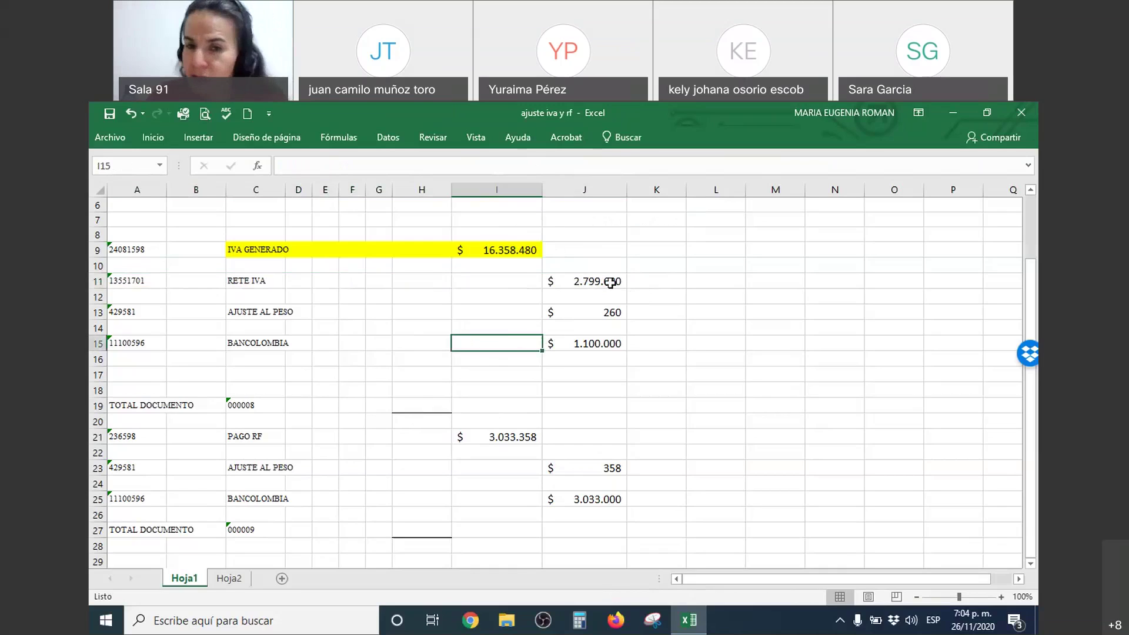
drag(608, 282, 608, 260)
drag(116, 250, 505, 250)
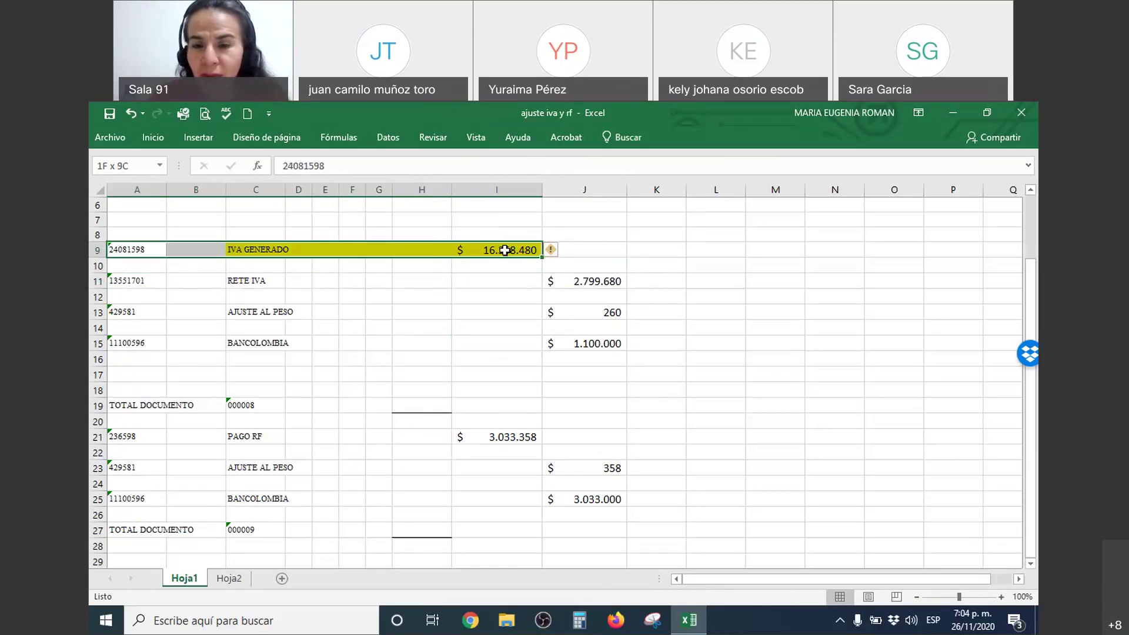
Step: Move the IVA DESCONTABLE entry in A5:J5 down to row 7, just above IVA GENERADO
click(586, 250)
scroll(676, 282, up, 1)
scroll(669, 300, up, 1)
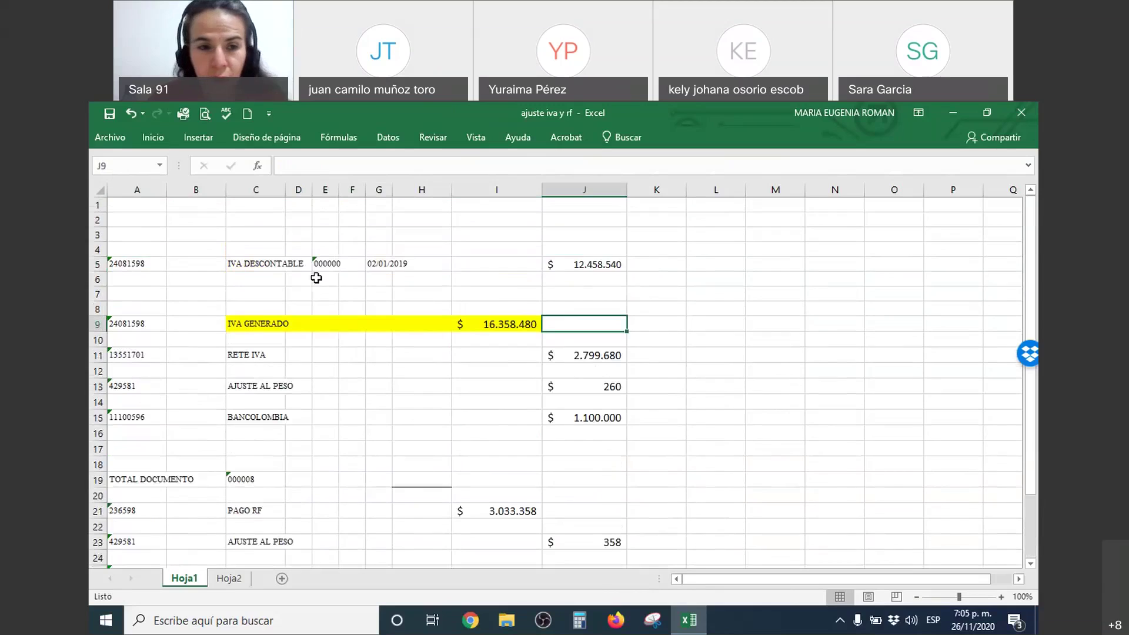
drag(121, 263, 585, 297)
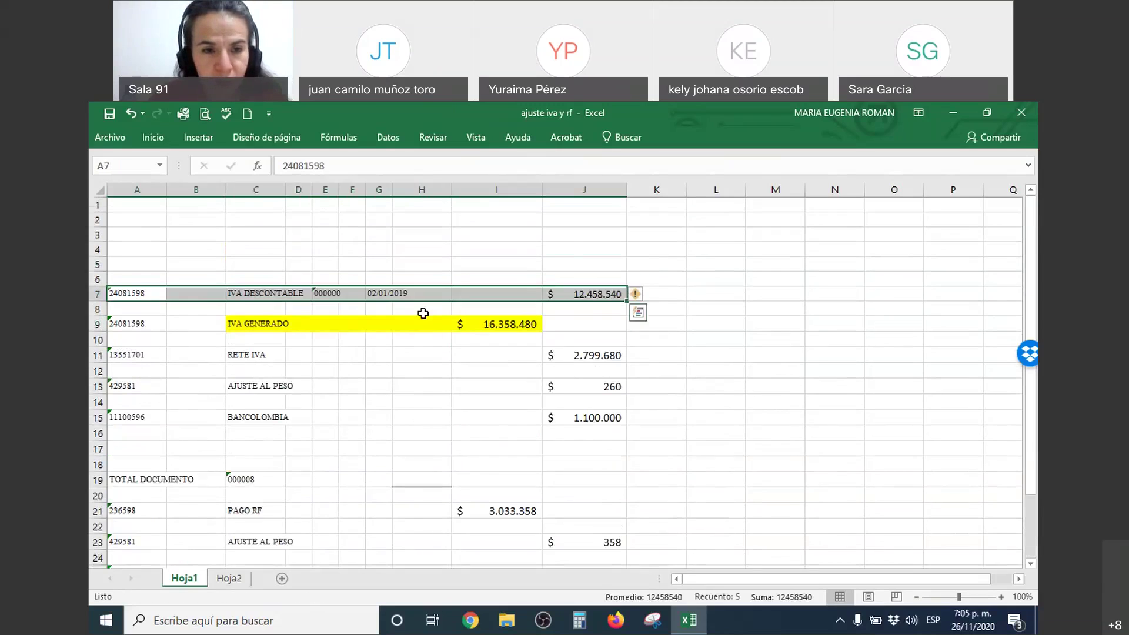
click(406, 306)
scroll(376, 288, down, 1)
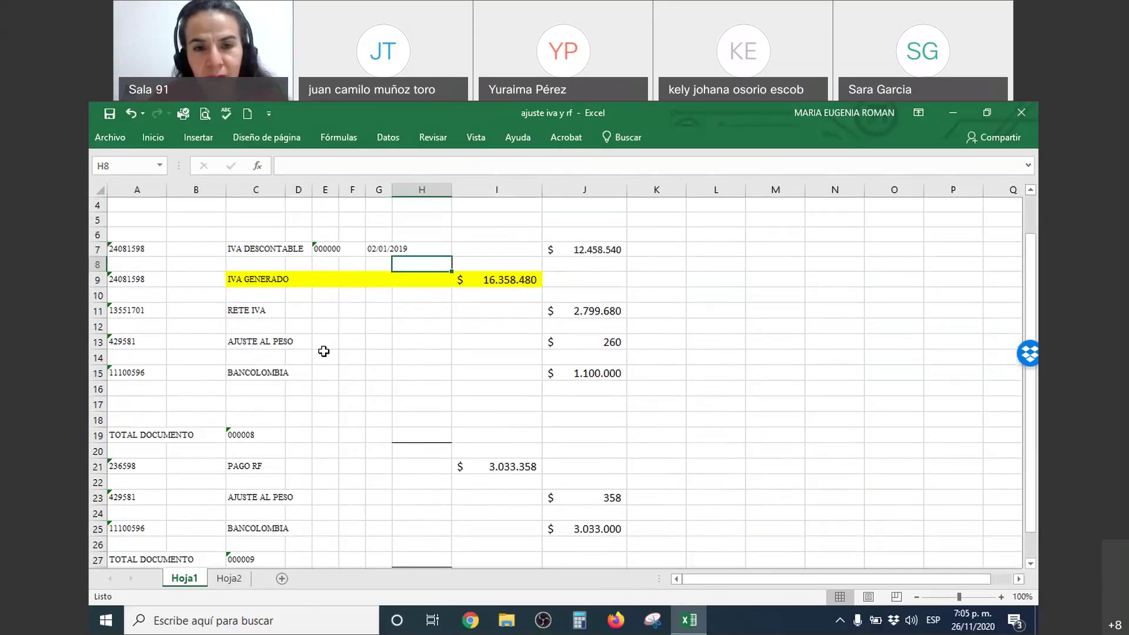
Step: Label the IVA GENERADO row by entering "ventas" in K9
click(377, 324)
drag(125, 280, 500, 284)
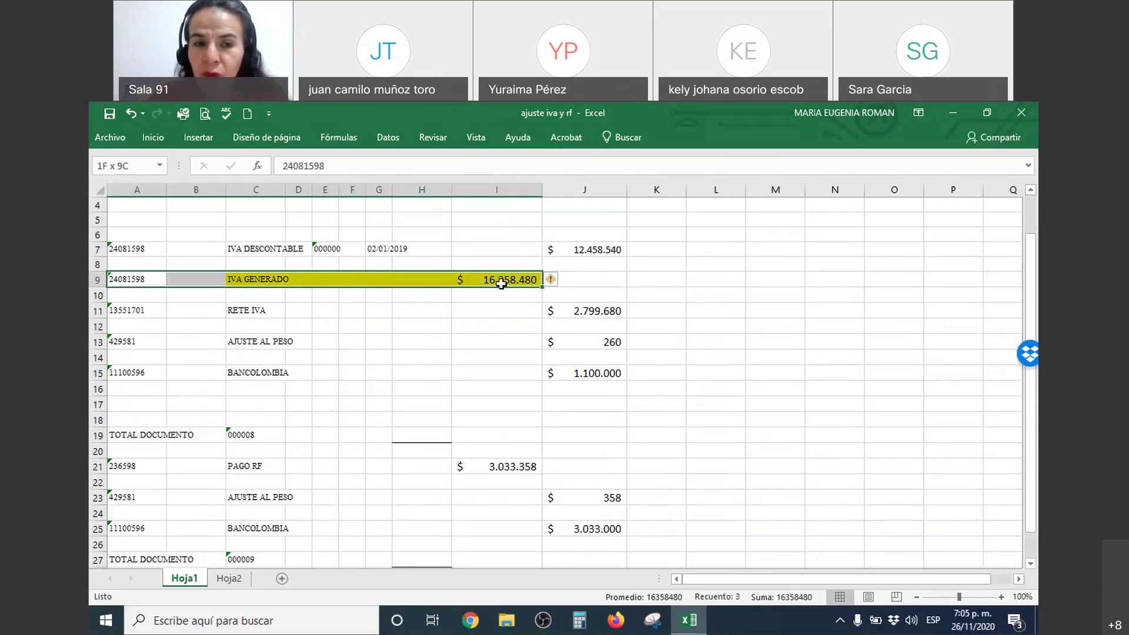
click(327, 277)
click(654, 280)
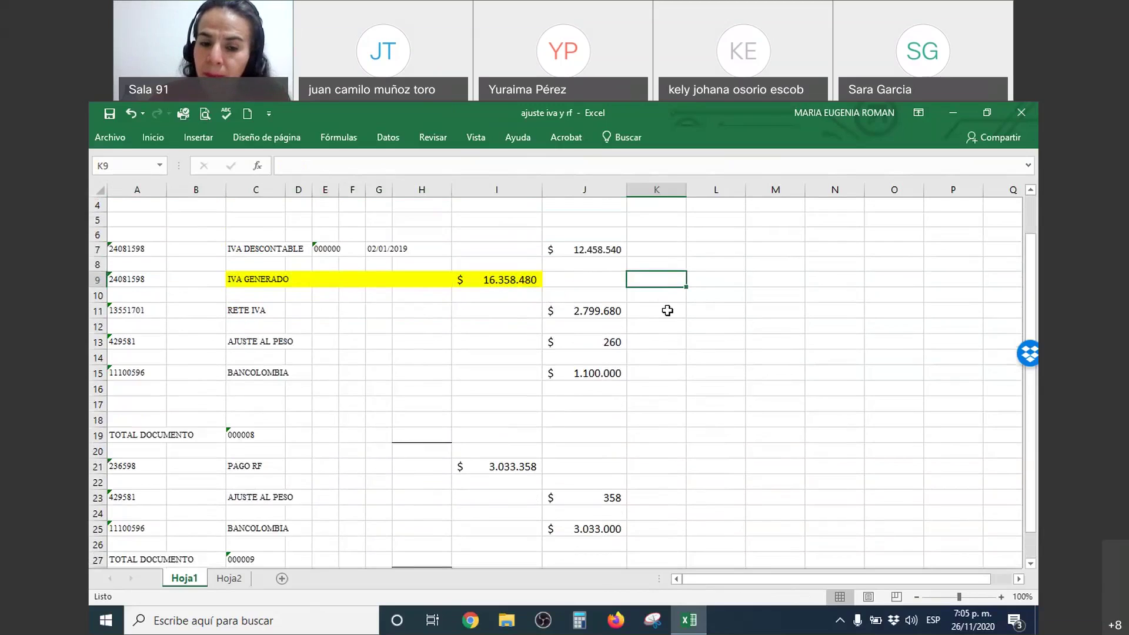
text(v)
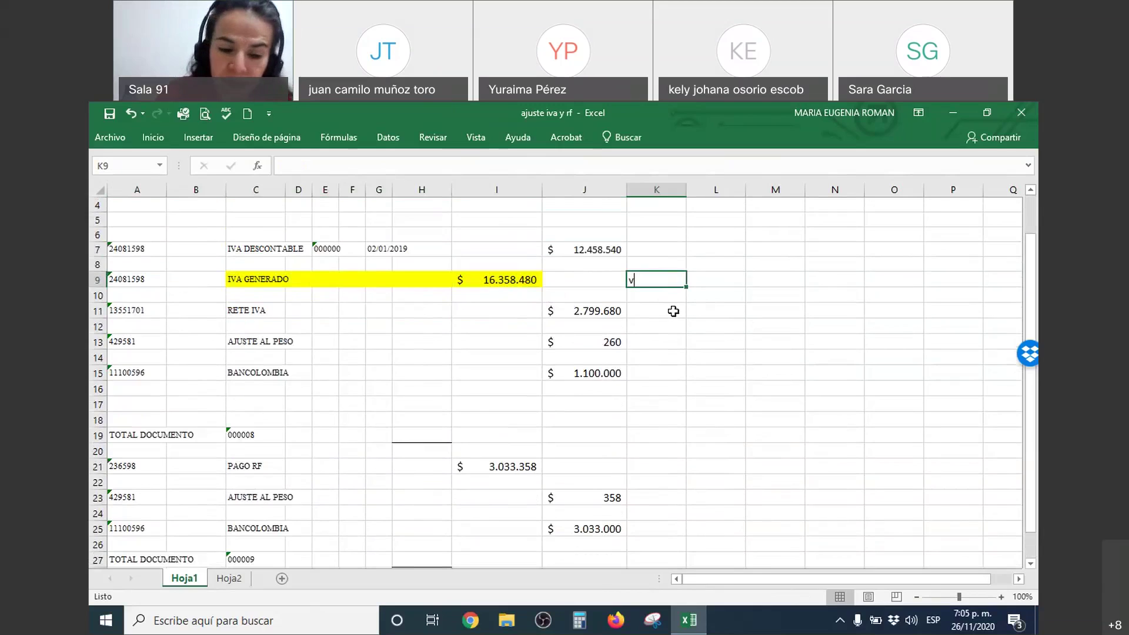
text(enta)
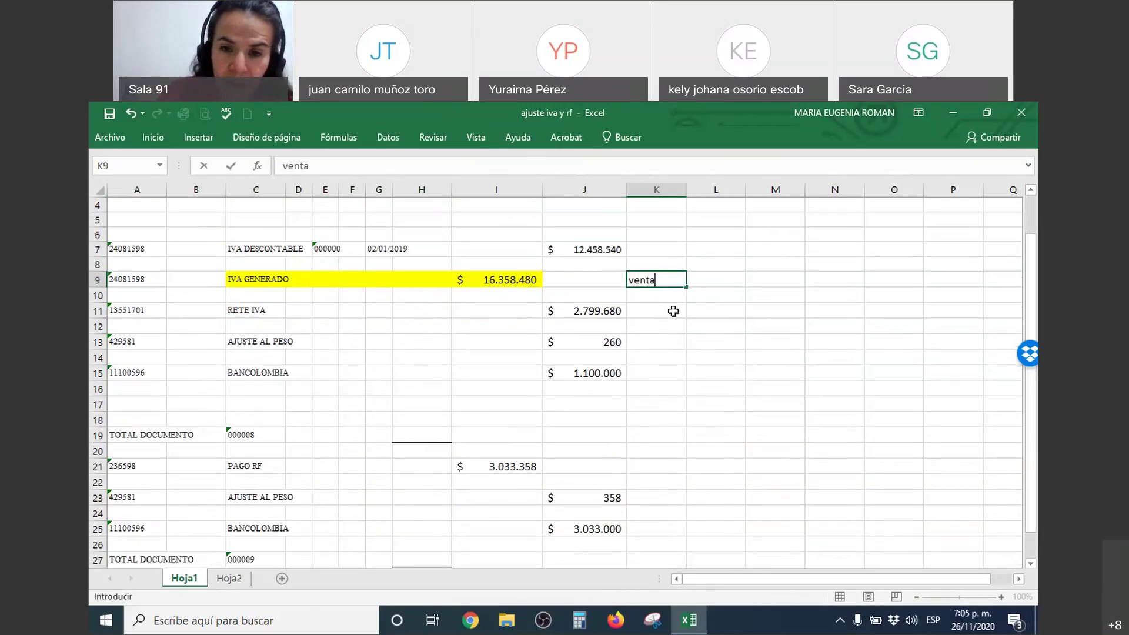
text(s)
key(Return)
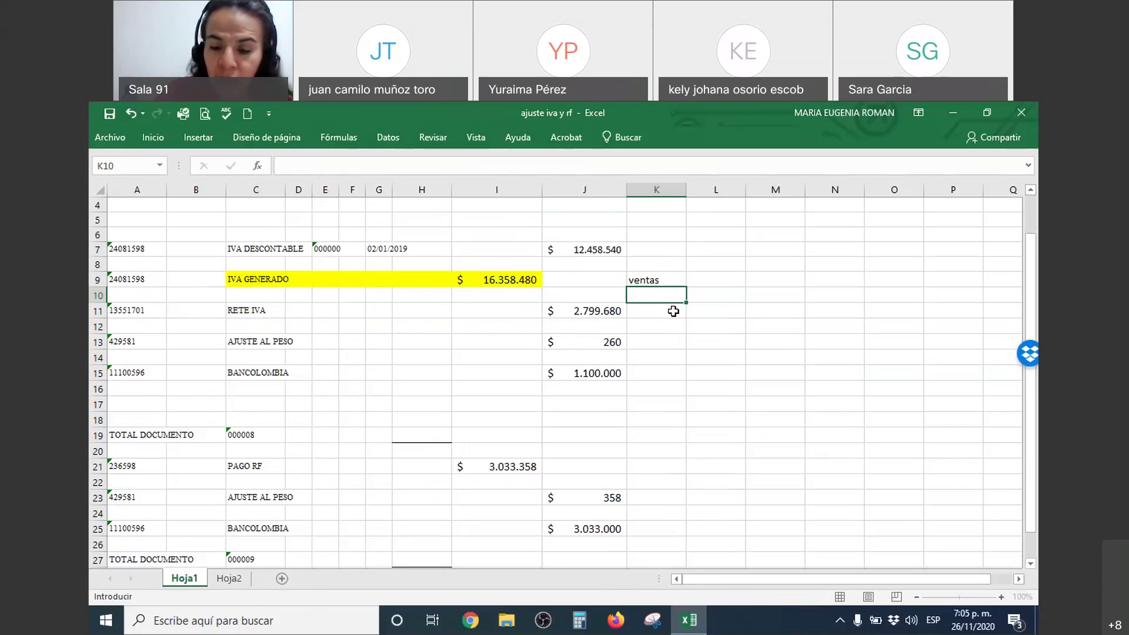
Step: Label the IVA DESCONTABLE row by entering "compras" in K7
key(Up)
key(Up)
key(Up)
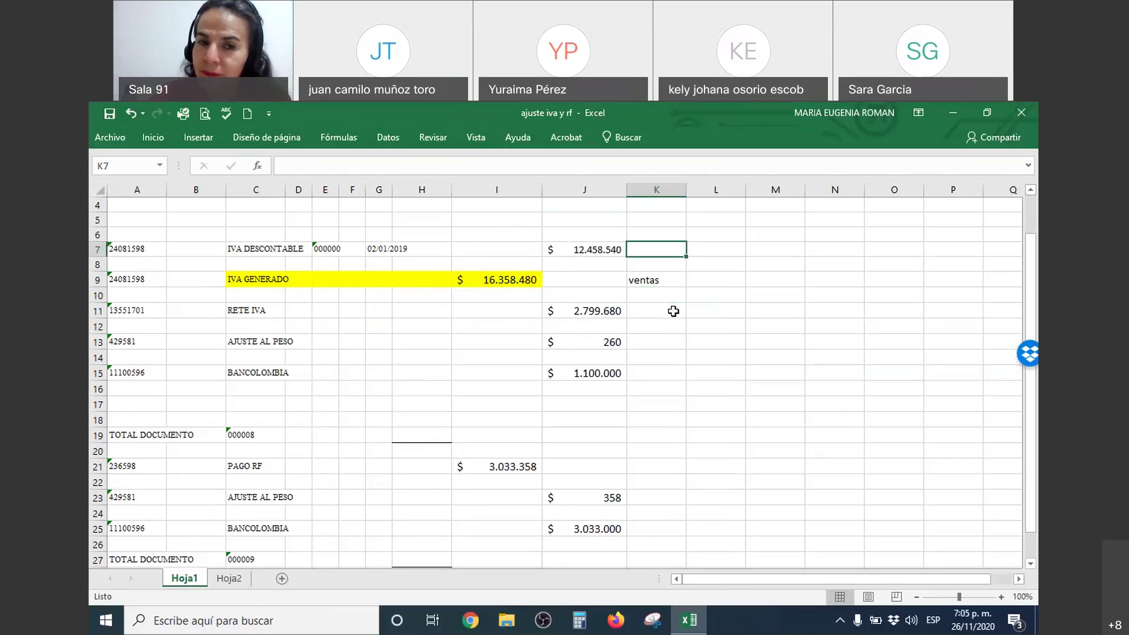
text(co)
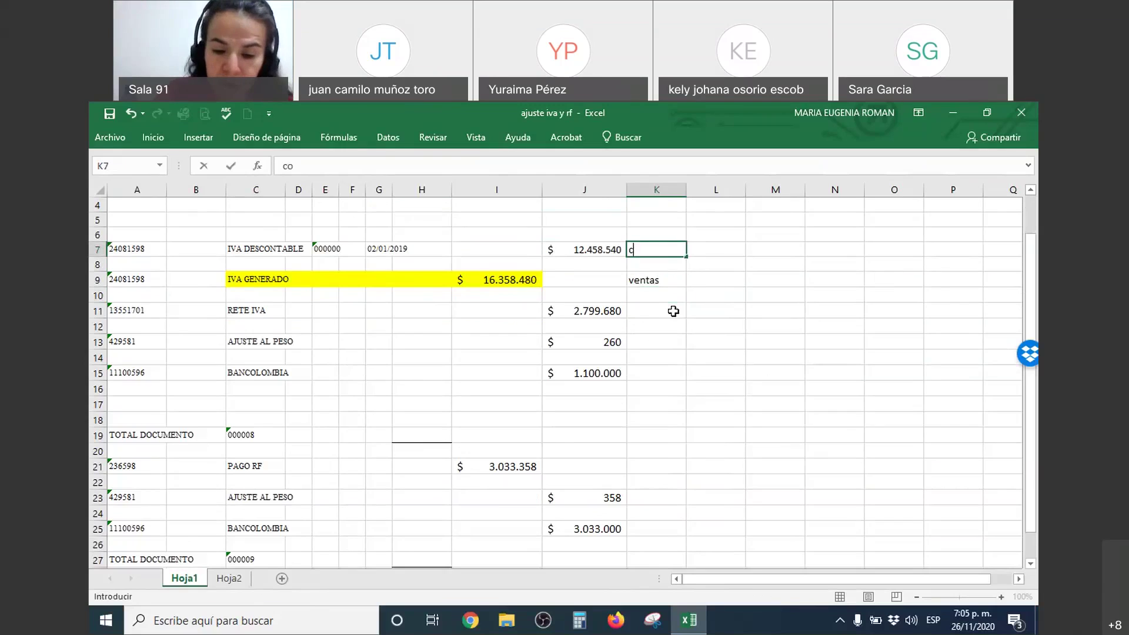
text(mpras)
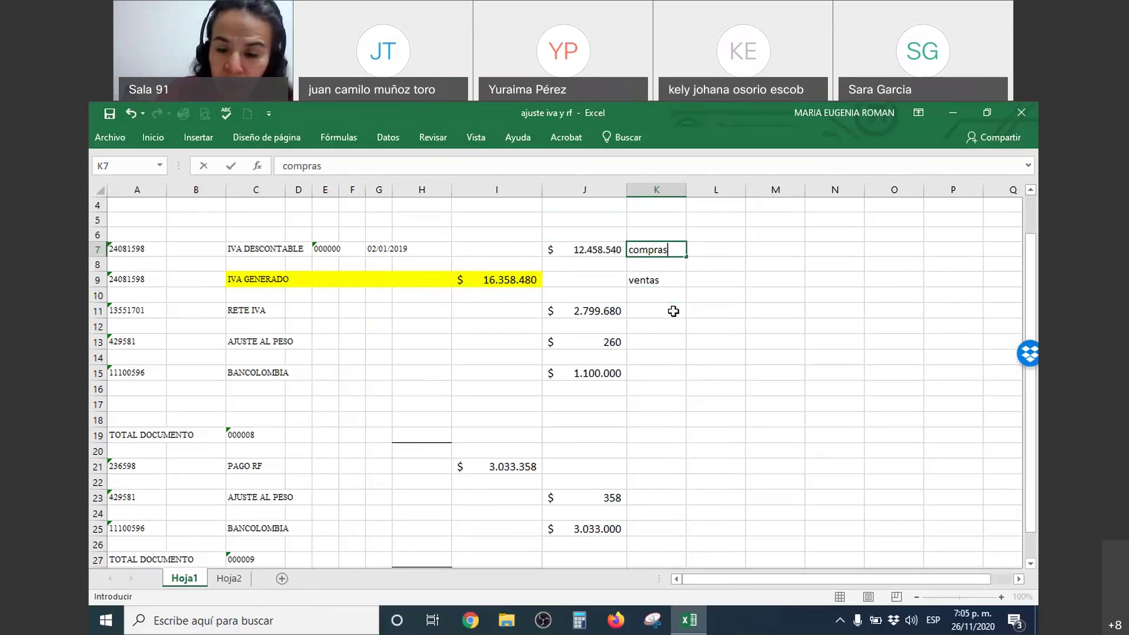
key(Return)
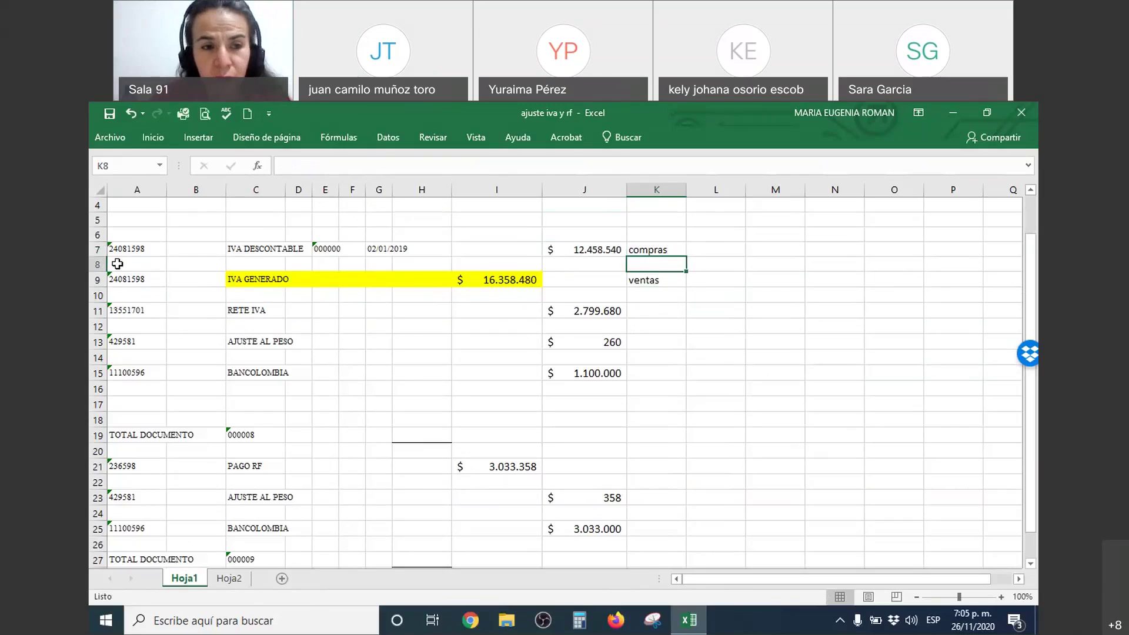
Step: Fill the IVA DESCONTABLE row A7:K7 with a light blue theme color
drag(112, 249, 670, 249)
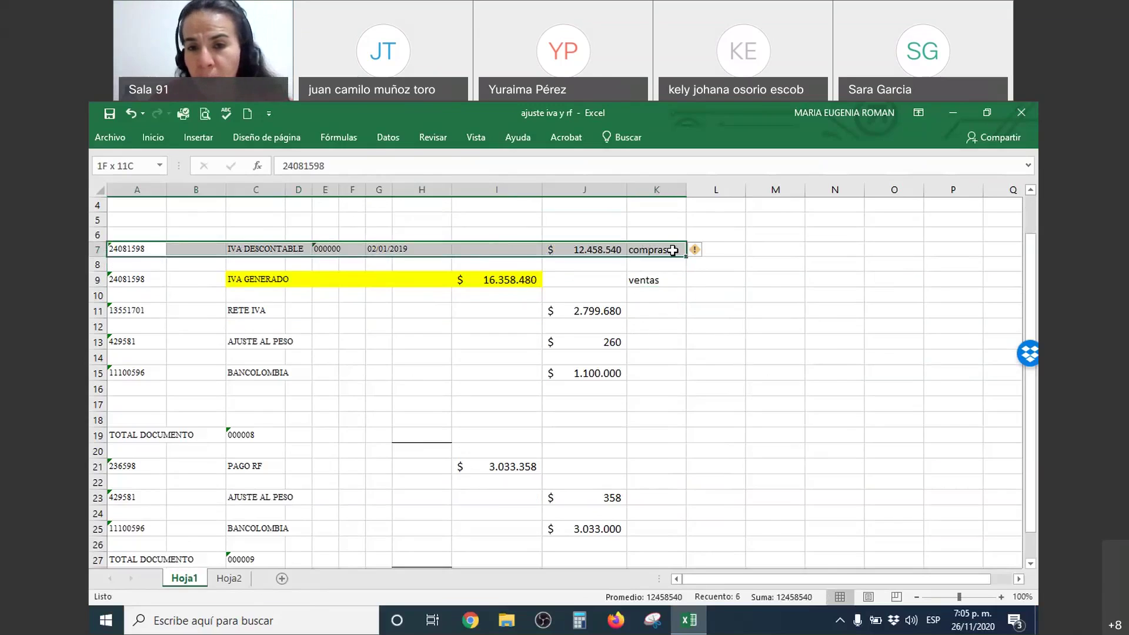
right_click(669, 245)
click(742, 223)
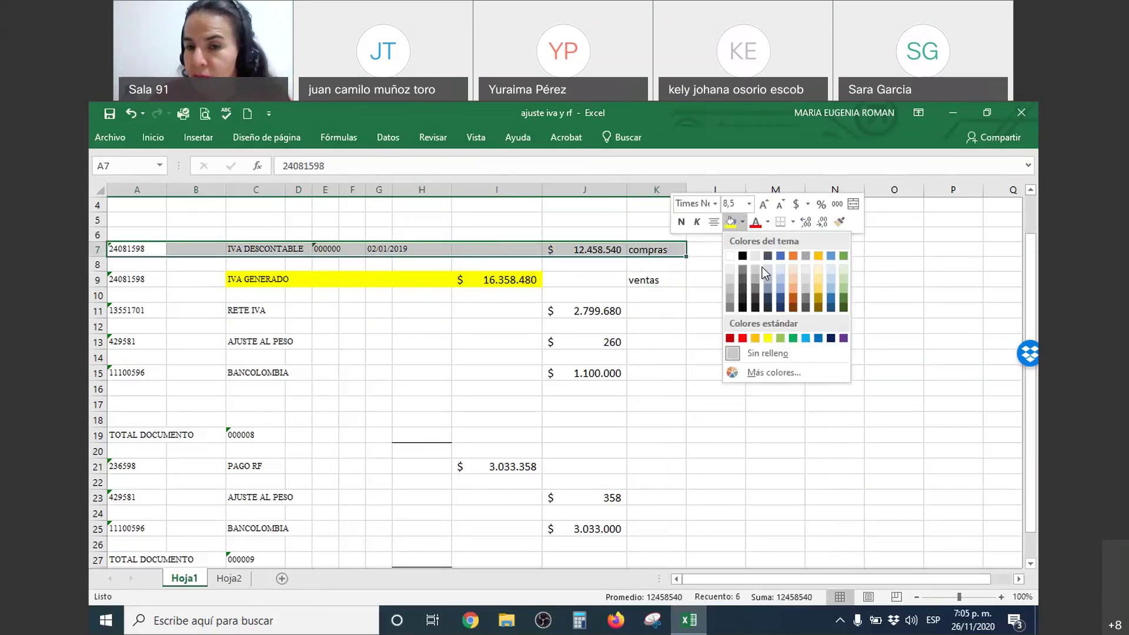
click(775, 265)
Step: Replace the yellow fill of the IVA GENERADO row with a light orange theme color across A9:K9
drag(659, 280, 121, 280)
right_click(124, 281)
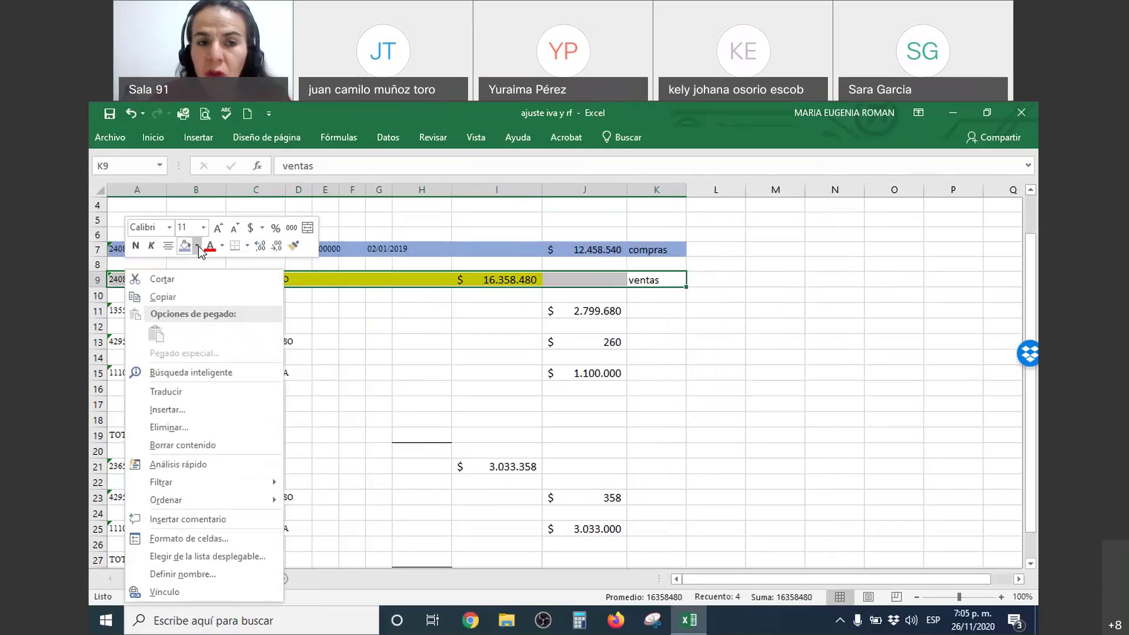
click(196, 245)
click(249, 309)
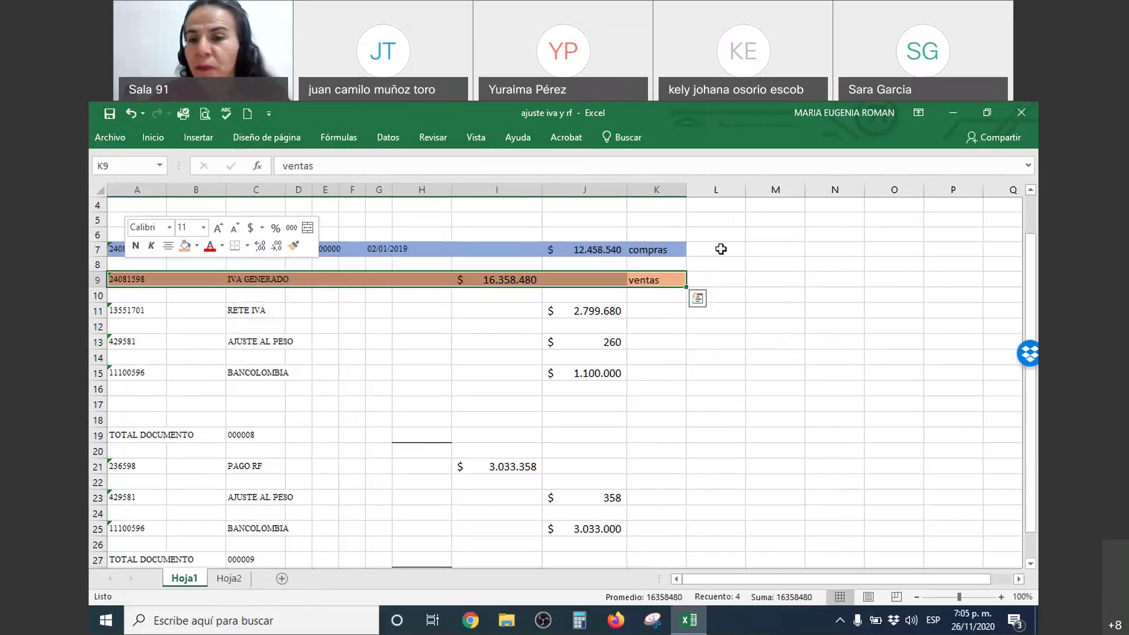
drag(739, 346, 703, 372)
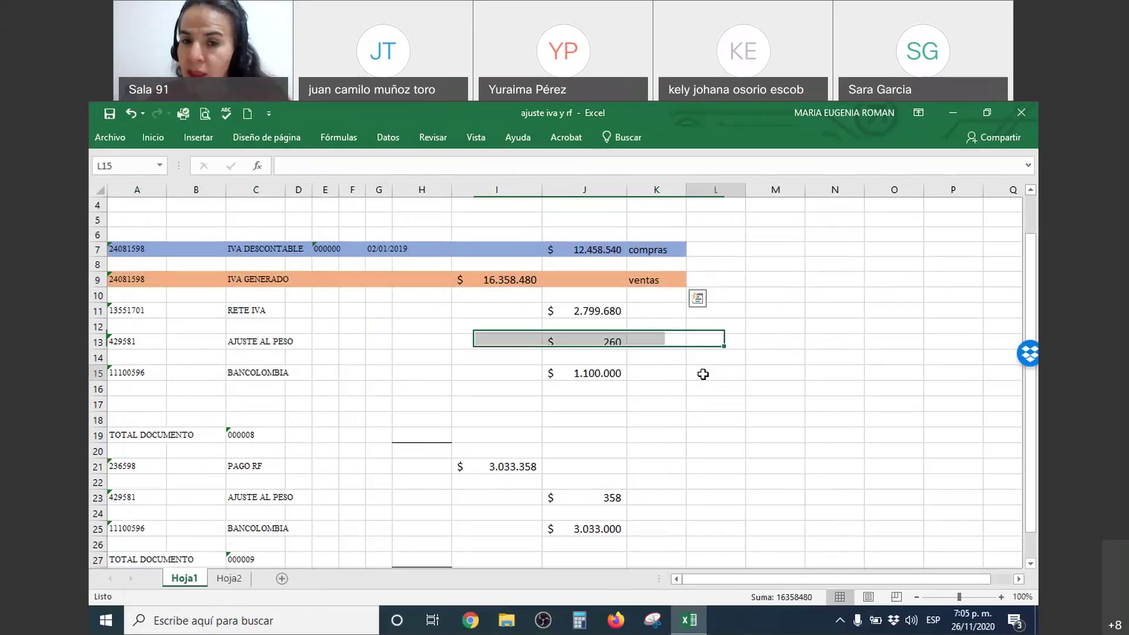
click(703, 373)
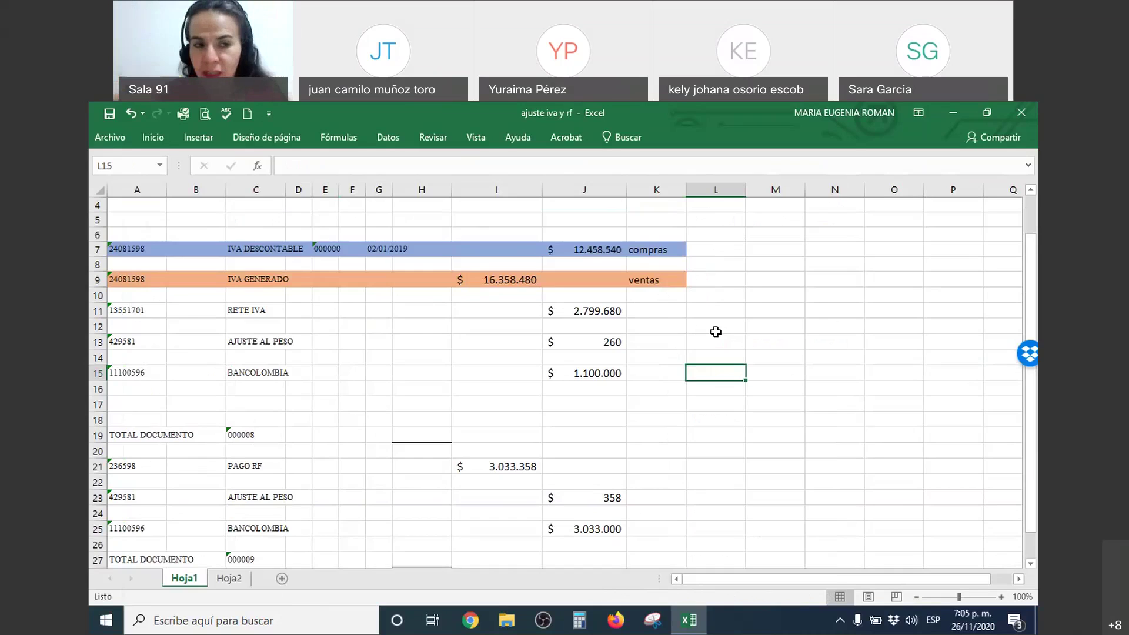
Step: Widen column C so the IVA DESCONTABLE description fits inside it
click(160, 249)
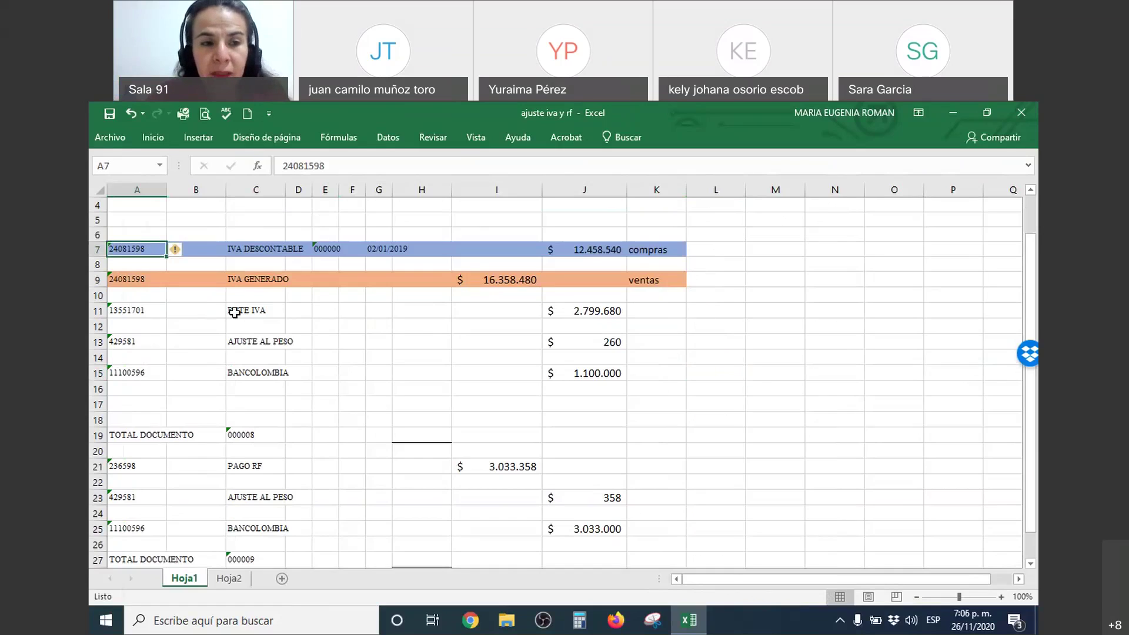
click(259, 248)
drag(288, 190, 313, 191)
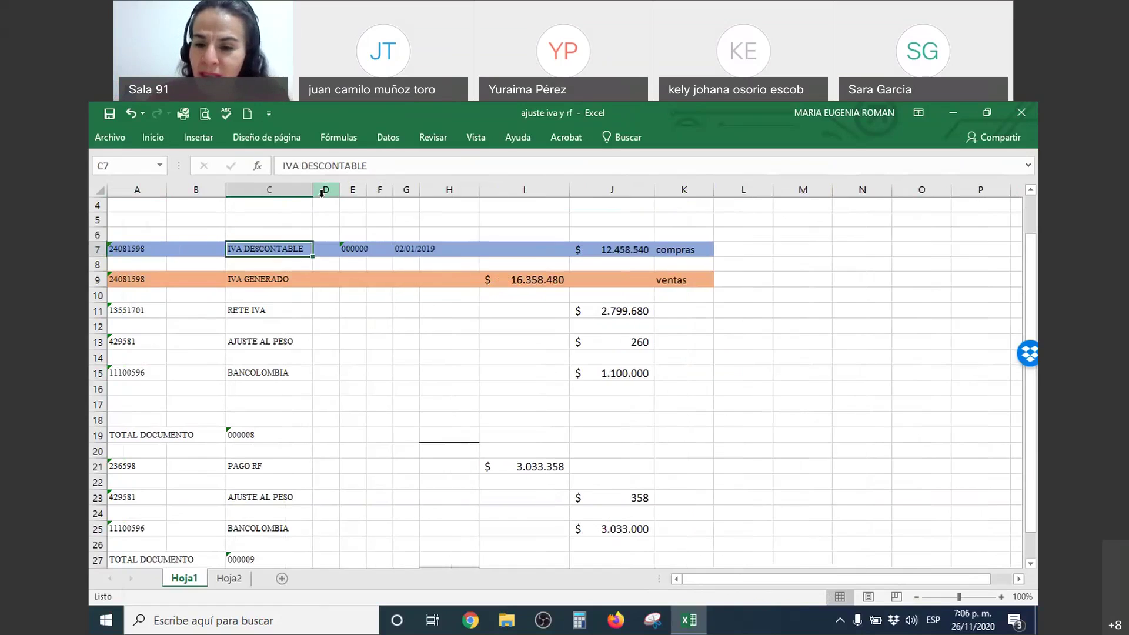
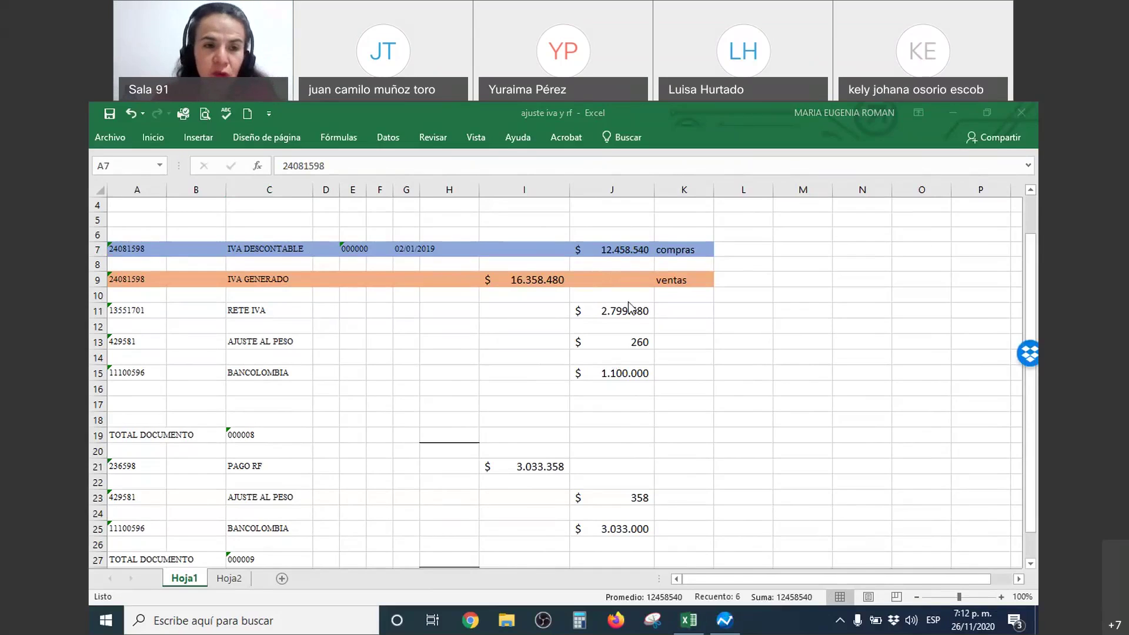
Step: Change the IVA DESCONTABLE account code in A7 to 24080299
click(146, 251)
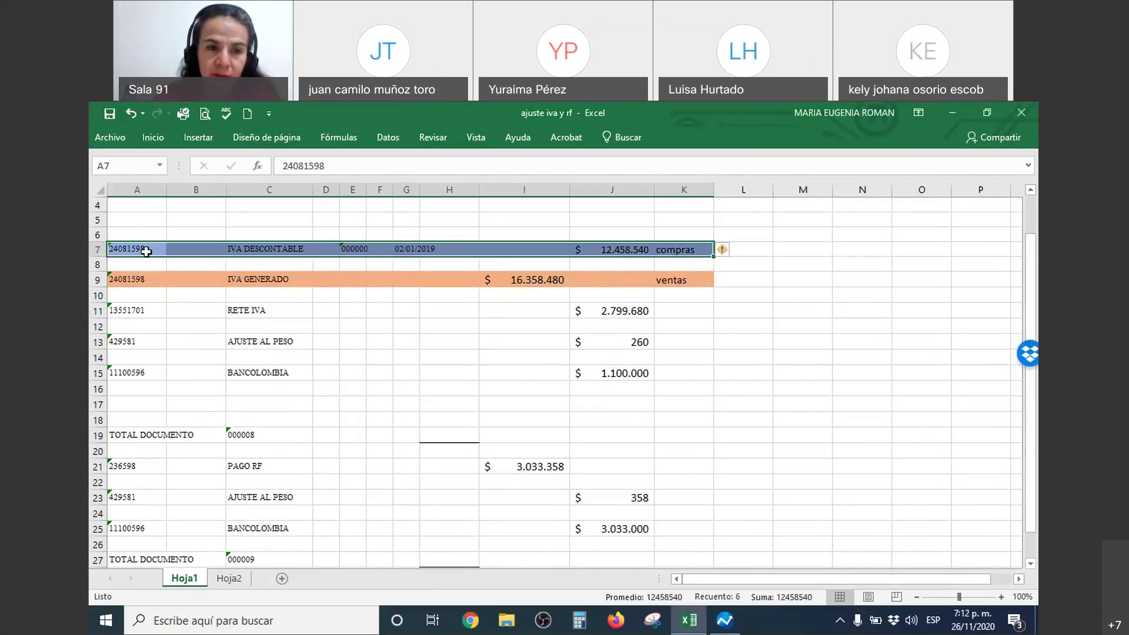
click(146, 251)
text(24080299)
key(Return)
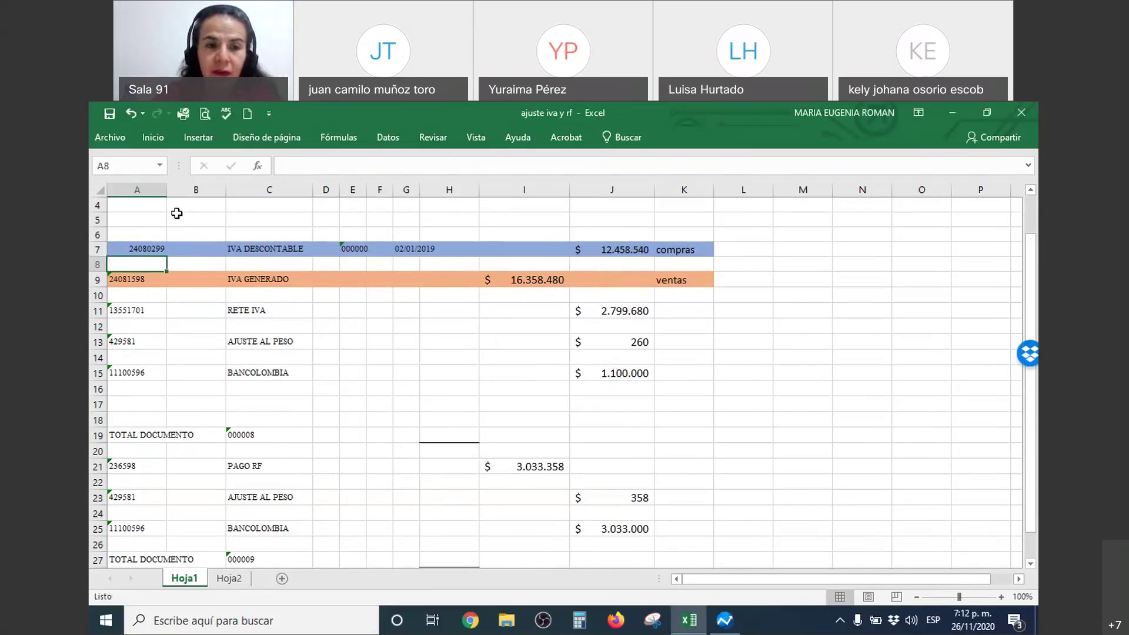
Step: Widen column C further and append "compras" to the IVA DESCONTABLE description in C7
click(151, 251)
click(242, 255)
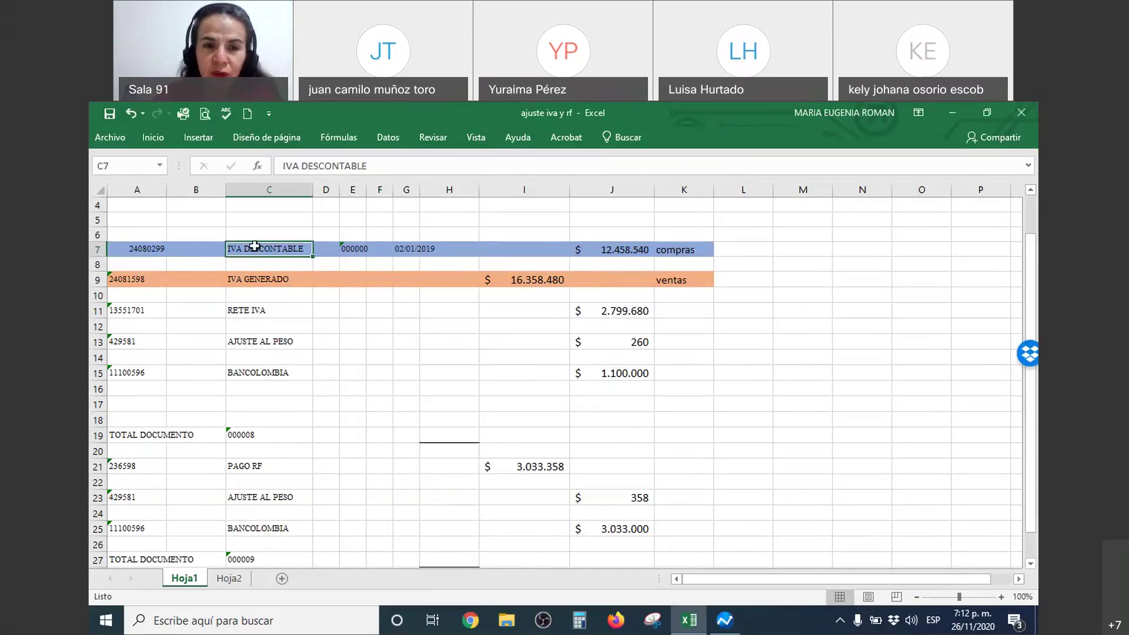
drag(313, 189, 386, 191)
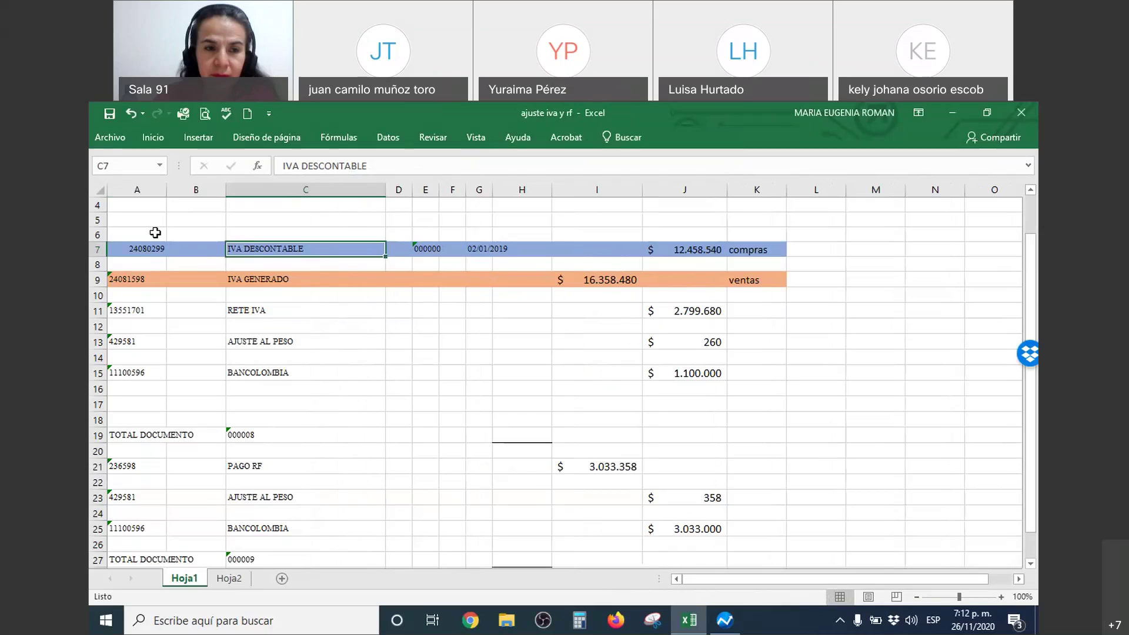
click(149, 247)
click(320, 248)
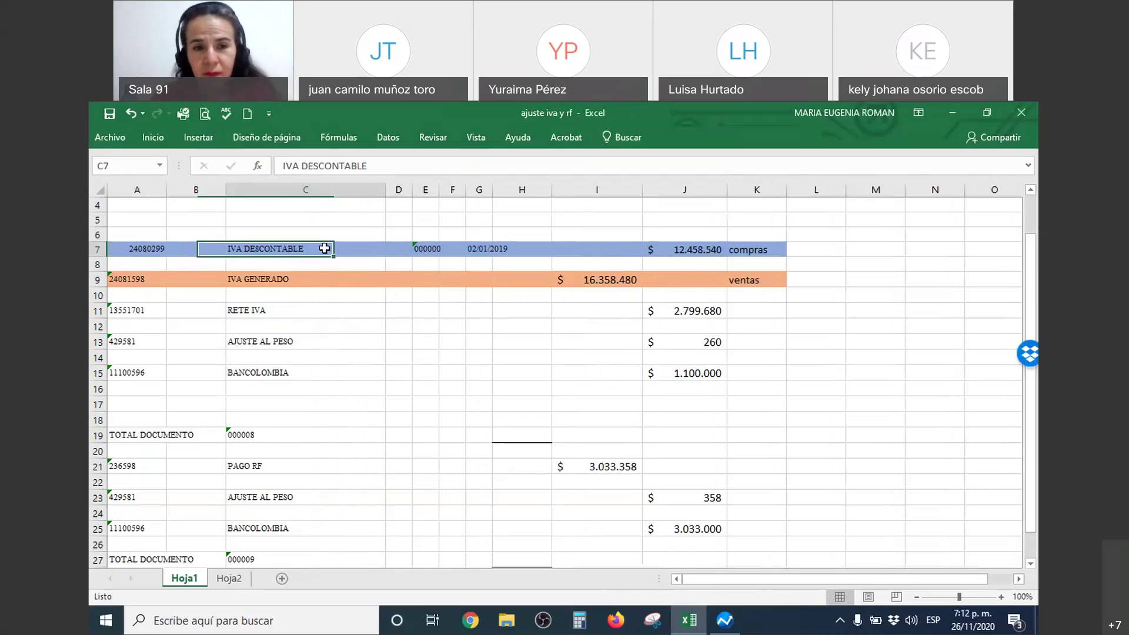
click(378, 166)
text(compras)
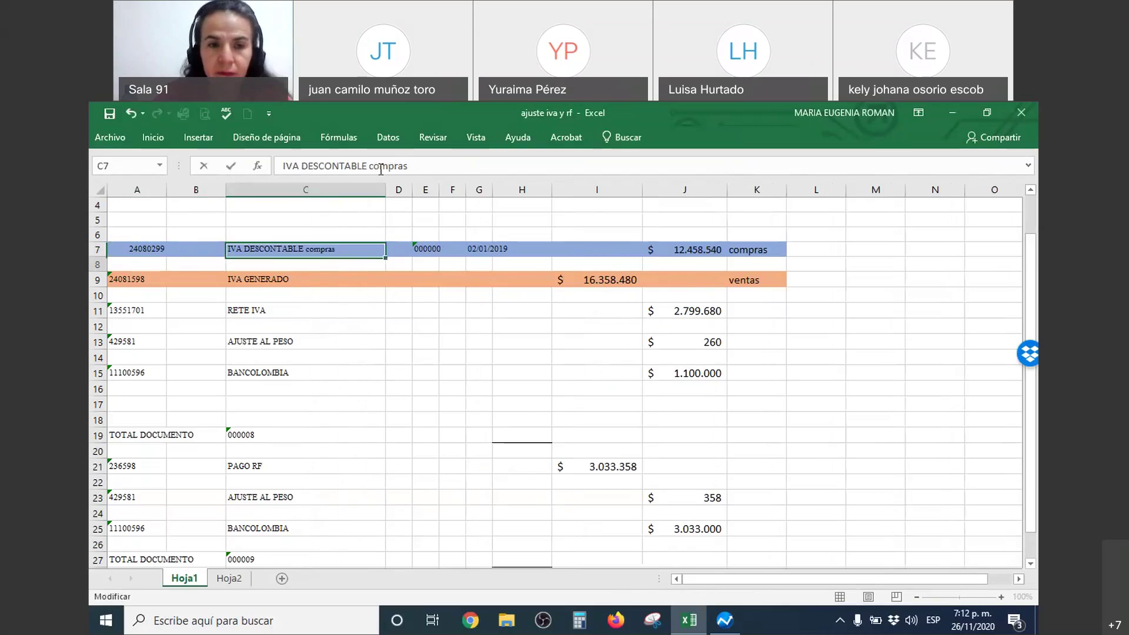
key(Return)
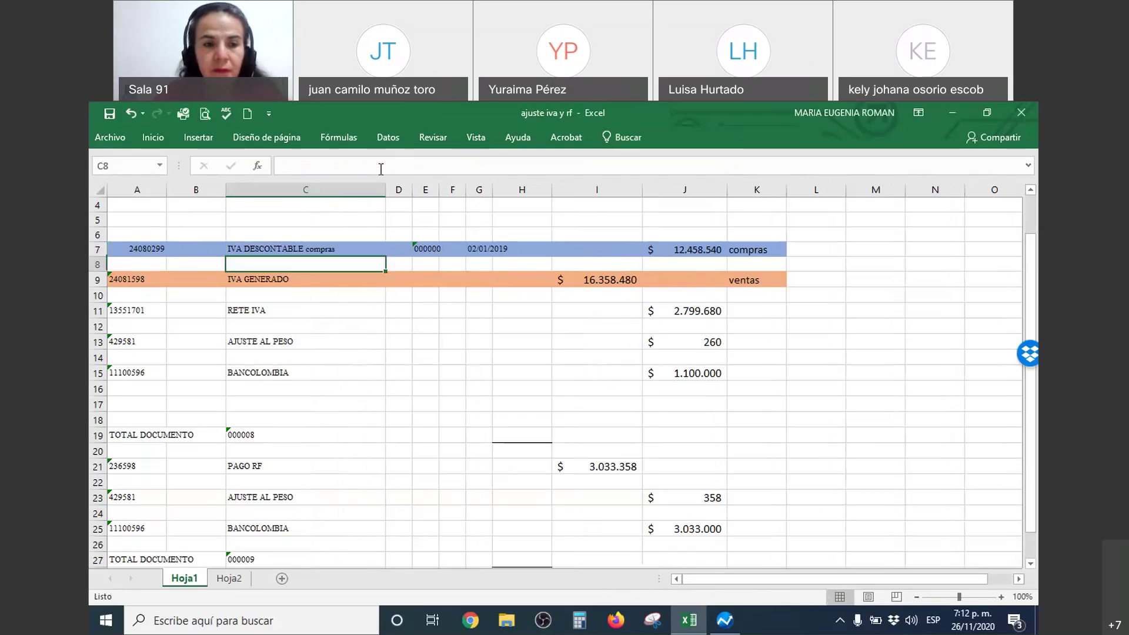
click(140, 286)
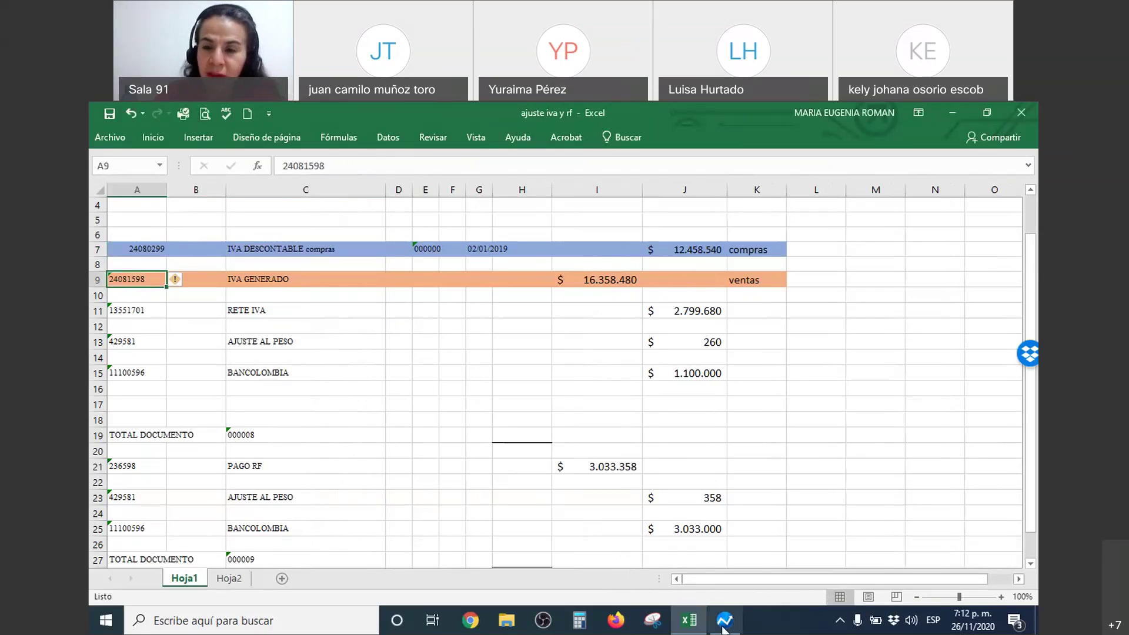
Step: Enlarge the font of the IVA DESCONTABLE code and description in A7:C7
drag(133, 249, 273, 252)
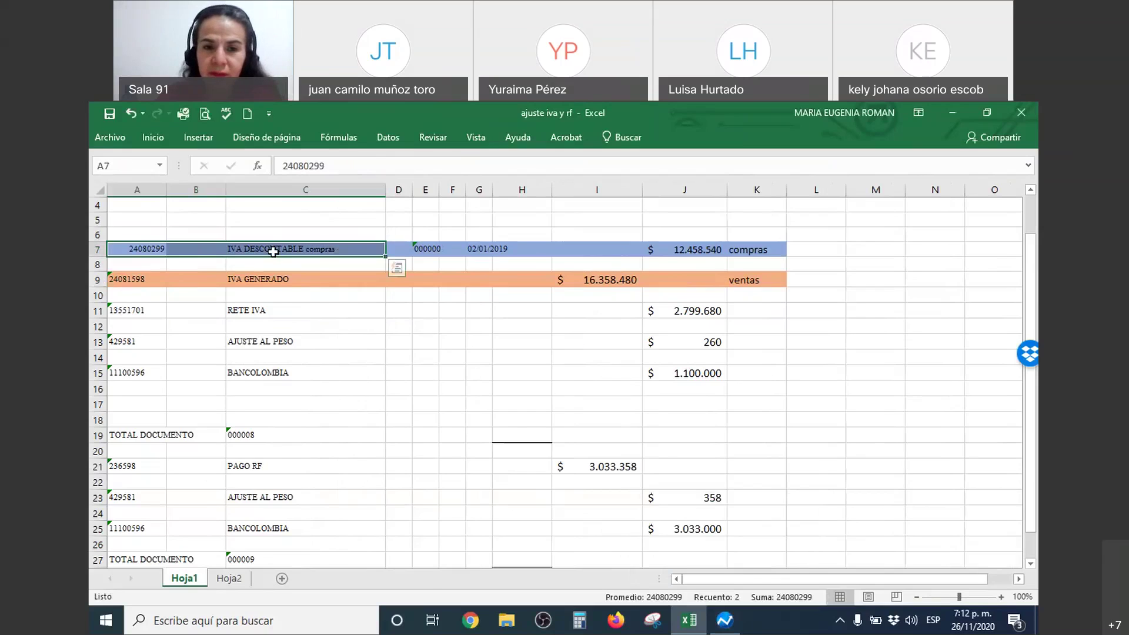
right_click(277, 254)
click(367, 210)
click(367, 210)
click(367, 210)
click(367, 211)
click(398, 342)
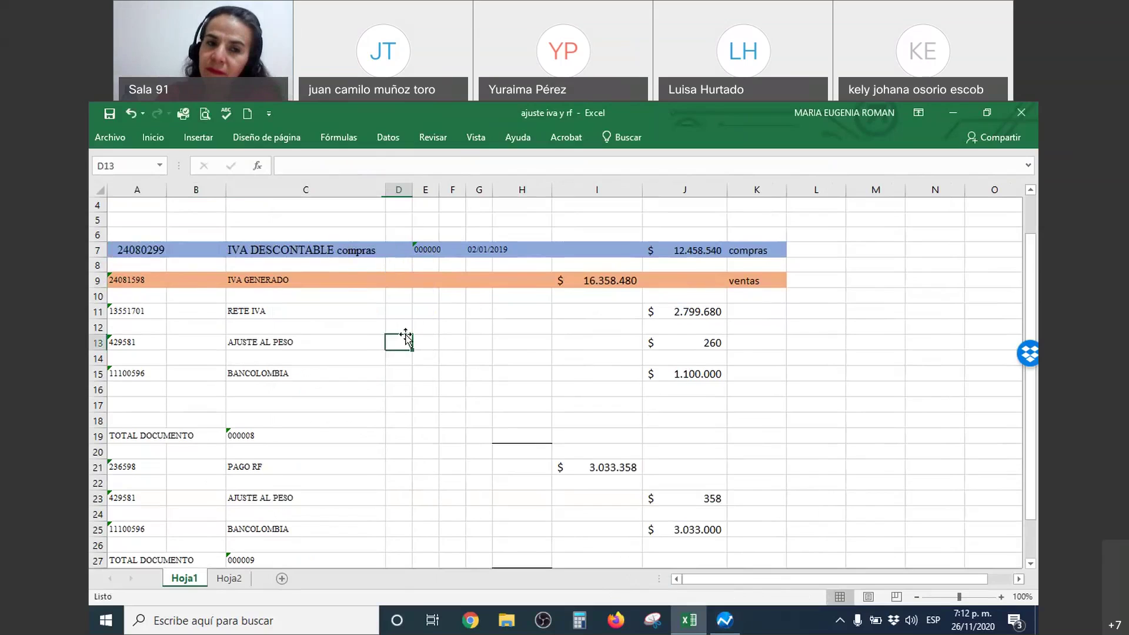
Step: Check the 2408 IVA accounts in ContaPyme's chart of accounts and set the IVA GENERADO code in A9 of the Excel sheet to 24080199
click(724, 621)
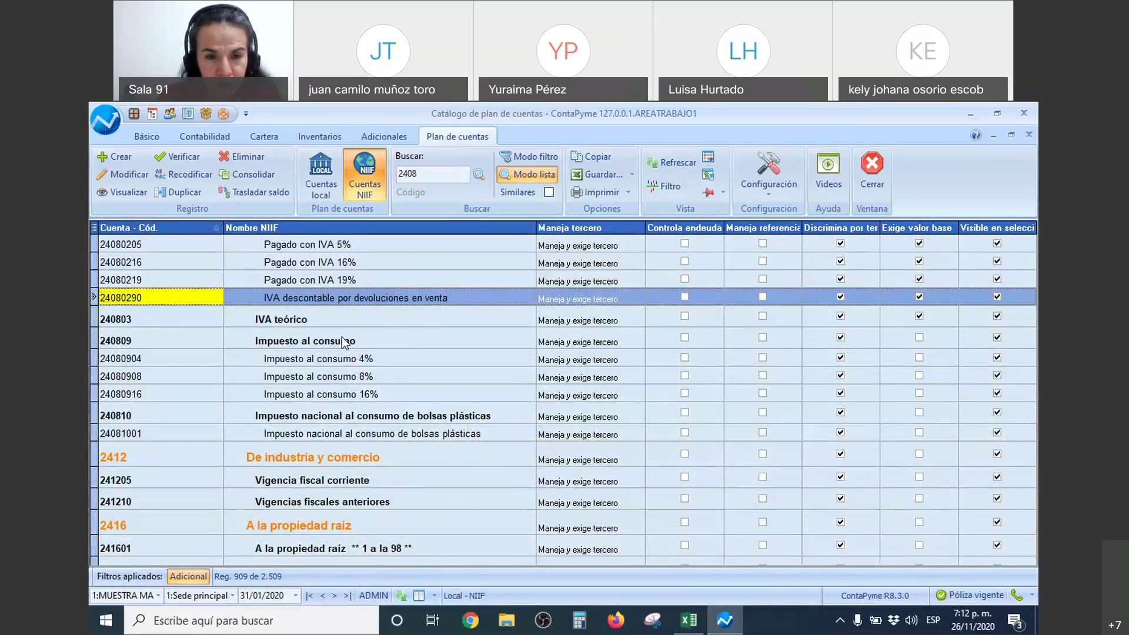
scroll(345, 342, up, 2)
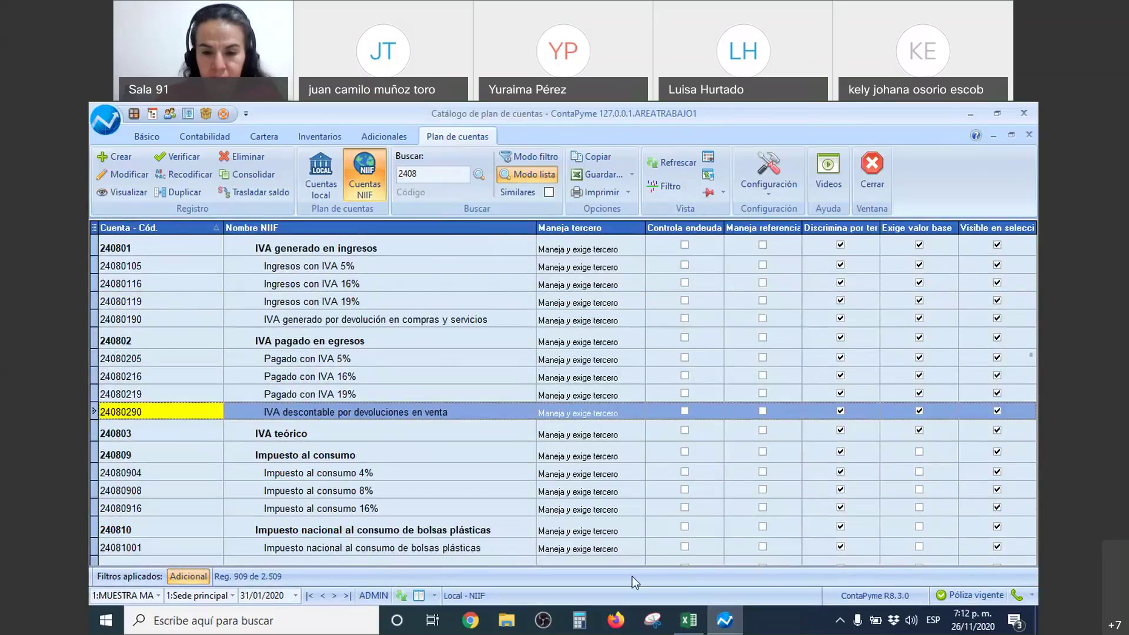
click(673, 622)
click(151, 280)
text(24080199)
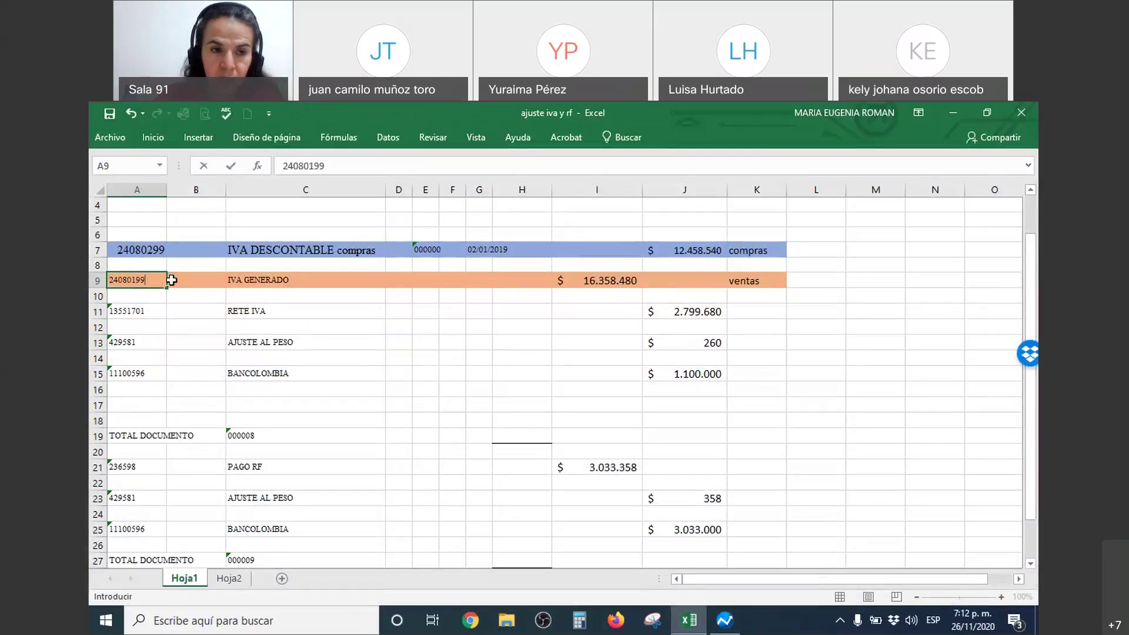
key(Return)
Step: Enlarge the font of the IVA GENERADO code and description in A9:C9 to match row 7
drag(167, 281, 289, 280)
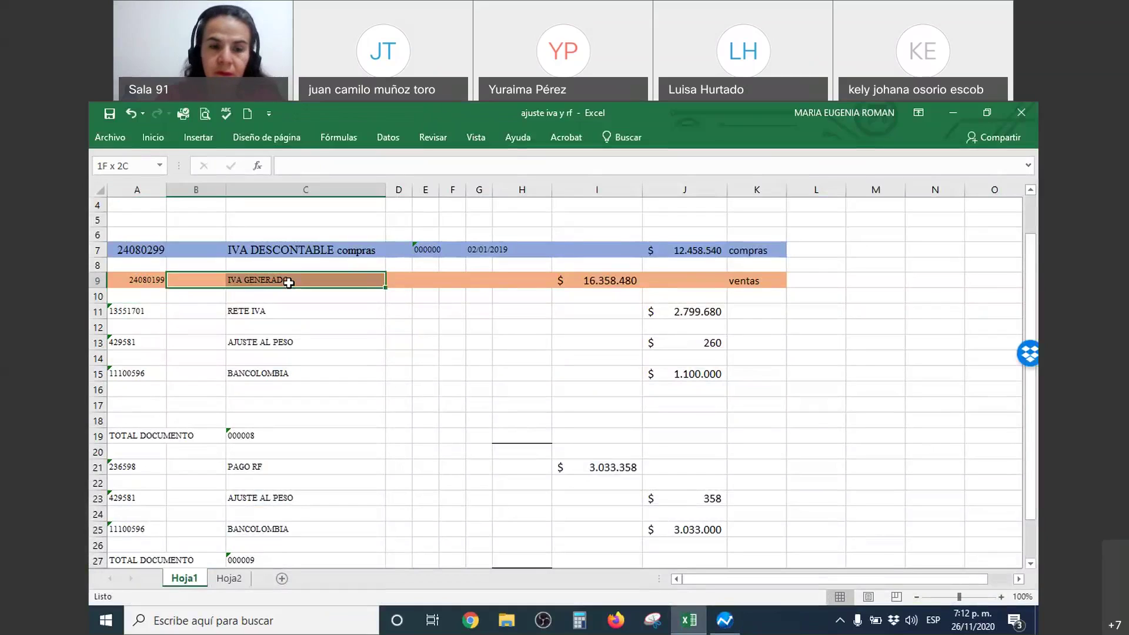
click(152, 282)
drag(151, 282, 294, 273)
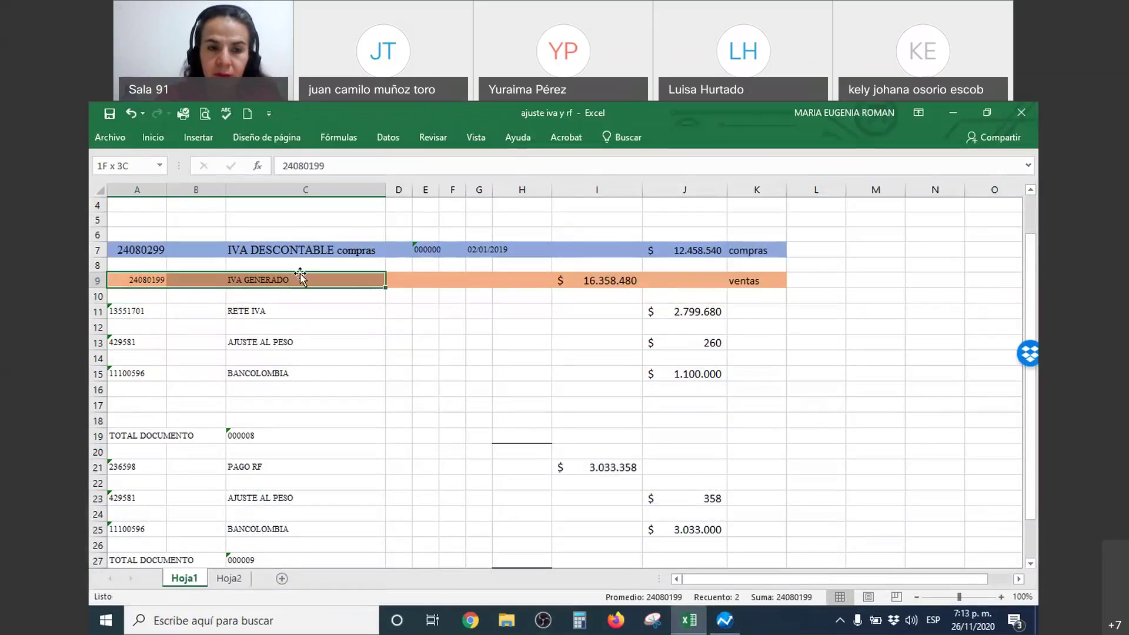
right_click(300, 273)
click(394, 228)
click(394, 227)
click(394, 227)
Step: Append "ventas" to the IVA GENERADO description in C9
click(331, 282)
click(388, 168)
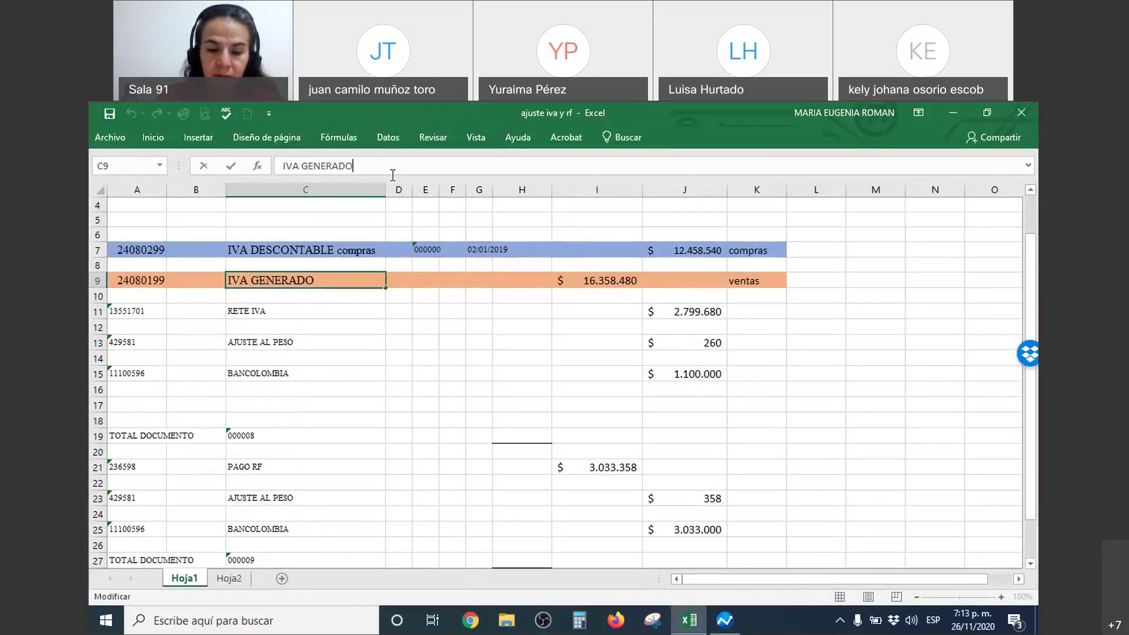
text(ventas)
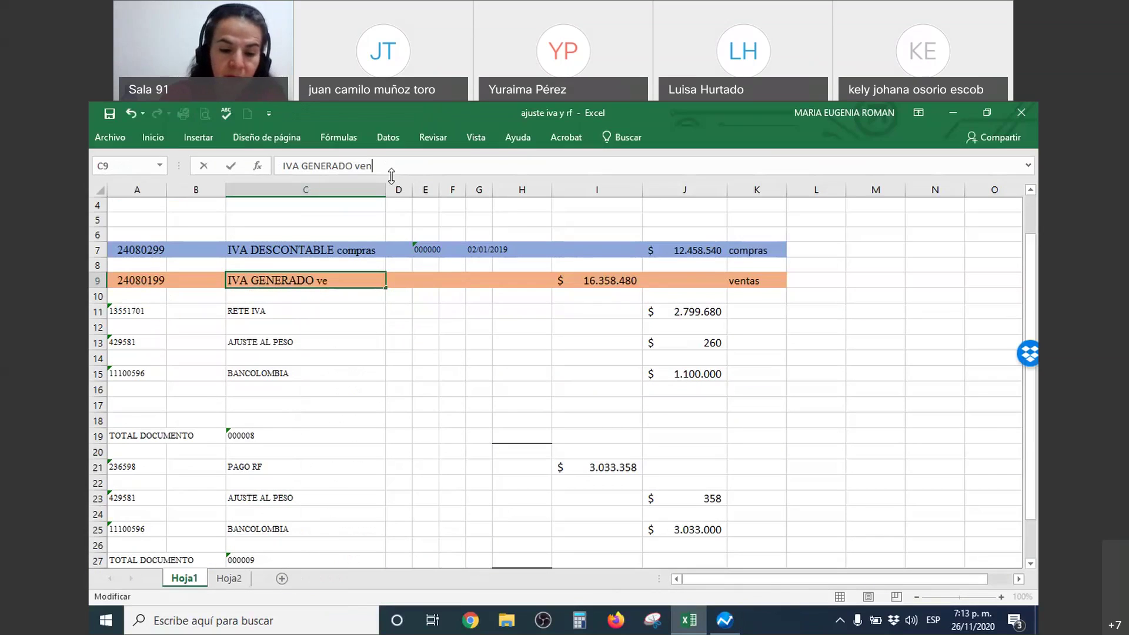
key(Return)
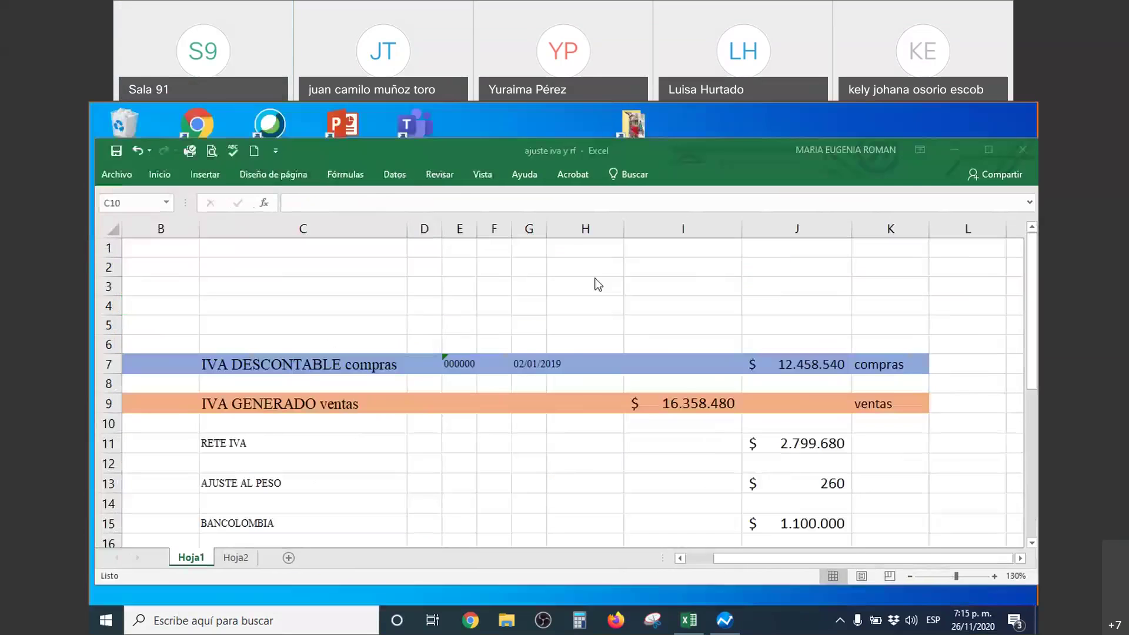
Step: Maximize the spreadsheet window and select the IVA DESCONTABLE amount in J7
click(988, 149)
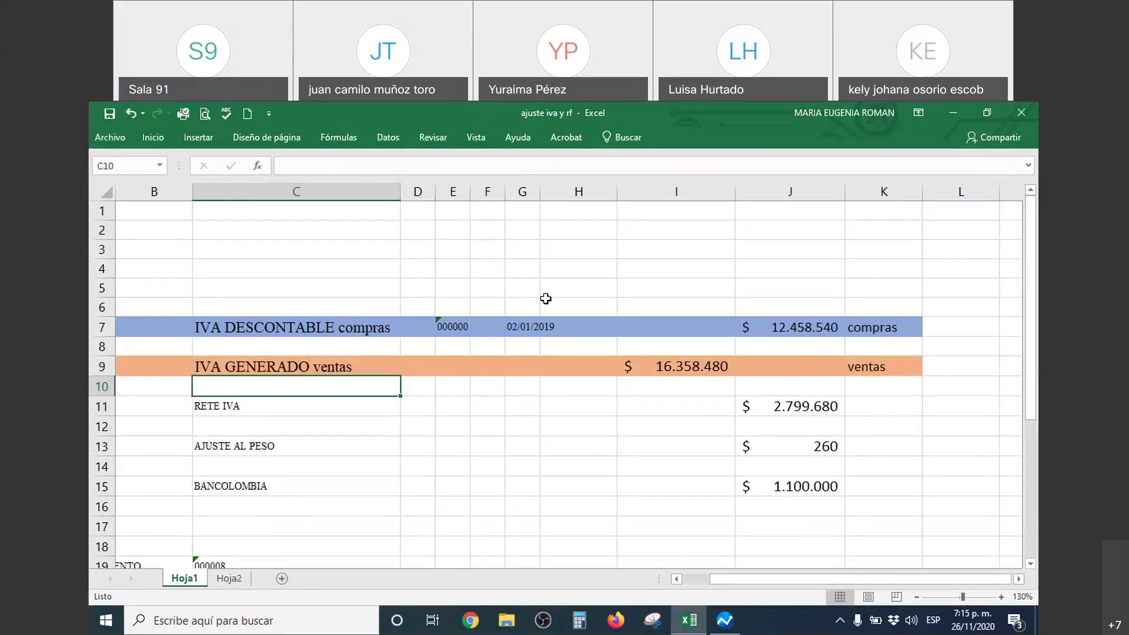
click(797, 327)
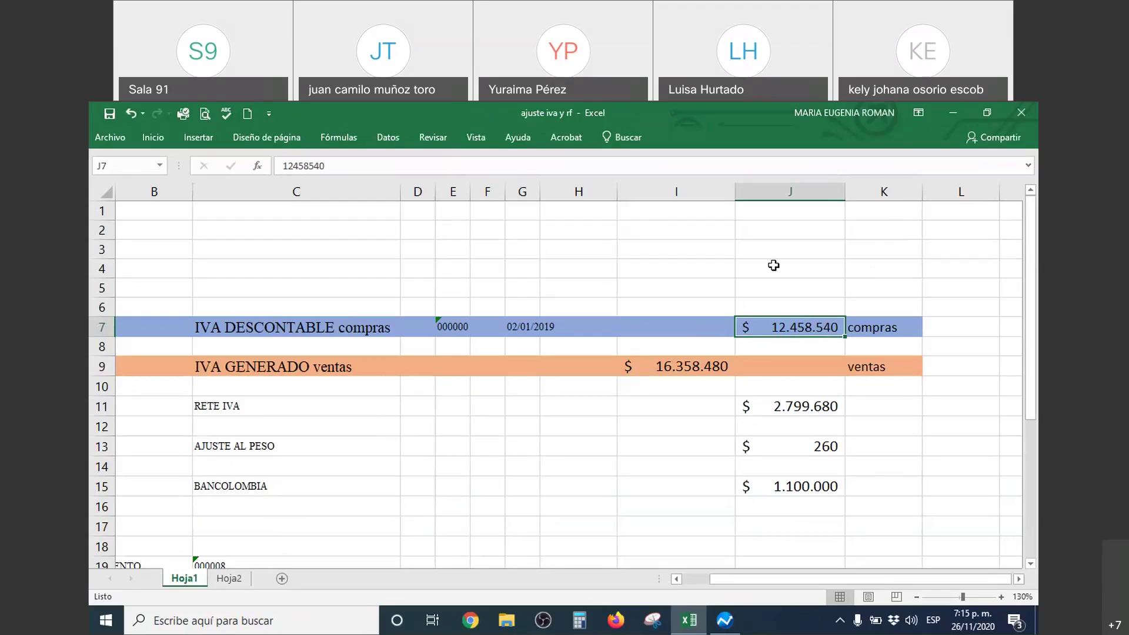
Step: Enter example amounts of 5400000 in J2 and 24000 in J3, above the IVA DESCONTABLE row
click(775, 236)
text(5400000)
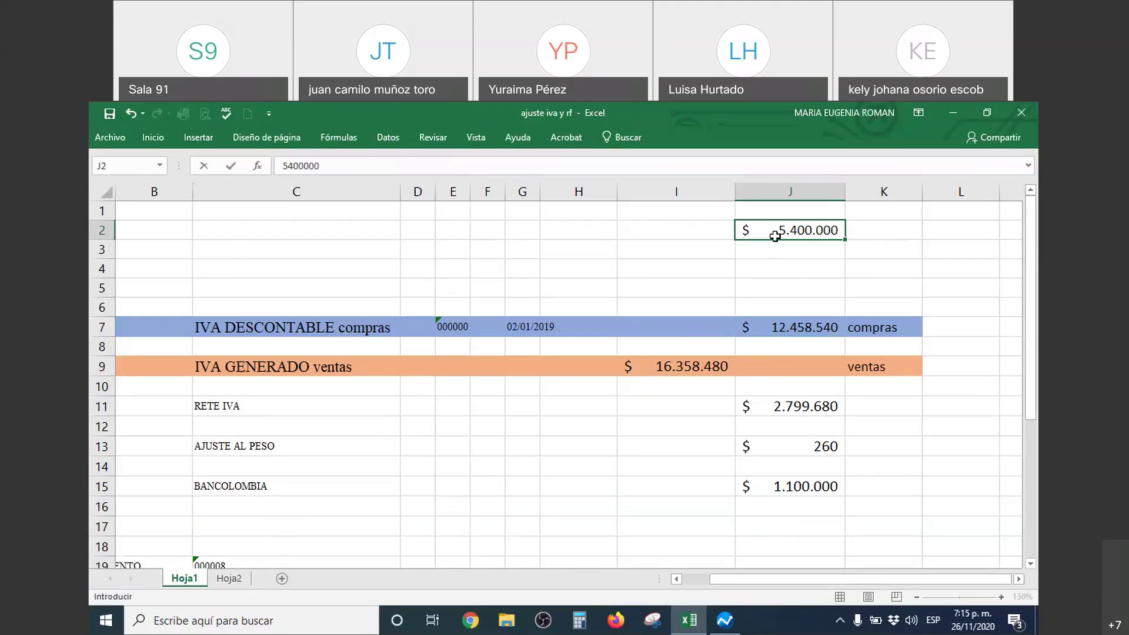
key(Return)
text(24000)
key(Return)
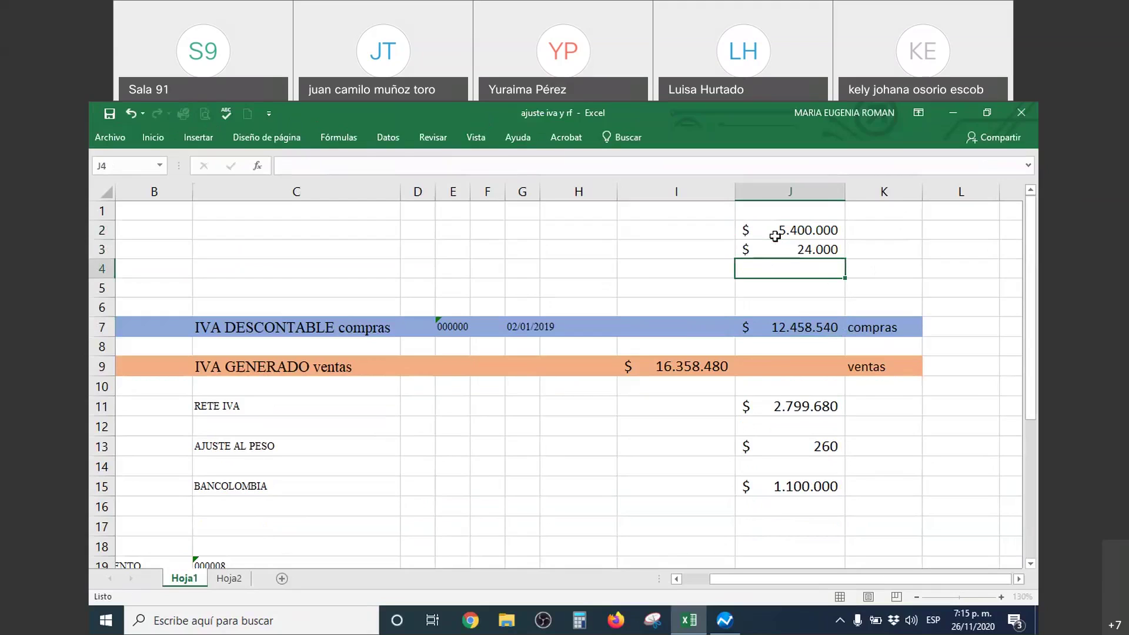
Step: Delete the example amounts from J2 and J3
drag(775, 236, 771, 210)
key(Delete)
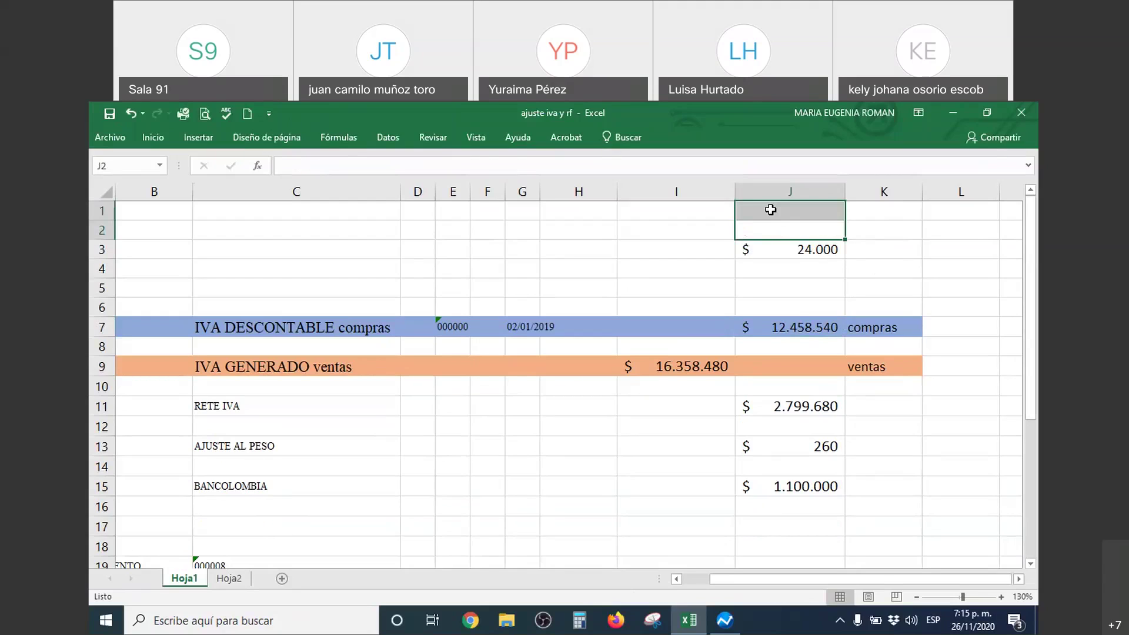
click(813, 248)
key(Delete)
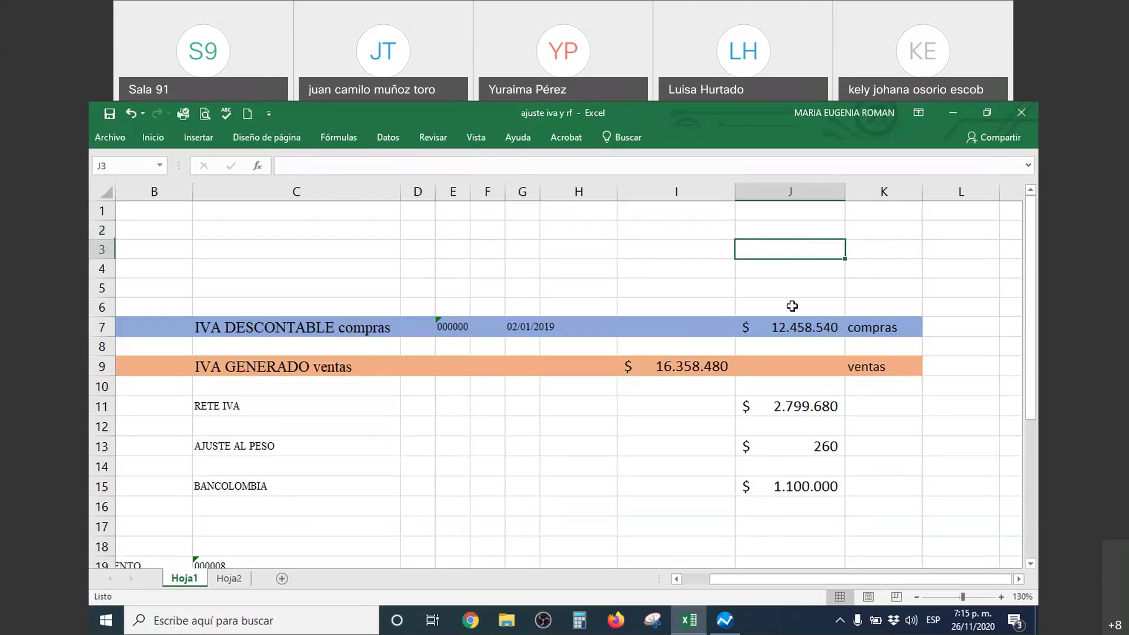
click(781, 329)
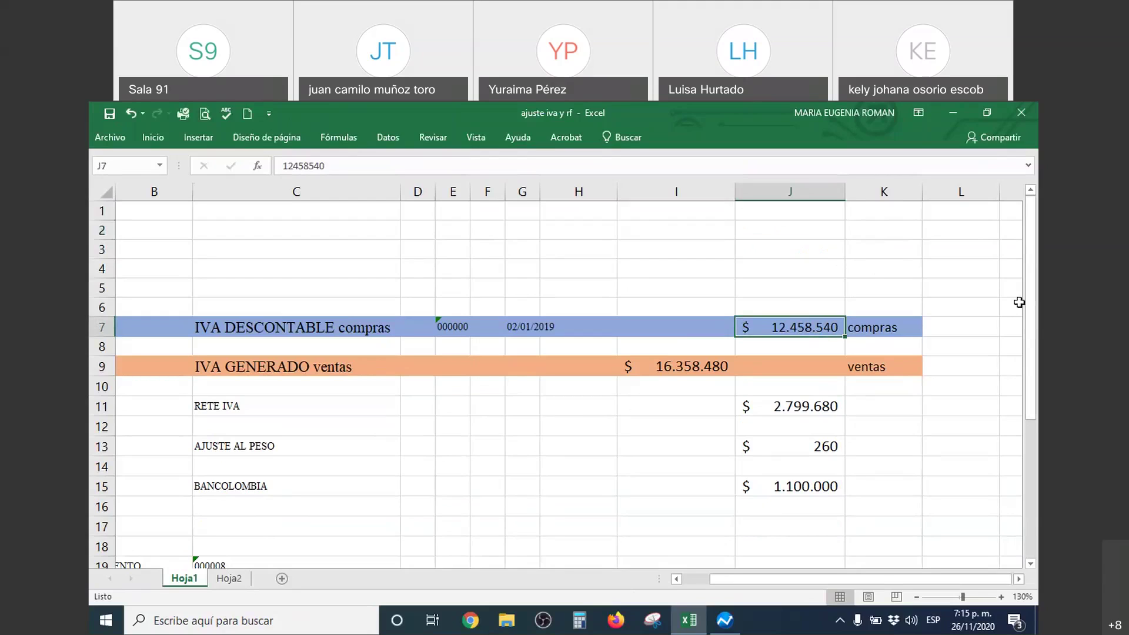
drag(775, 582, 747, 582)
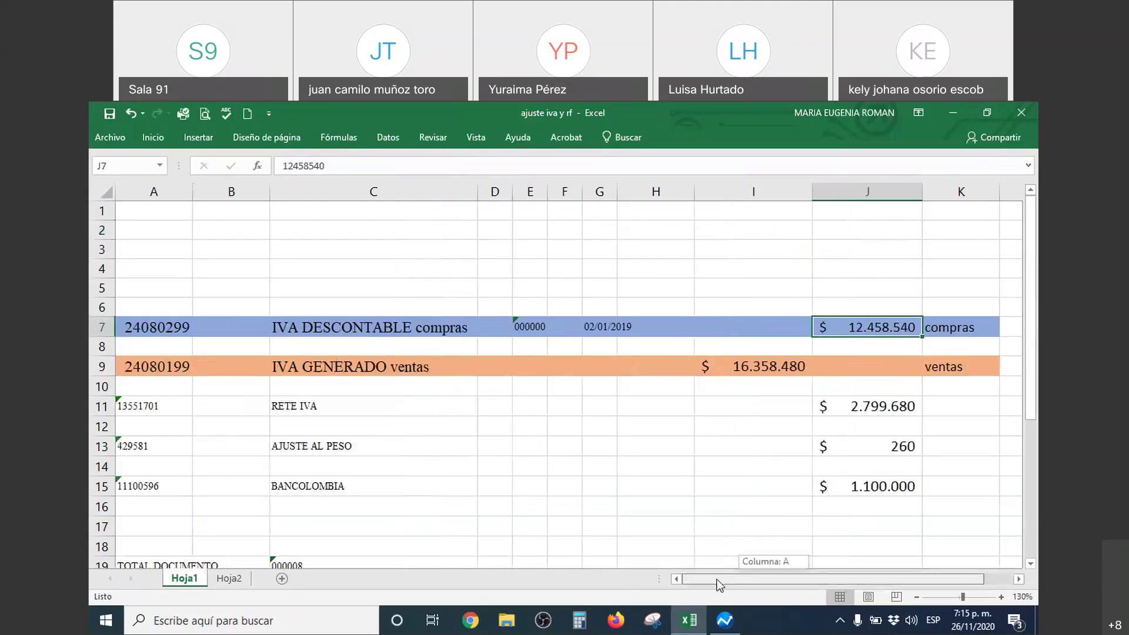
Step: Narrow column B on Hoja1 and minimize the spreadsheet window
drag(268, 196, 220, 195)
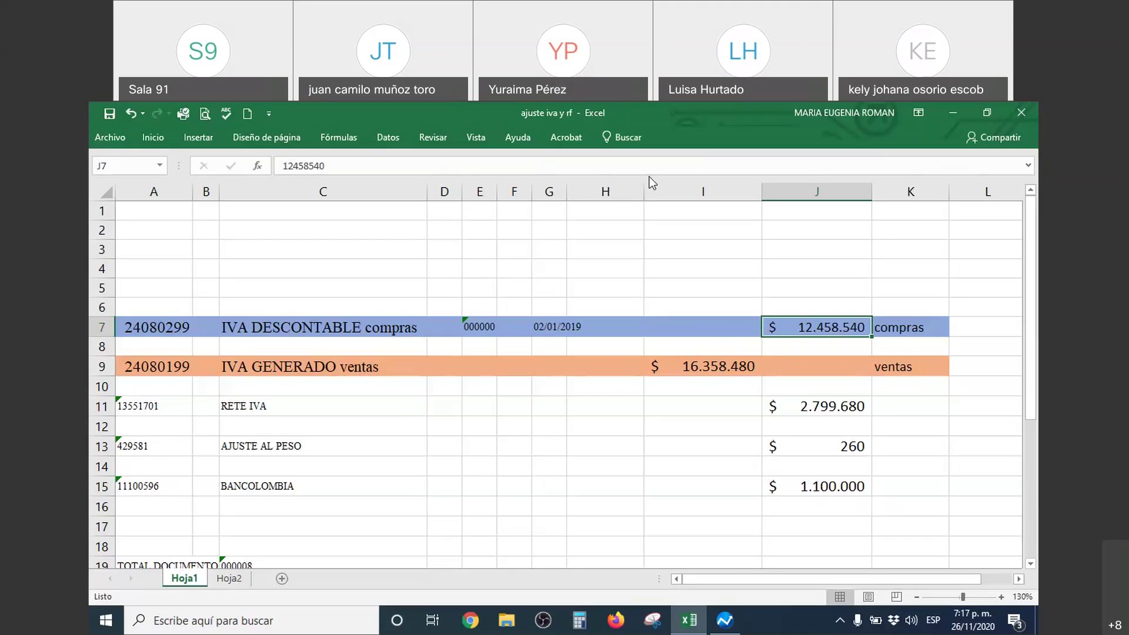
key(super+Down)
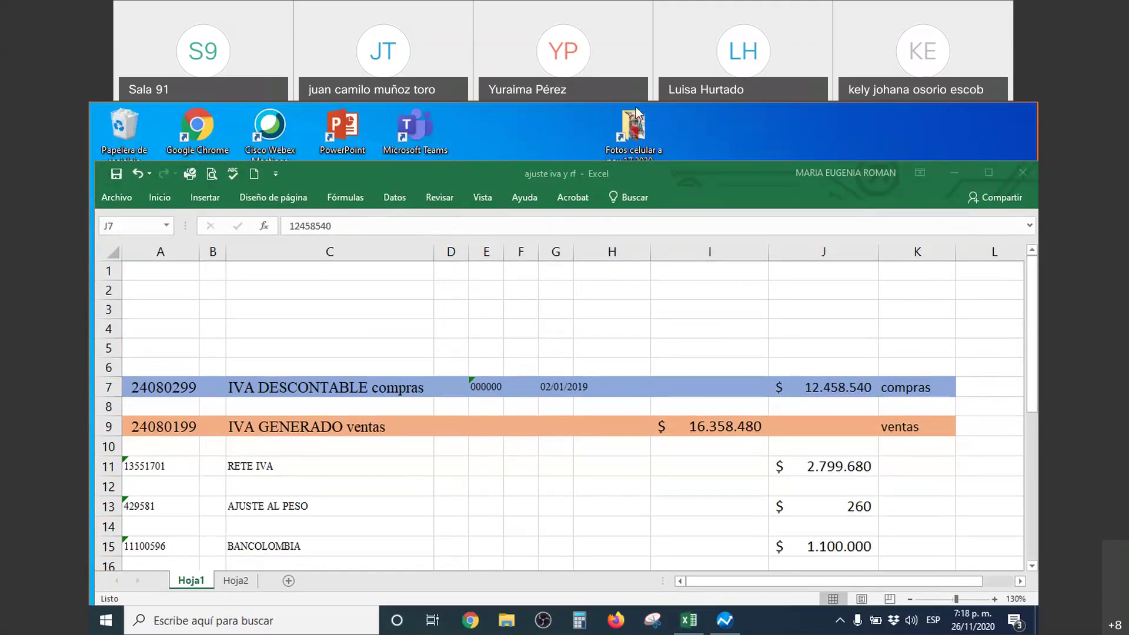
click(950, 178)
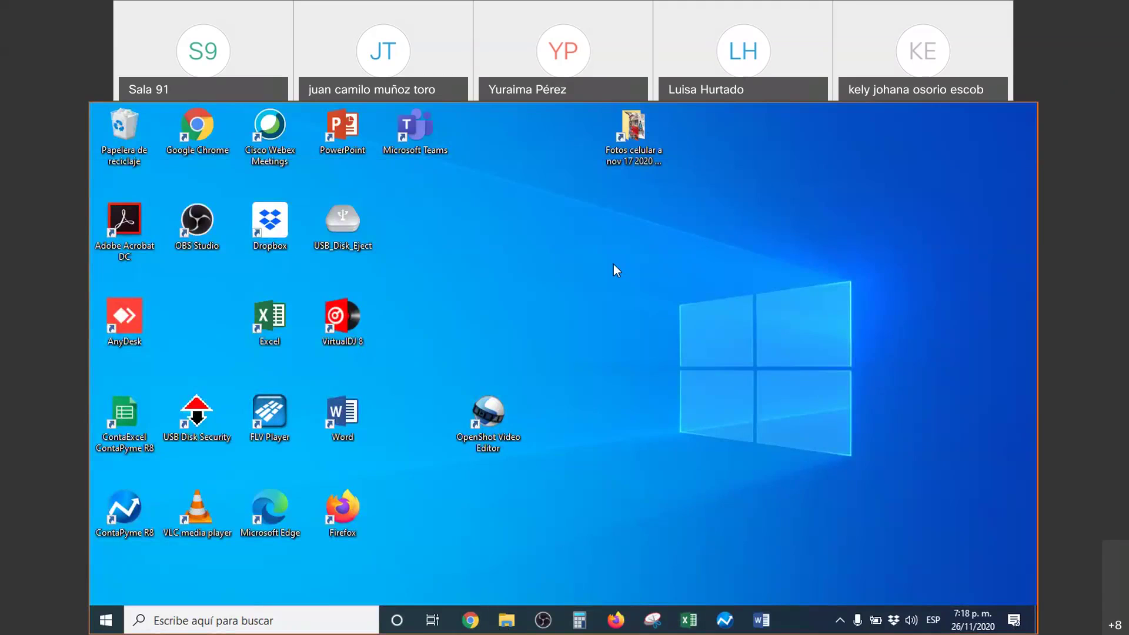
Step: Switch to the Seminario Contable document in Word and delete two blank lines below the IVA y RF report sentence on page 40
click(761, 620)
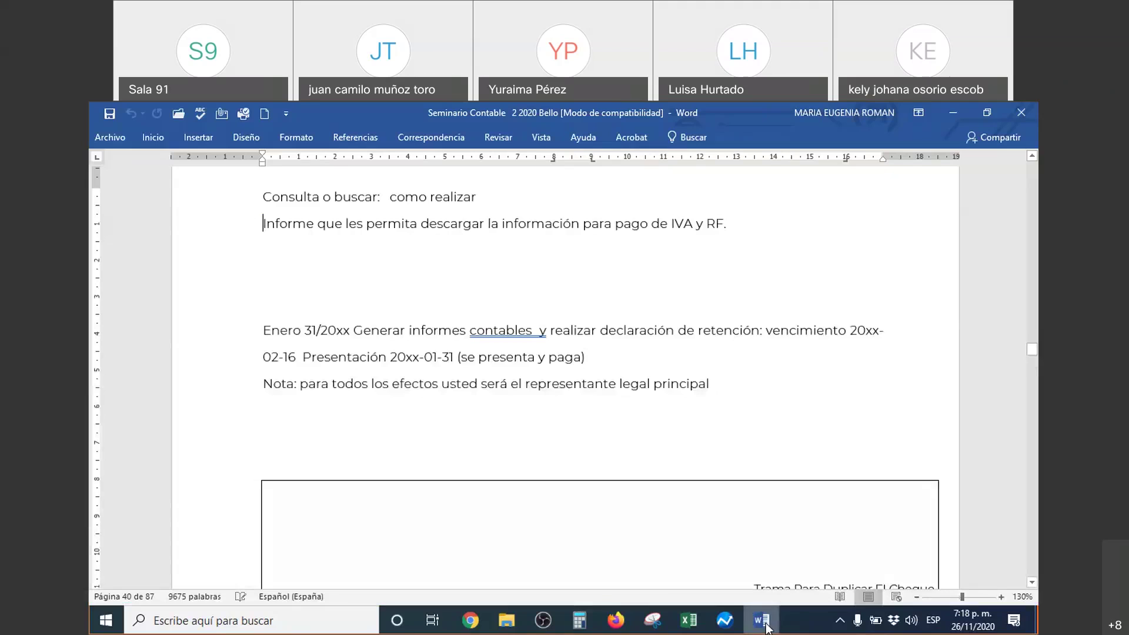
scroll(653, 421, up, 1)
scroll(659, 393, down, 2)
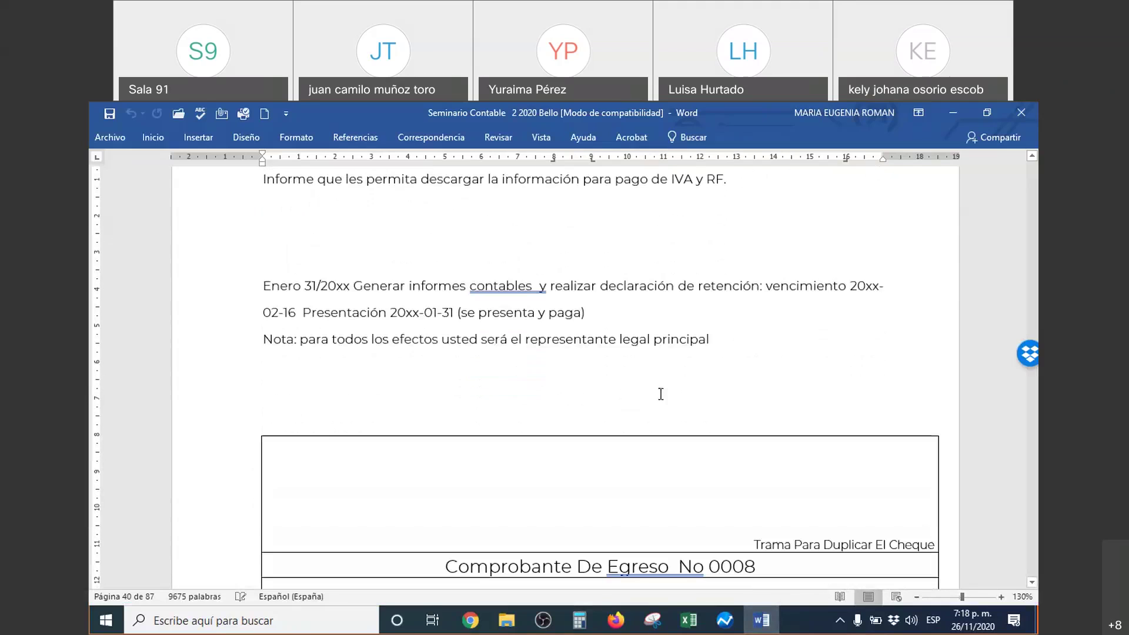
scroll(628, 298, up, 3)
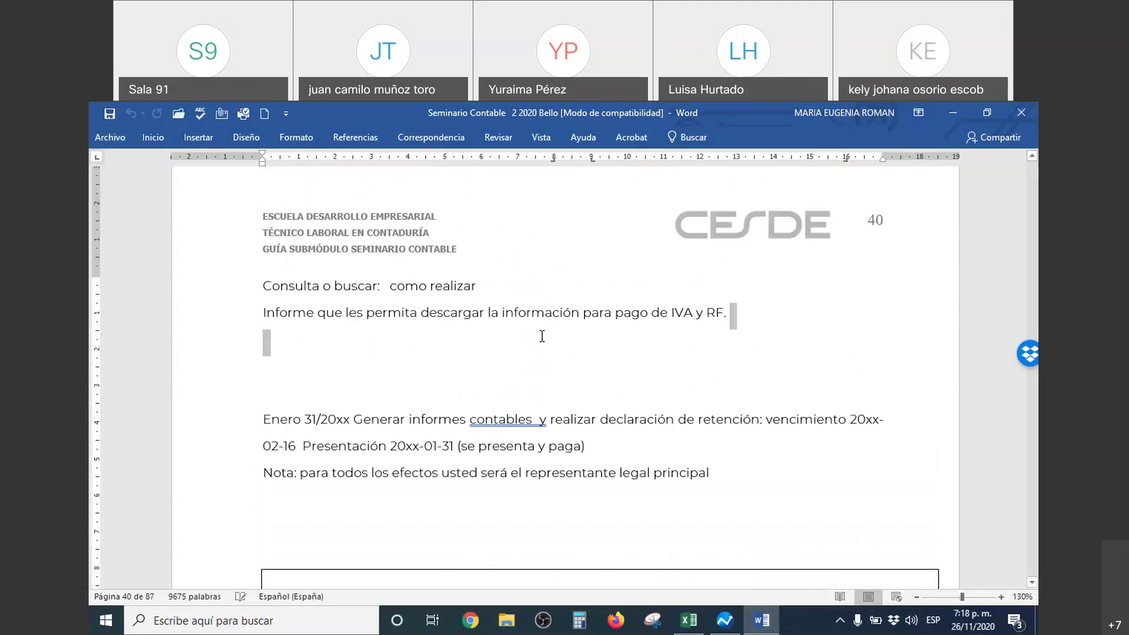
triple_click(259, 312)
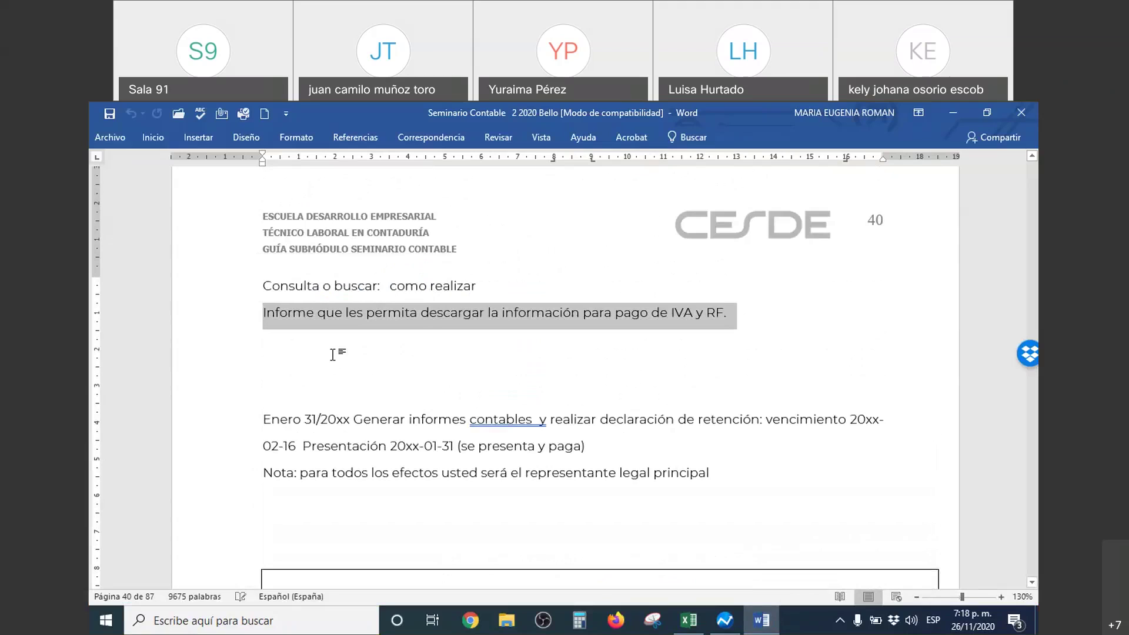
click(297, 356)
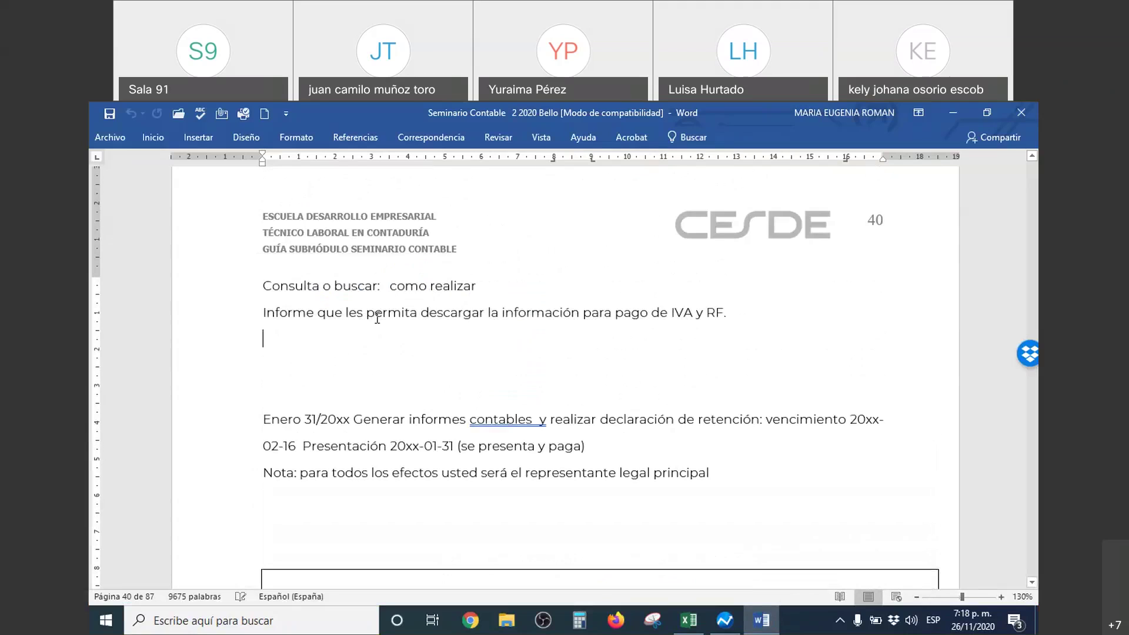
key(Delete)
key(Delete)
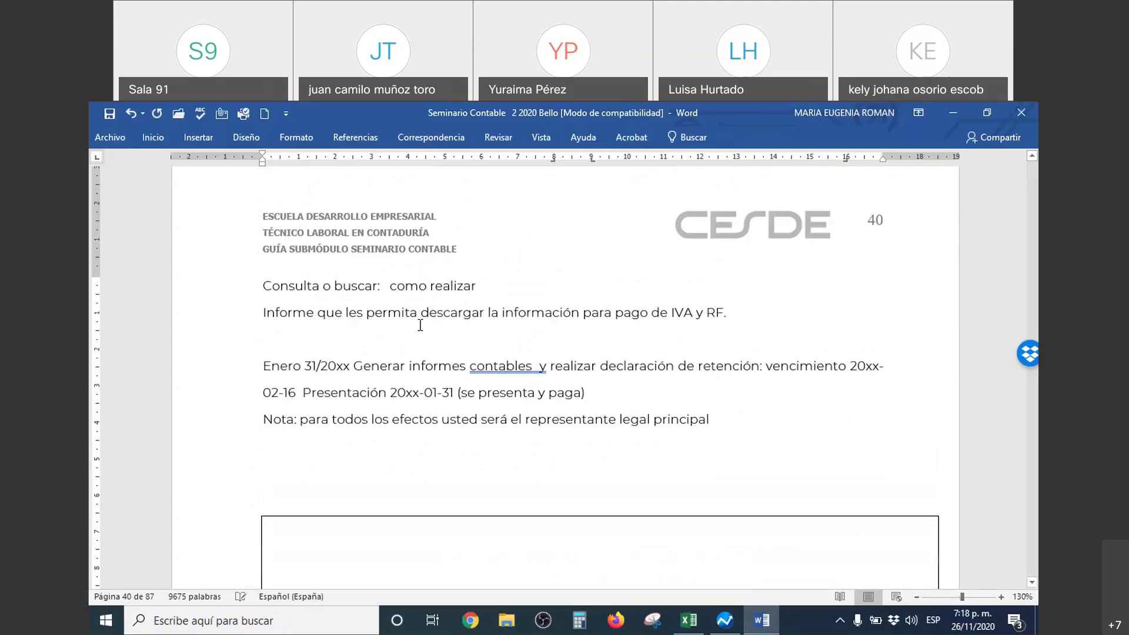
Step: Look at the system calendar for November 2020 and return to the document text
click(965, 630)
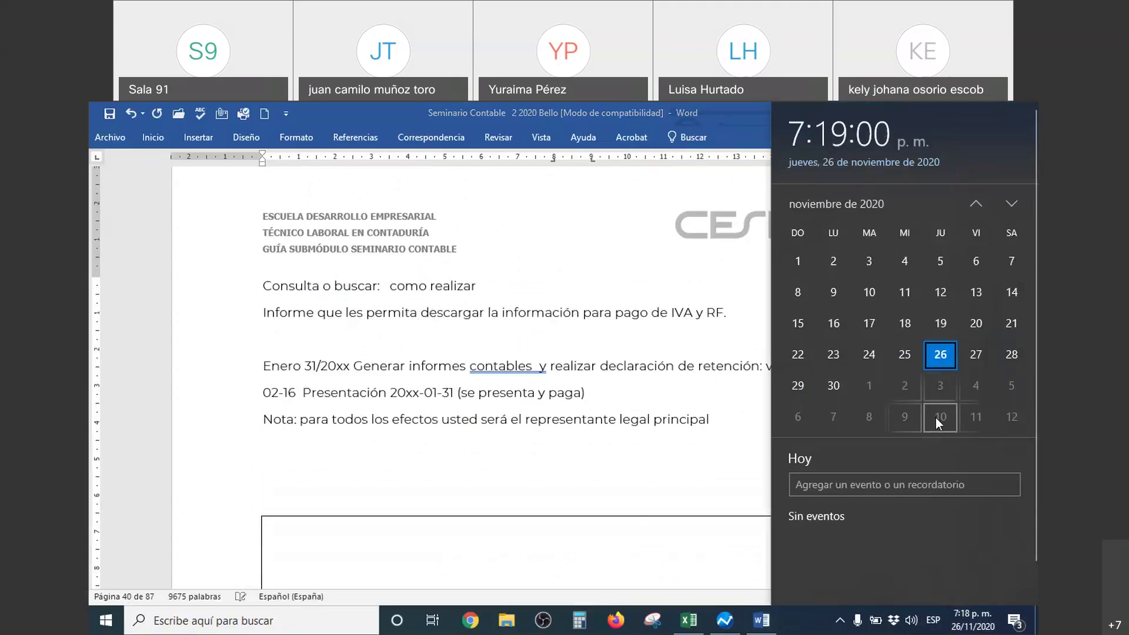
click(665, 384)
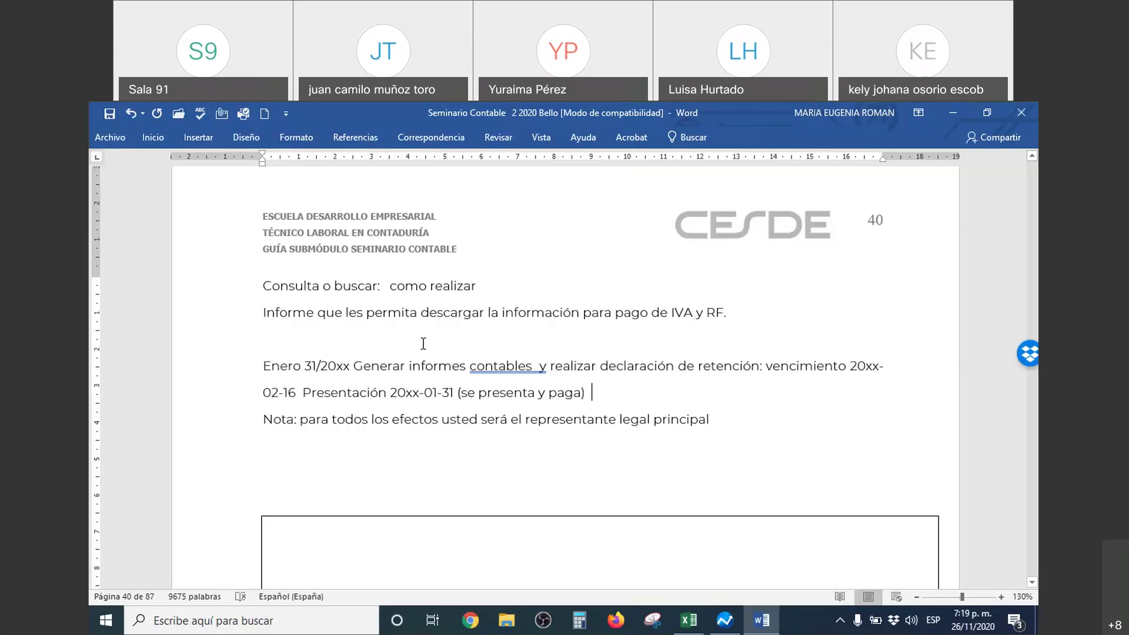
Step: Go to the Febrero 01/20xx rent payment entry on page 42 and highlight its line
scroll(441, 347, down, 8)
scroll(448, 358, down, 20)
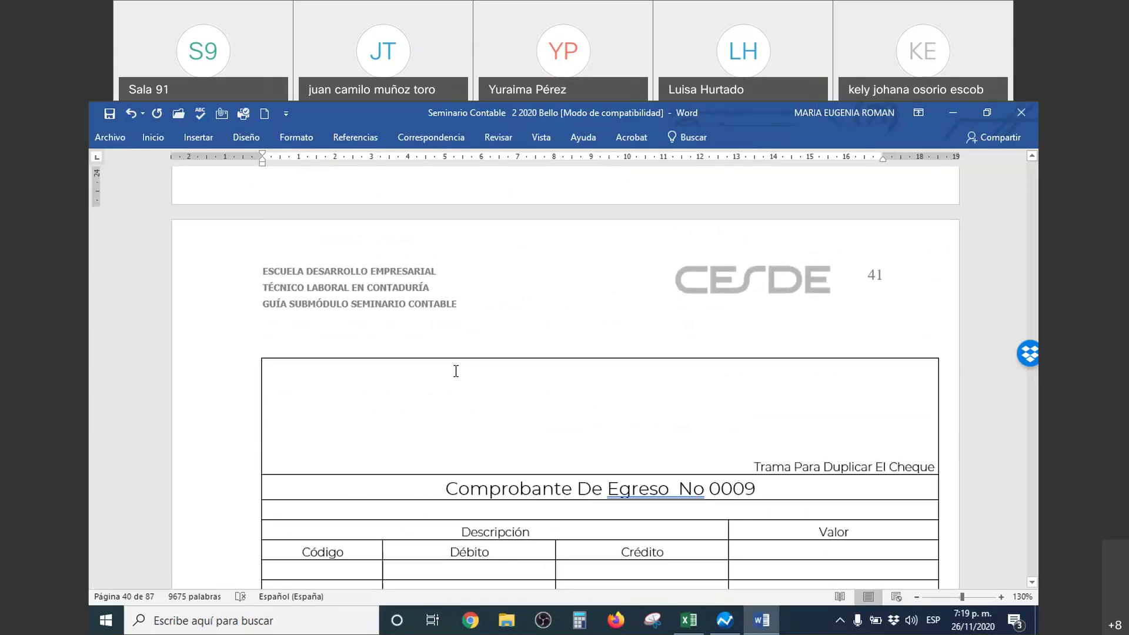
scroll(456, 372, down, 12)
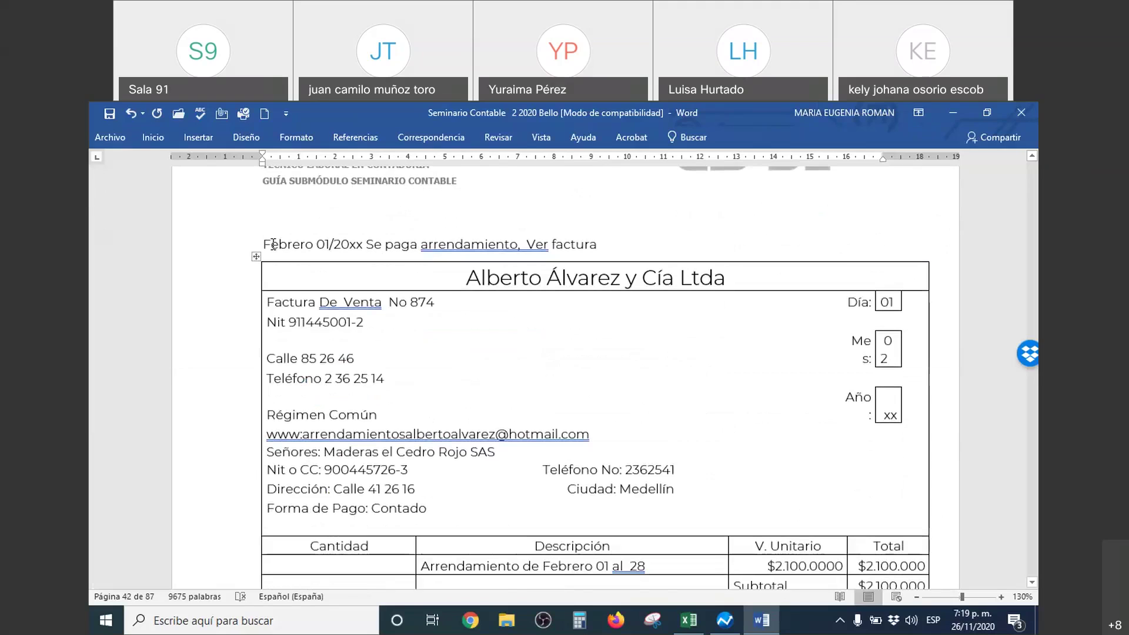
drag(273, 244, 595, 244)
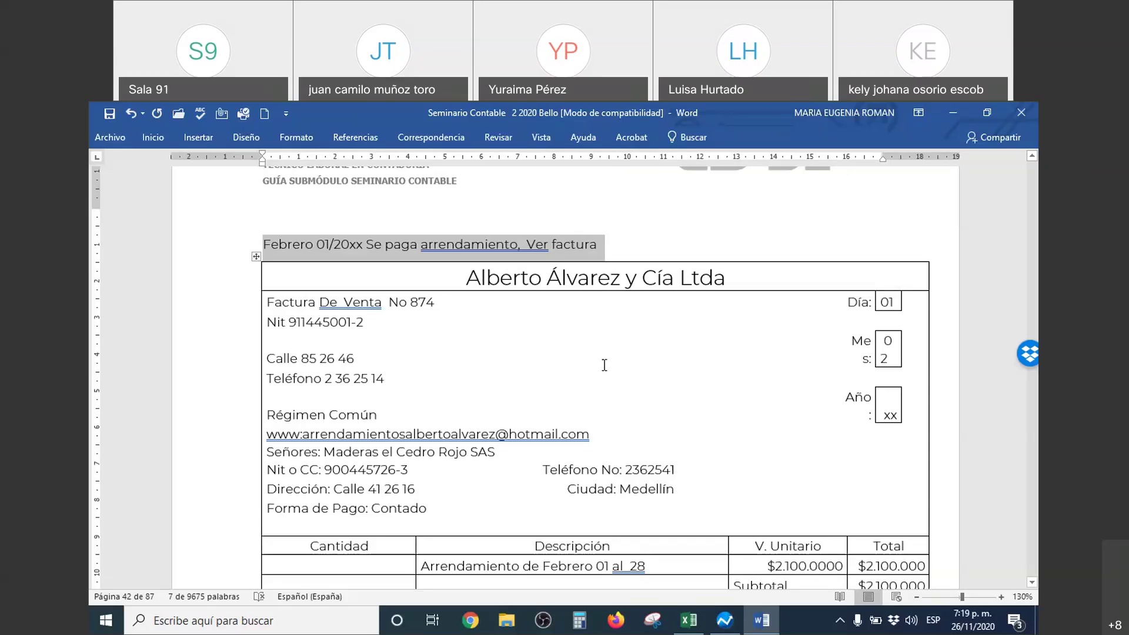
Step: Review the Febrero 01/20xx invoice payment by cheque on page 43 and highlight the Agrícola Santa Elena SA share purchase on page 46
scroll(604, 365, down, 15)
scroll(606, 366, up, 5)
scroll(605, 366, down, 9)
scroll(605, 364, up, 2)
scroll(605, 361, up, 7)
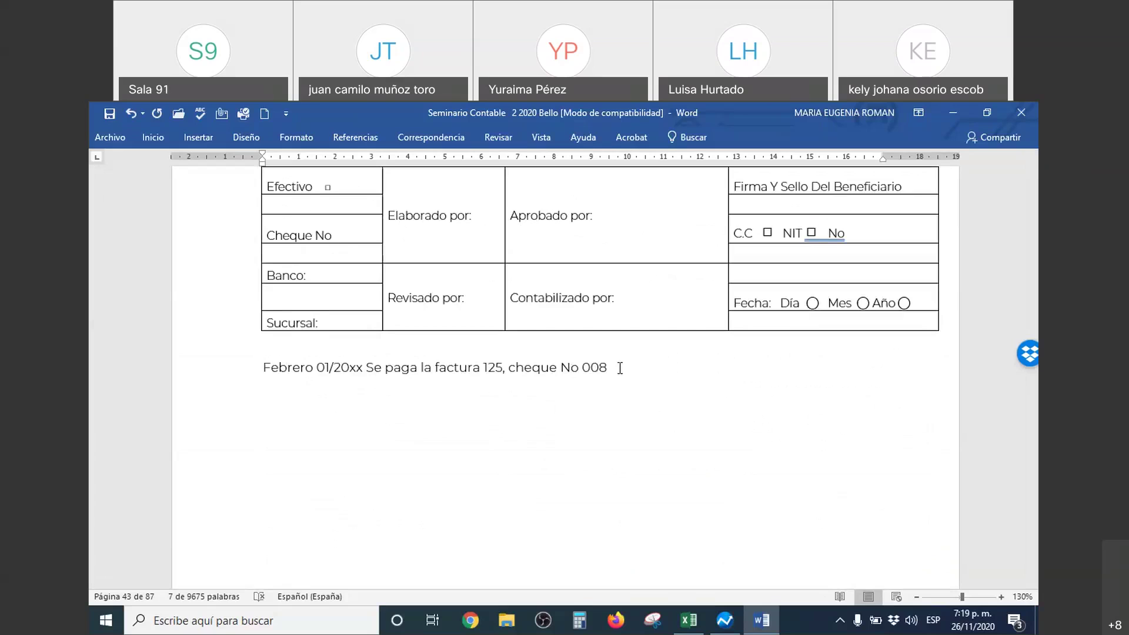
scroll(628, 347, down, 15)
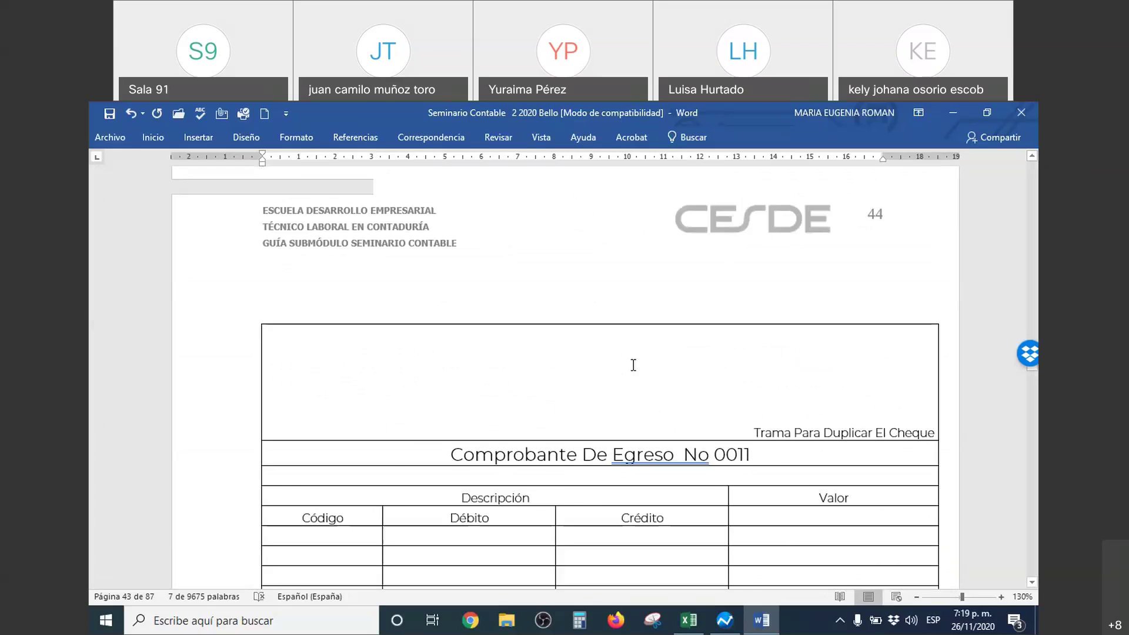
scroll(633, 367, down, 15)
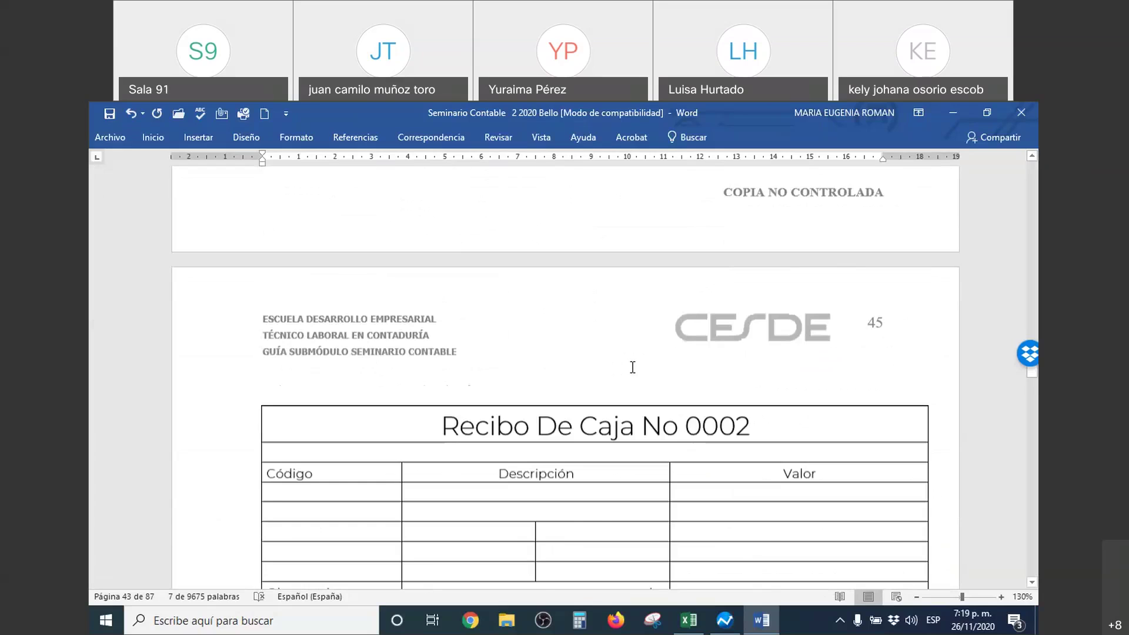
scroll(629, 368, down, 20)
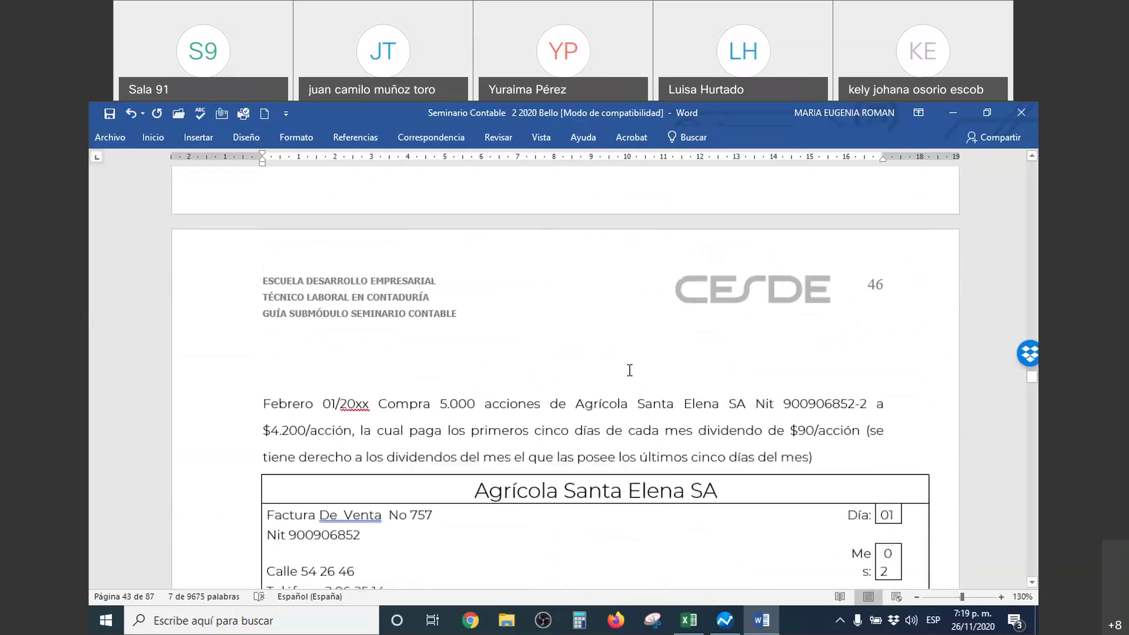
scroll(628, 369, down, 2)
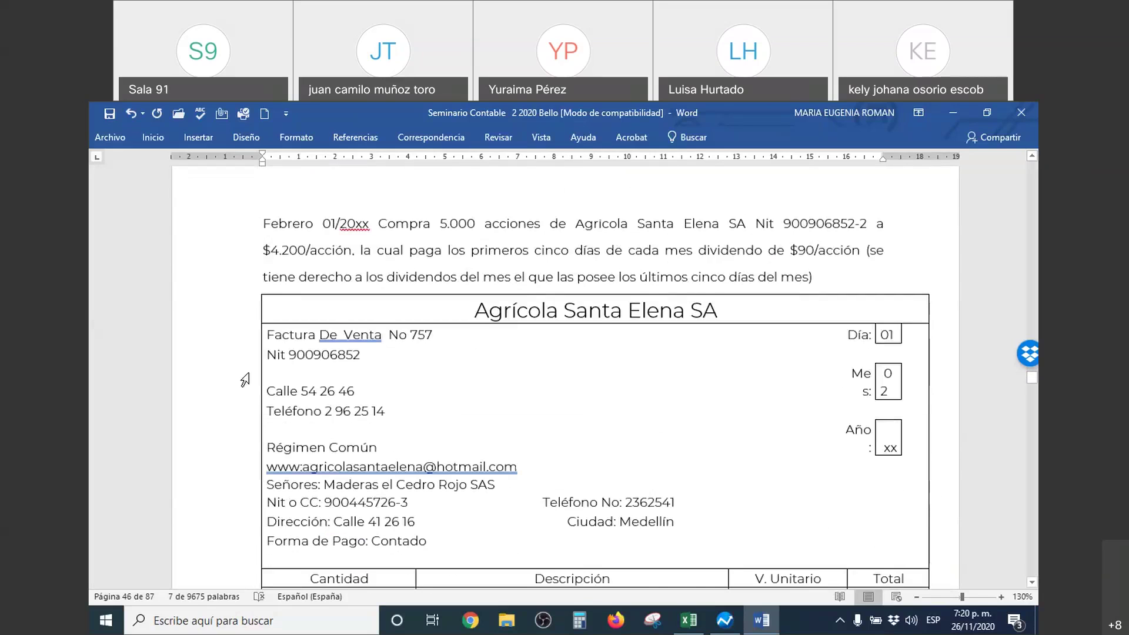
drag(263, 225, 842, 274)
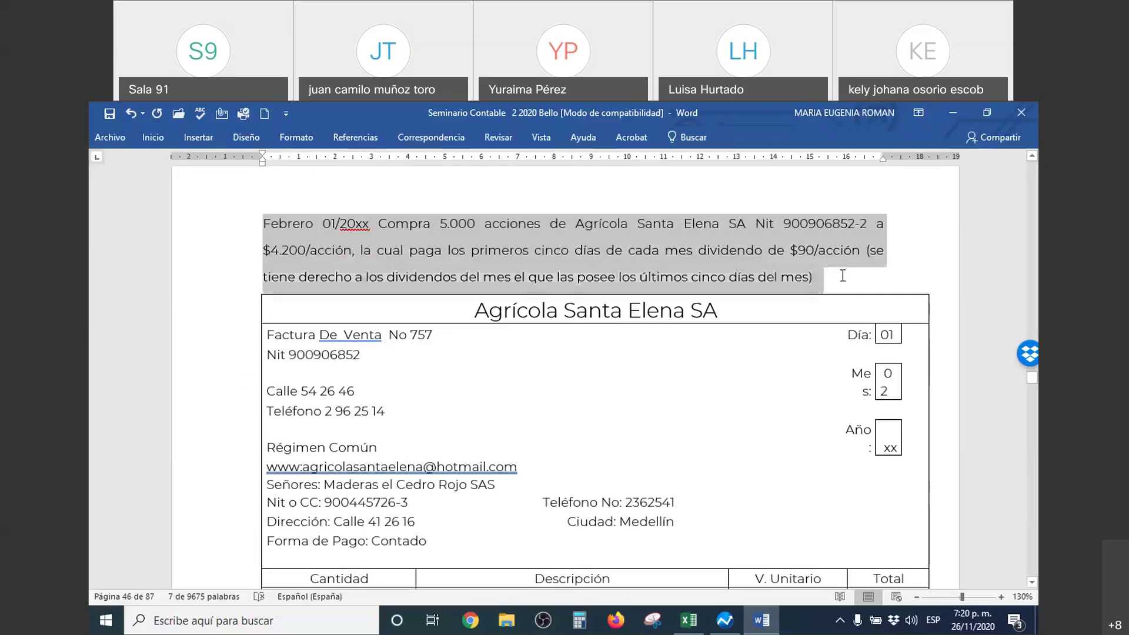
click(689, 414)
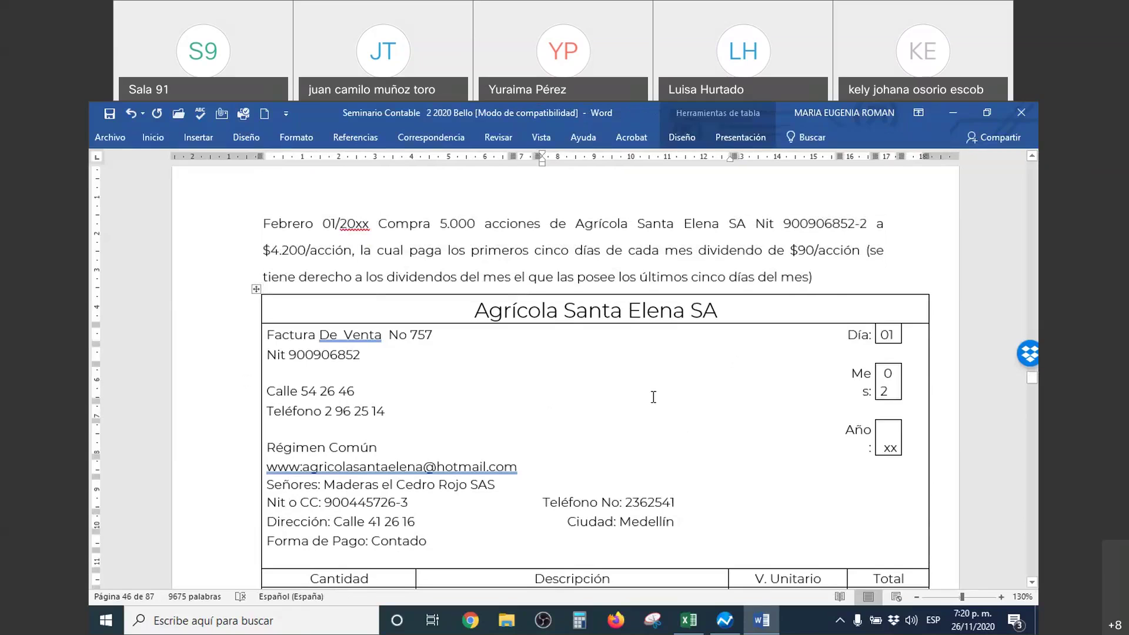
Step: Find and highlight the Febrero 01/20xx brokerage commission entry for Corredores Asociados SA on page 47
scroll(650, 397, down, 4)
scroll(650, 397, down, 18)
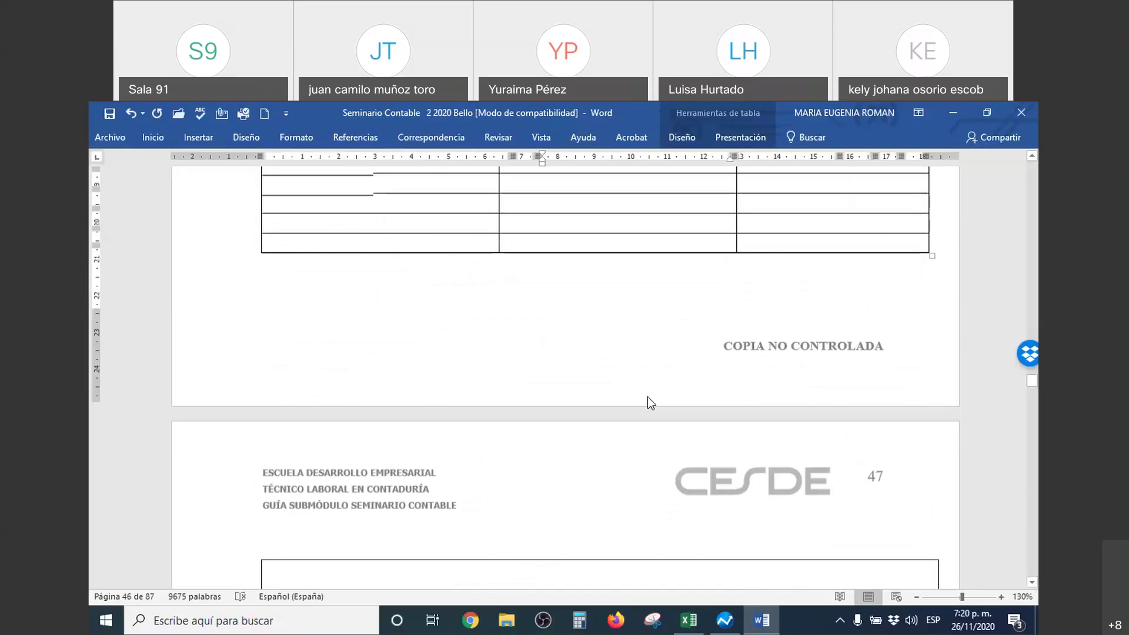
scroll(648, 395, down, 10)
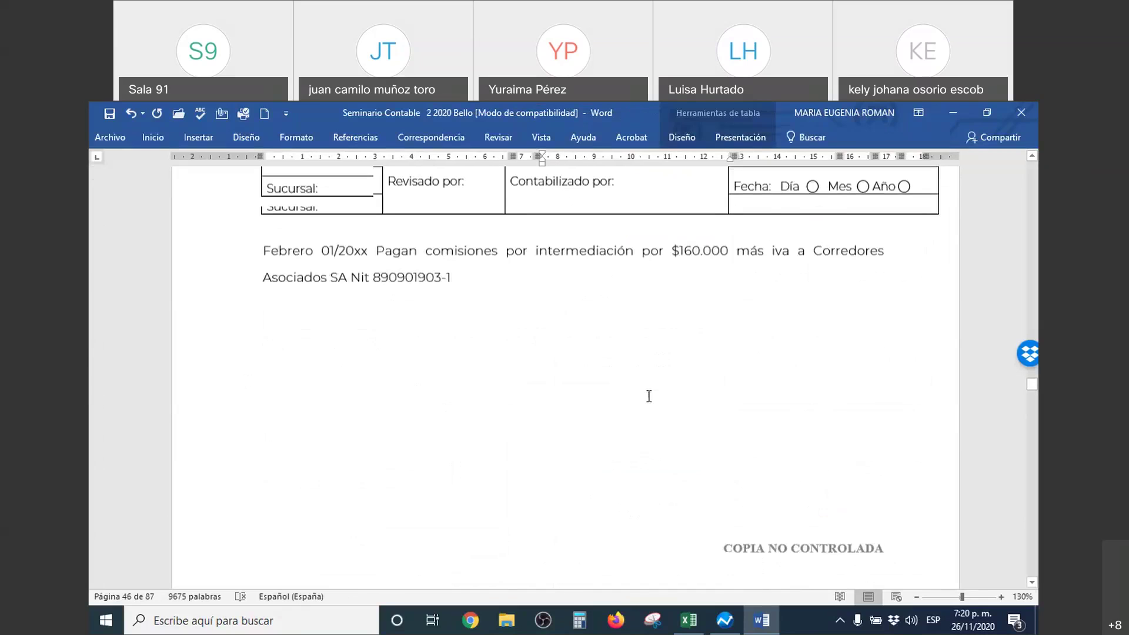
scroll(306, 295, up, 1)
drag(252, 284, 471, 315)
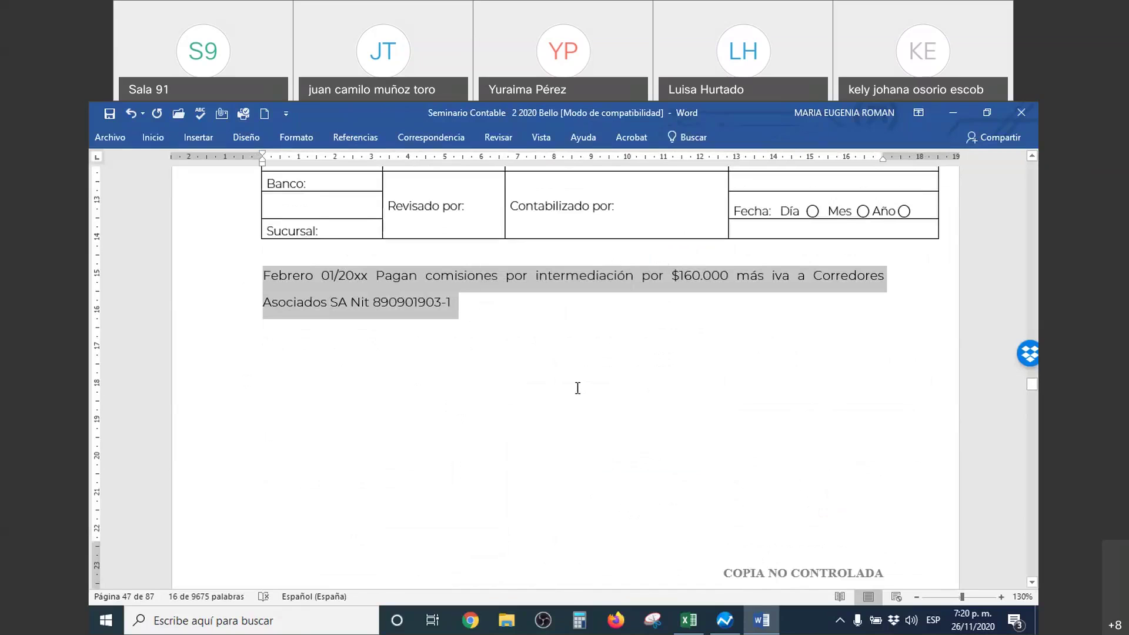
Step: Go past the Corredores Asociados invoice and payment, and highlight the Febrero 02/20xx polished wood purchase on page 49
scroll(569, 394, down, 15)
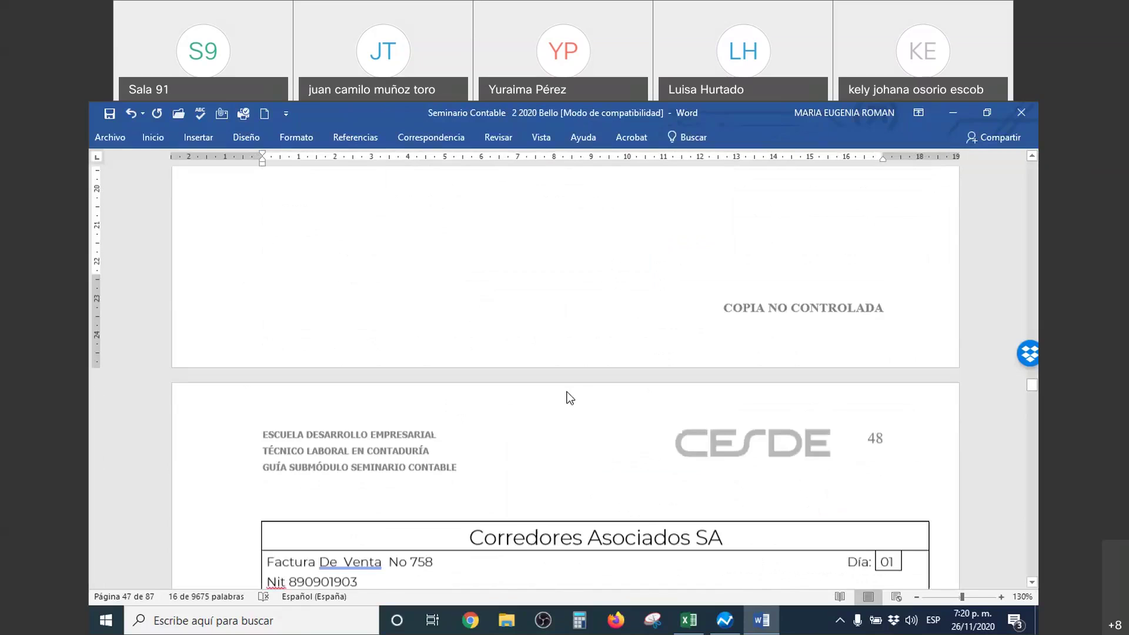
scroll(565, 394, down, 7)
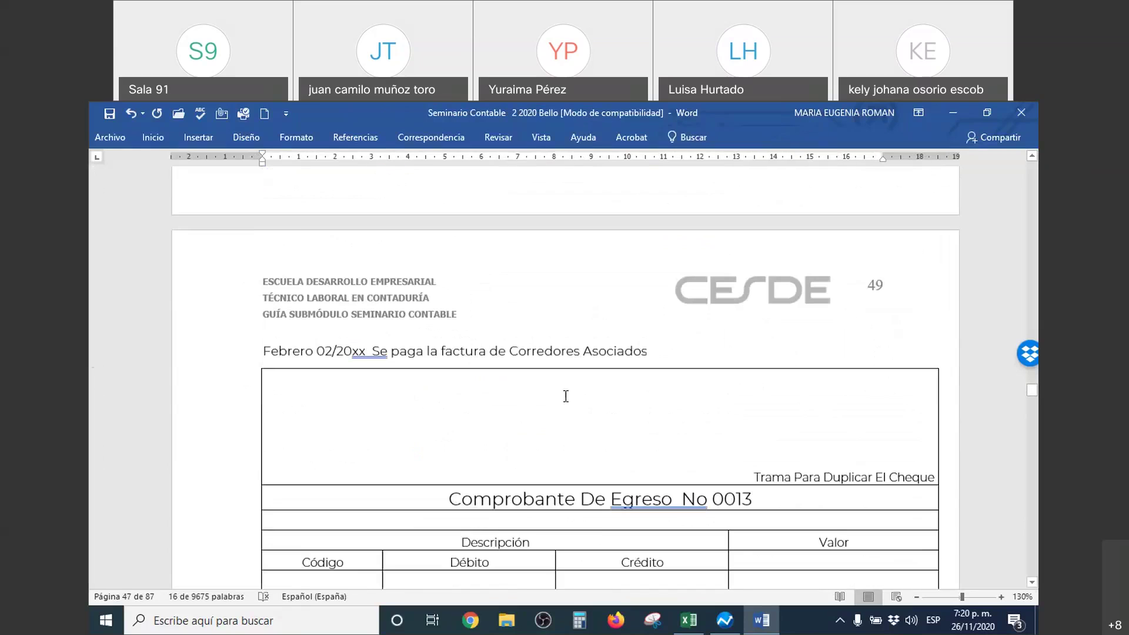
scroll(566, 396, down, 10)
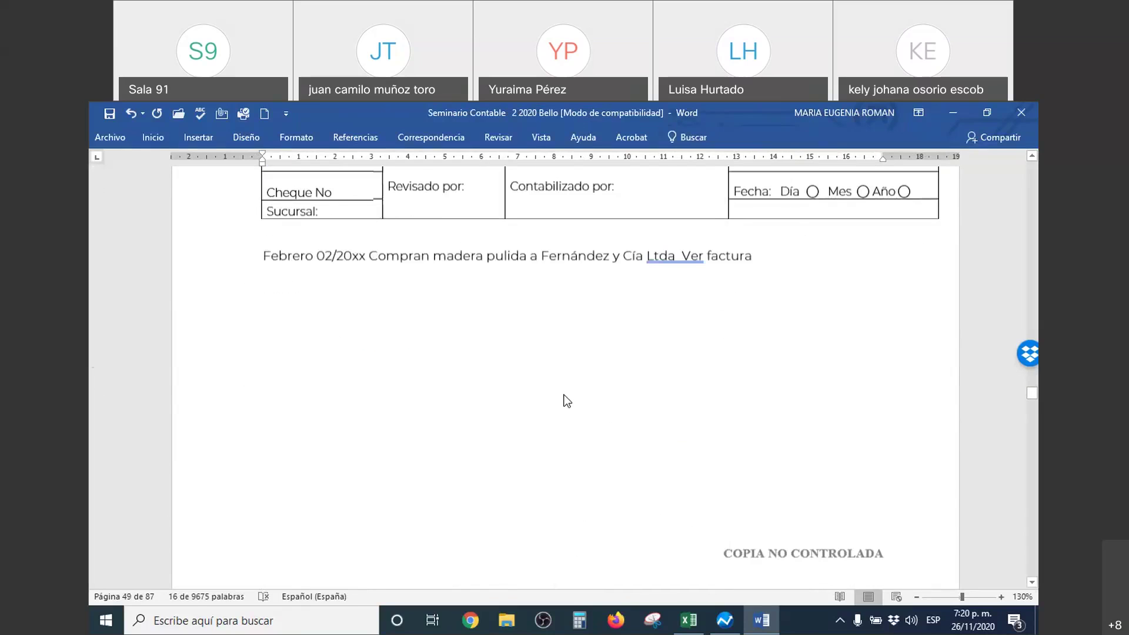
scroll(565, 395, up, 1)
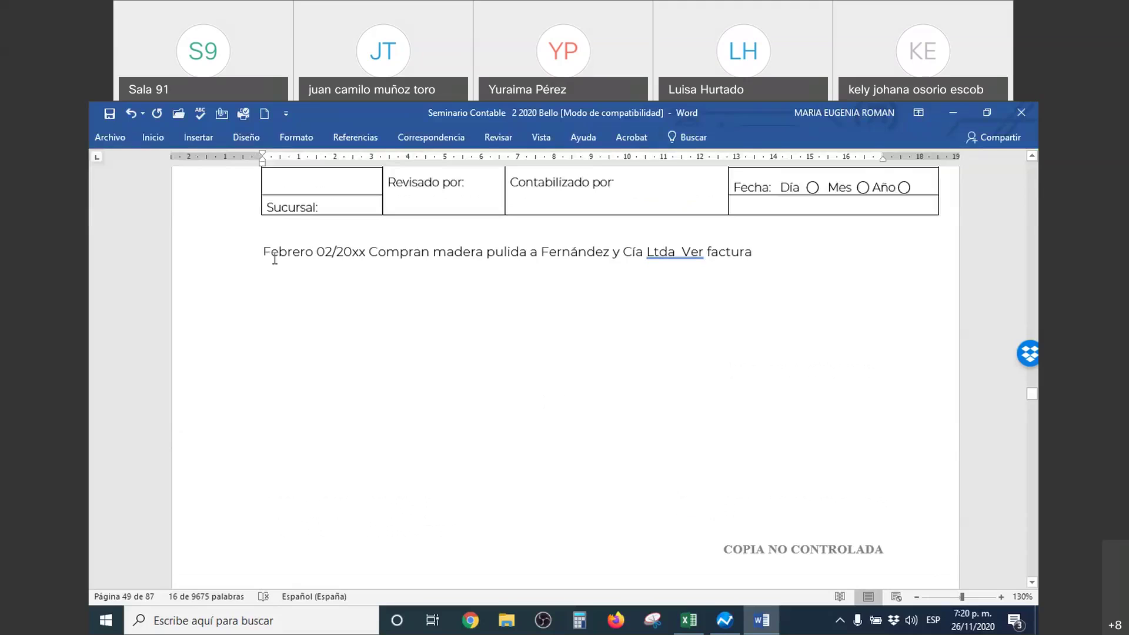
drag(313, 254, 776, 254)
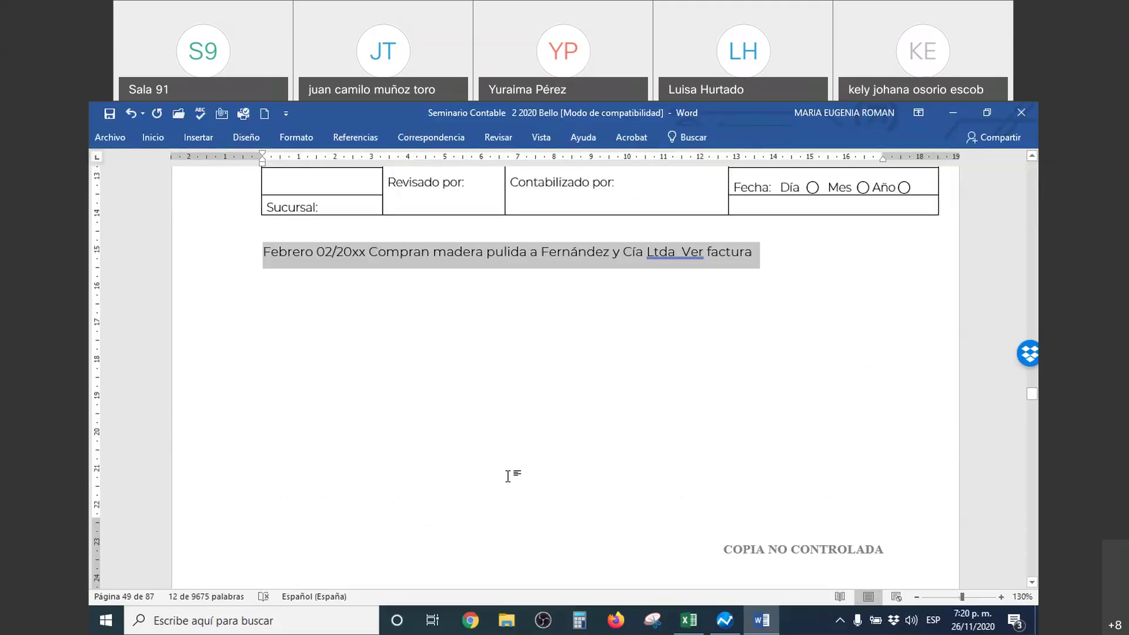
Step: Find and highlight the Febrero 03/20xx invoice payment line on page 50
scroll(509, 476, down, 12)
scroll(510, 478, down, 7)
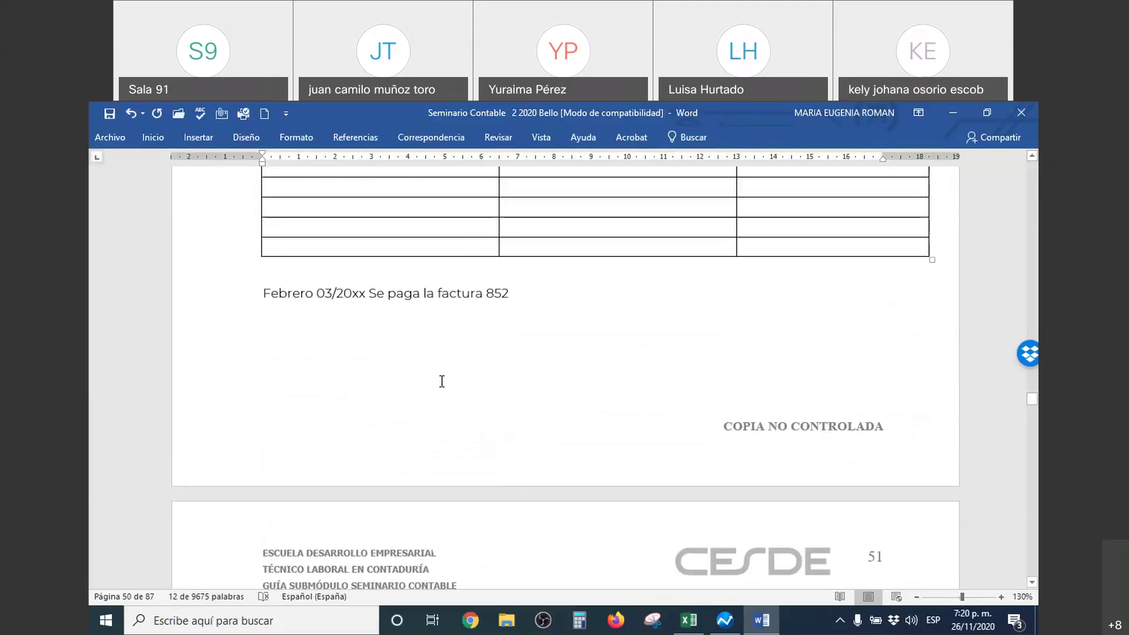
click(342, 329)
drag(301, 299, 517, 297)
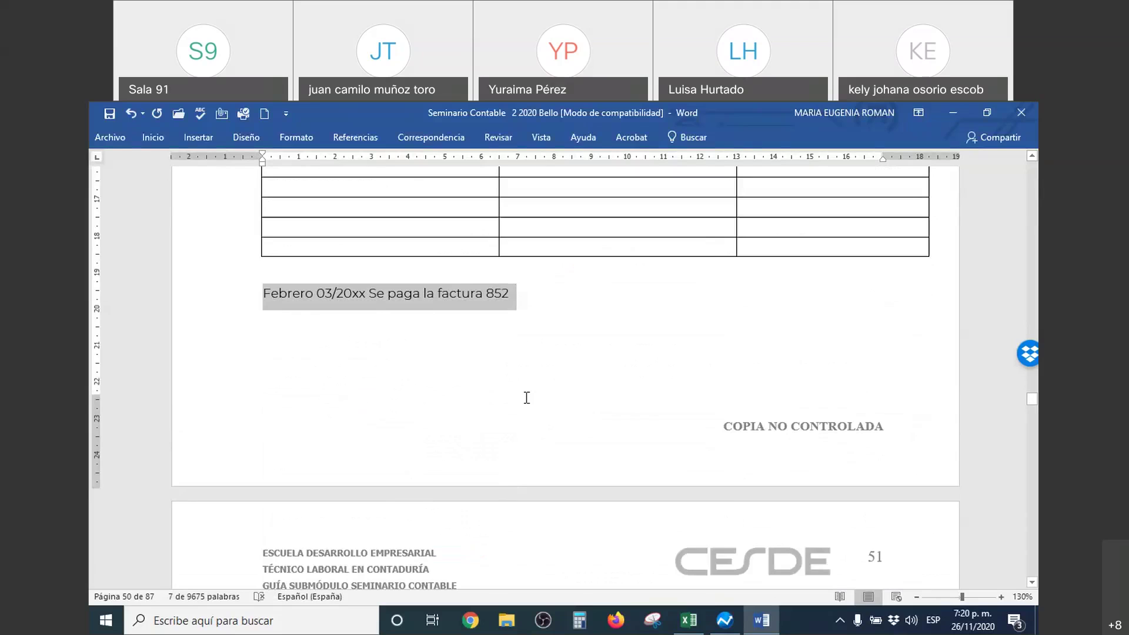
Step: Highlight the Febrero 04/20xx purchase of 3.200 Comercializadora de Algodón SA shares on page 51 and view its invoice
scroll(527, 398, down, 10)
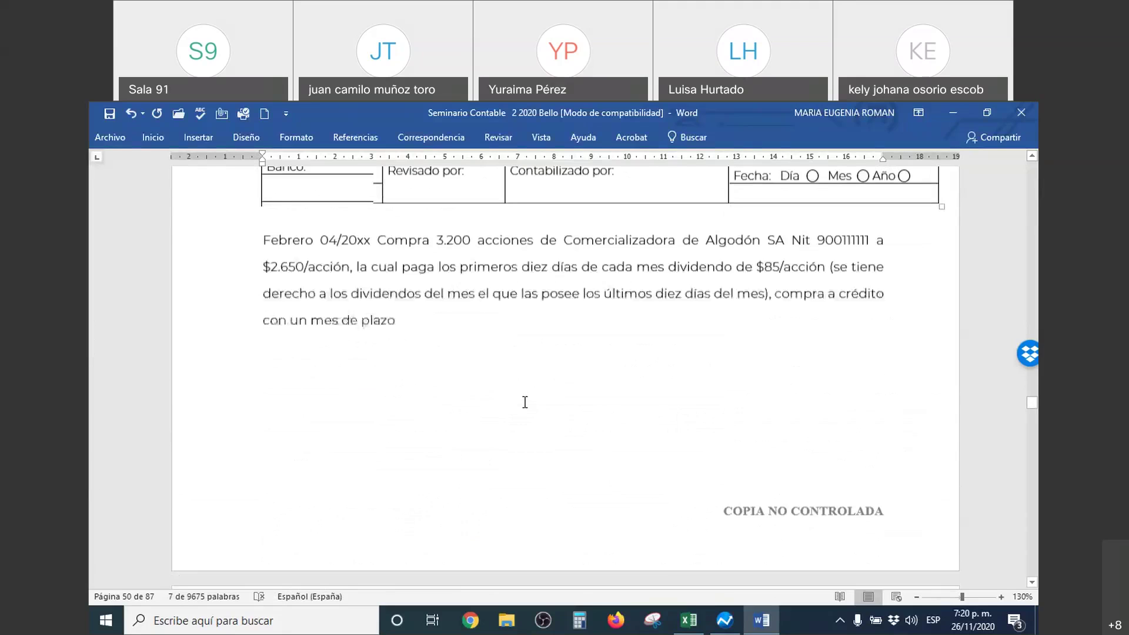
scroll(525, 402, down, 1)
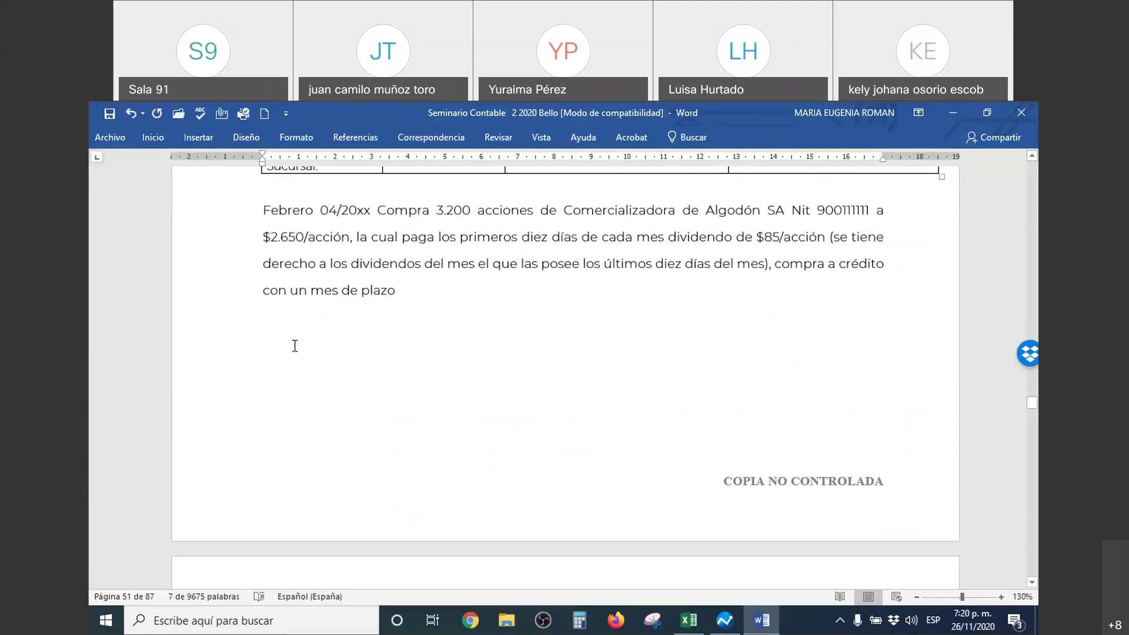
drag(264, 210, 433, 285)
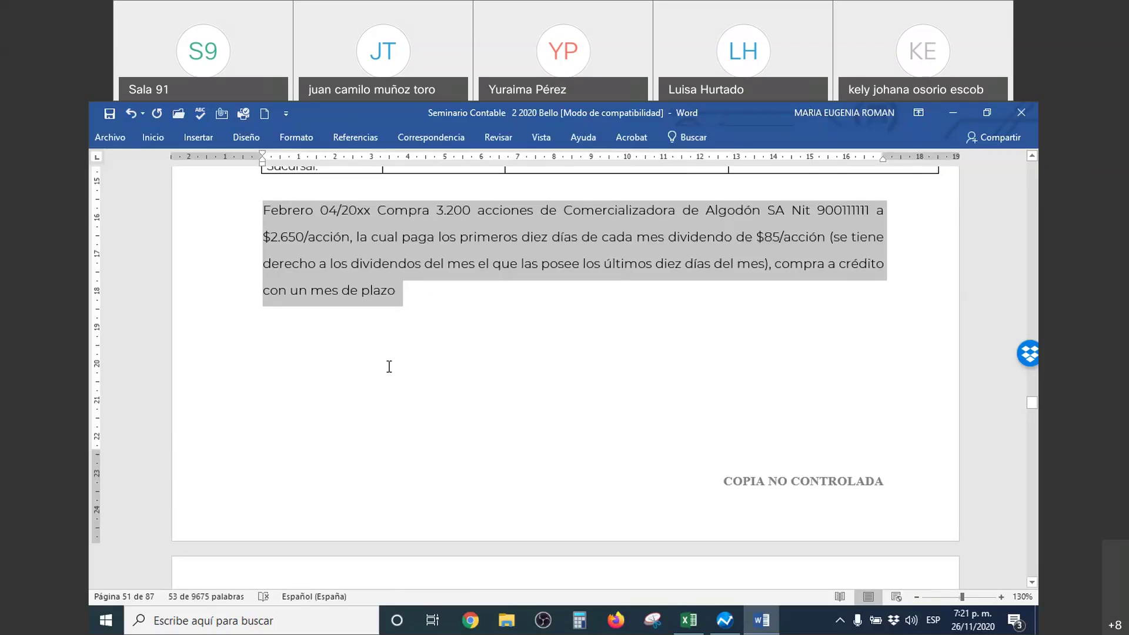
scroll(389, 366, down, 10)
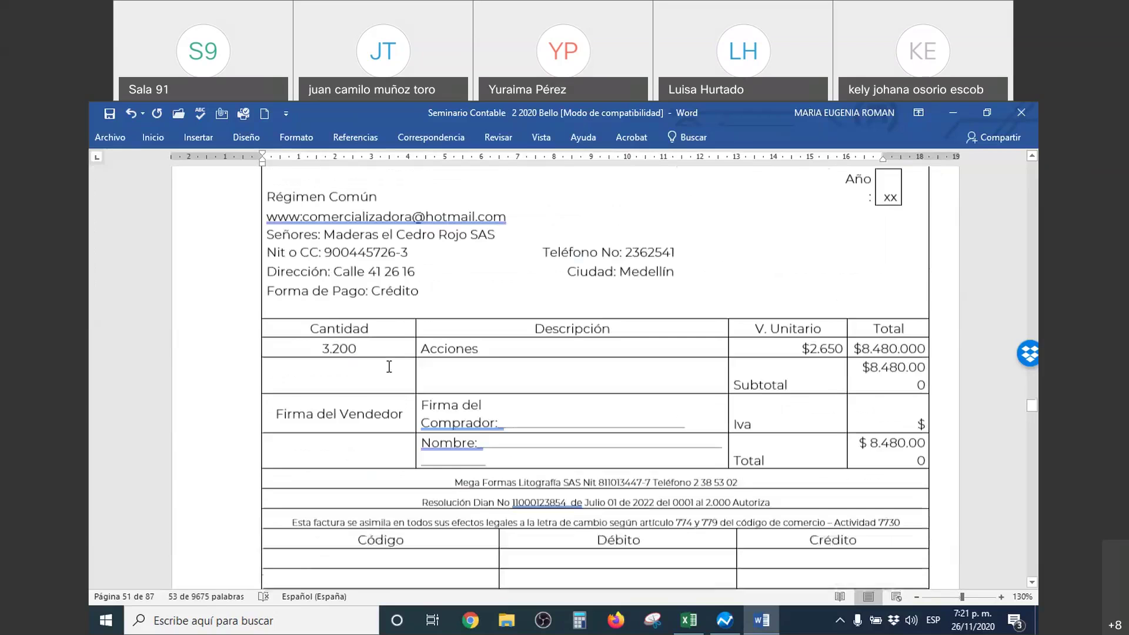
Step: Find the Febrero 09/20xx self-assessment and payment of social security contributions on page 52 and highlight it in black
scroll(389, 366, down, 8)
scroll(389, 366, up, 2)
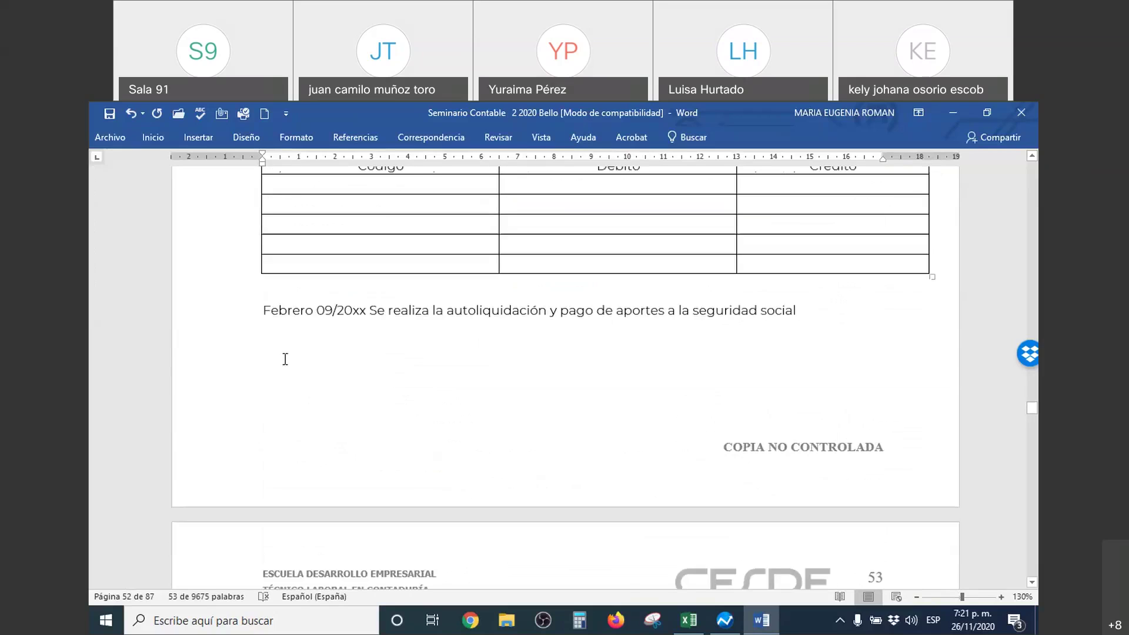
scroll(360, 318, down, 4)
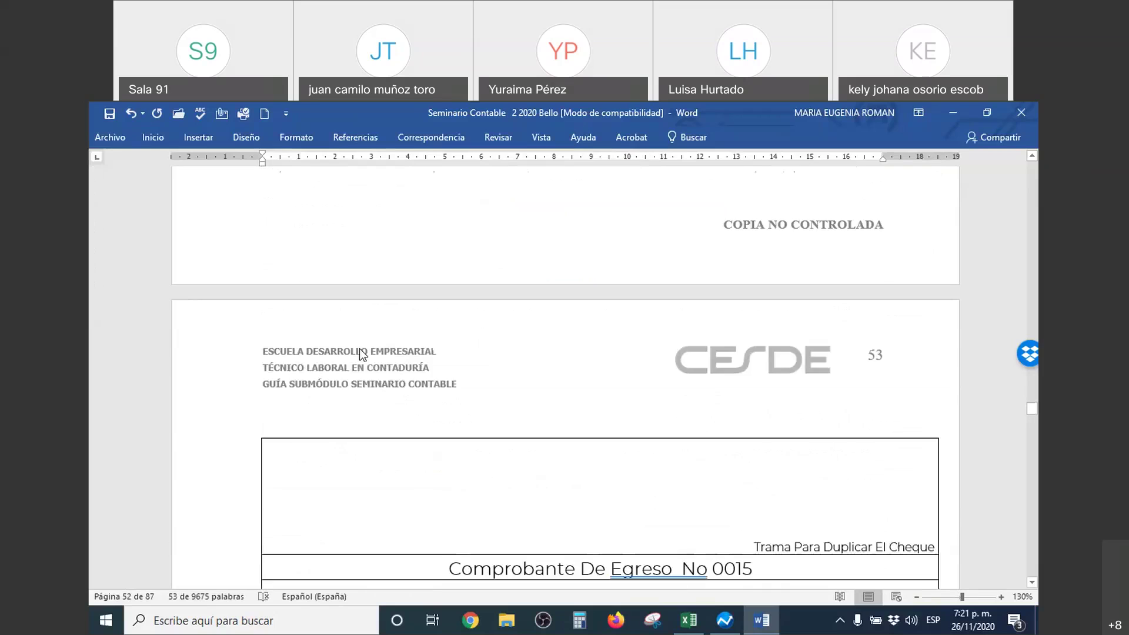
scroll(353, 347, up, 3)
mouse_move(264, 263)
mouse_down()
mouse_move(412, 276)
mouse_move(547, 631)
mouse_move(645, 246)
mouse_move(653, 171)
mouse_move(698, 327)
mouse_move(727, 330)
mouse_move(713, 329)
mouse_move(716, 170)
mouse_move(668, 285)
mouse_move(800, 494)
mouse_move(795, 419)
mouse_up()
click(795, 418)
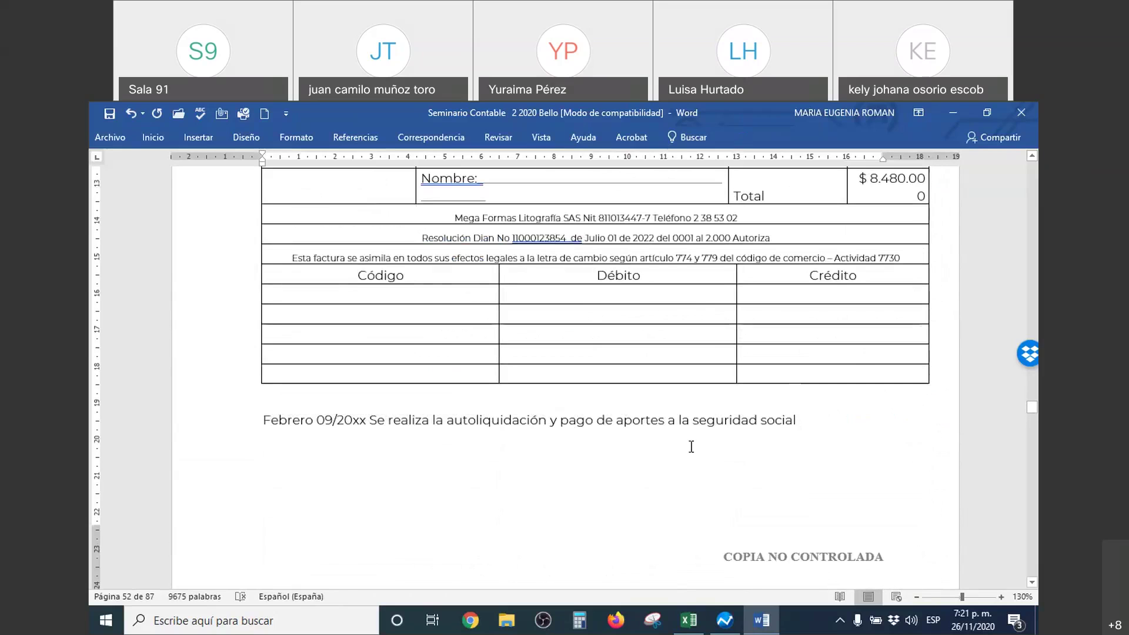
drag(692, 447, 257, 418)
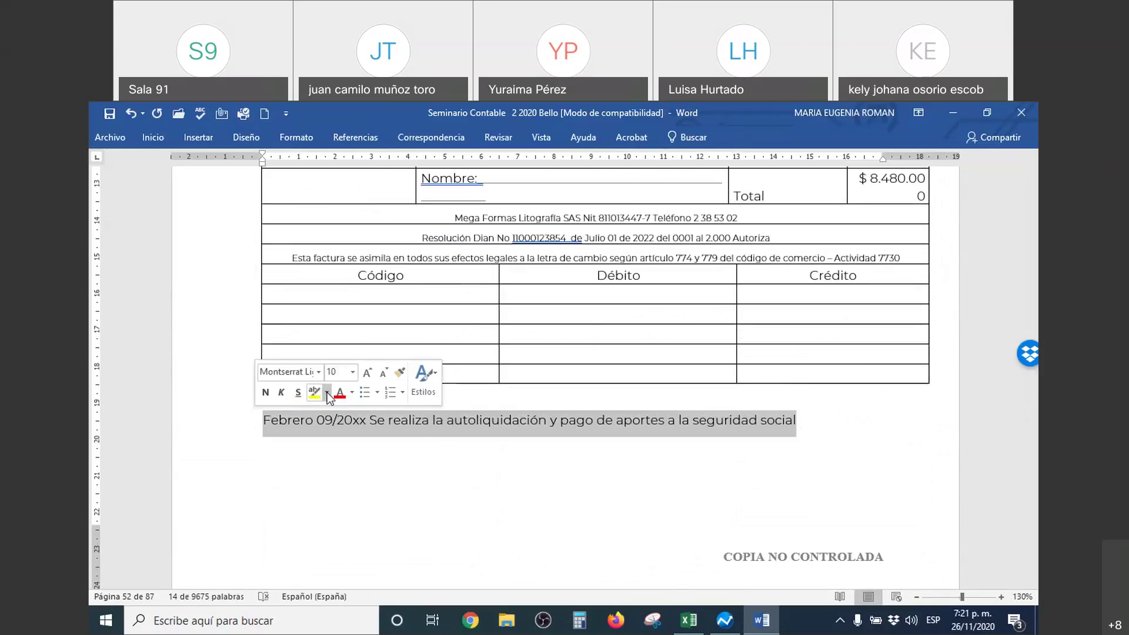
click(328, 396)
click(400, 453)
click(480, 465)
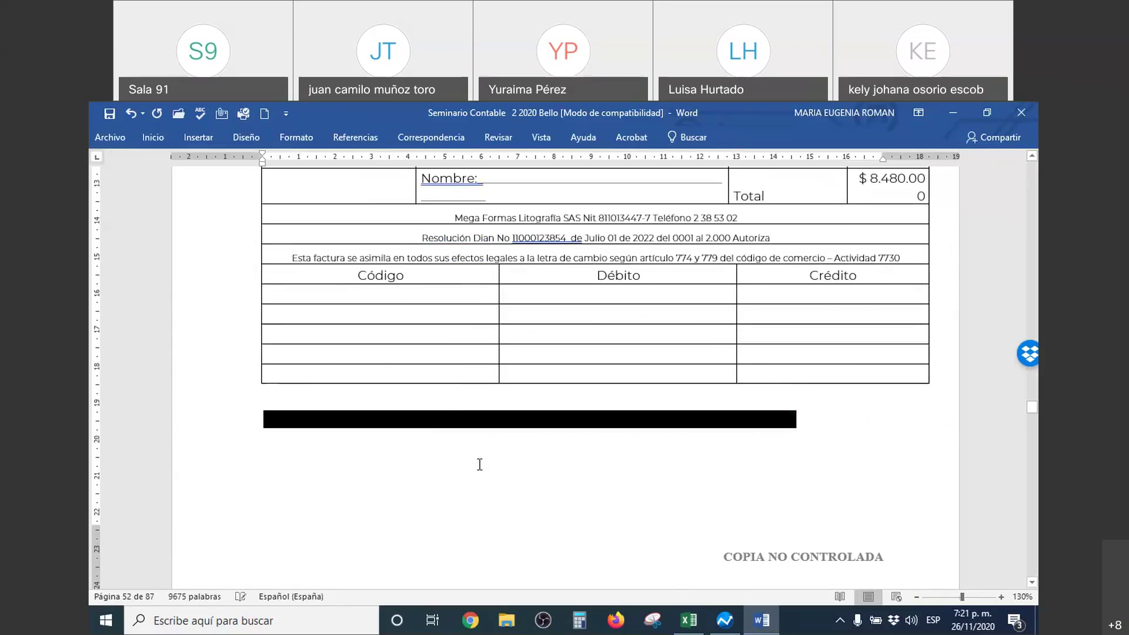
Step: Find the Febrero 14/20xx sale to Constructora Envigado Ltda on page 53
scroll(480, 465, down, 20)
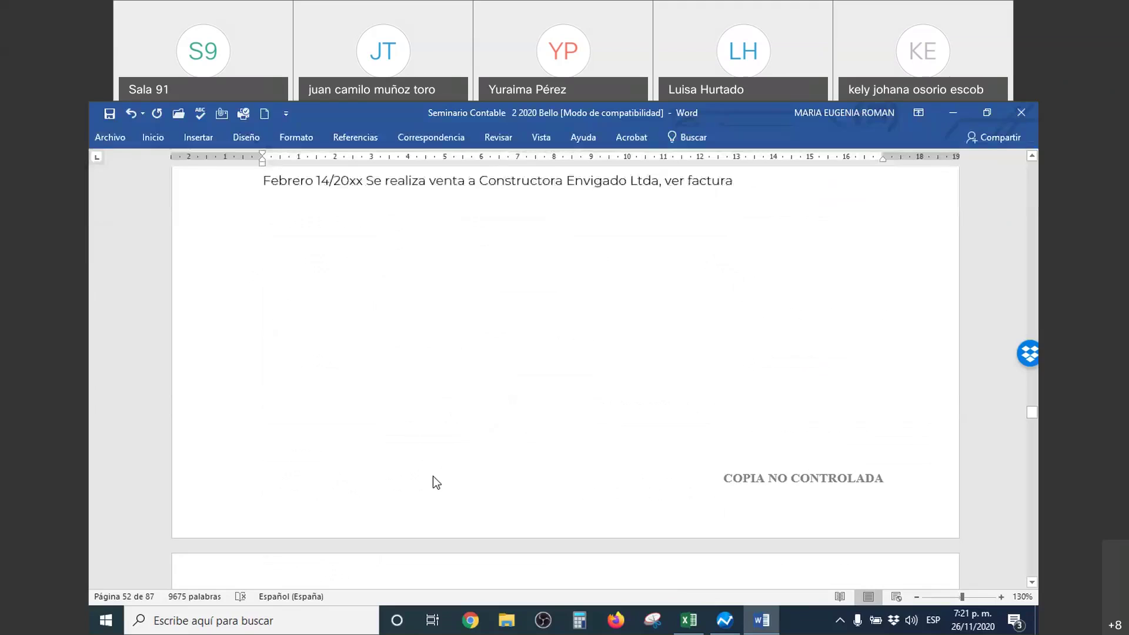
scroll(433, 476, up, 3)
click(328, 320)
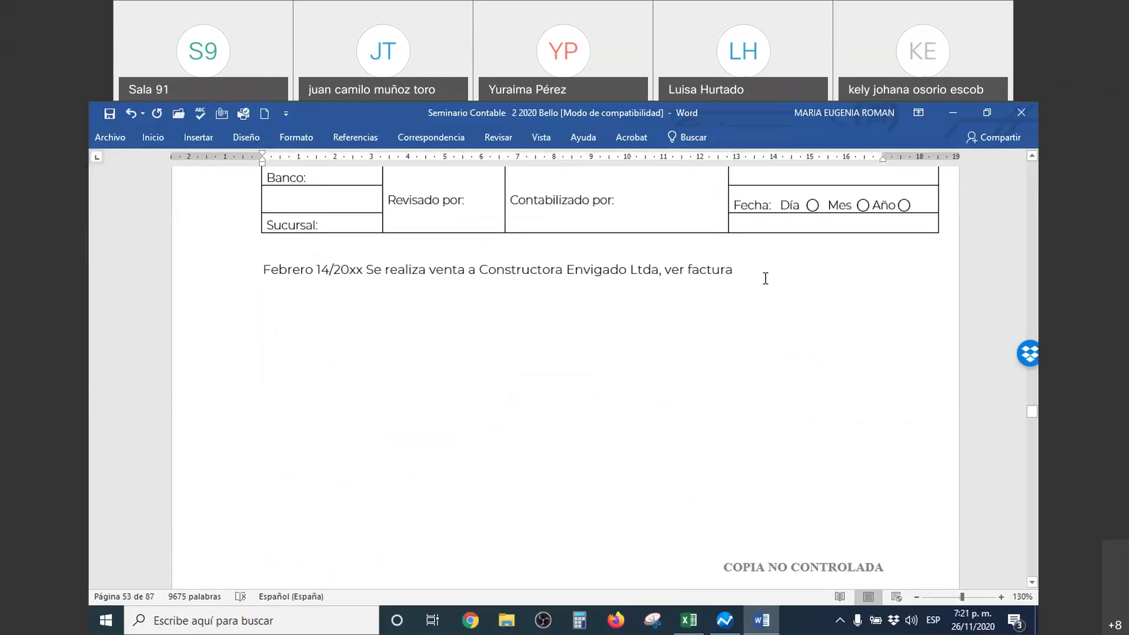
Step: Highlight in black the Febrero 15/20xx EEPP utilities payment on page 54 and the Empresas Públicas de Medellín ESP heading beneath it
scroll(765, 277, down, 15)
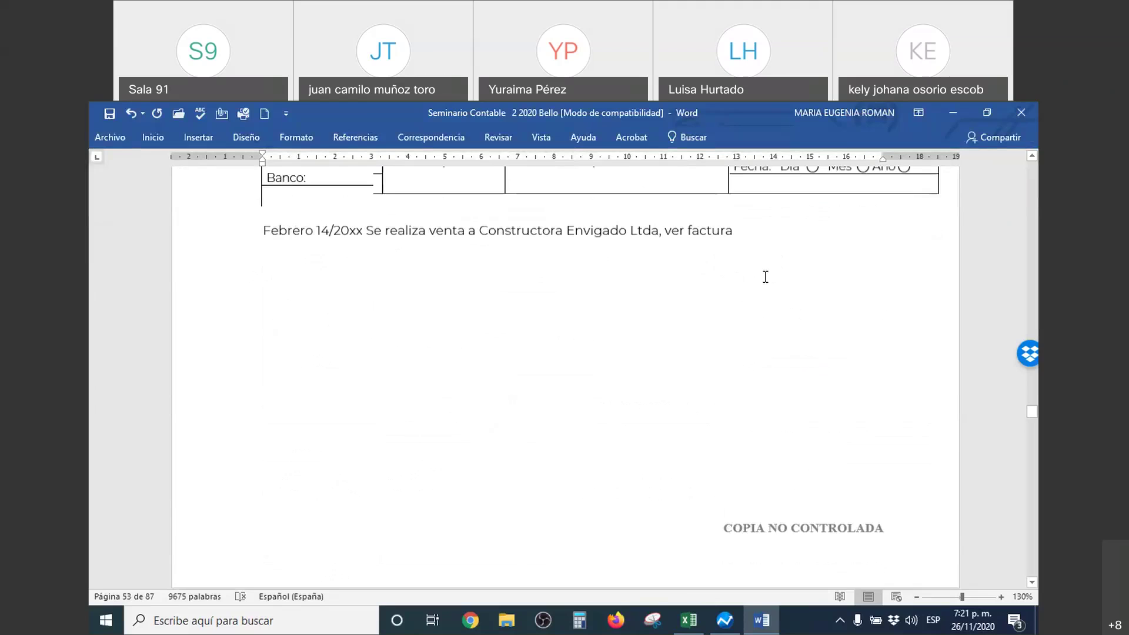
scroll(765, 277, down, 6)
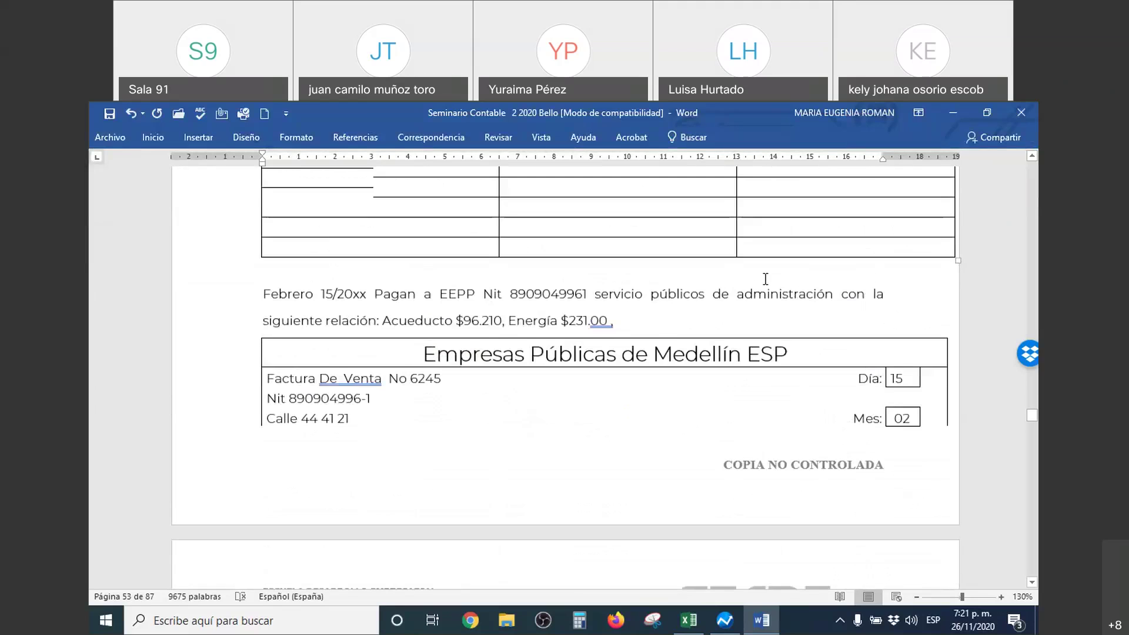
scroll(765, 279, down, 3)
scroll(765, 279, up, 3)
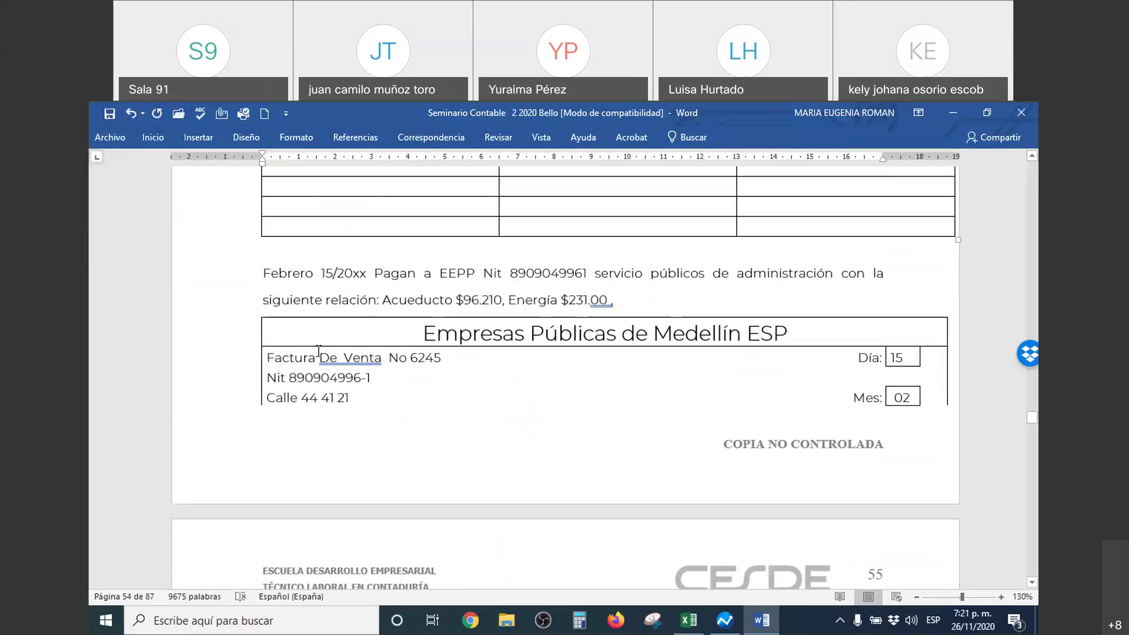
drag(258, 274, 731, 309)
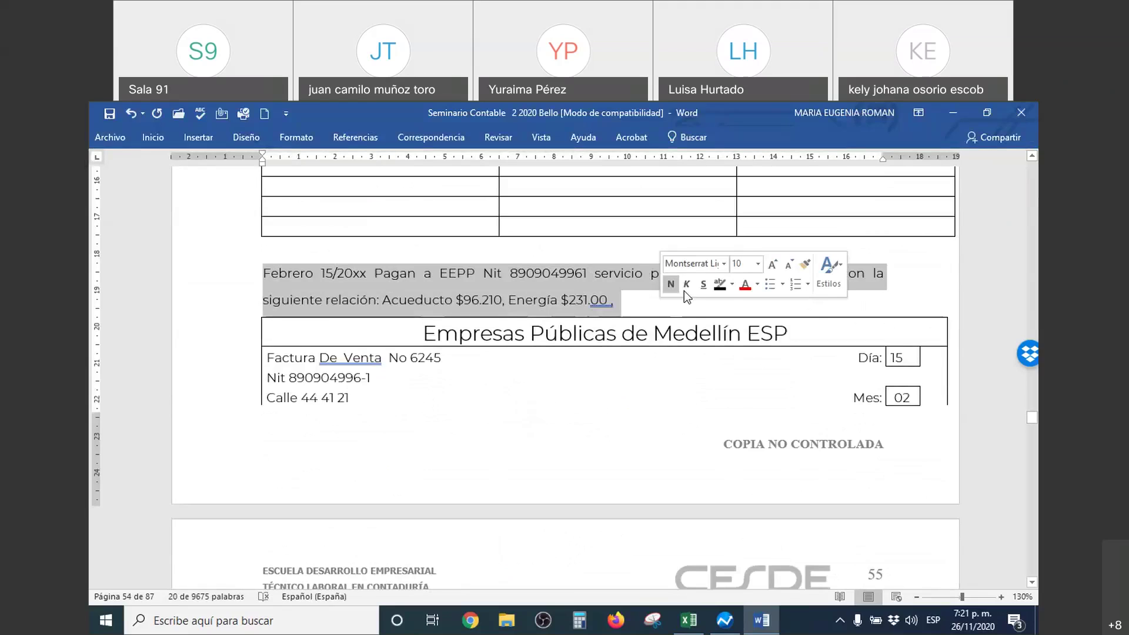
click(721, 289)
click(547, 386)
drag(370, 330, 812, 333)
click(807, 380)
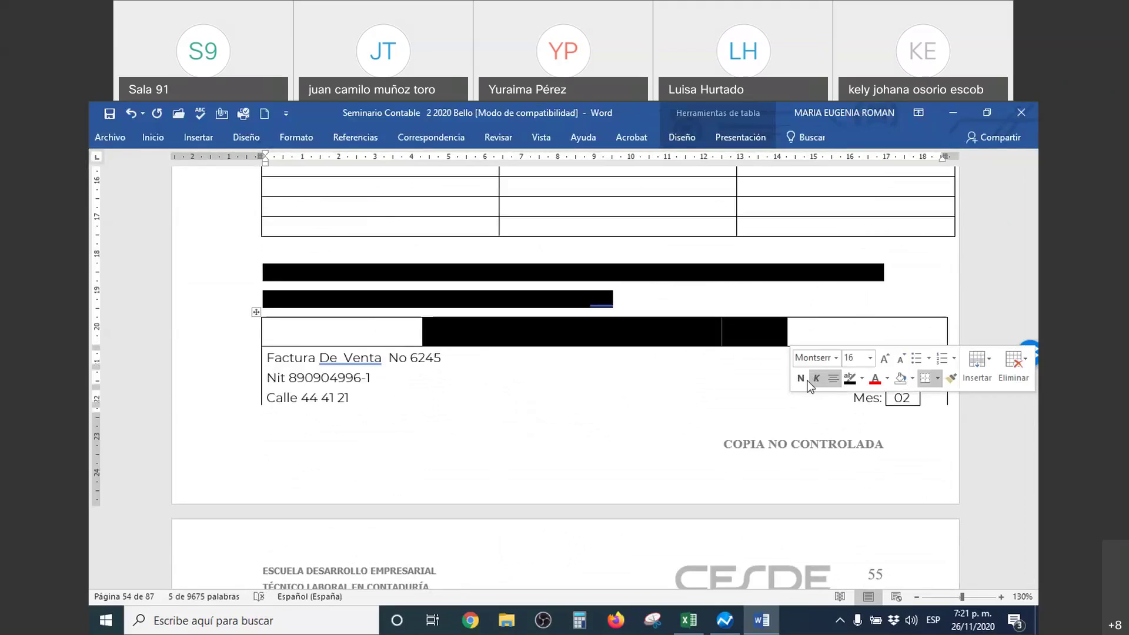
Step: Go past the expense vouchers to page 59 and select the Febrero 23/20xx purchase from Carvajal y Cía Ltda
scroll(545, 398, down, 20)
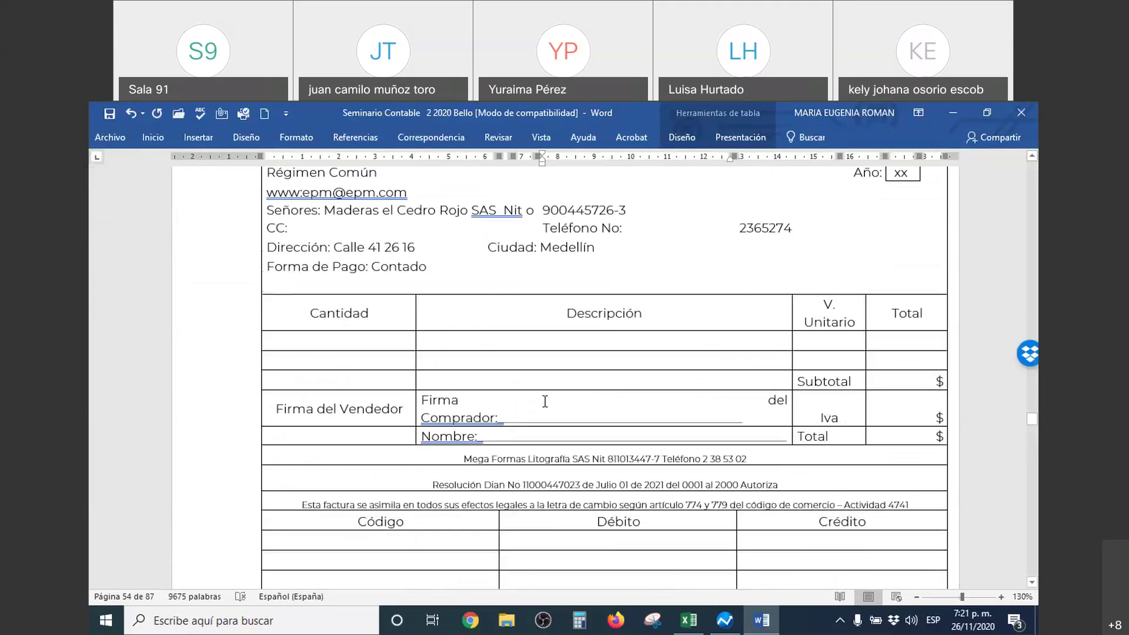
scroll(544, 403, down, 20)
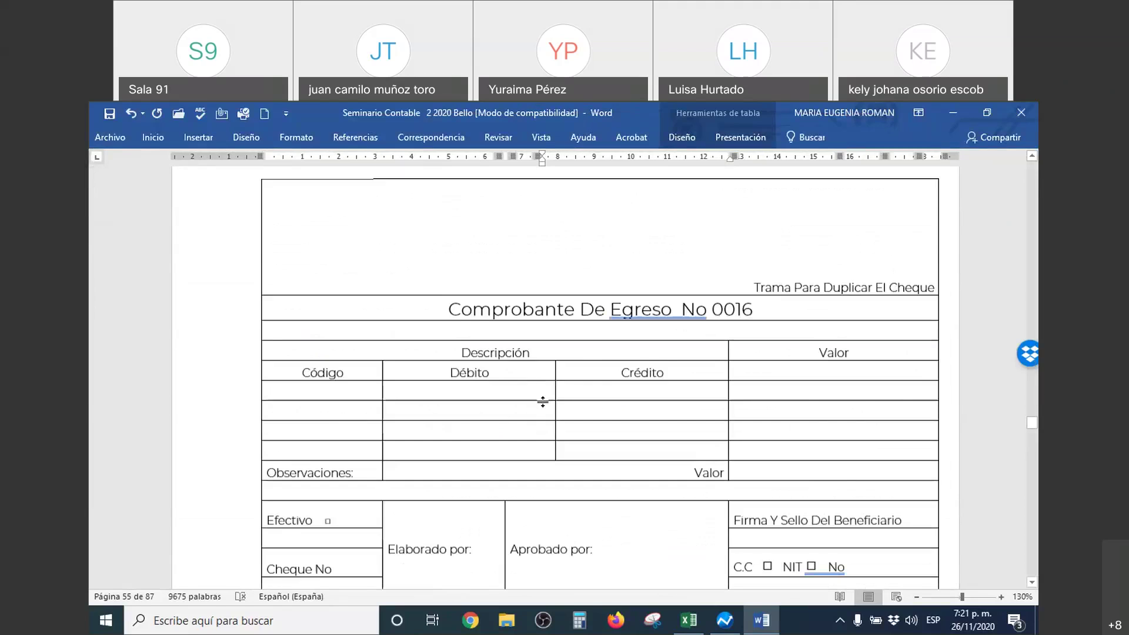
scroll(545, 402, down, 20)
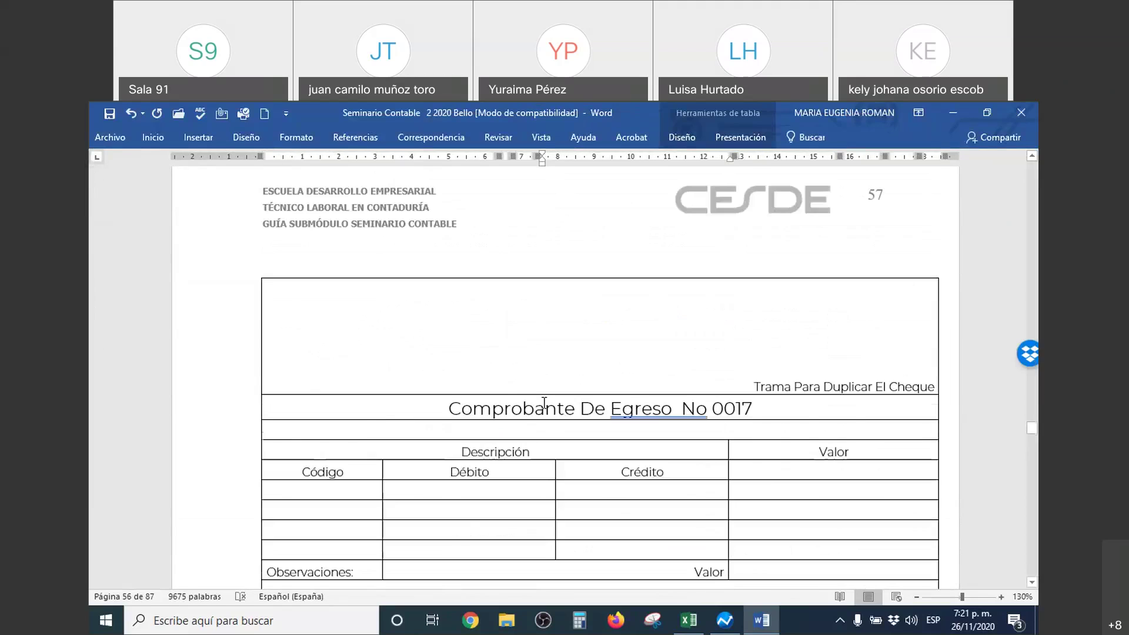
scroll(542, 404, down, 20)
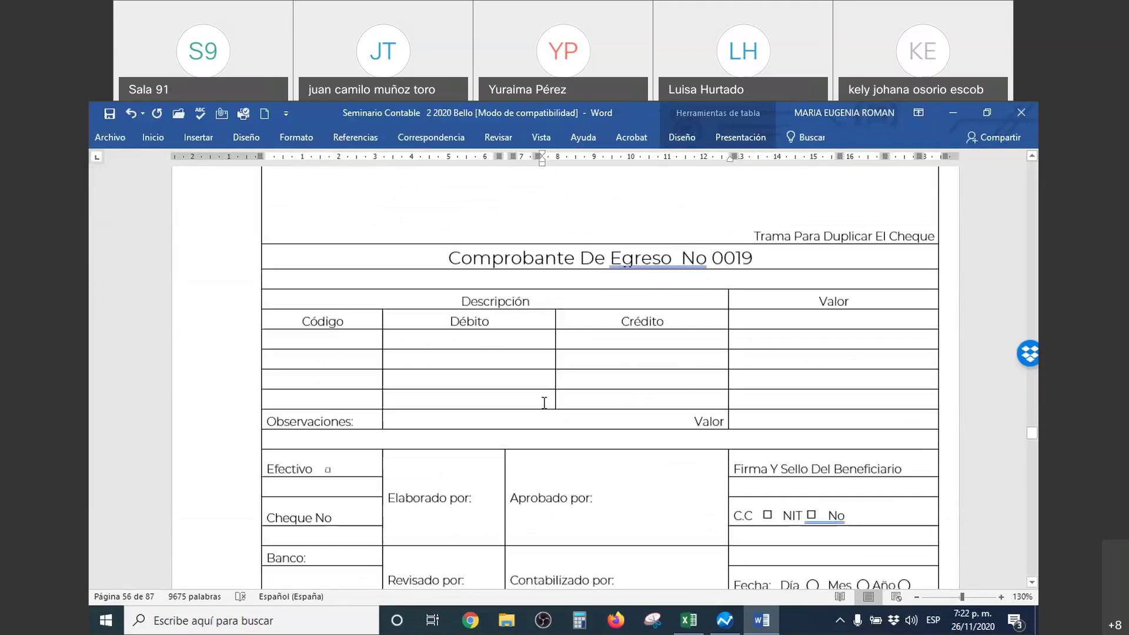
scroll(544, 402, down, 10)
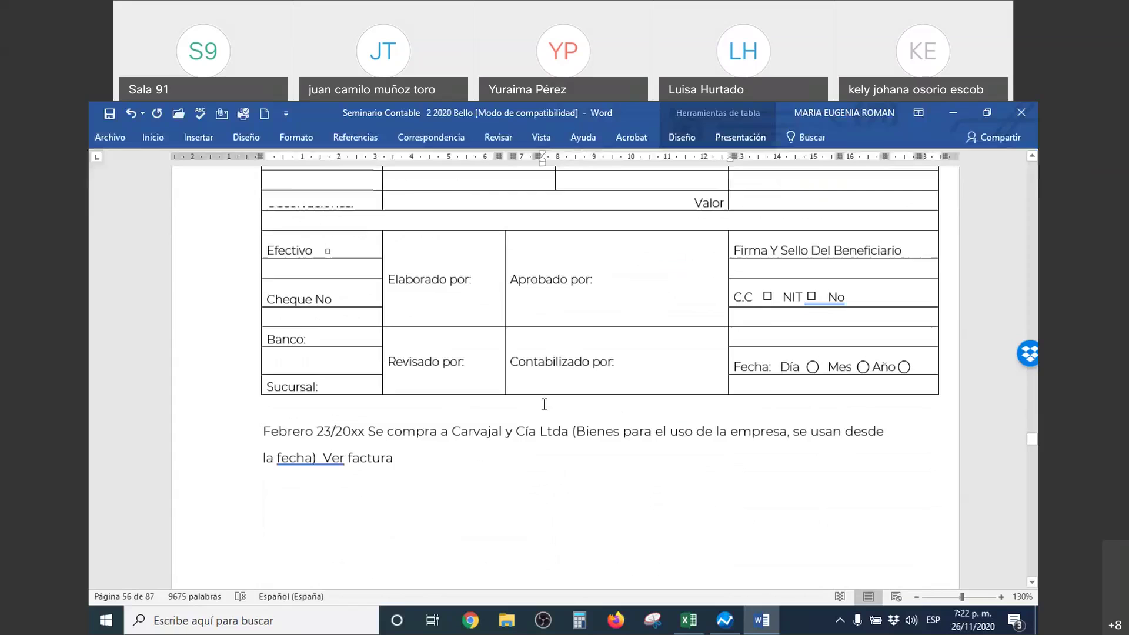
scroll(544, 403, down, 2)
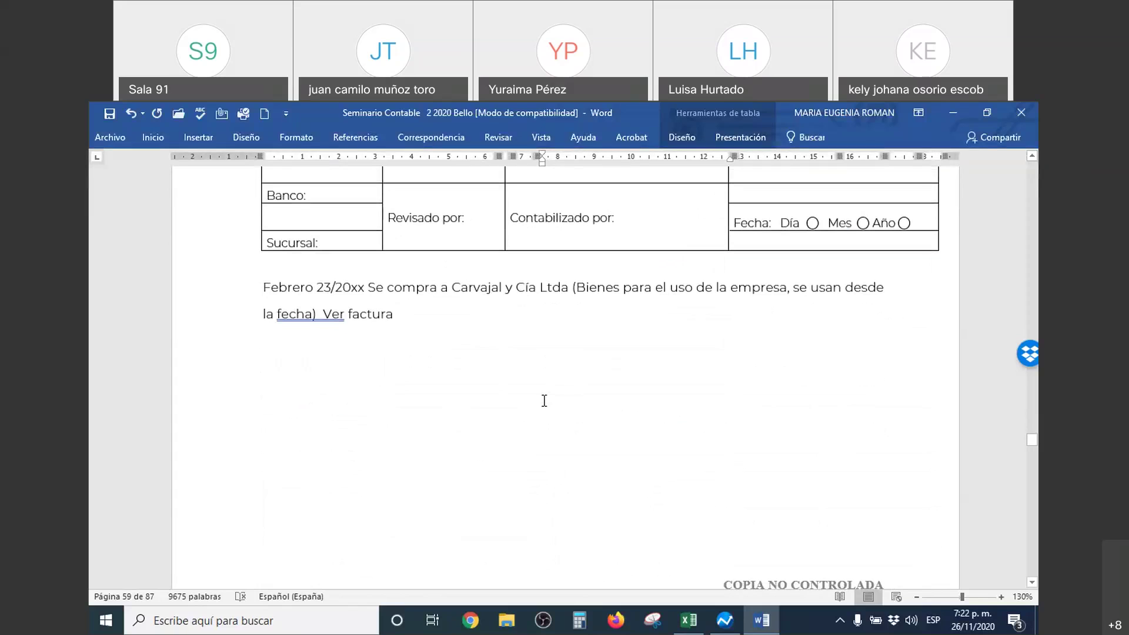
drag(257, 287, 423, 322)
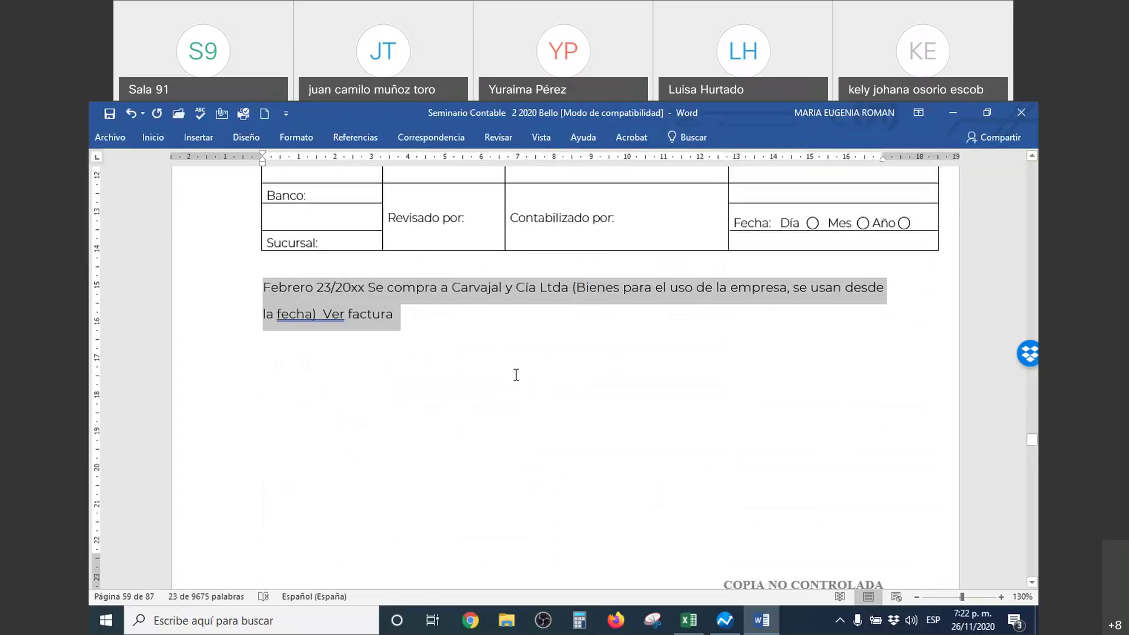
Step: View the Carvajal y Cía Ltda invoice and select the Febrero 25/20xx furniture purchase entry on page 61
scroll(516, 375, down, 10)
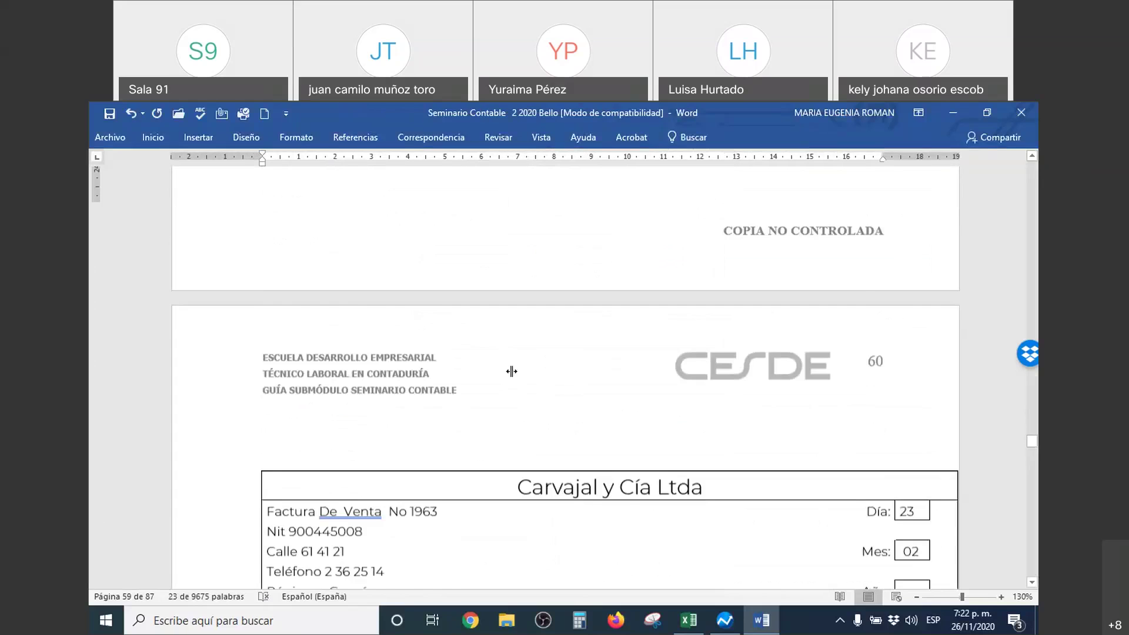
scroll(513, 372, down, 12)
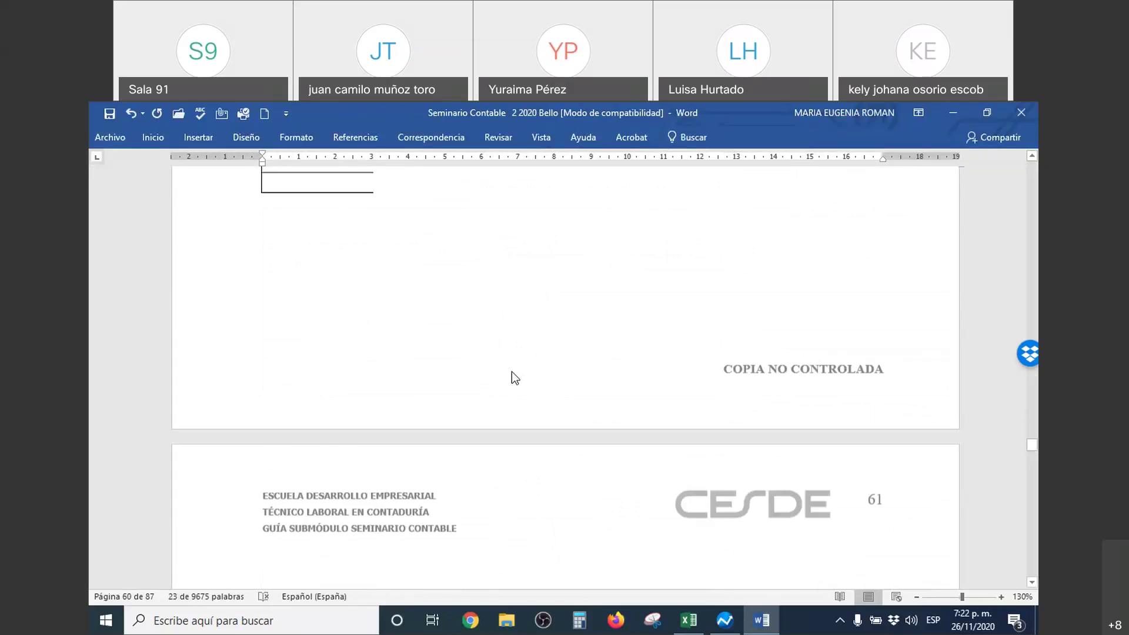
scroll(513, 371, down, 6)
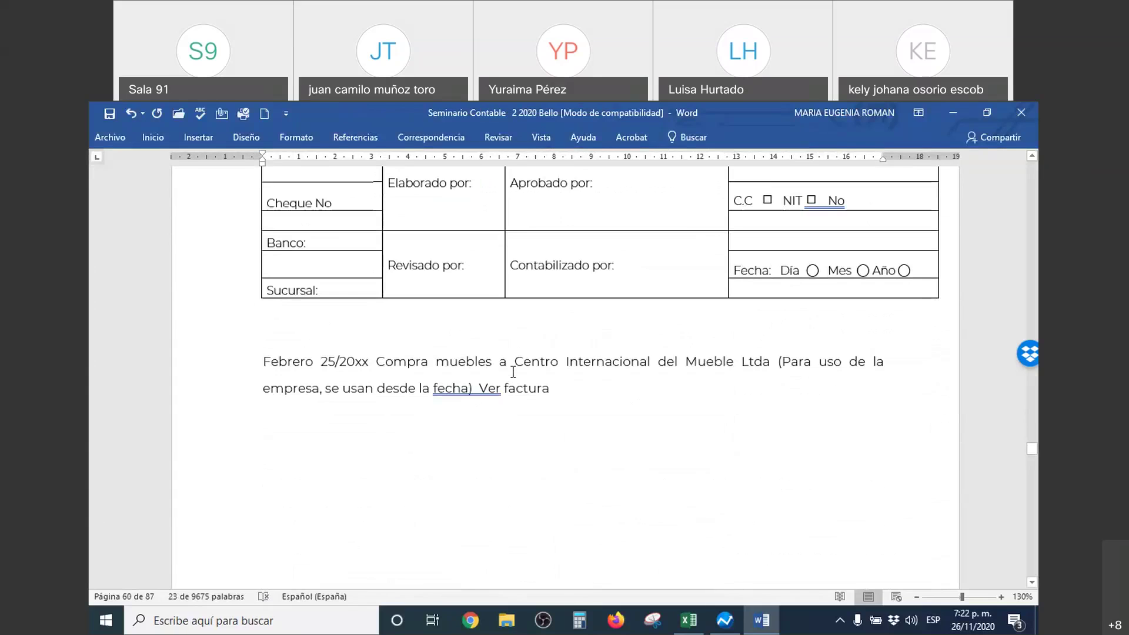
click(565, 382)
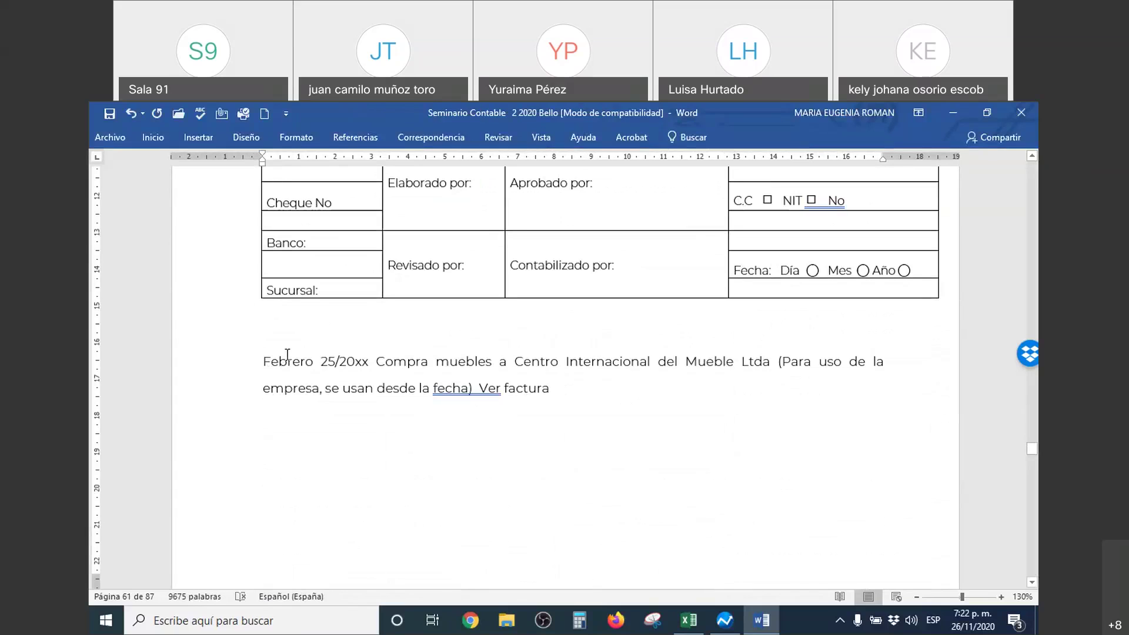
drag(262, 368, 564, 390)
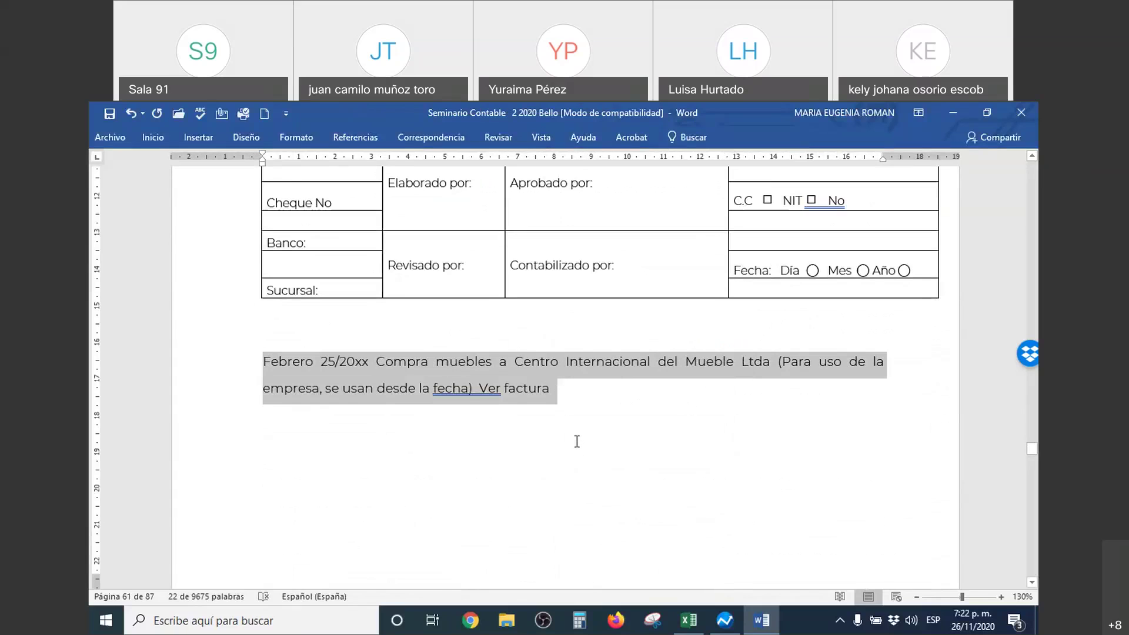
Step: Review the Centro Internacional del Mueble Ltda invoice and the Febrero 28/20xx salary payment entry on page 63
scroll(581, 431, down, 1)
scroll(579, 424, down, 15)
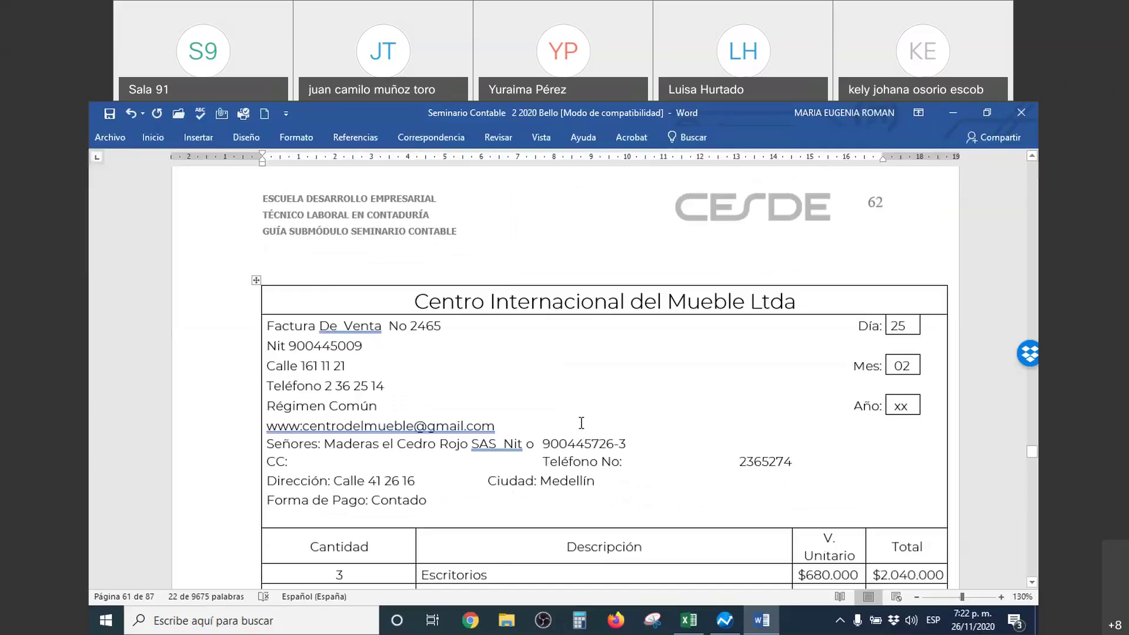
scroll(581, 418, down, 15)
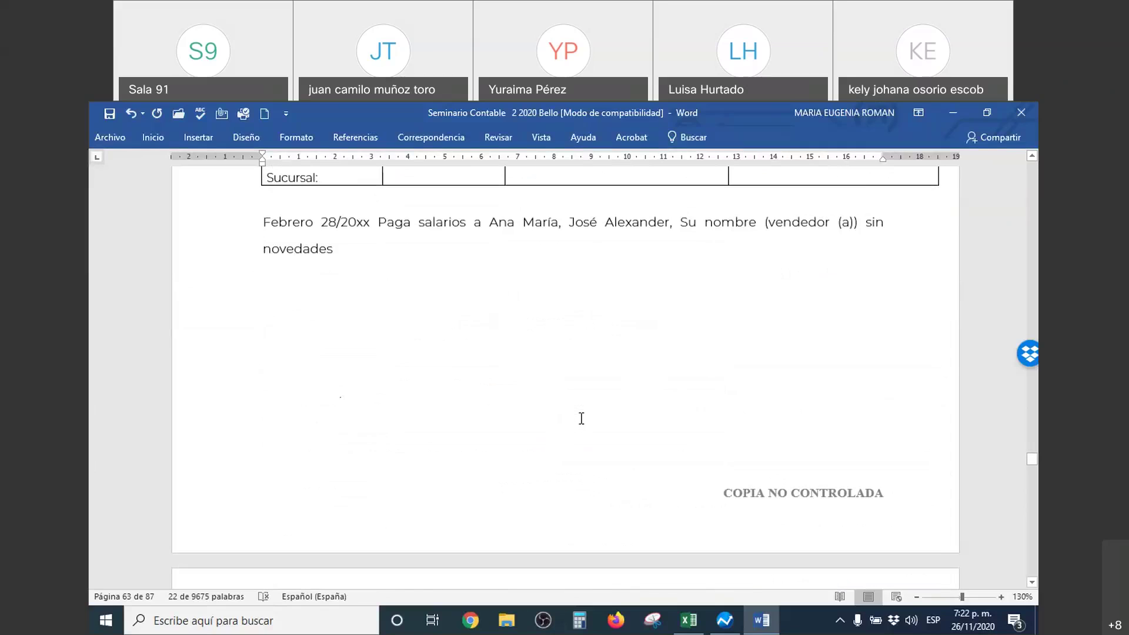
scroll(581, 418, up, 8)
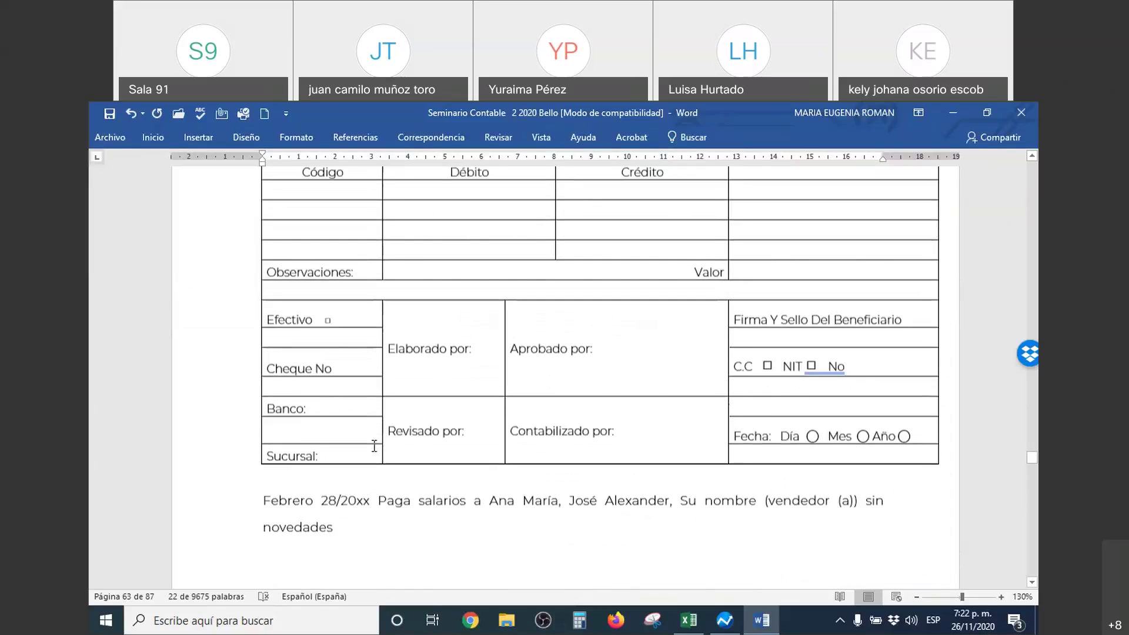
scroll(439, 415, down, 2)
Step: Highlight the Febrero 25/20xx furniture purchase from Centro Internacional del Mueble Ltda on page 61 in yellow
drag(534, 446, 261, 209)
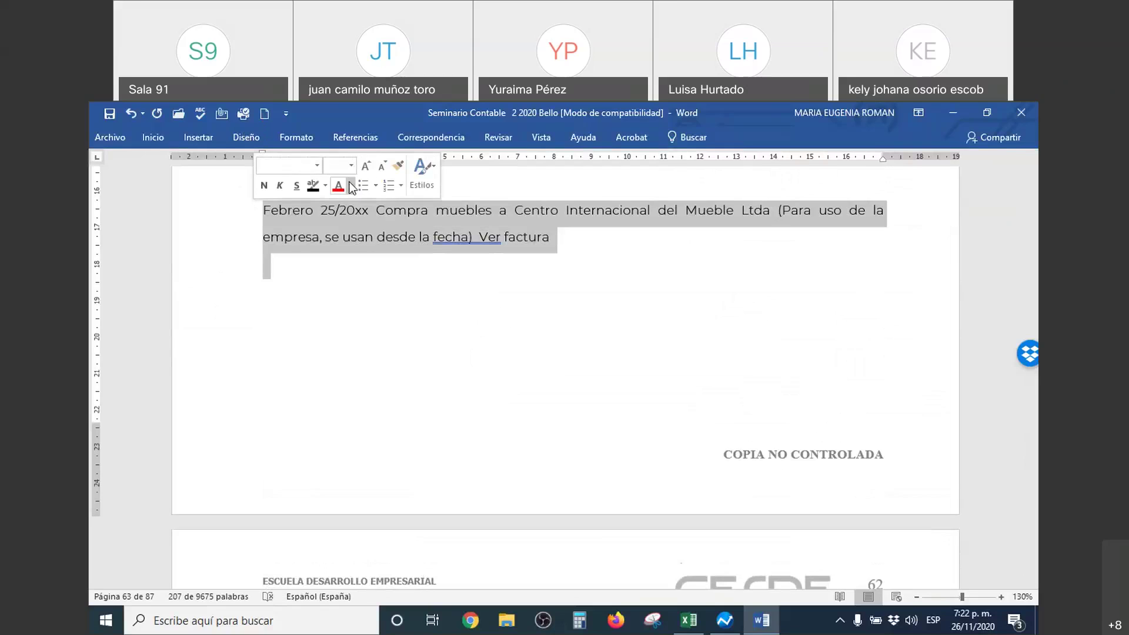
click(325, 186)
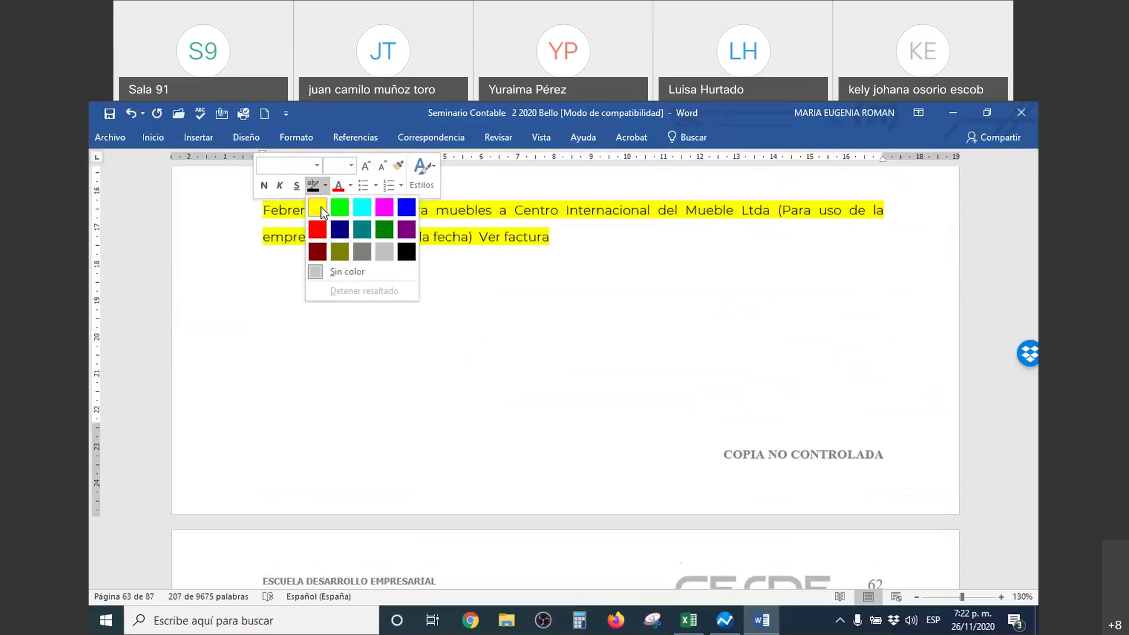
click(321, 207)
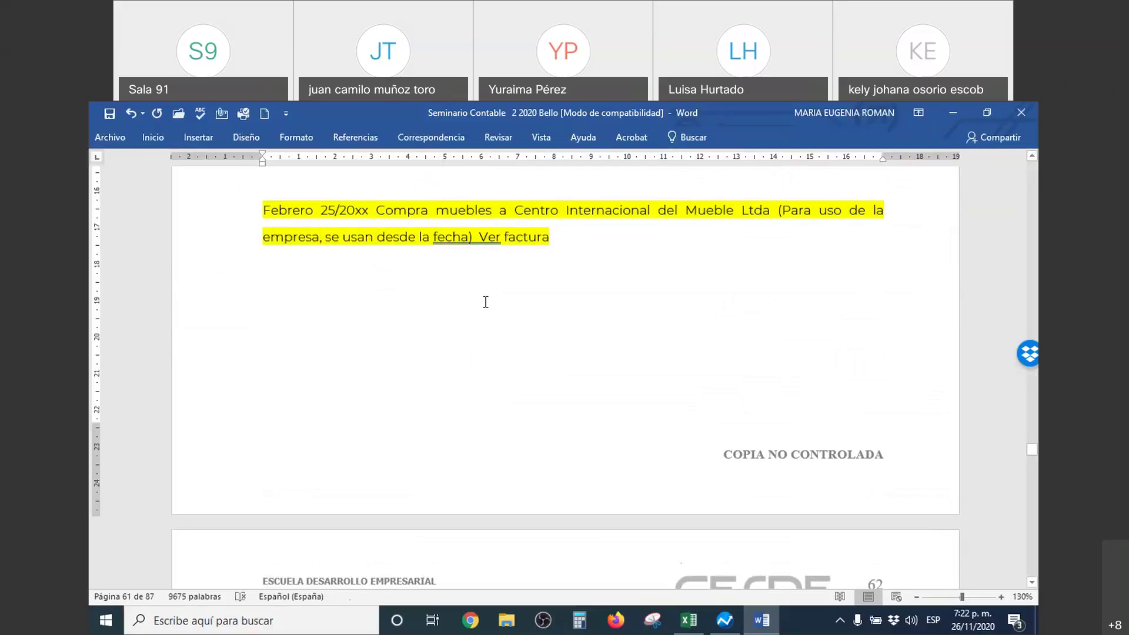
Step: Minimize the guide and view December 2020 in the system calendar
click(955, 113)
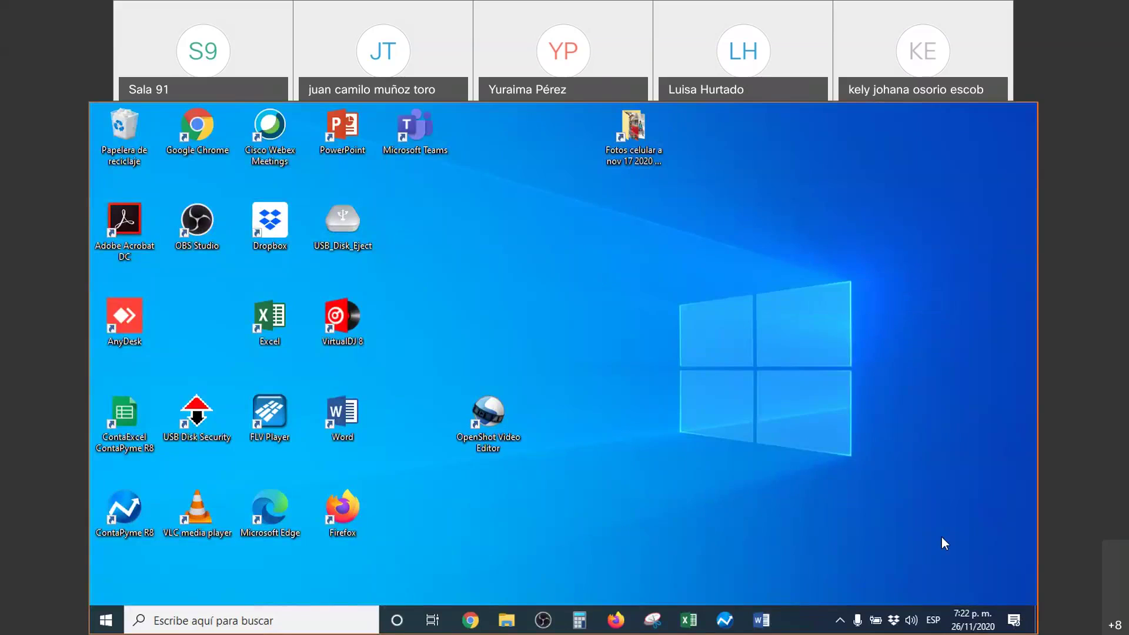
click(973, 620)
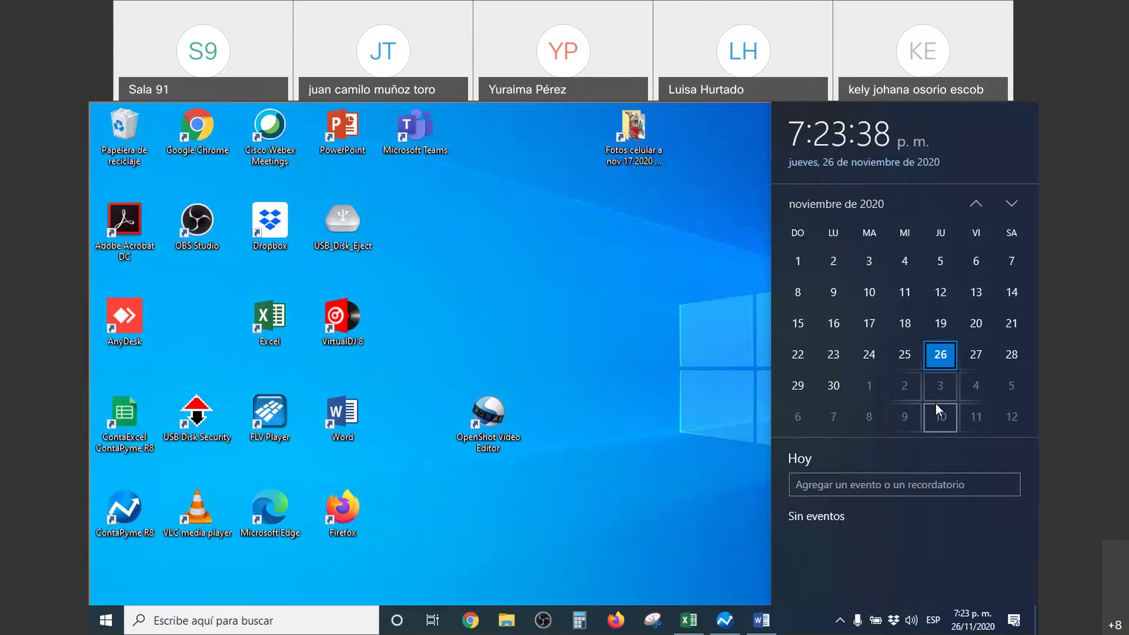
scroll(934, 411, down, 2)
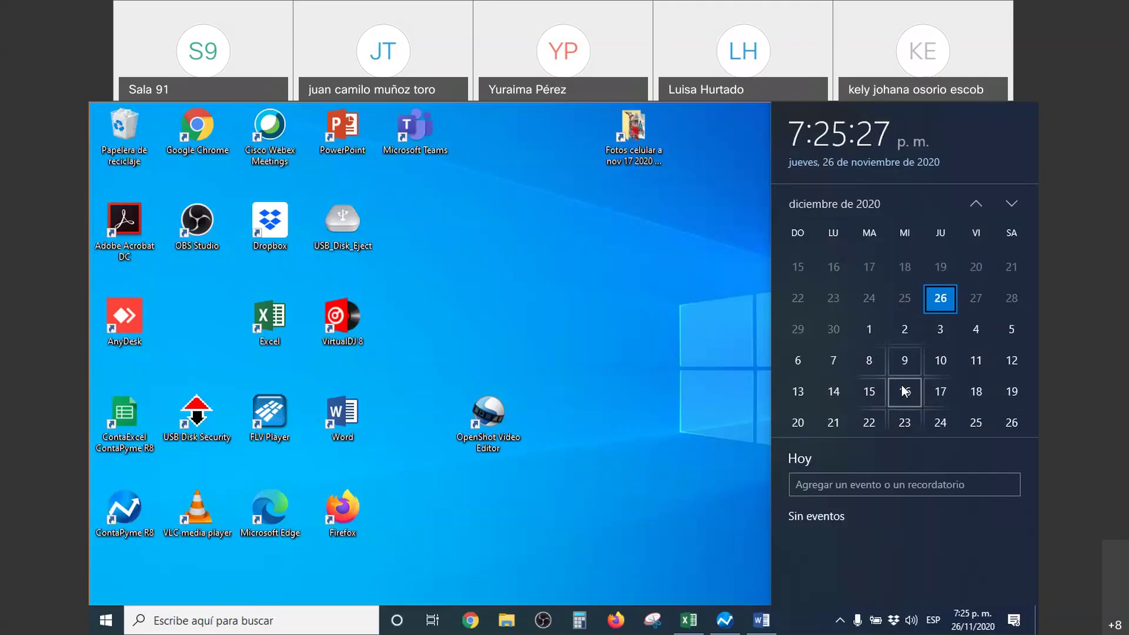
Step: Switch to the ajuste iva y rf workbook in Excel and view the IVA entries on Hoja1
click(693, 625)
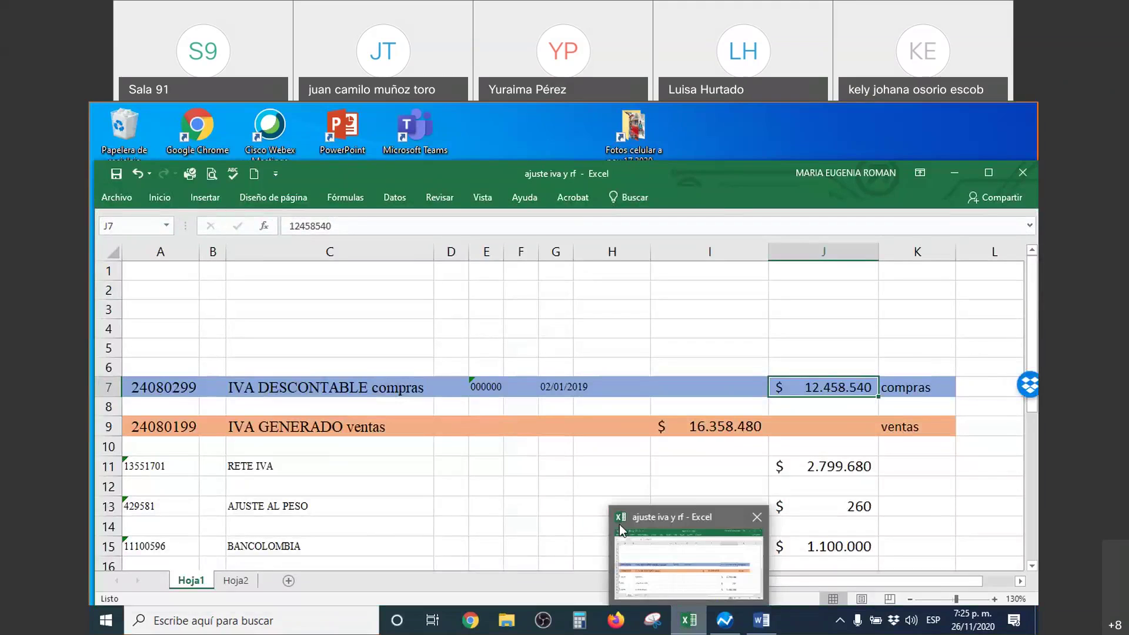
scroll(706, 541, down, 1)
click(907, 540)
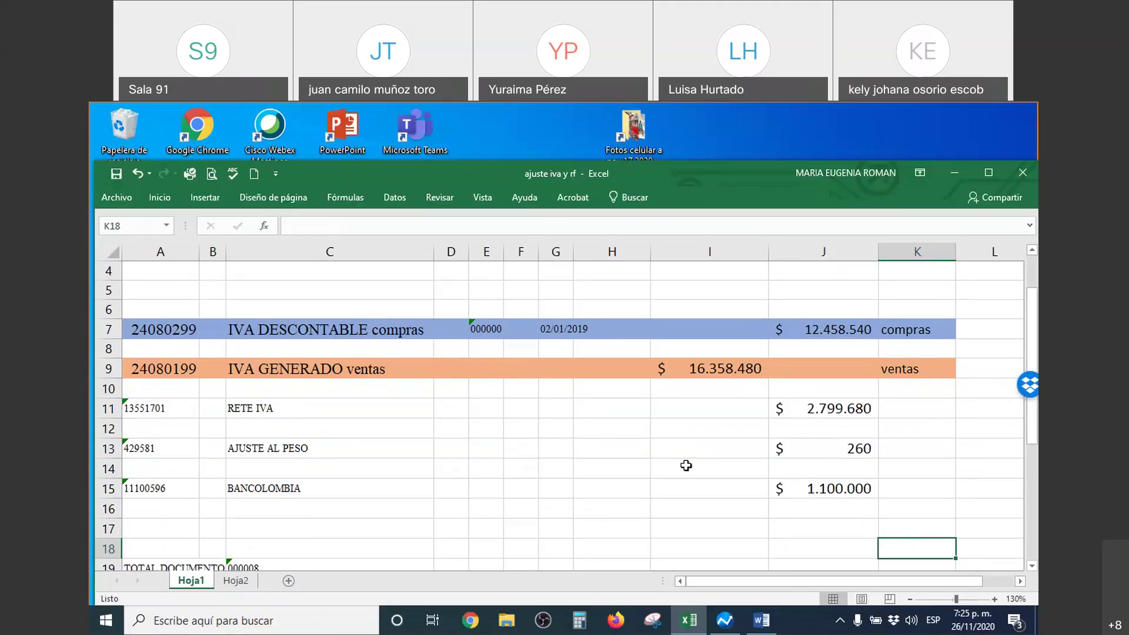
Step: Highlight the AJUSTE AL PESO row from A13 to J13 with a yellow fill
drag(685, 452, 612, 449)
drag(147, 447, 844, 445)
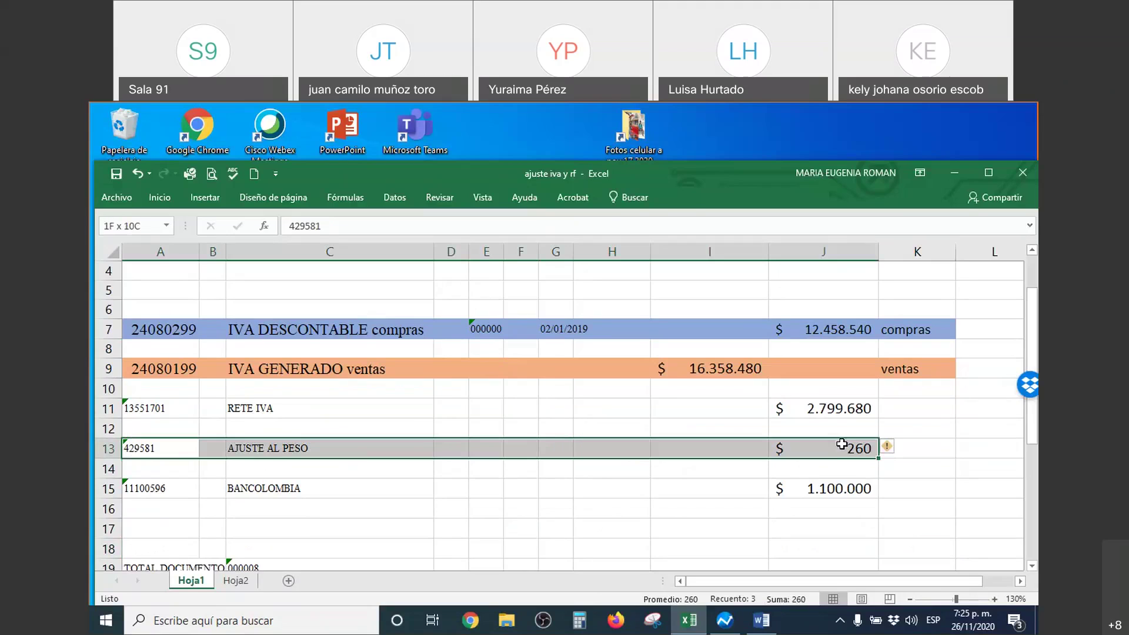
right_click(830, 450)
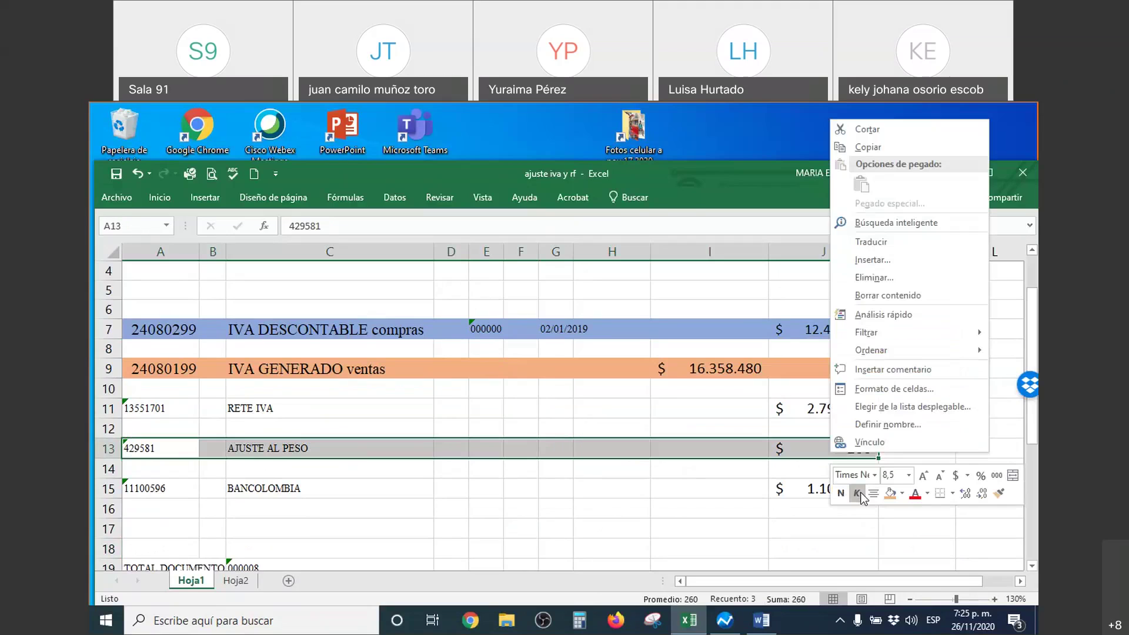
click(902, 494)
click(927, 441)
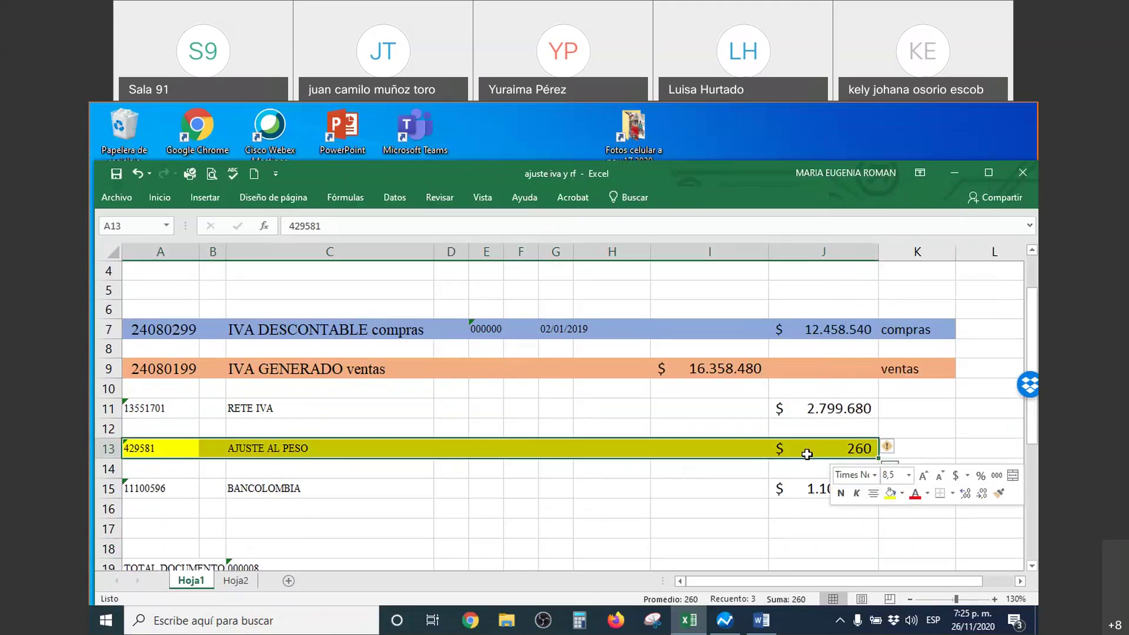
click(448, 508)
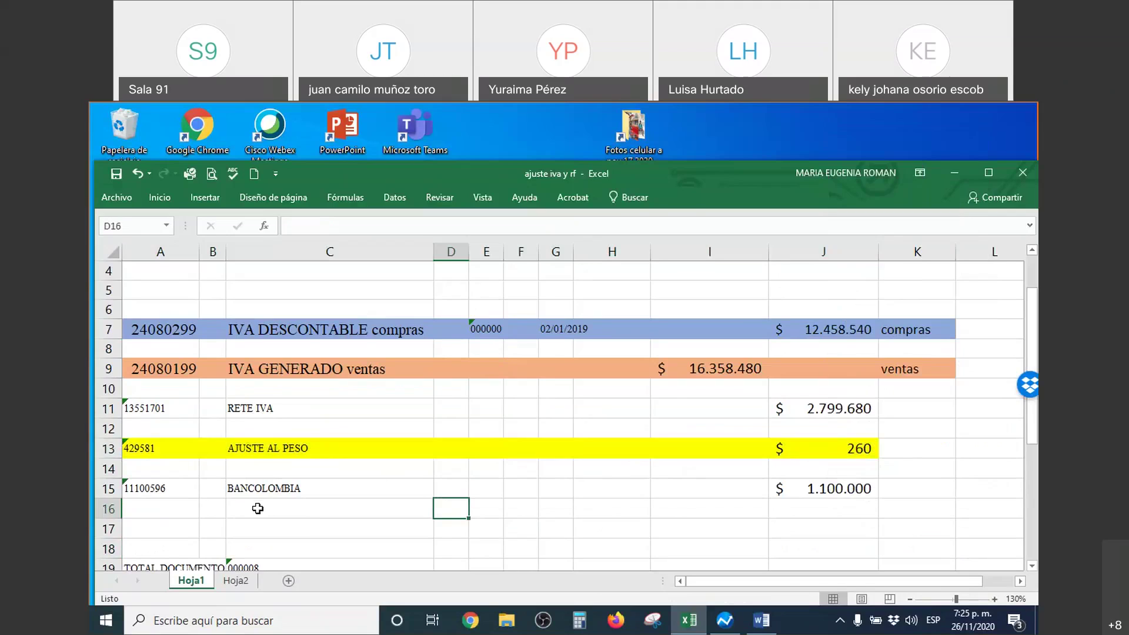
Step: Maximize the workbook and review the IVA DESCONTABLE compras and IVA GENERADO ventas rows
click(856, 328)
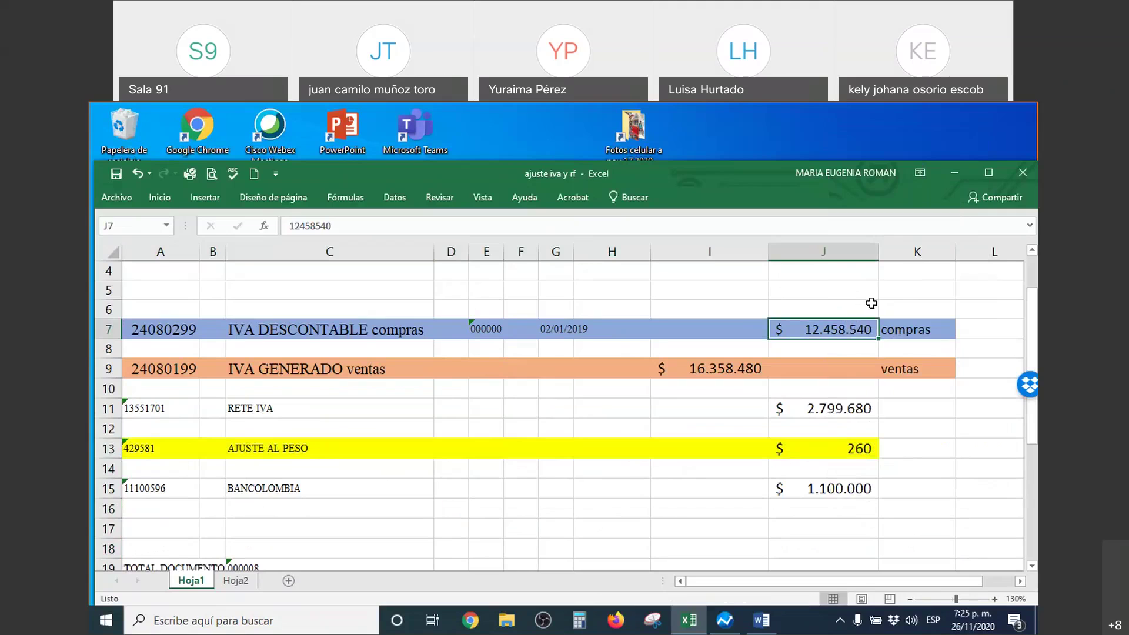
click(989, 172)
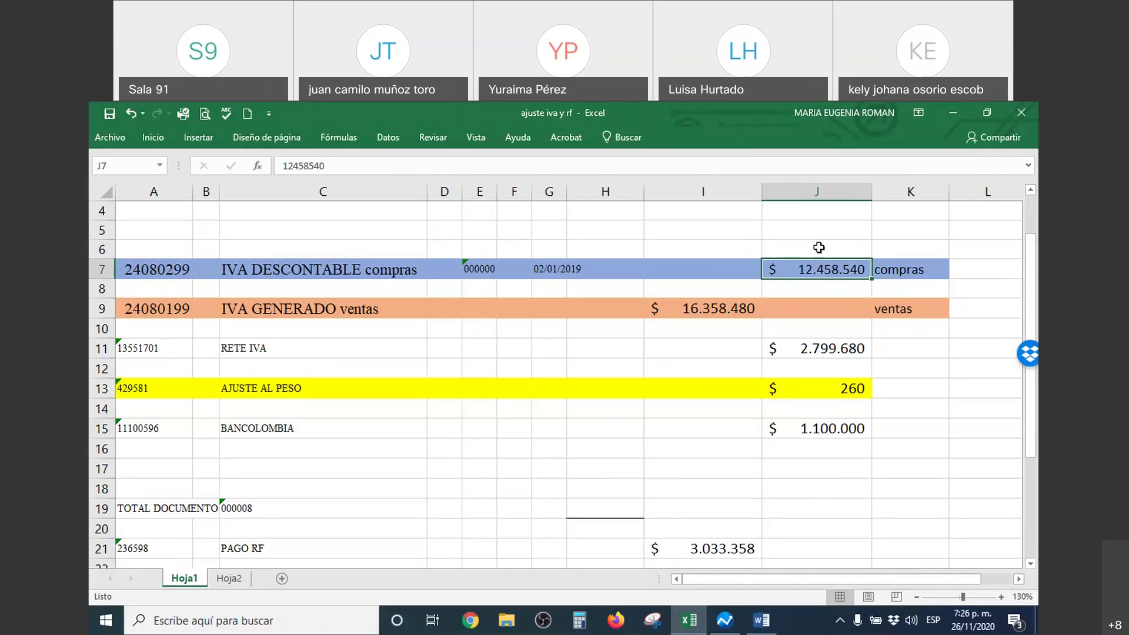
click(916, 269)
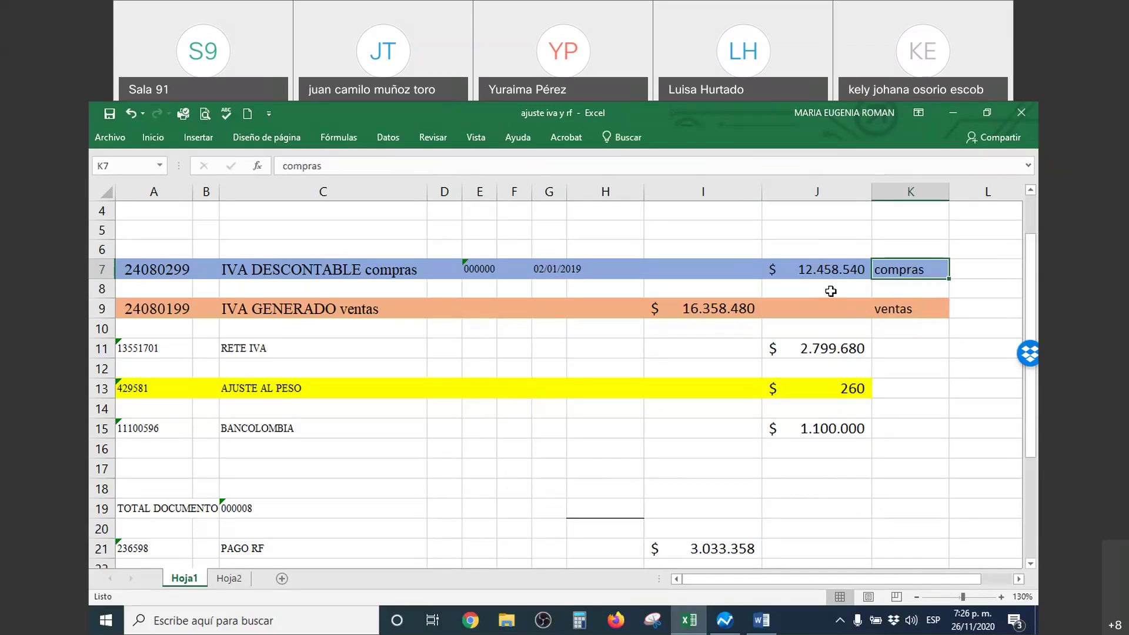
click(697, 310)
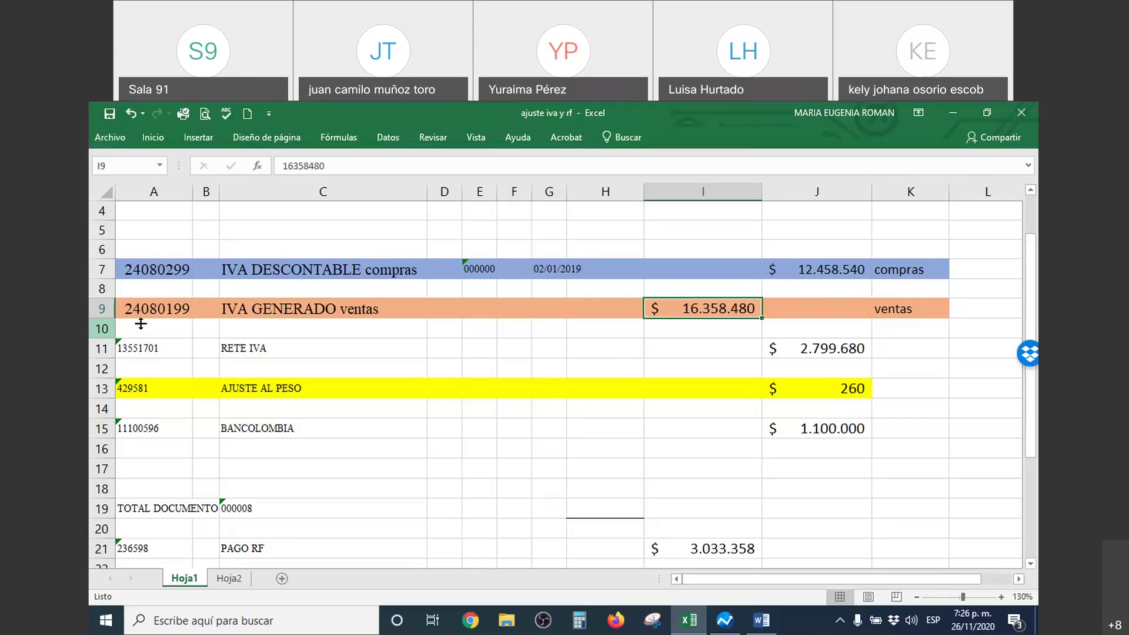
drag(131, 309, 882, 309)
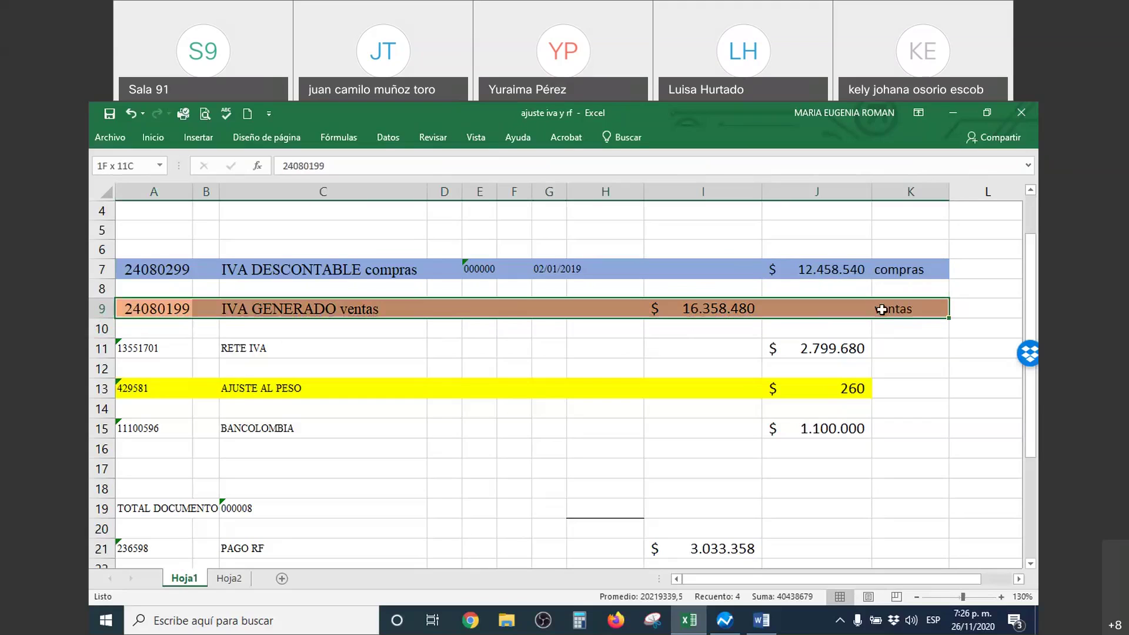
click(694, 315)
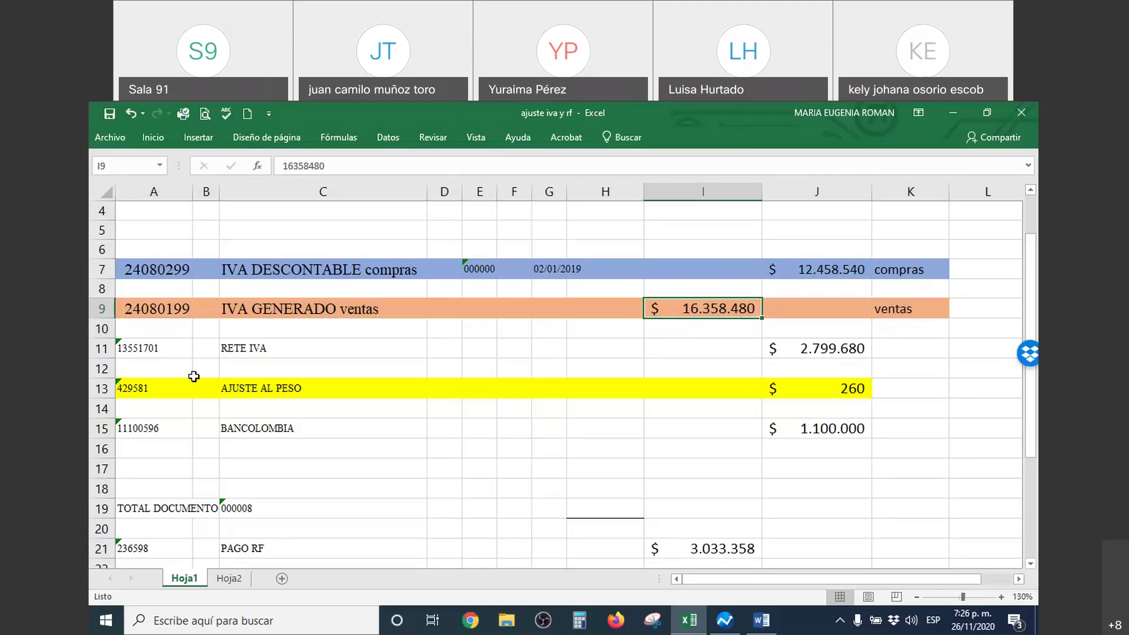
Step: Increase the font size of the RETE IVA row, A11 to J11, by one step and review the row
drag(143, 349, 806, 356)
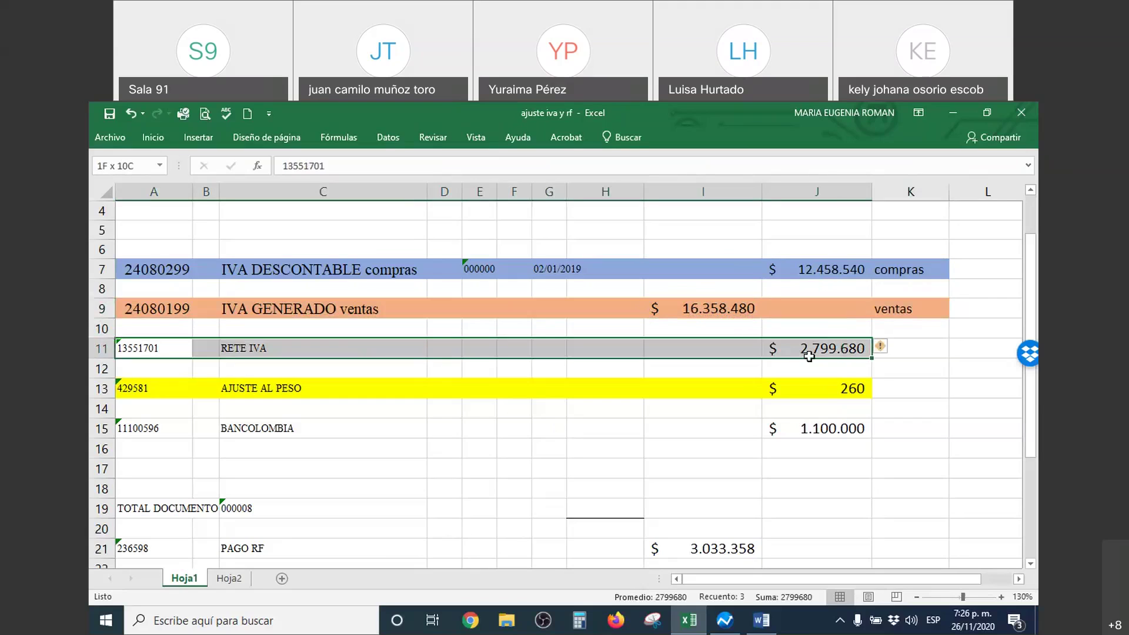
click(184, 345)
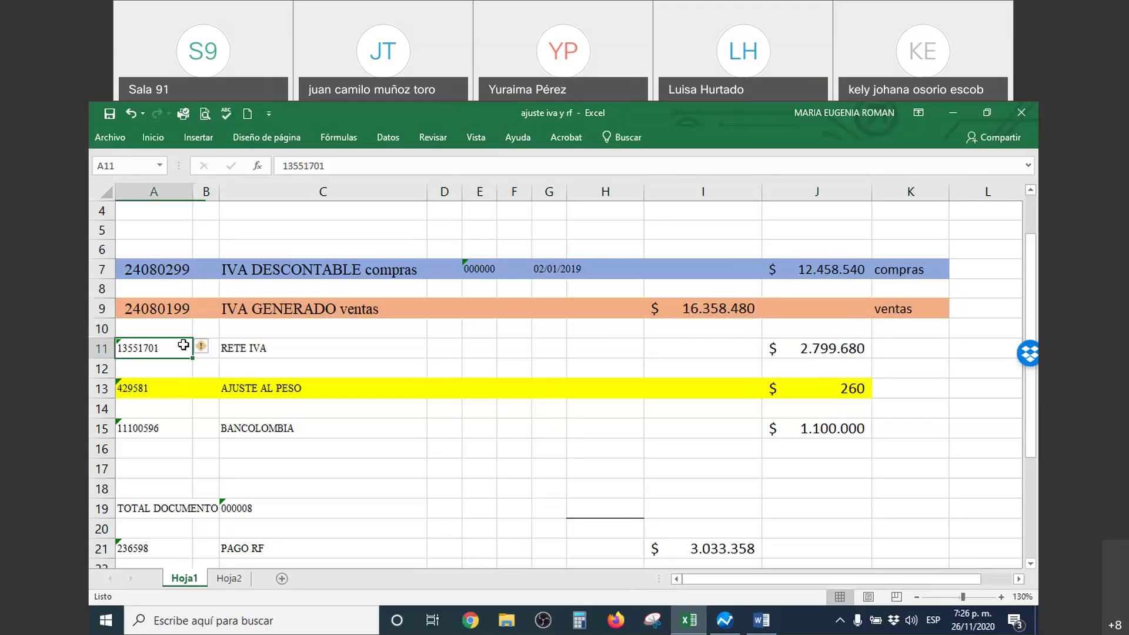
drag(156, 352, 806, 348)
right_click(807, 348)
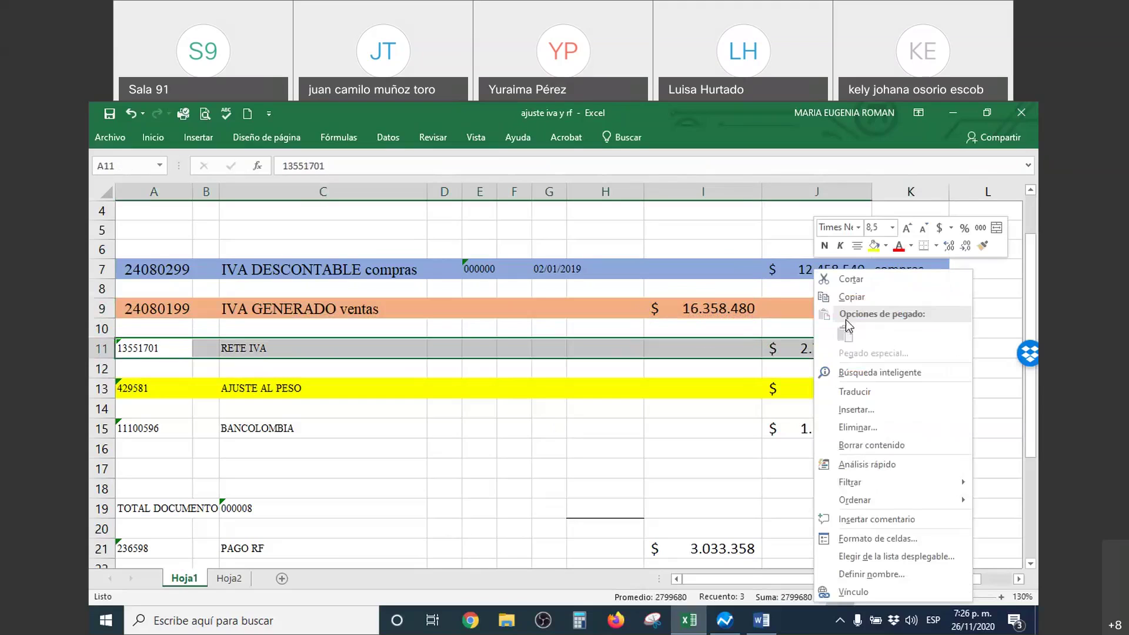
click(908, 228)
click(536, 423)
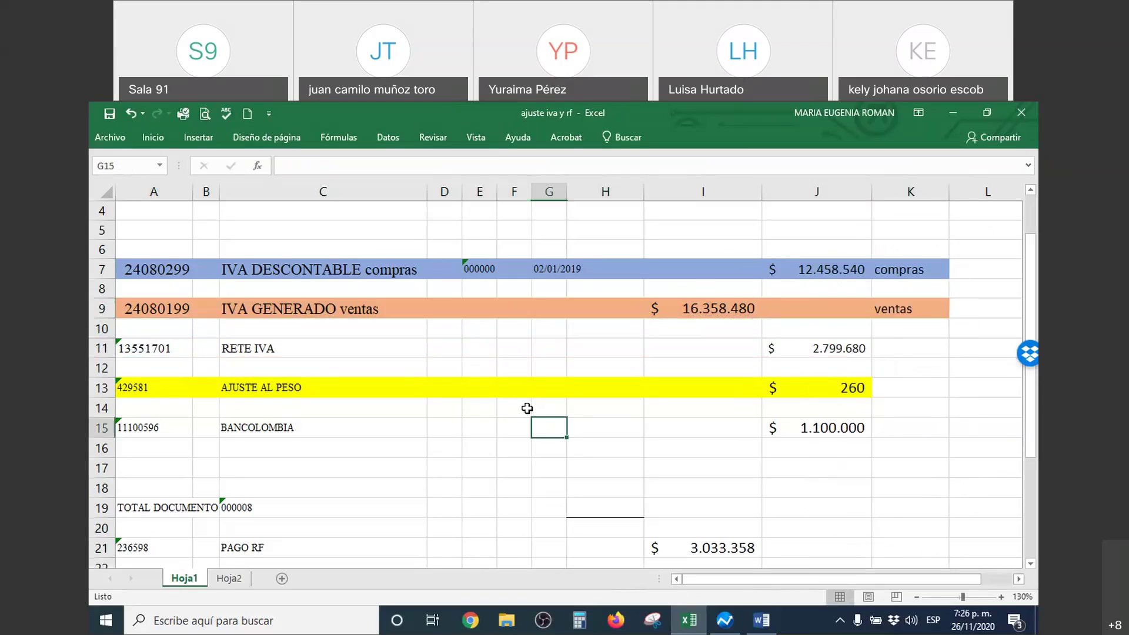
drag(141, 348, 810, 349)
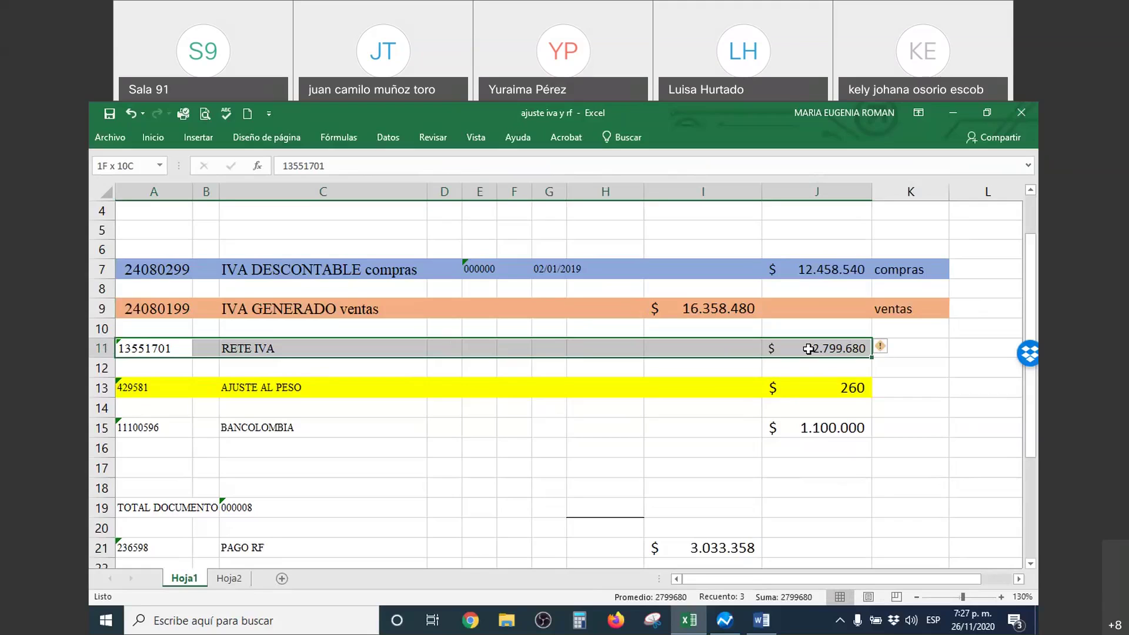
drag(127, 348, 818, 349)
click(288, 349)
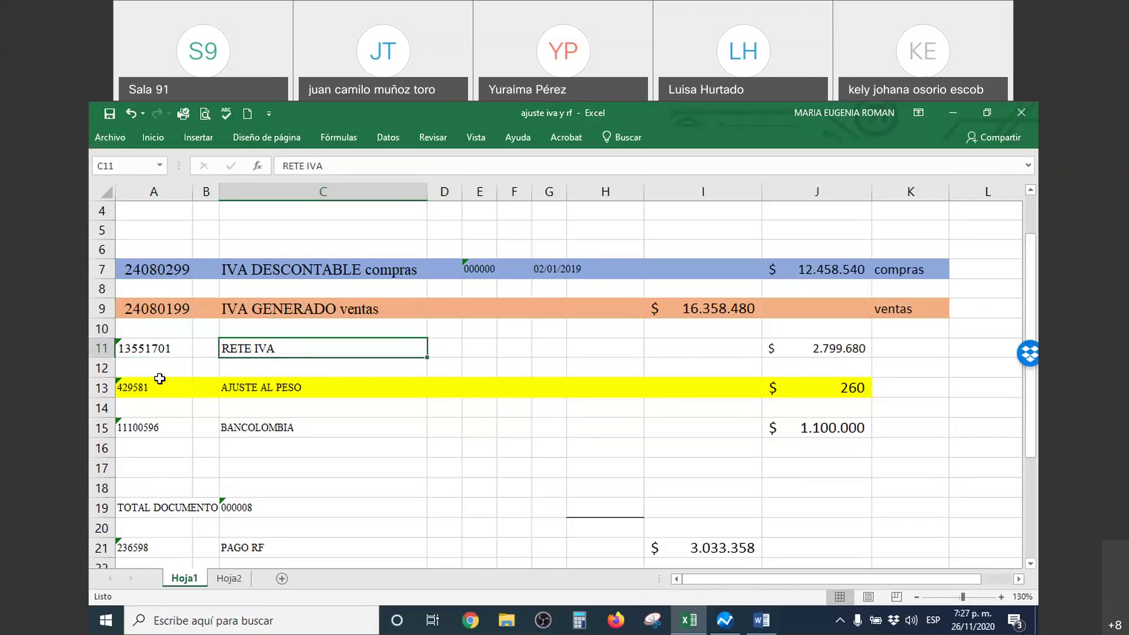
drag(120, 348, 846, 353)
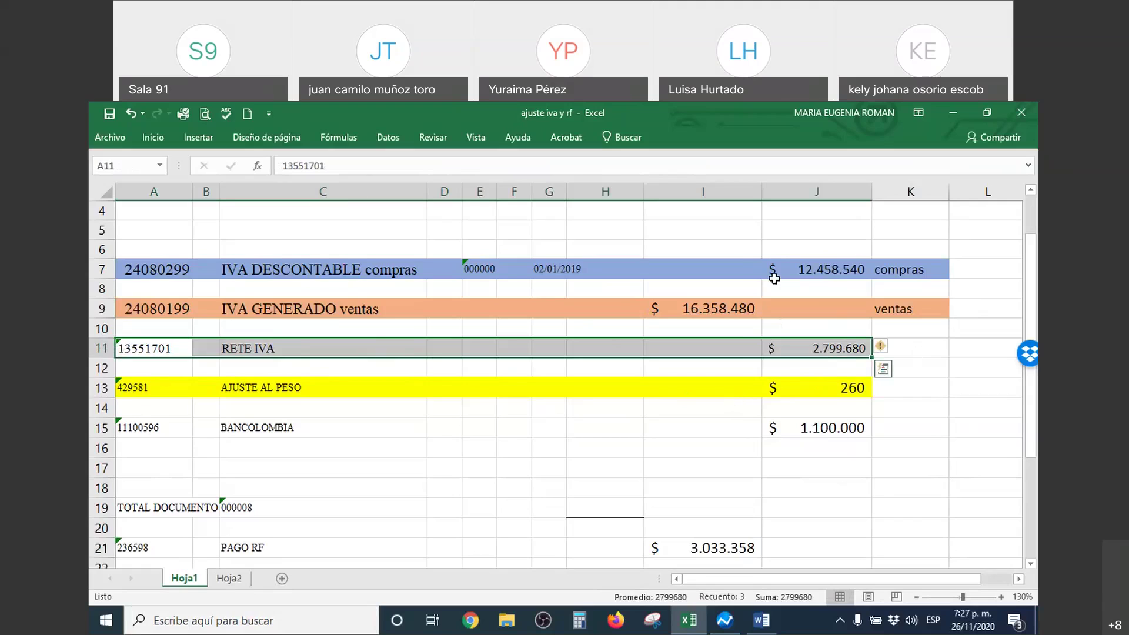
click(818, 424)
mouse_move(760, 622)
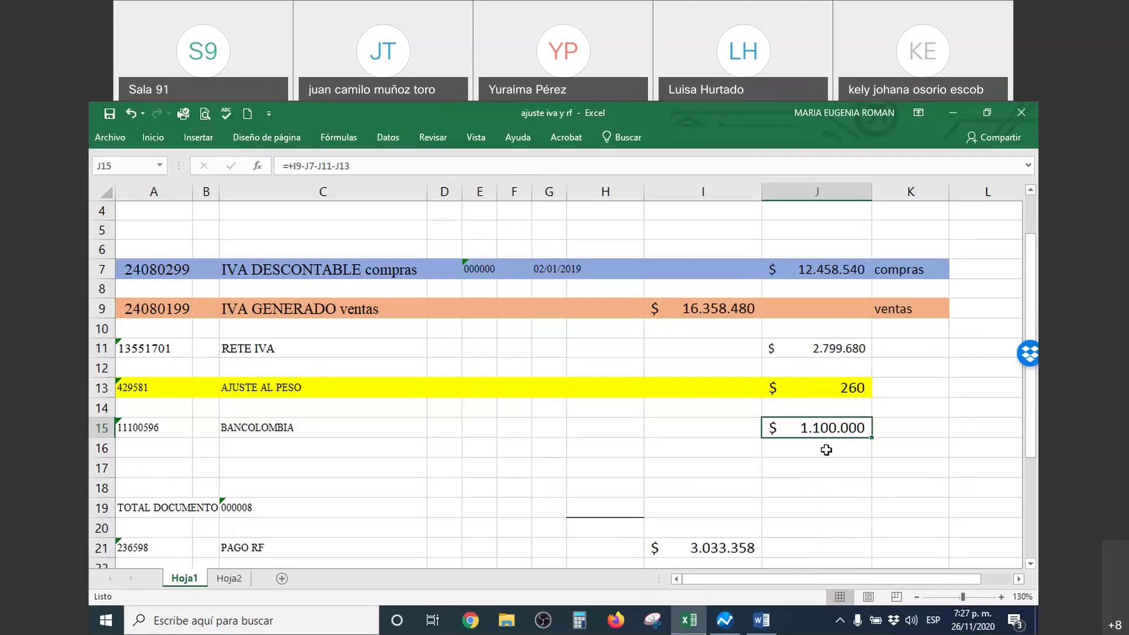
key(F2)
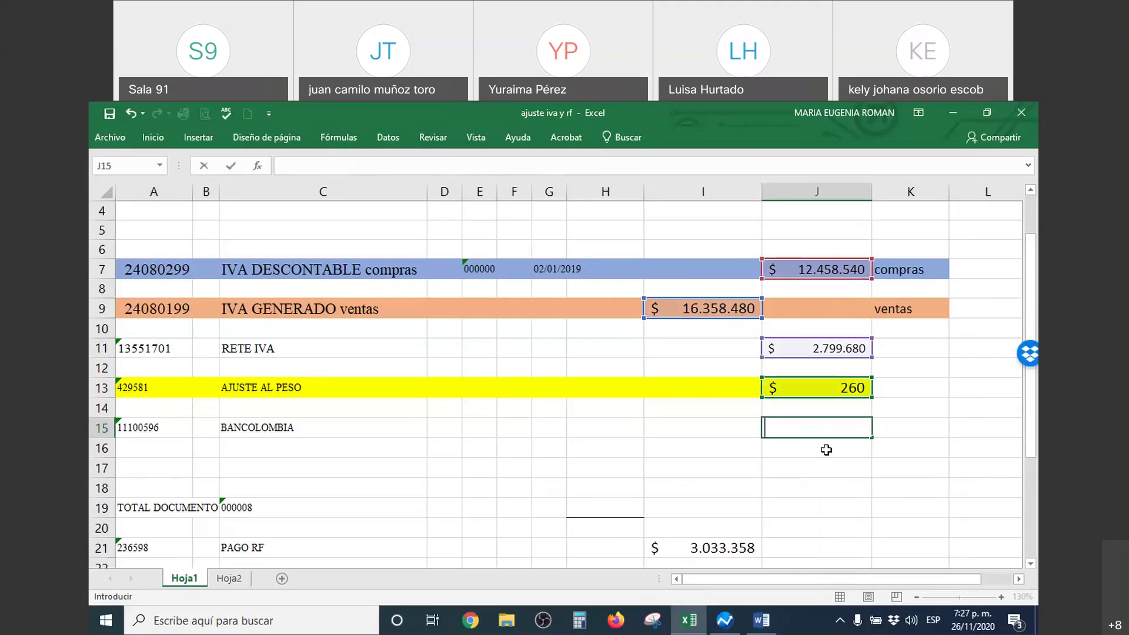
key(Return)
key(Up)
key(Up)
key(Up)
key(Up)
key(Down)
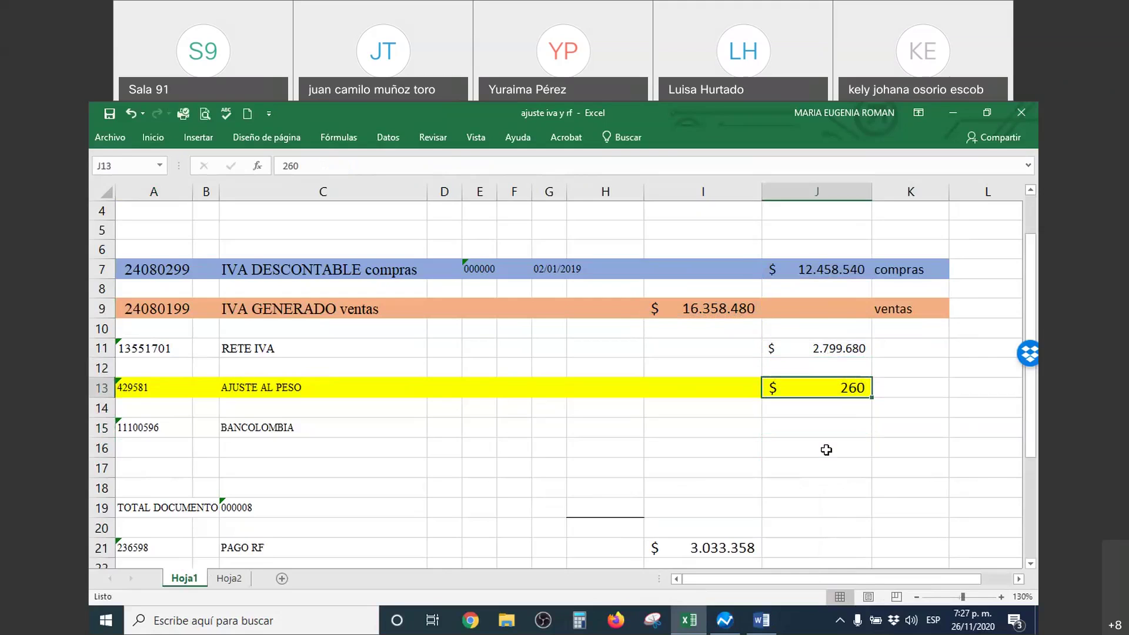
key(ctrl+z)
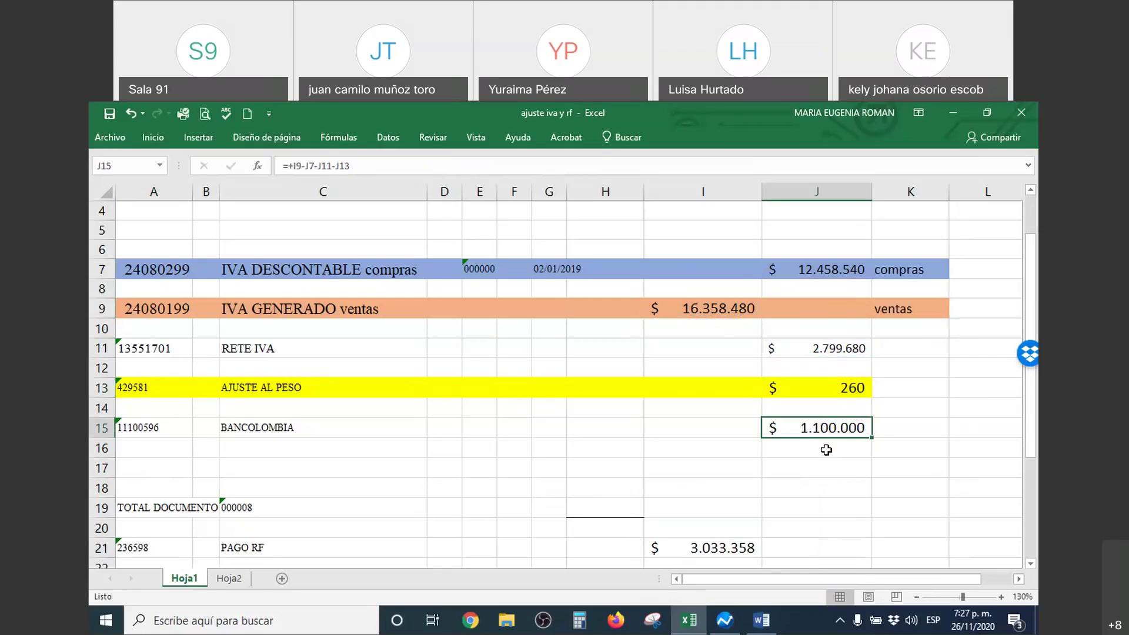
Step: Clear the AJUSTE AL PESO amount in cell J13
key(Up)
key(Up)
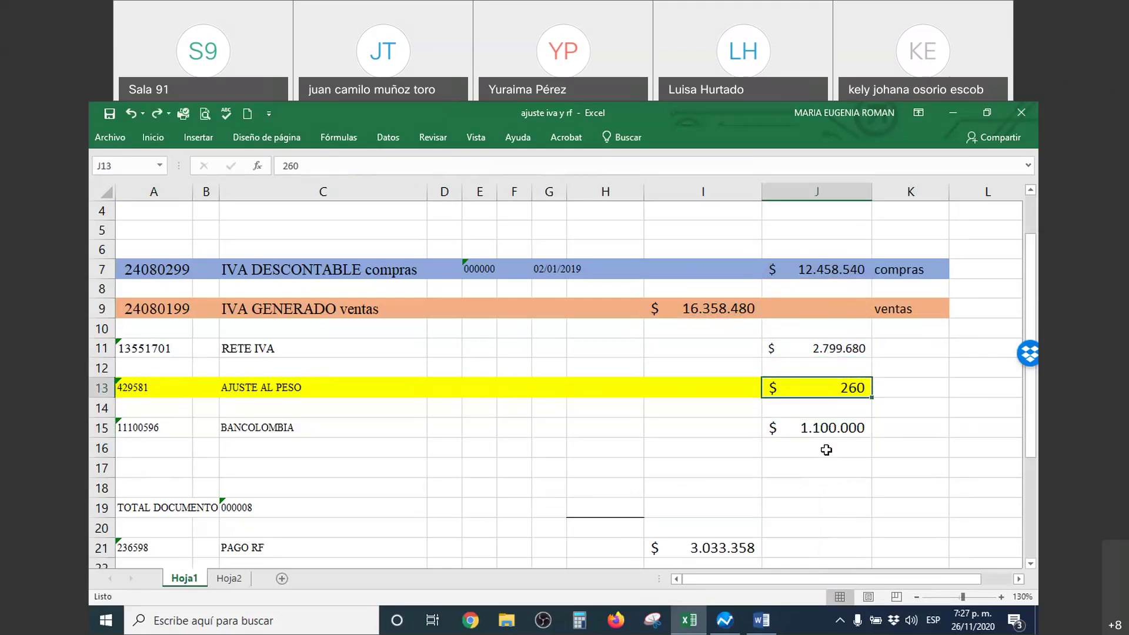
key(ctrl+y)
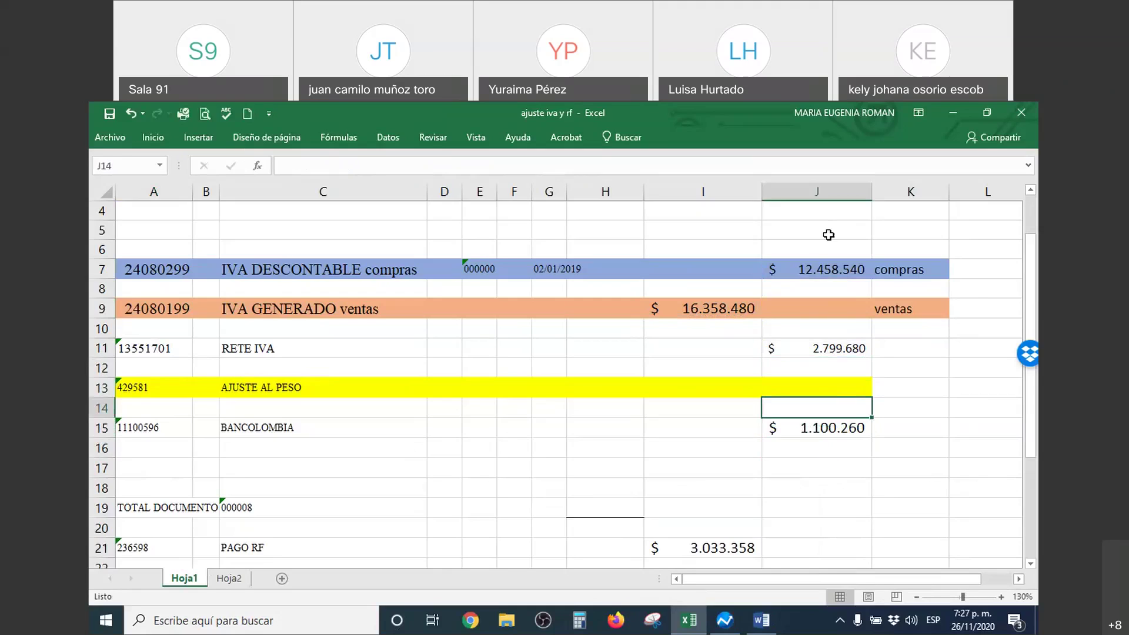
Step: Review the amounts of the compras, ventas, RETE IVA and BANCOLOMBIA rows
click(812, 274)
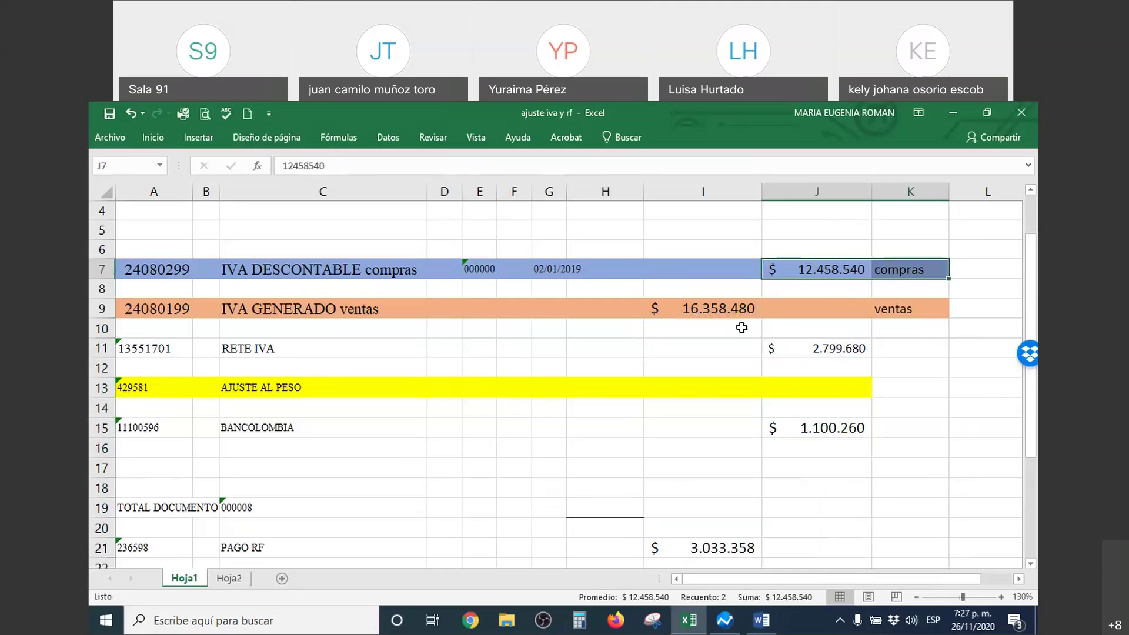
drag(713, 308, 887, 305)
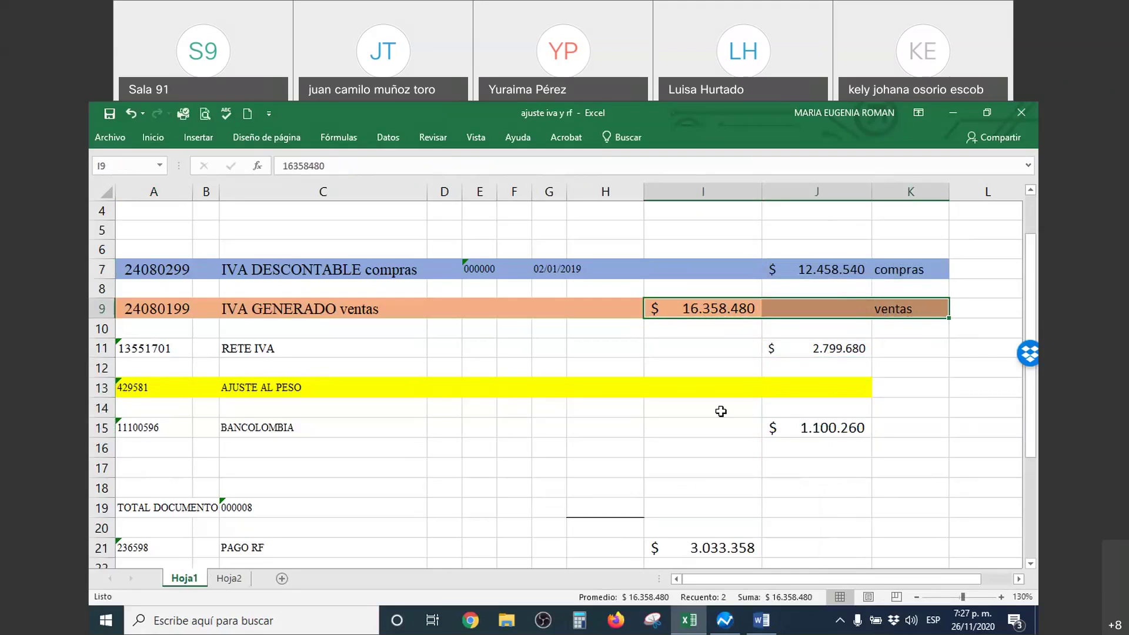
click(717, 352)
drag(716, 352, 826, 350)
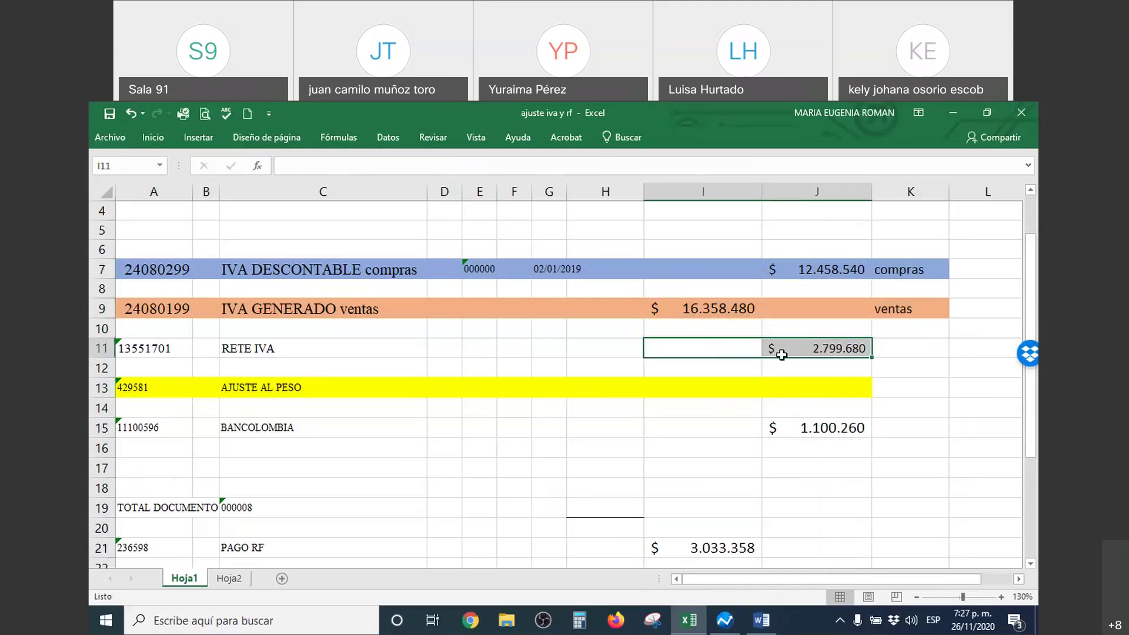
click(802, 351)
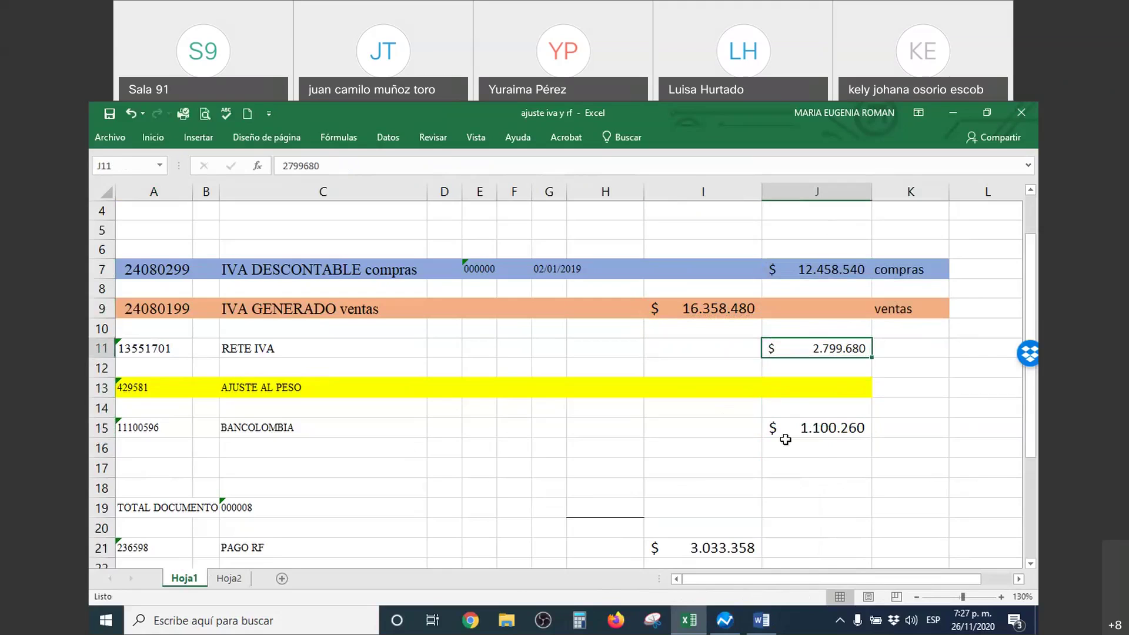
drag(735, 431, 808, 431)
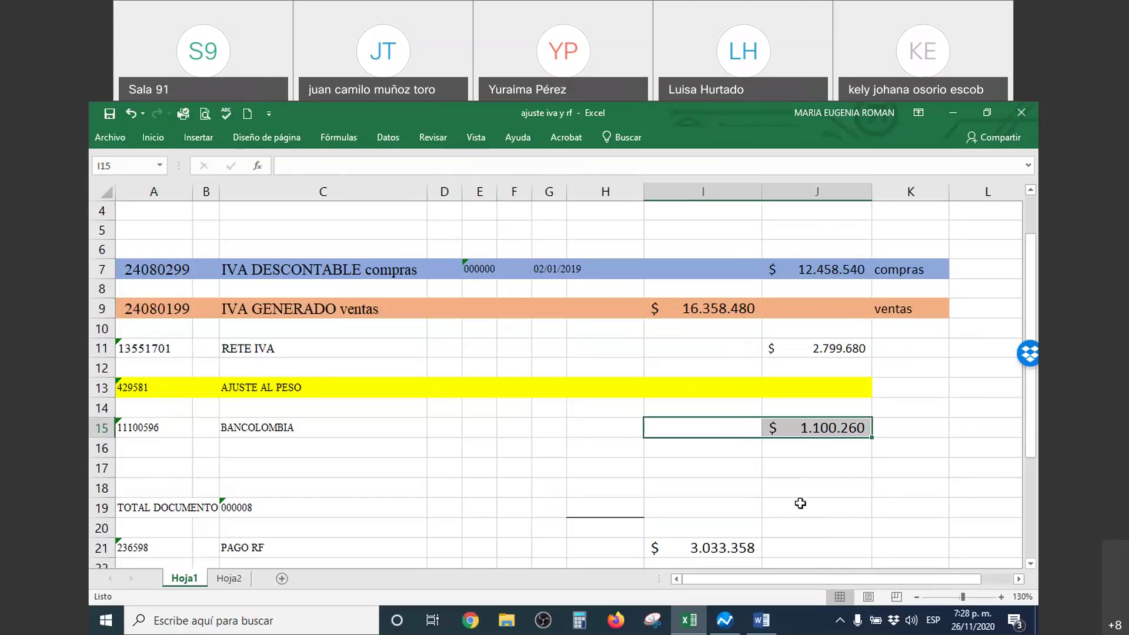
key(Right)
key(Right)
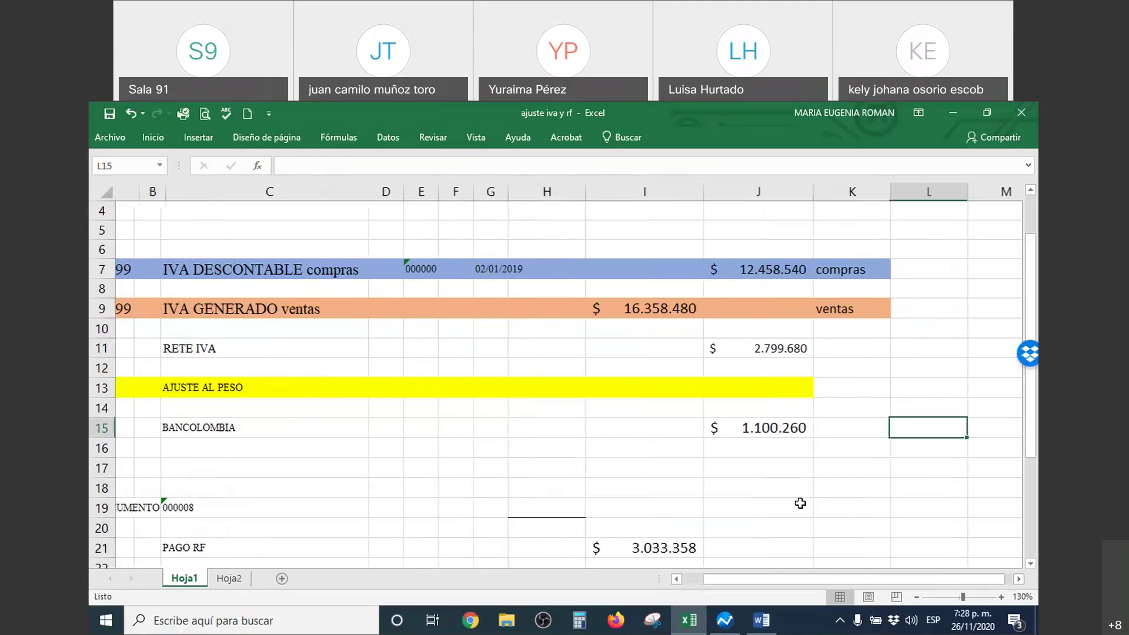
key(Up)
key(Up)
key(Up)
key(Up)
key(Up)
key(Up)
key(Up)
key(Up)
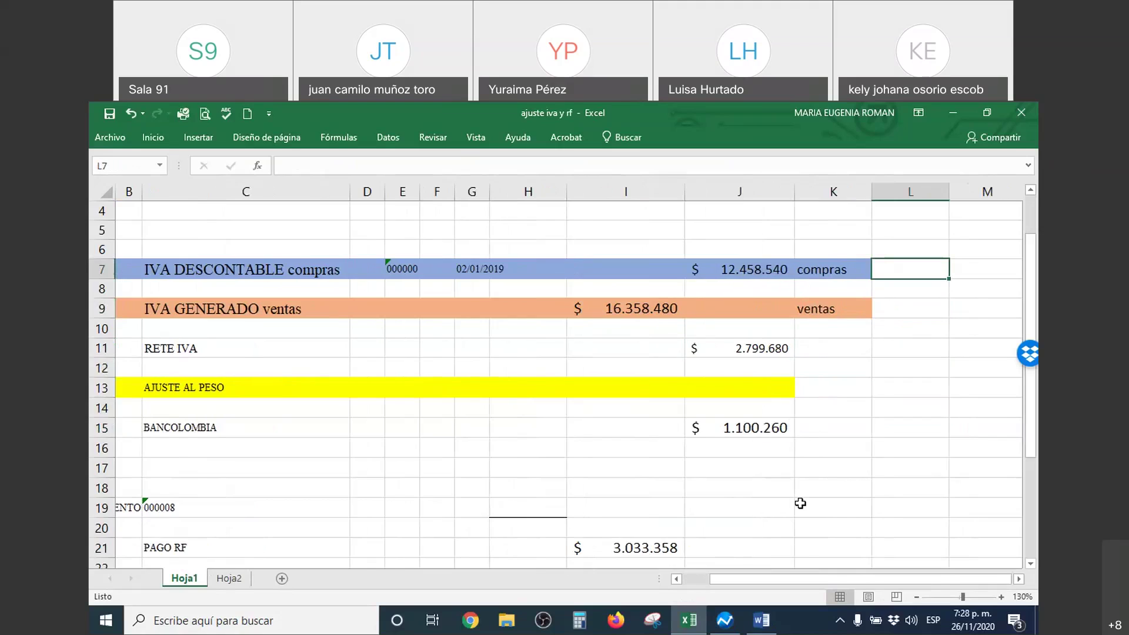
Step: Clear the 000000 code in E7 and the 02/01/2019 date in G7 from the IVA DESCONTABLE compras row
click(413, 271)
drag(470, 263, 504, 269)
key(BackSpace)
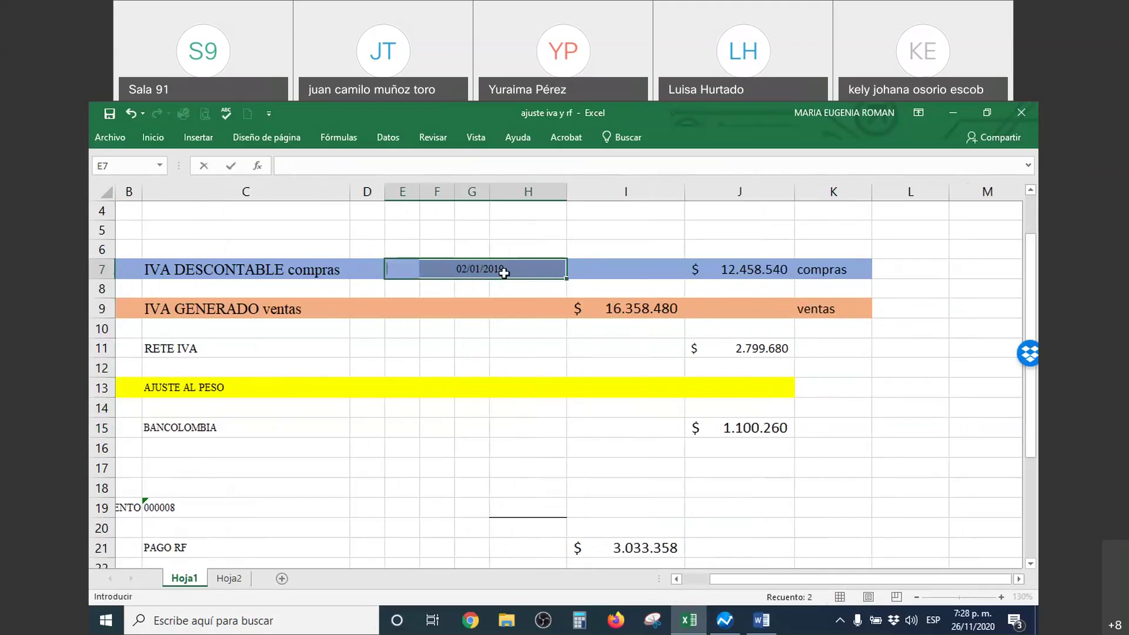
key(Escape)
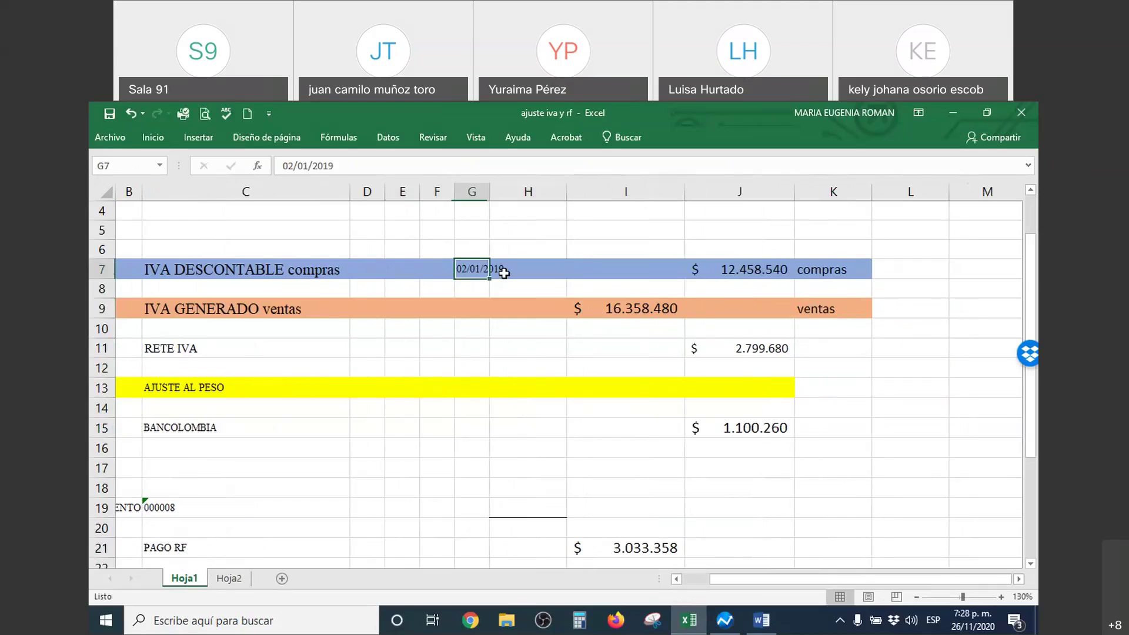
key(Down)
Step: Hide the empty columns D through G
drag(366, 192, 481, 192)
right_click(481, 191)
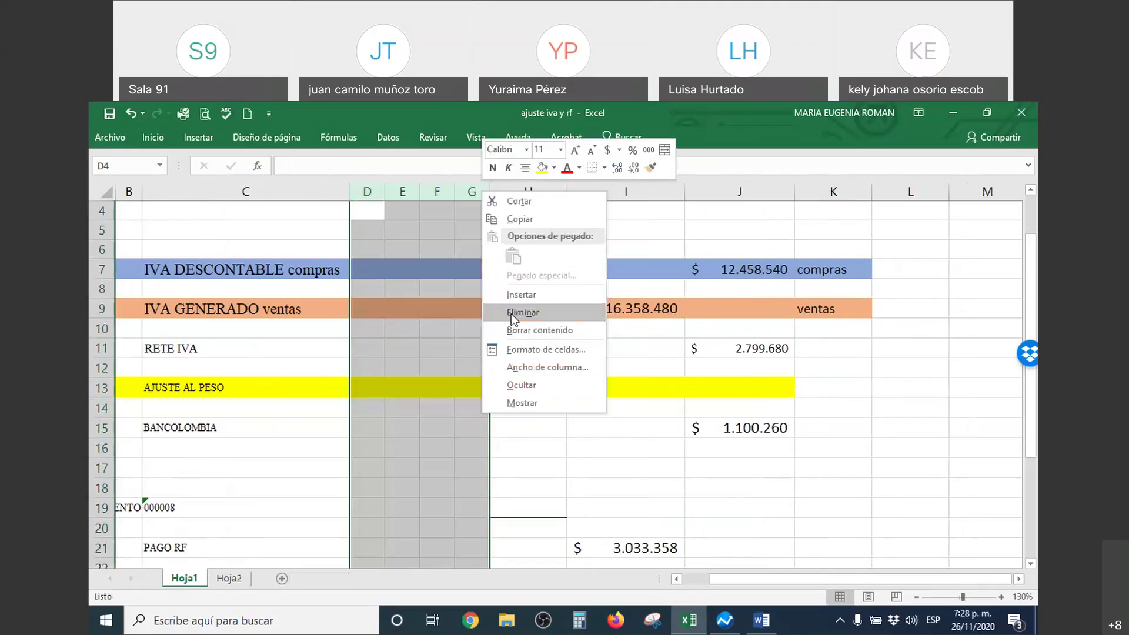
click(515, 385)
Step: Enter the rounded compras IVA amount 12459000 in cell L7
click(770, 270)
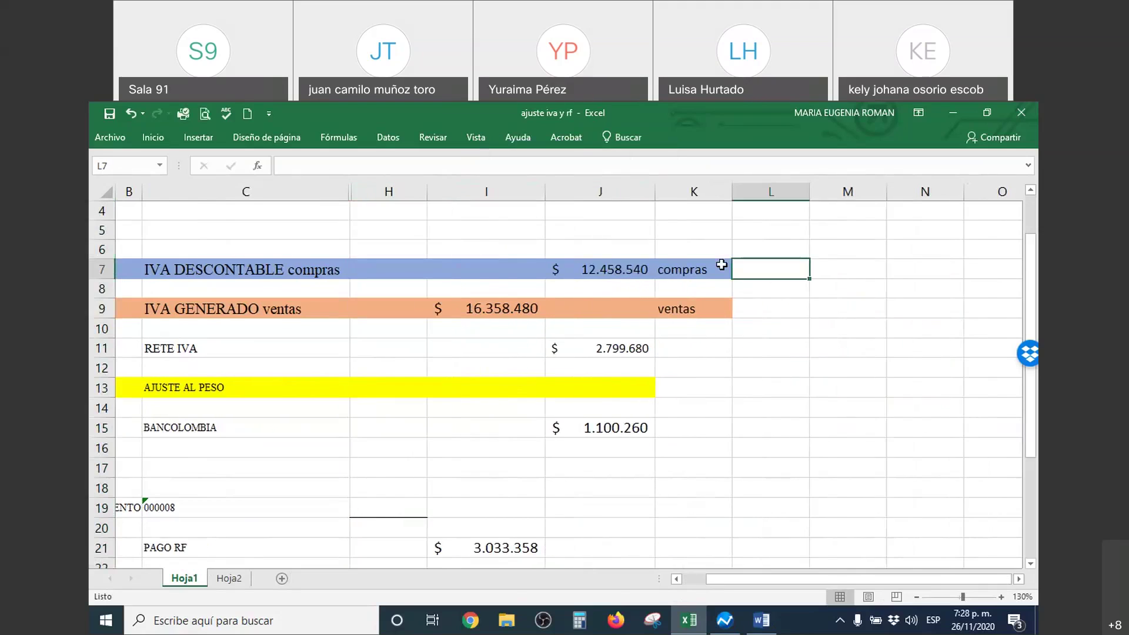
text(12459000)
key(Return)
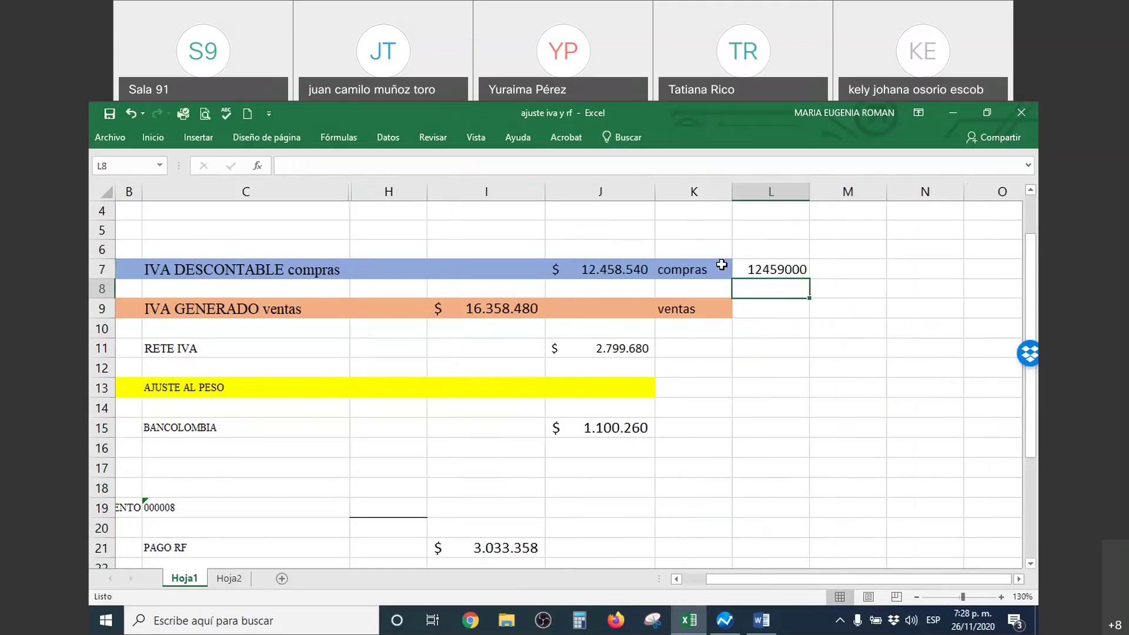
Step: Format the compras amount in L7 as currency with thousands separators and no decimals
right_click(775, 270)
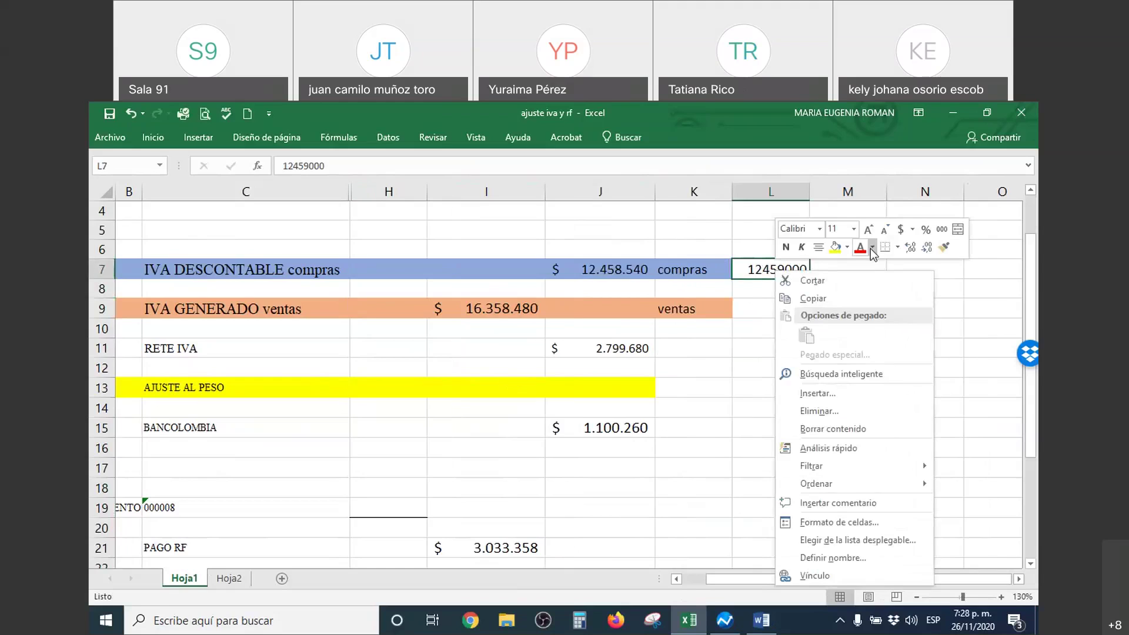
click(943, 230)
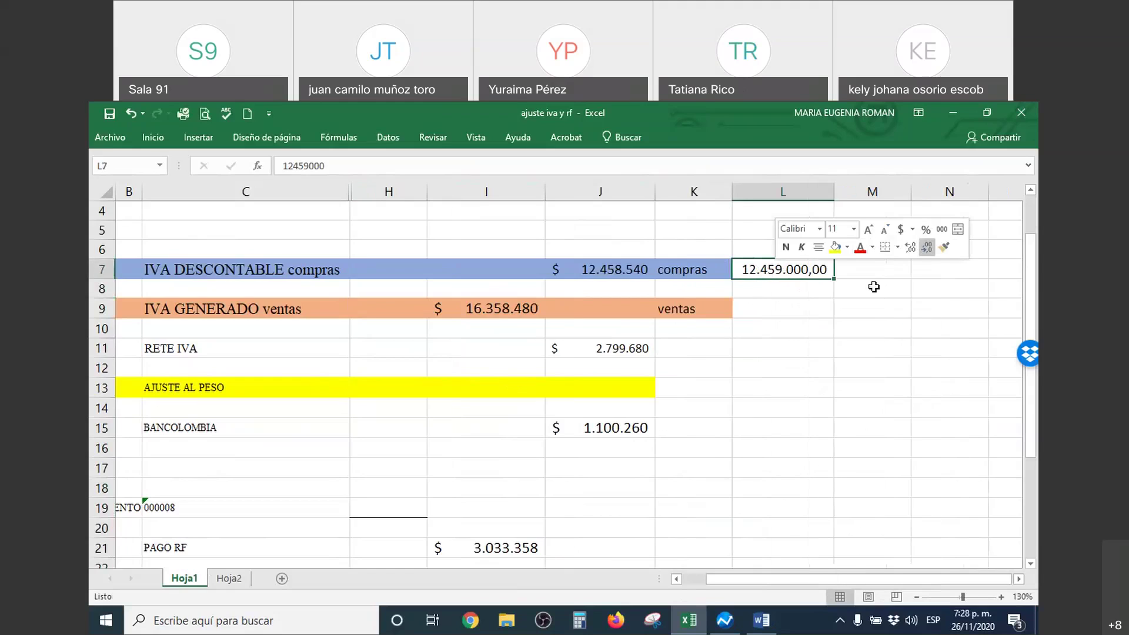
click(926, 247)
click(927, 247)
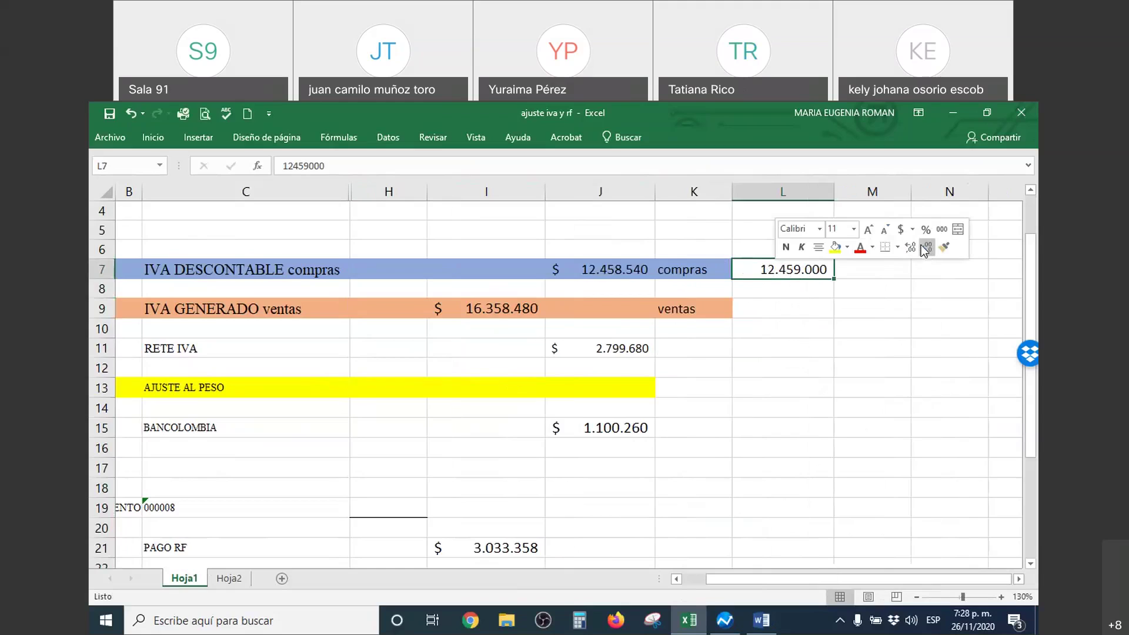
click(900, 228)
click(926, 247)
click(927, 247)
Step: Move the rounded compras amount from L7 to M7 and widen column M to fit it
drag(833, 278, 879, 277)
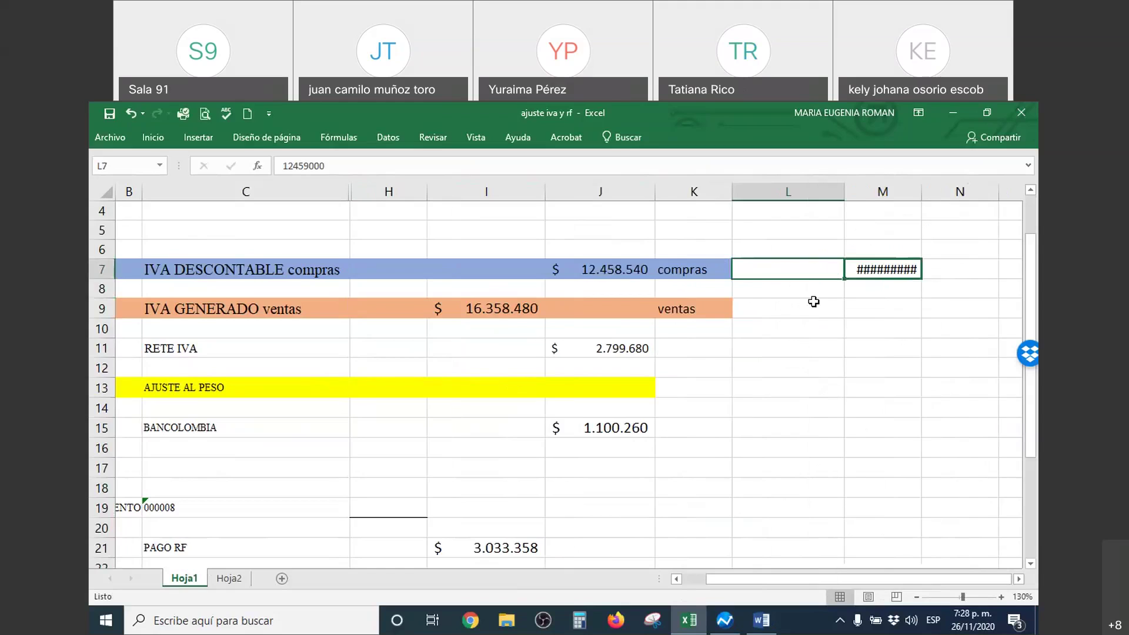
click(794, 307)
drag(922, 192, 953, 190)
Step: Enter the rounded ventas IVA amount 16358000 in L9 and copy the currency format of M7 onto it
text(1)
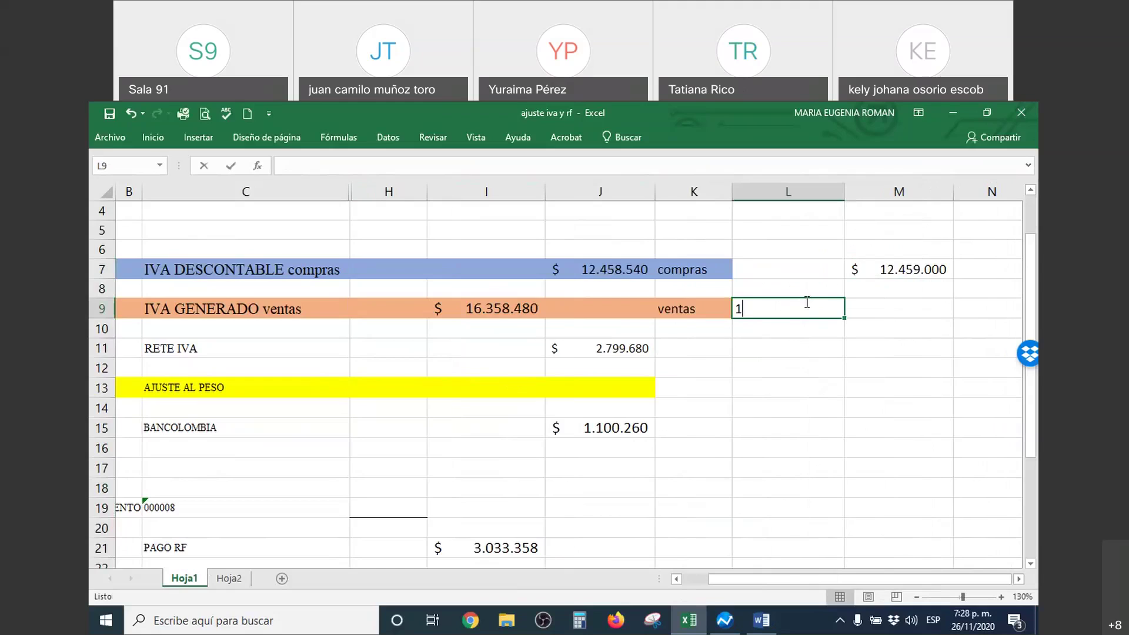
text(6358000)
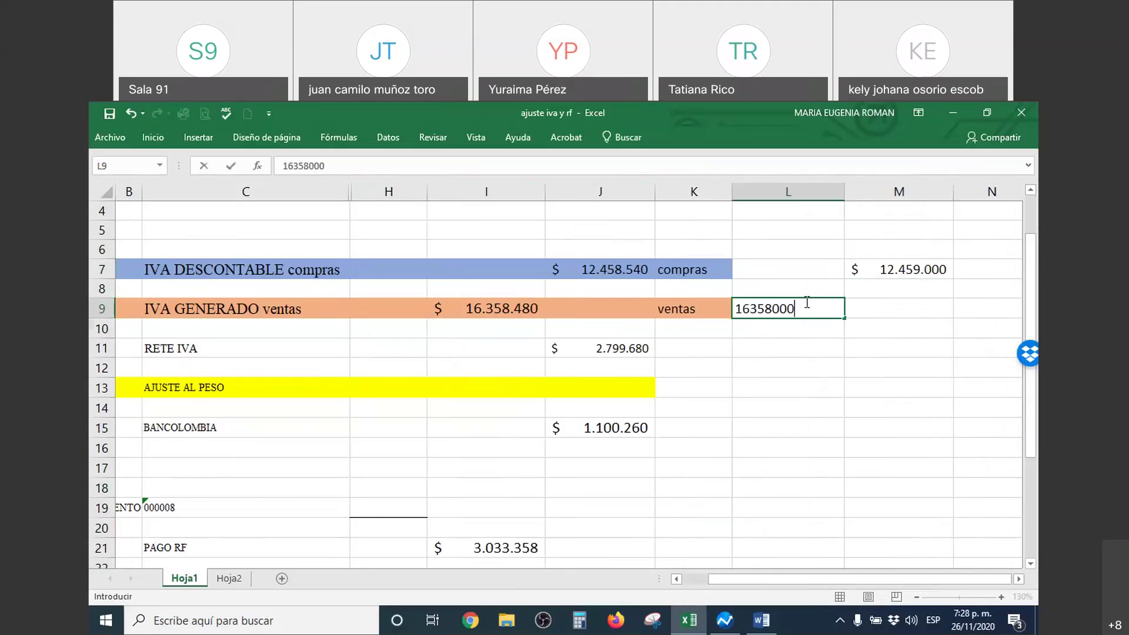
key(Return)
right_click(916, 278)
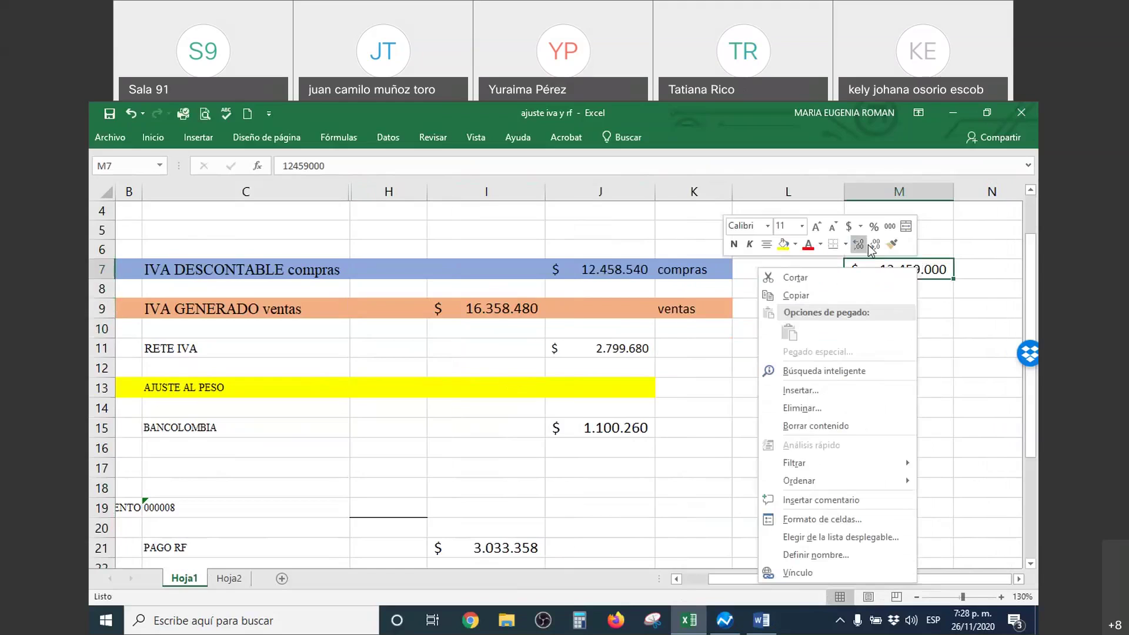
click(893, 252)
click(813, 307)
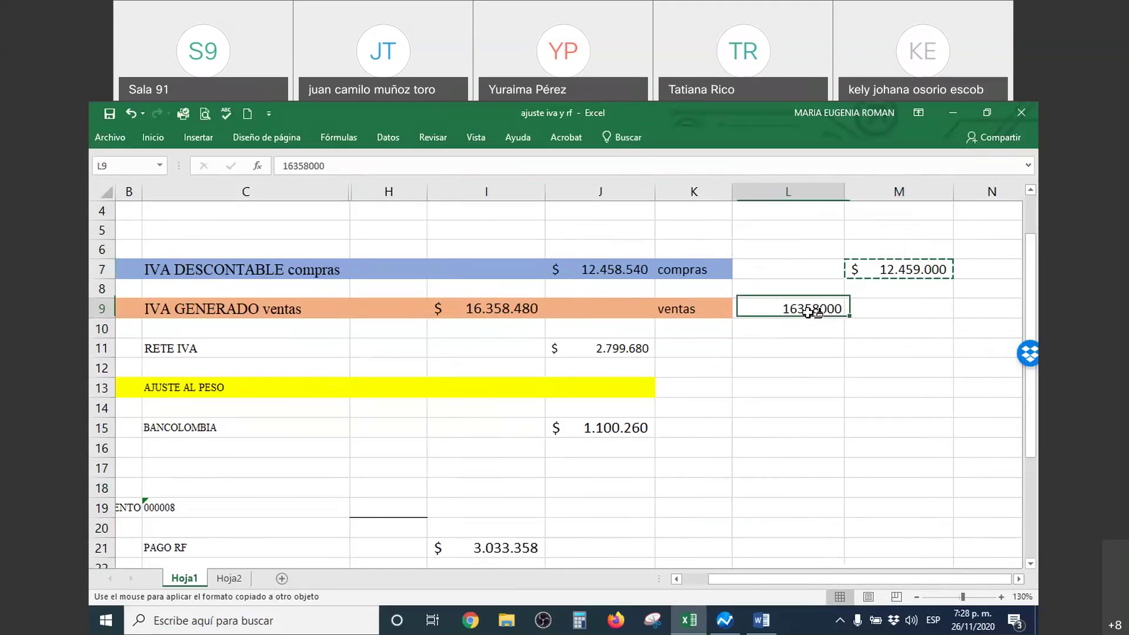
Step: Enter the rounded RETE IVA amount 2800000 in M11 and copy the currency format of L9 onto it
click(880, 351)
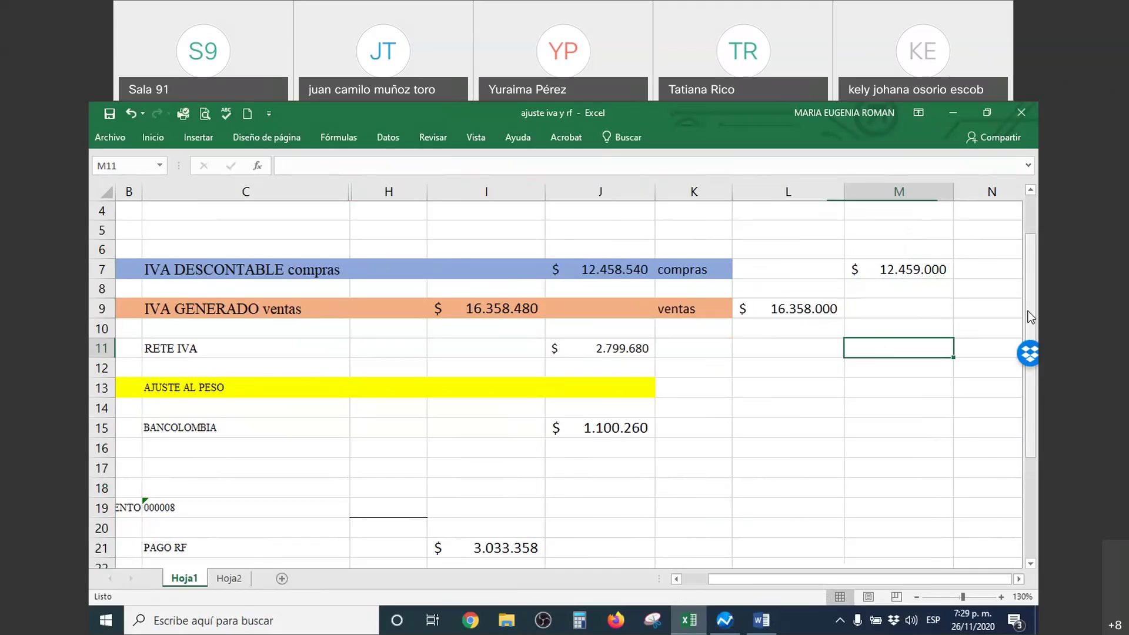
text(27)
key(BackSpace)
text(800)
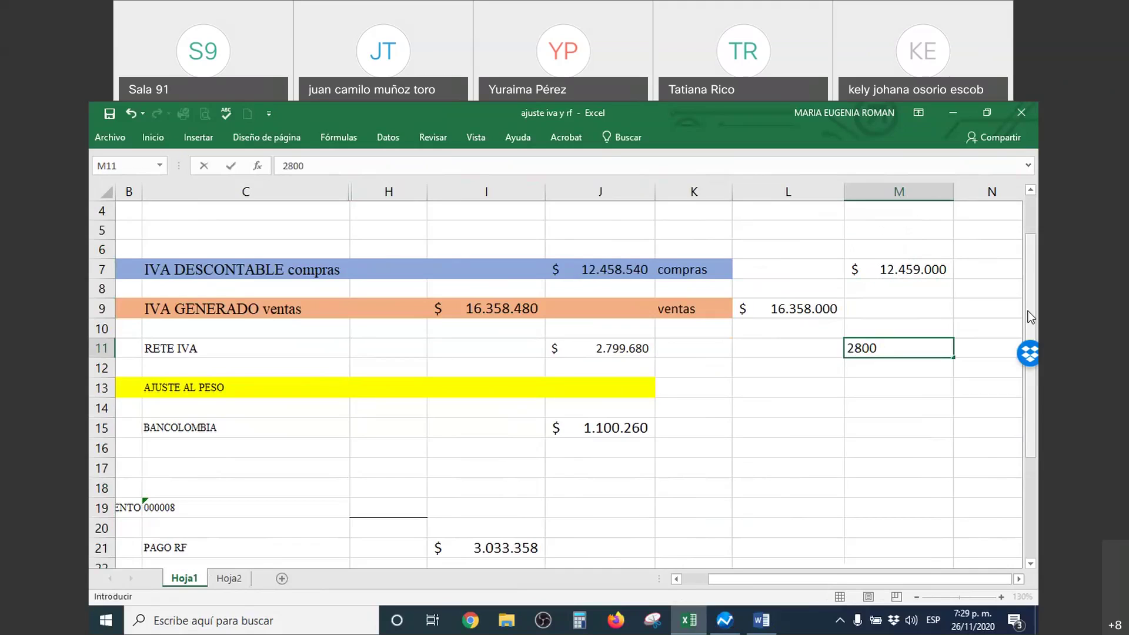
text(0000)
key(Return)
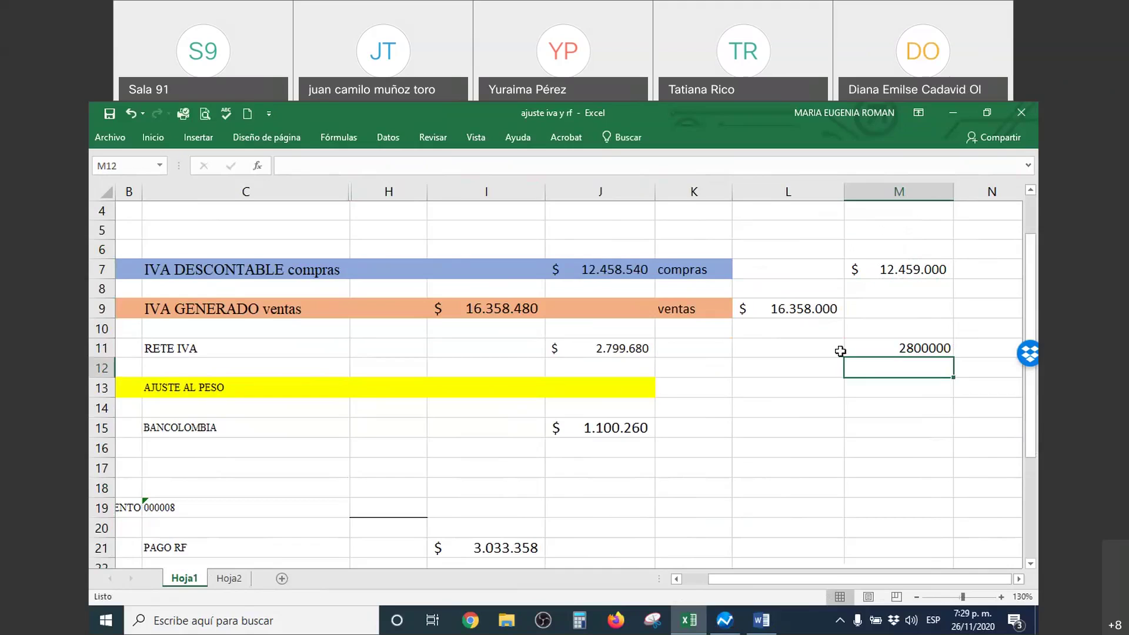
right_click(797, 309)
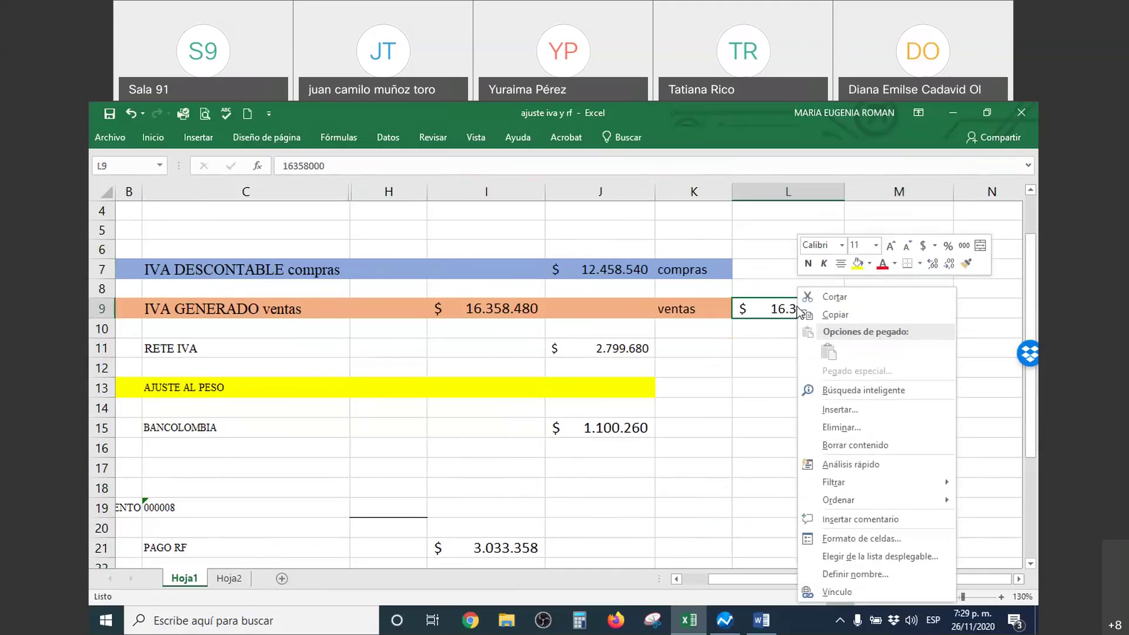
click(966, 263)
click(912, 351)
click(888, 408)
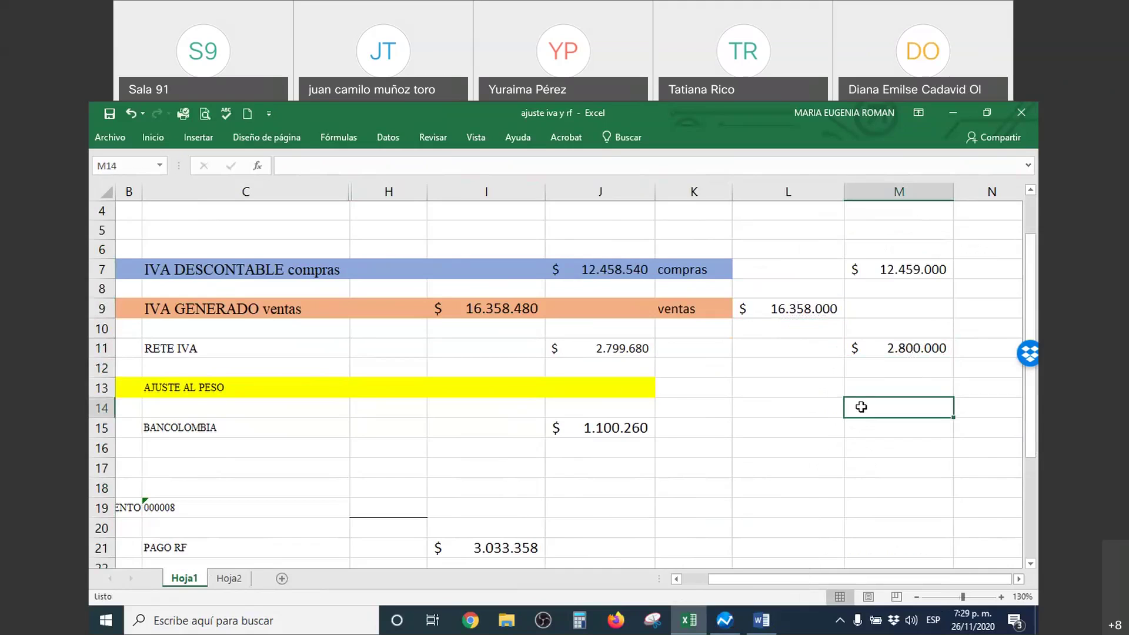
Step: Calculate the rounded amount payable in L15 of the BANCOLOMBIA row with the formula +L9-M7-M11
click(806, 425)
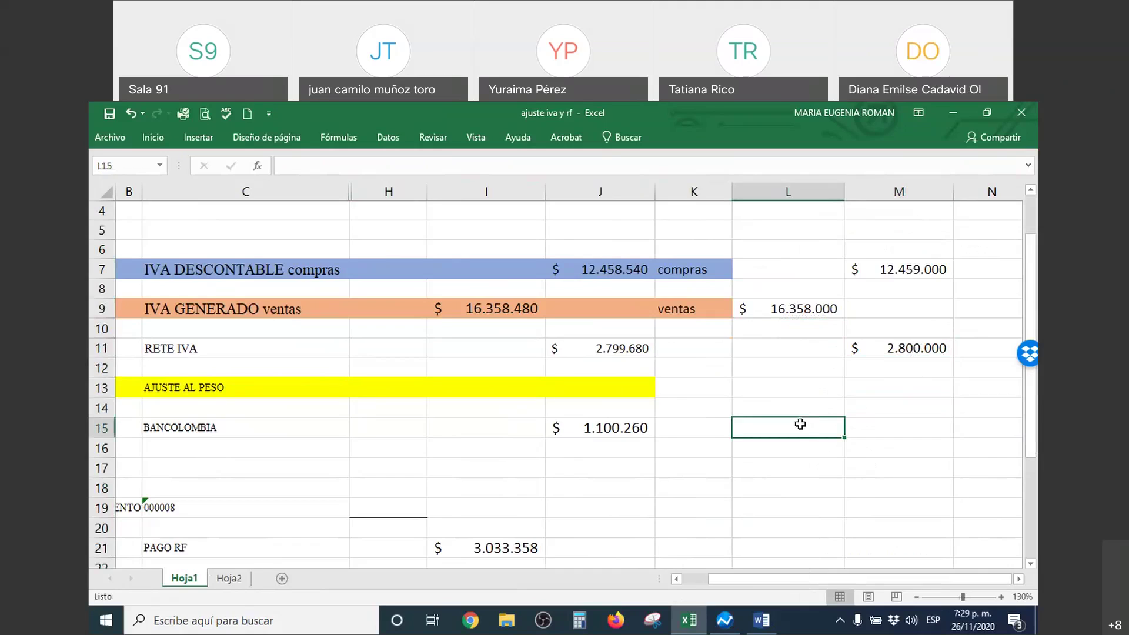
text(+L9-)
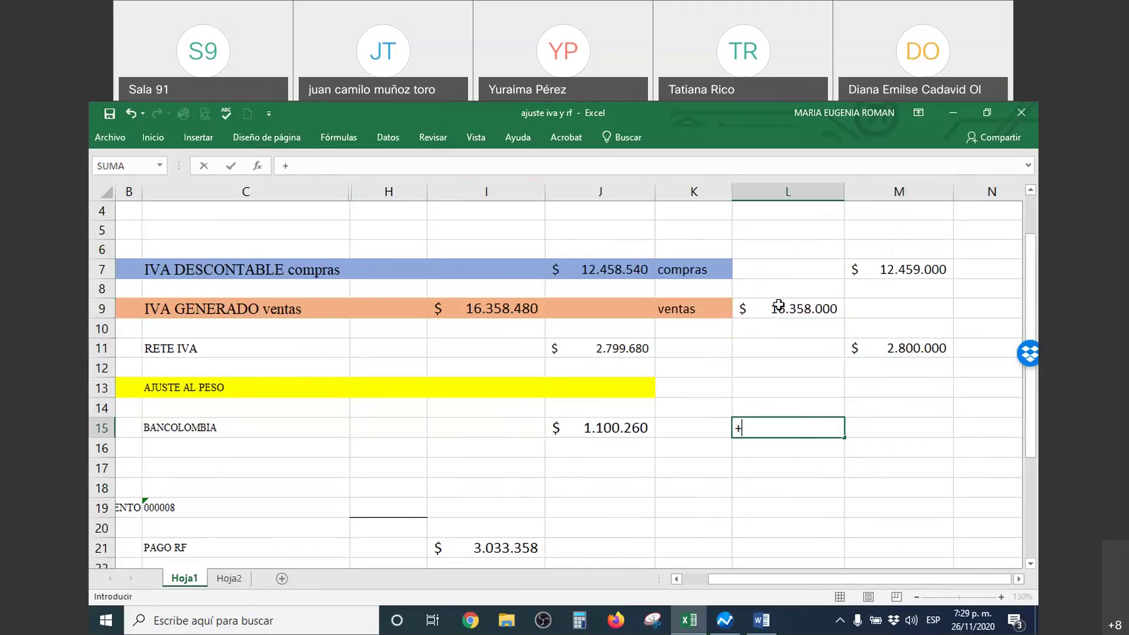
click(775, 312)
text(-)
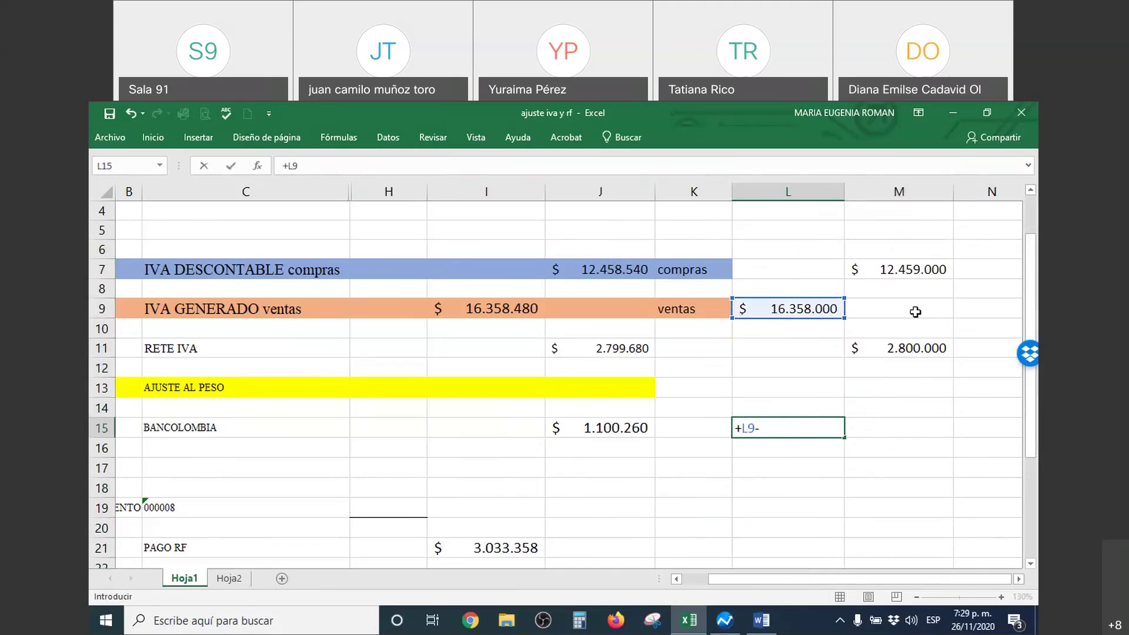
click(929, 269)
text(-)
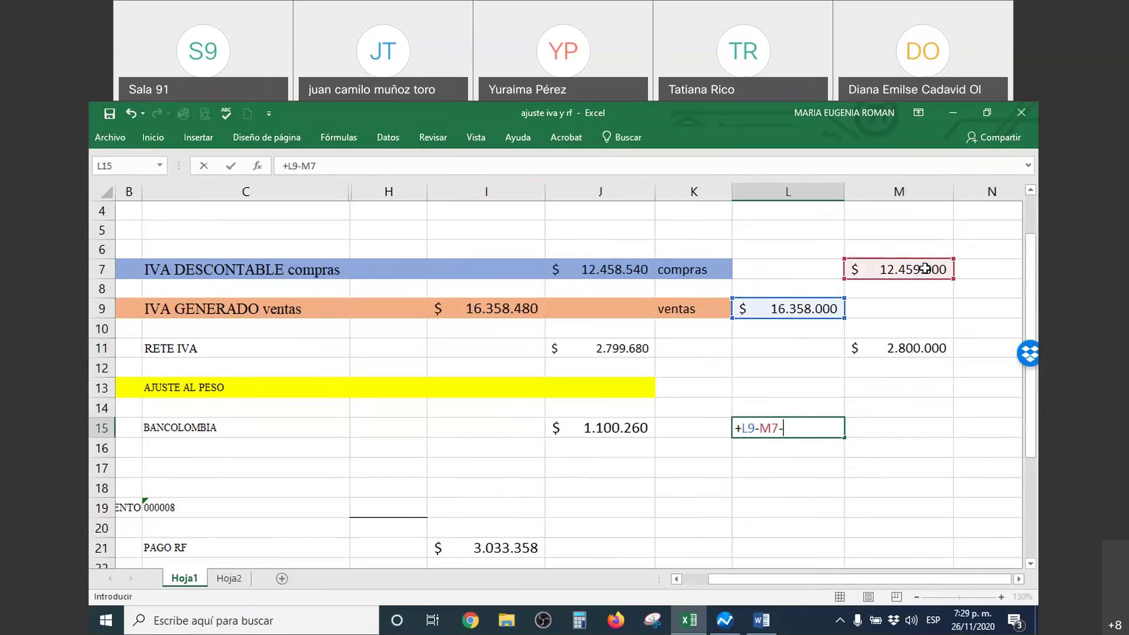
click(887, 348)
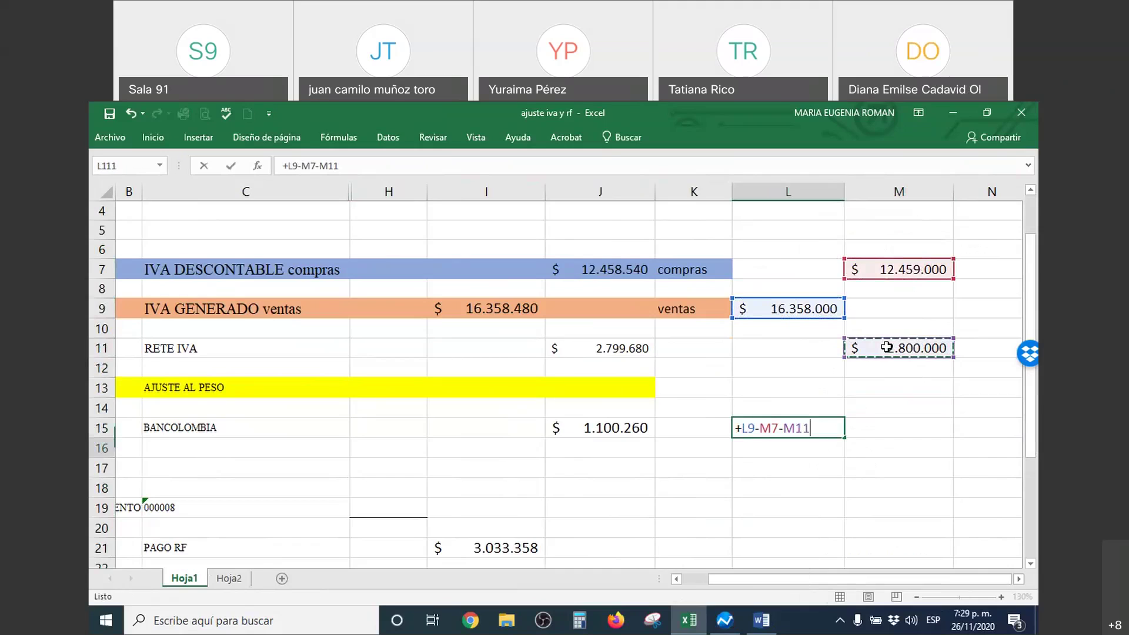
key(Return)
click(791, 433)
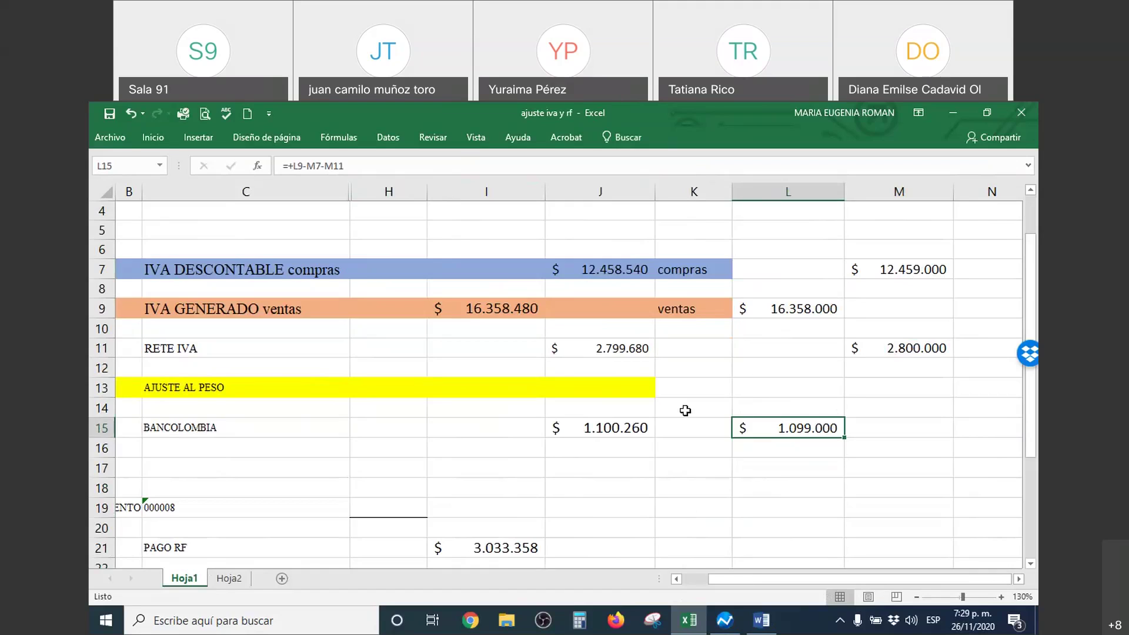
Step: Review the BANCOLOMBIA and AJUSTE AL PESO rows together with the unrounded IVA amounts in I7:J15
click(590, 427)
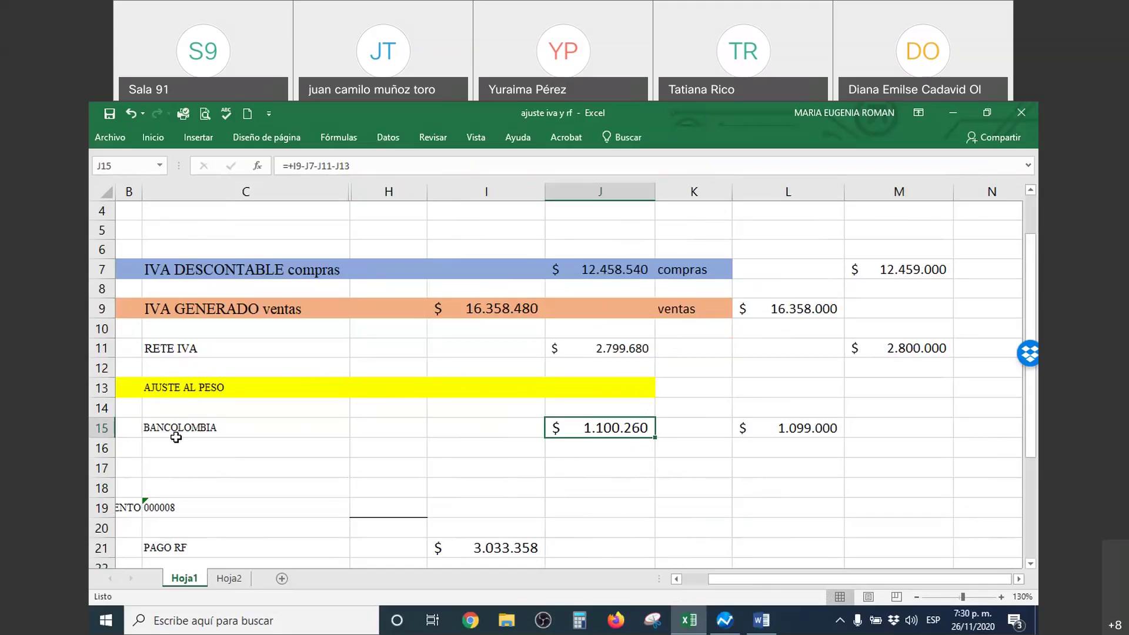
drag(189, 431, 581, 431)
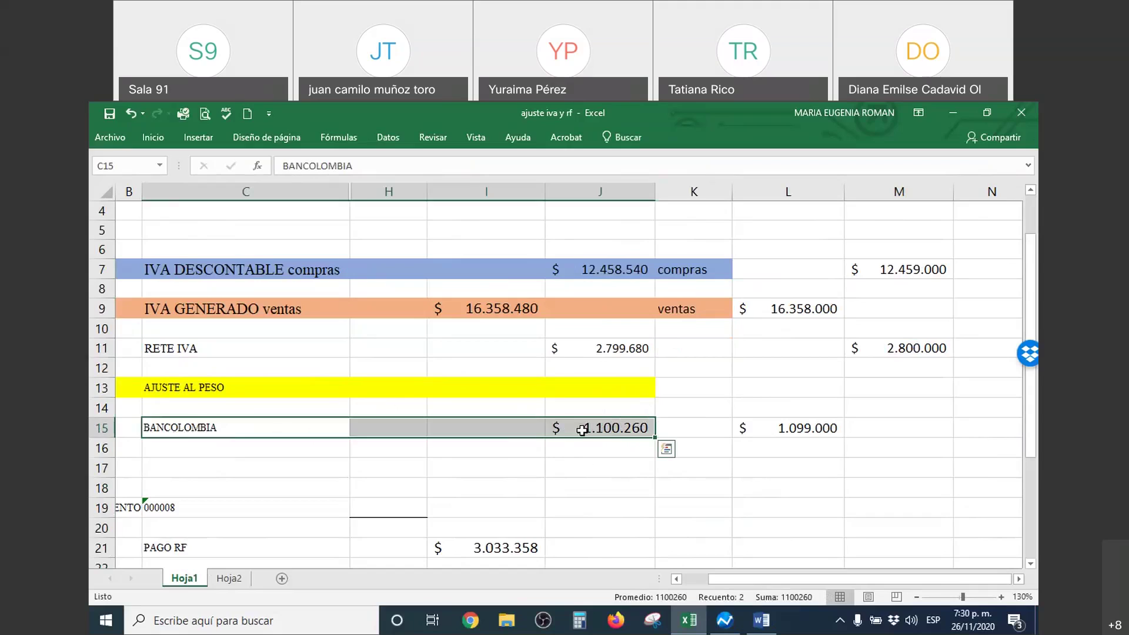
key(Down)
key(Right)
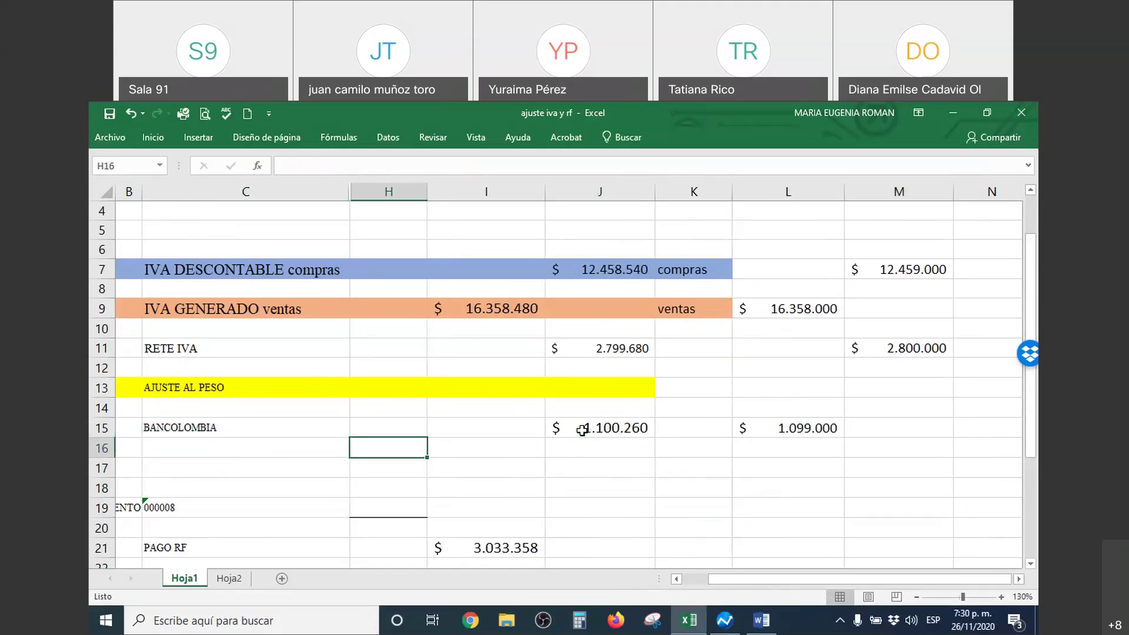
key(Right)
key(Right)
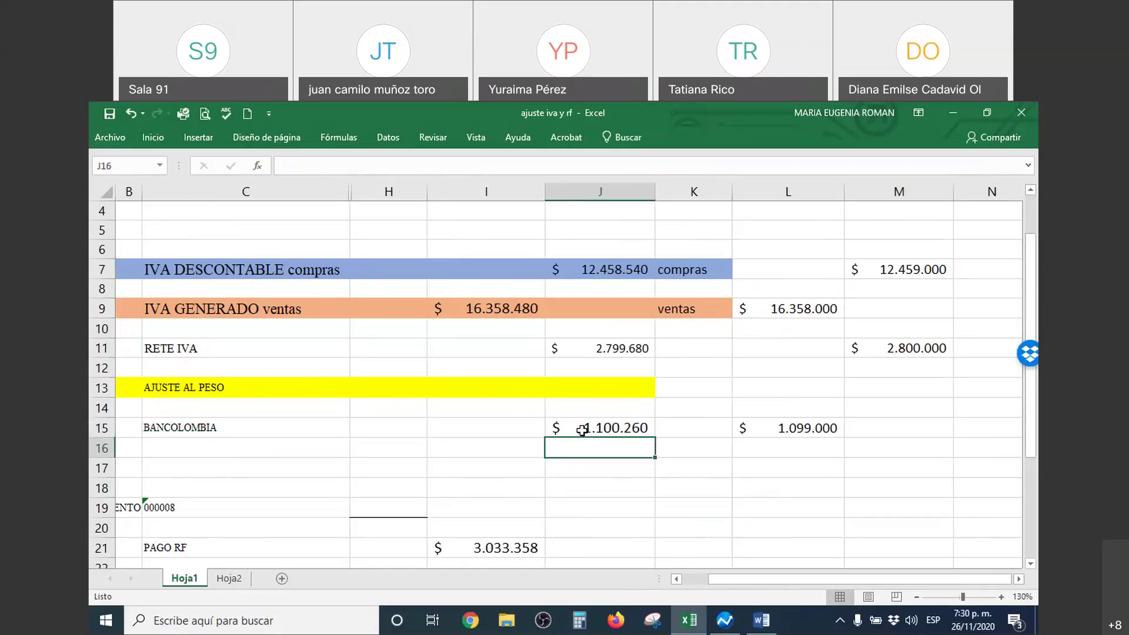
drag(227, 391, 629, 388)
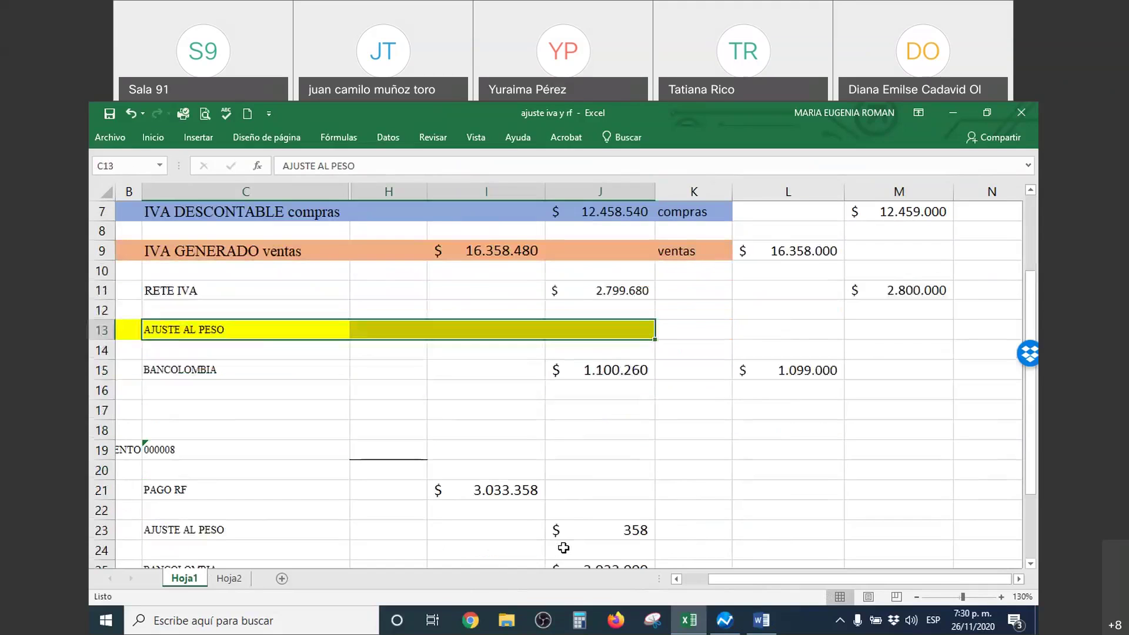
scroll(586, 386, up, 1)
scroll(586, 386, down, 1)
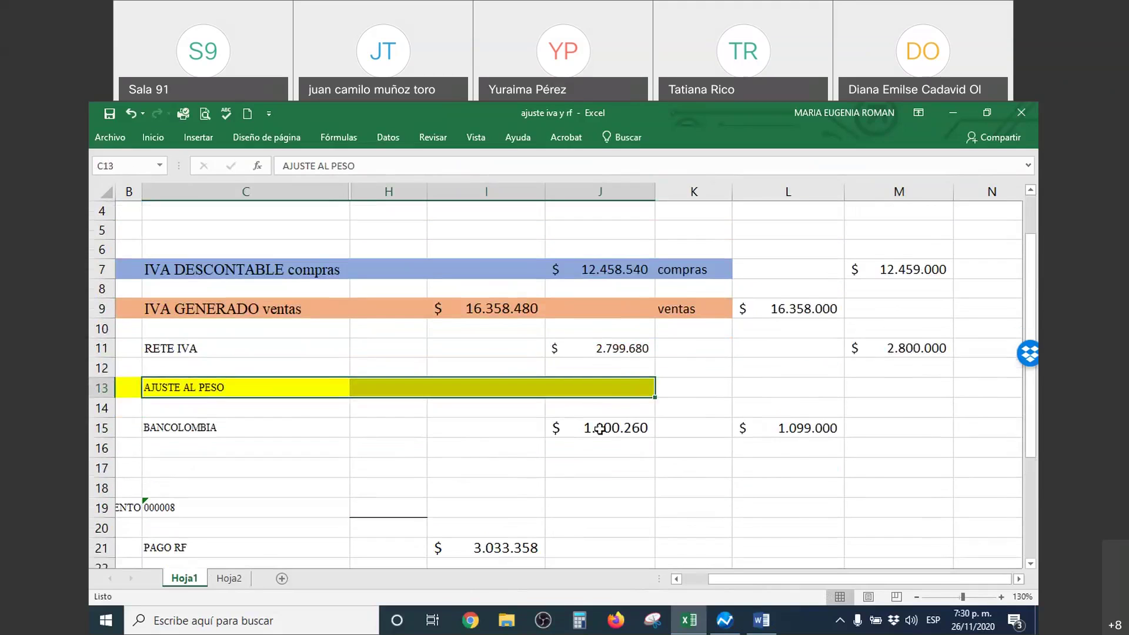
click(593, 429)
drag(489, 264, 600, 433)
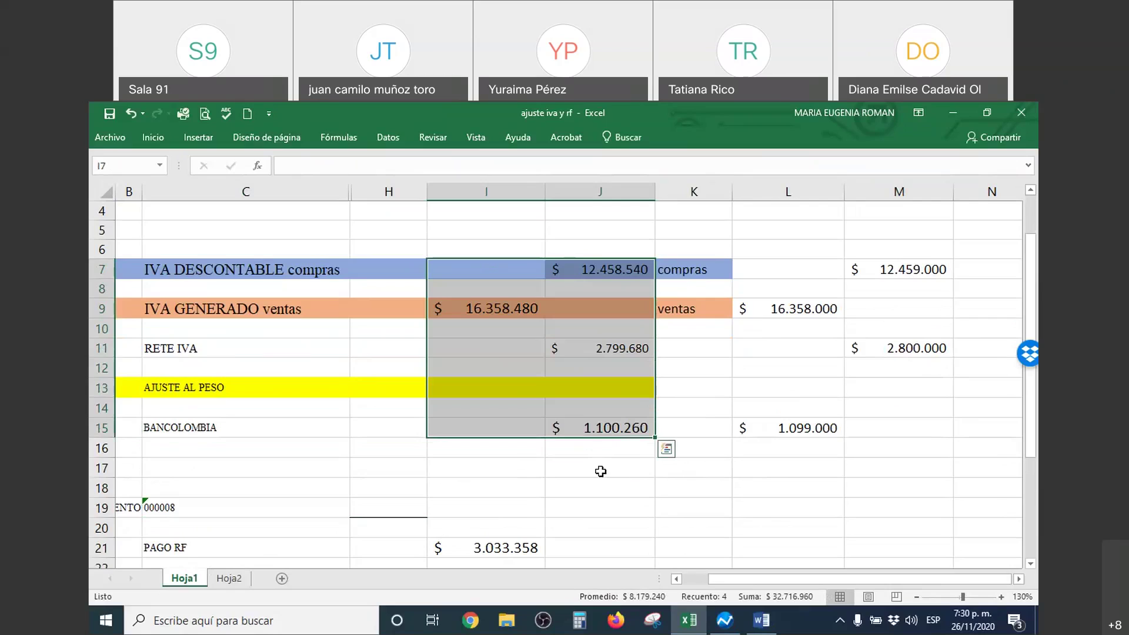
Step: Enter 260 as the AJUSTE AL PESO amount in J13
click(604, 391)
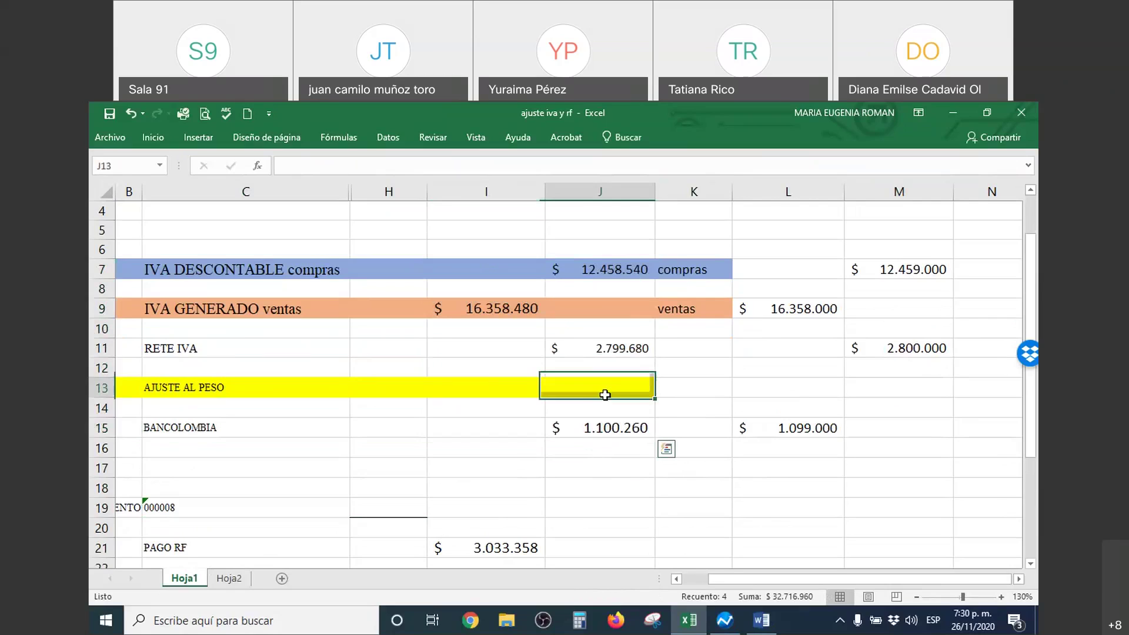
text(260)
key(Return)
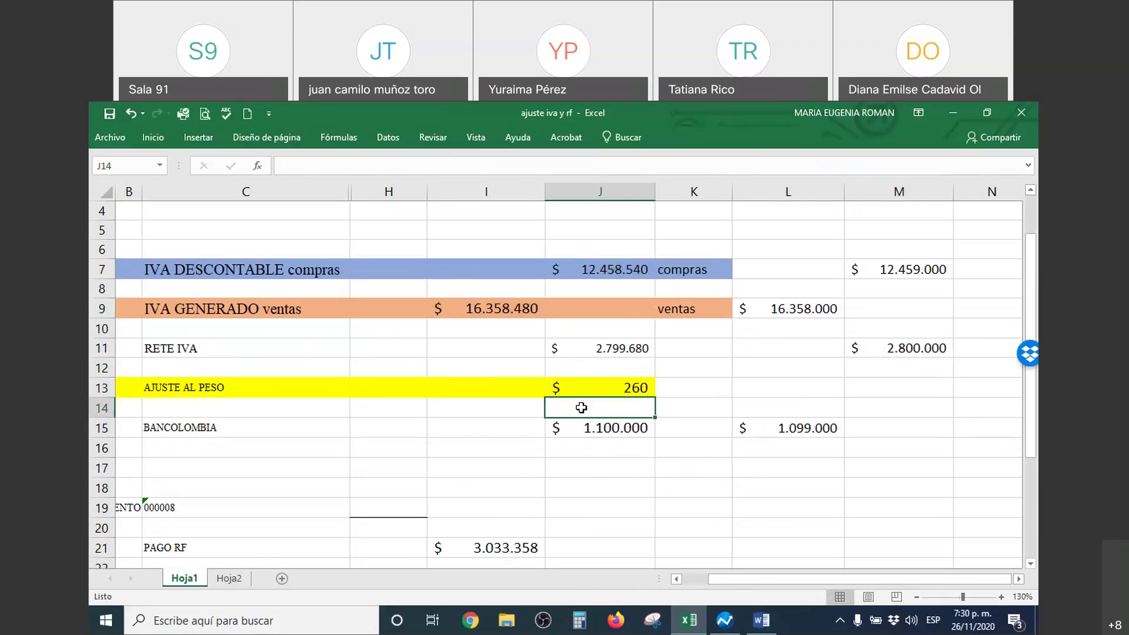
Step: Widen column A so the account codes have more room
key(Left)
key(Left)
key(Left)
key(Left)
key(Left)
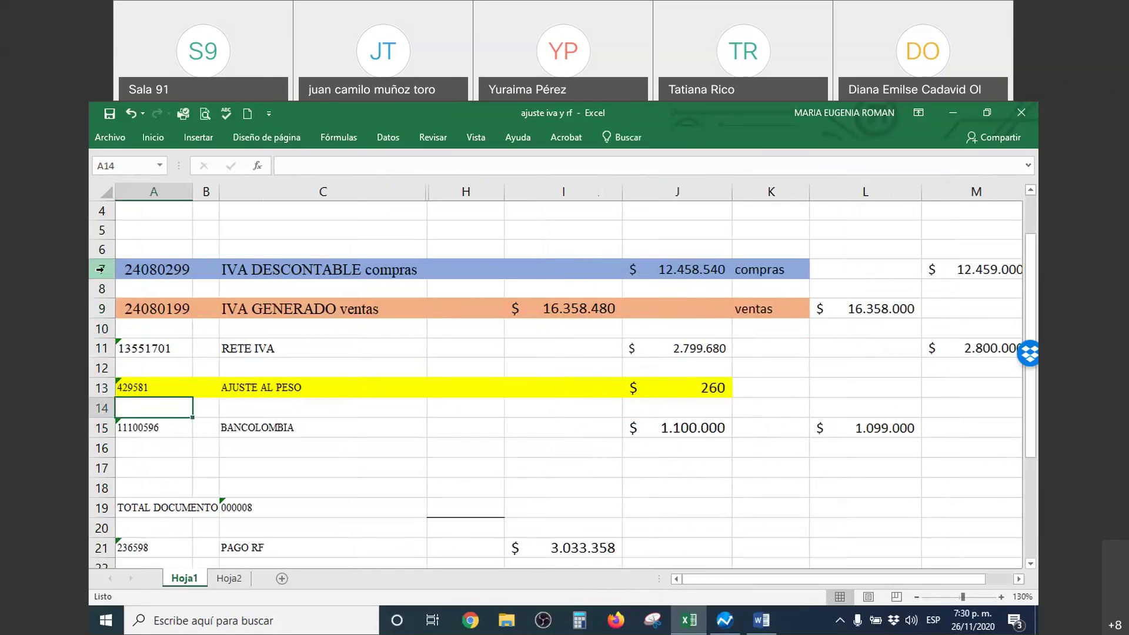
drag(187, 199, 206, 199)
Step: Enlarge the font of the AJUSTE AL PESO account code in A13
drag(136, 399, 130, 388)
key(Tab)
key(Return)
click(127, 385)
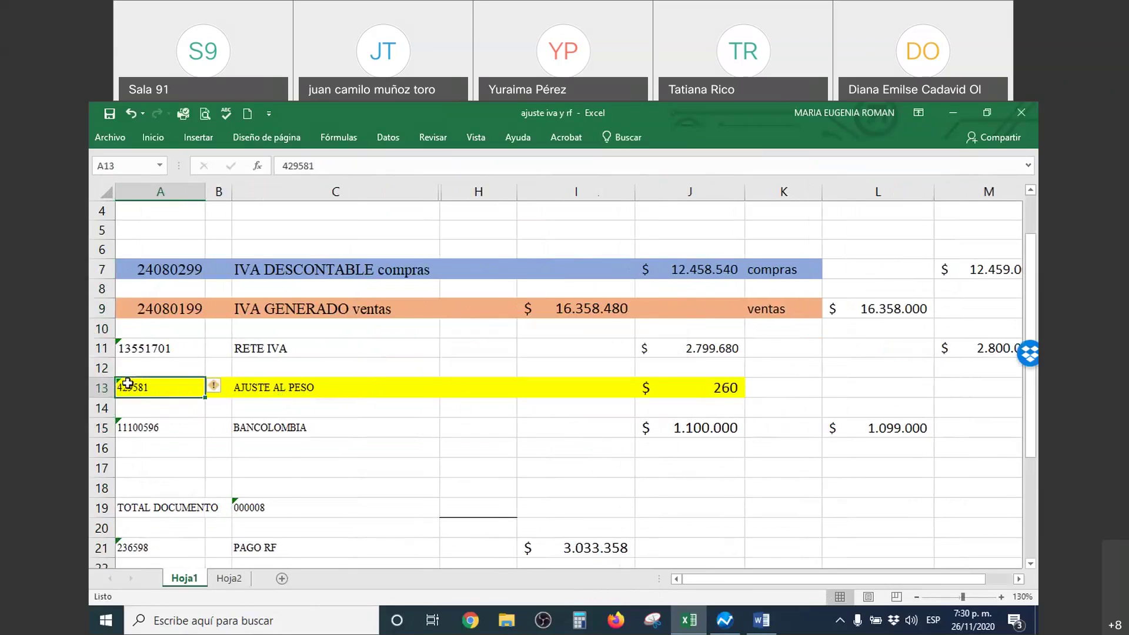
right_click(128, 385)
click(222, 227)
click(221, 227)
click(222, 227)
click(189, 405)
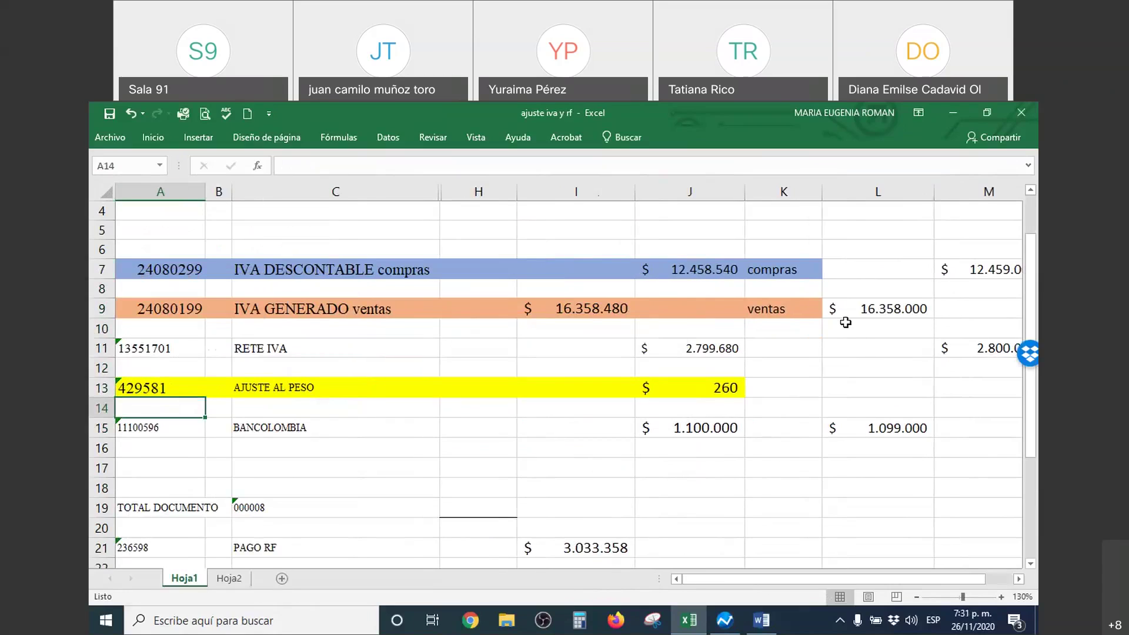
Step: Compare the AJUSTE AL PESO amount in J13 with the rounded amounts in columns L and M, rows 7 to 15
click(711, 389)
click(591, 390)
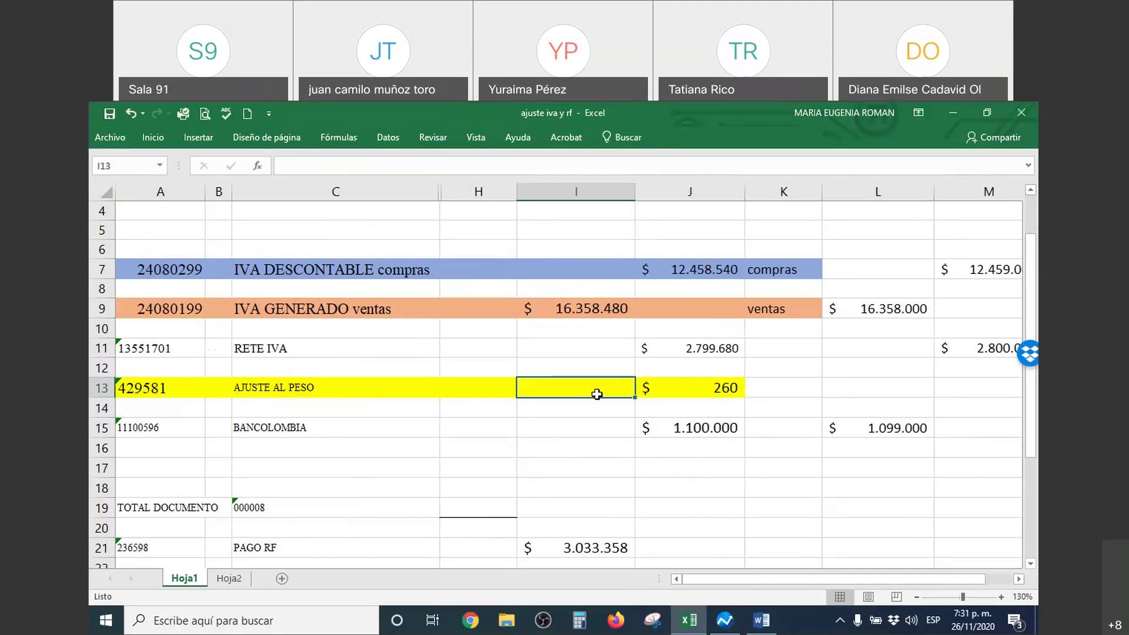
drag(921, 262, 977, 435)
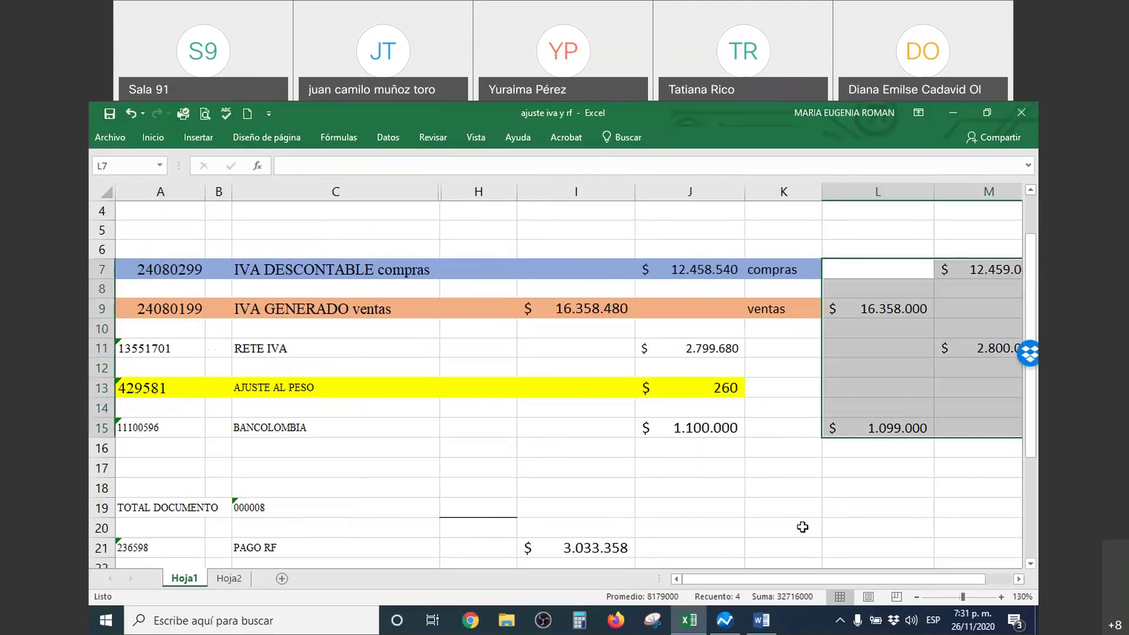
drag(946, 278, 858, 427)
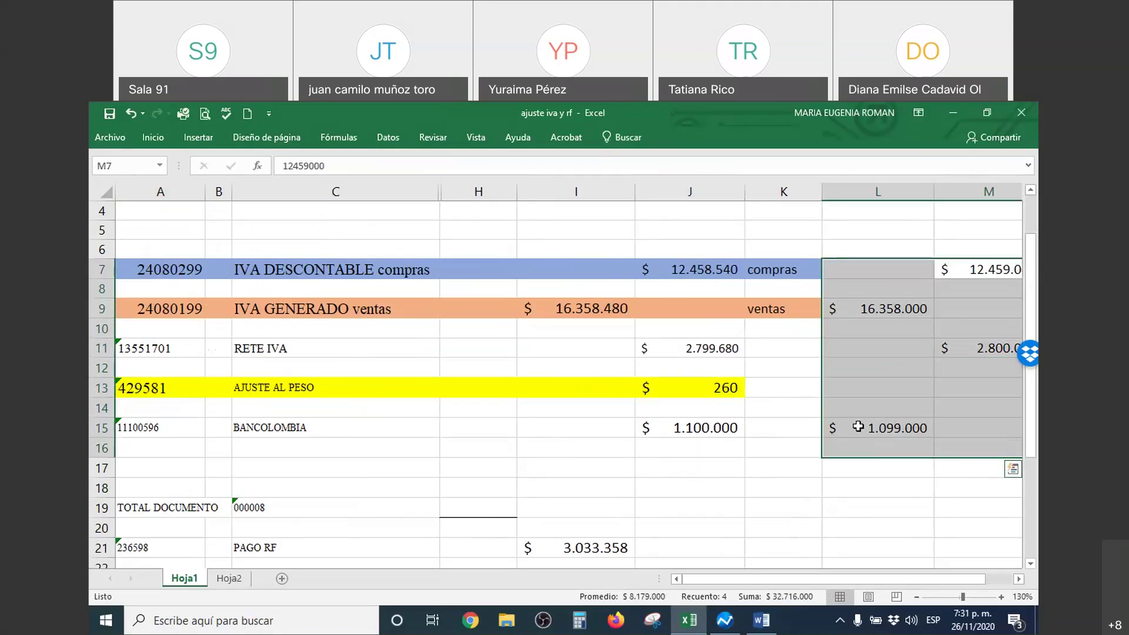
click(844, 390)
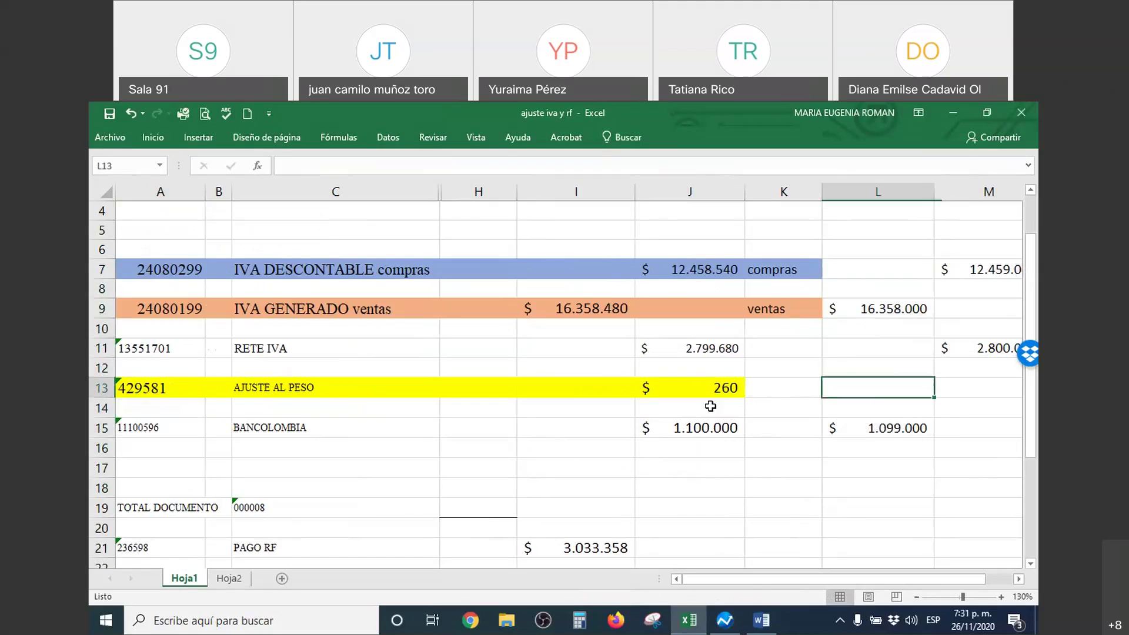
Step: Enter the account code 530595 in A14, directly below the AJUSTE AL PESO code
click(154, 403)
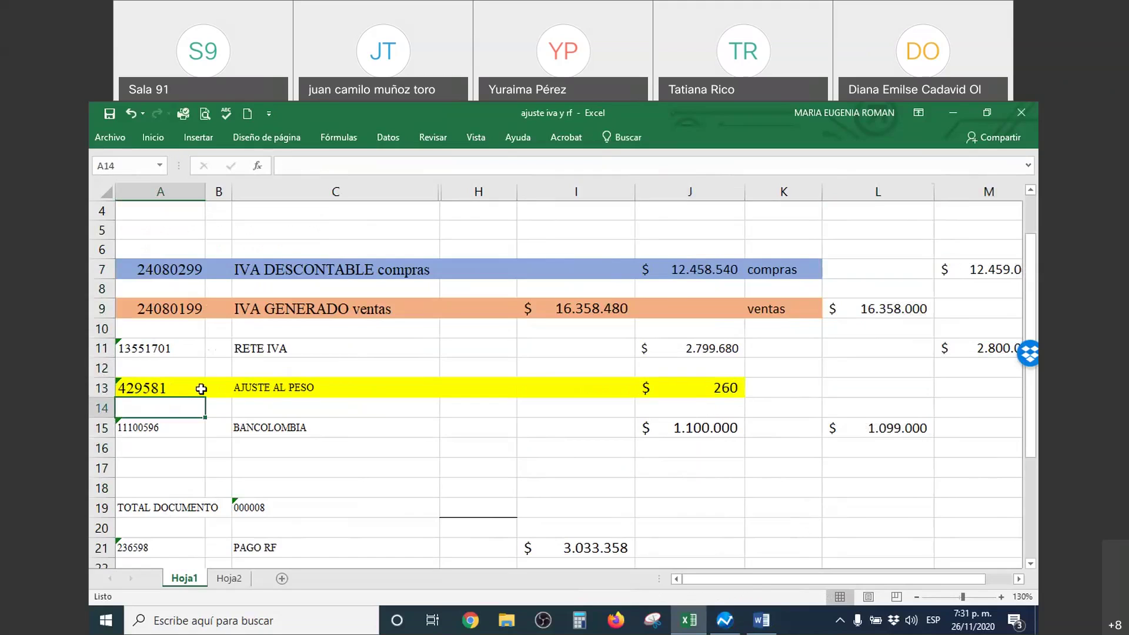
text(5305)
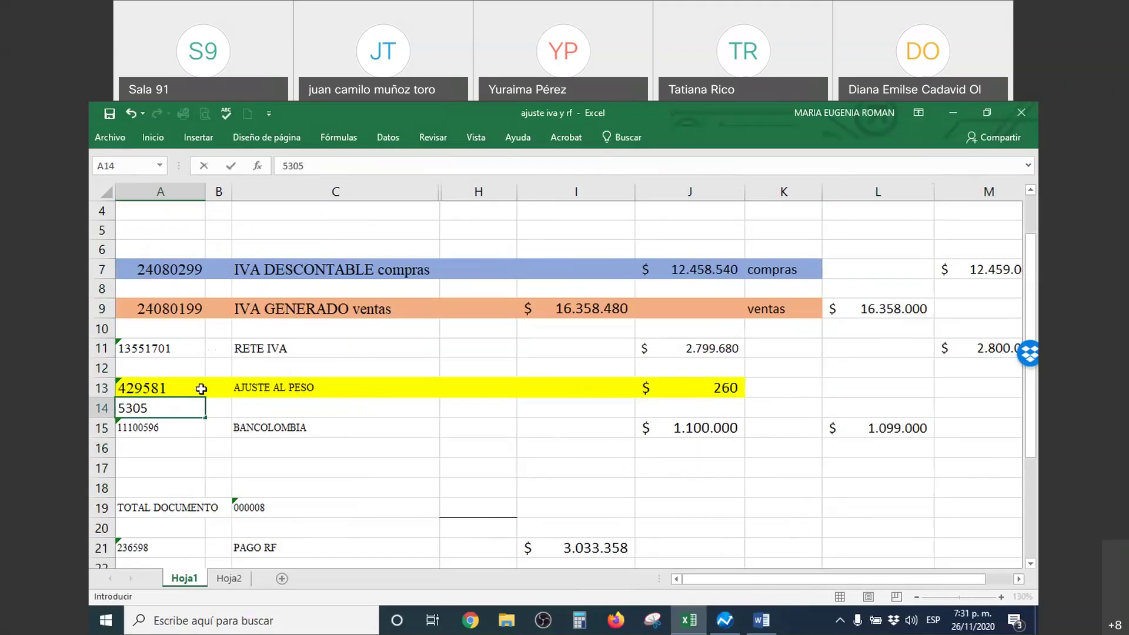
text(95-99)
key(Return)
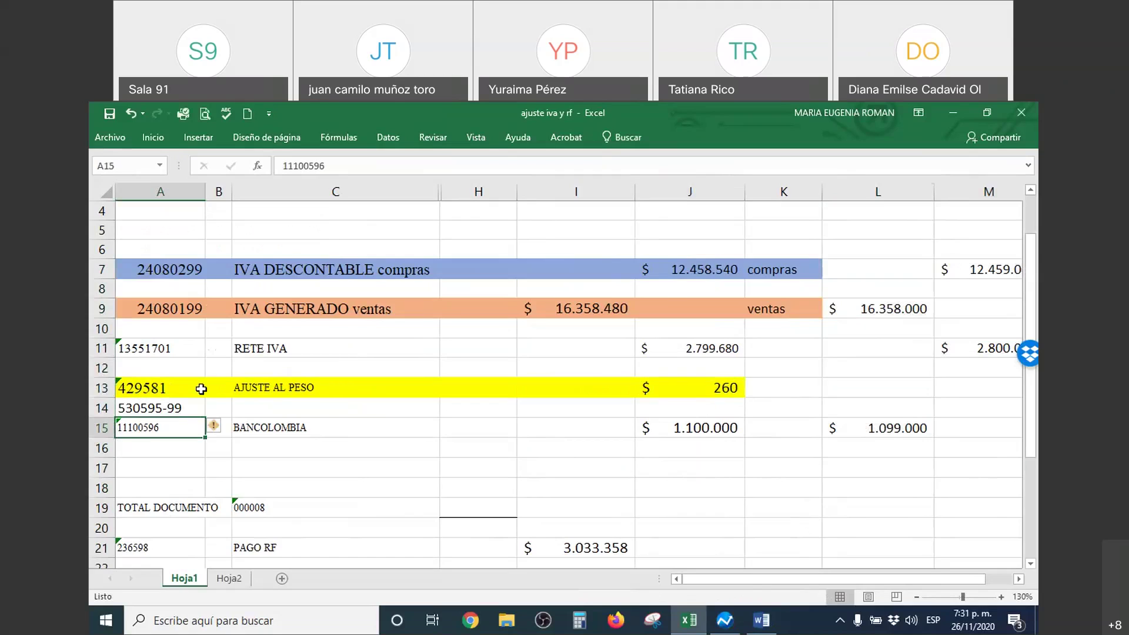
key(Up)
key(F2)
key(BackSpace)
key(BackSpace)
key(BackSpace)
key(Return)
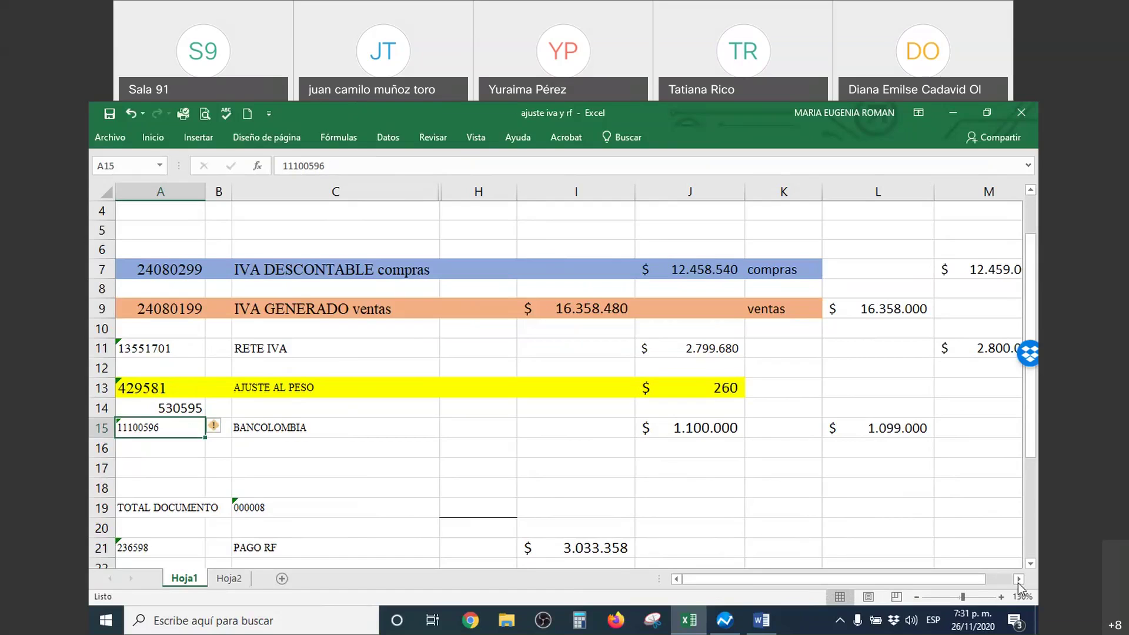
Step: Hide the empty column H between the account names and the amounts
drag(496, 191, 339, 190)
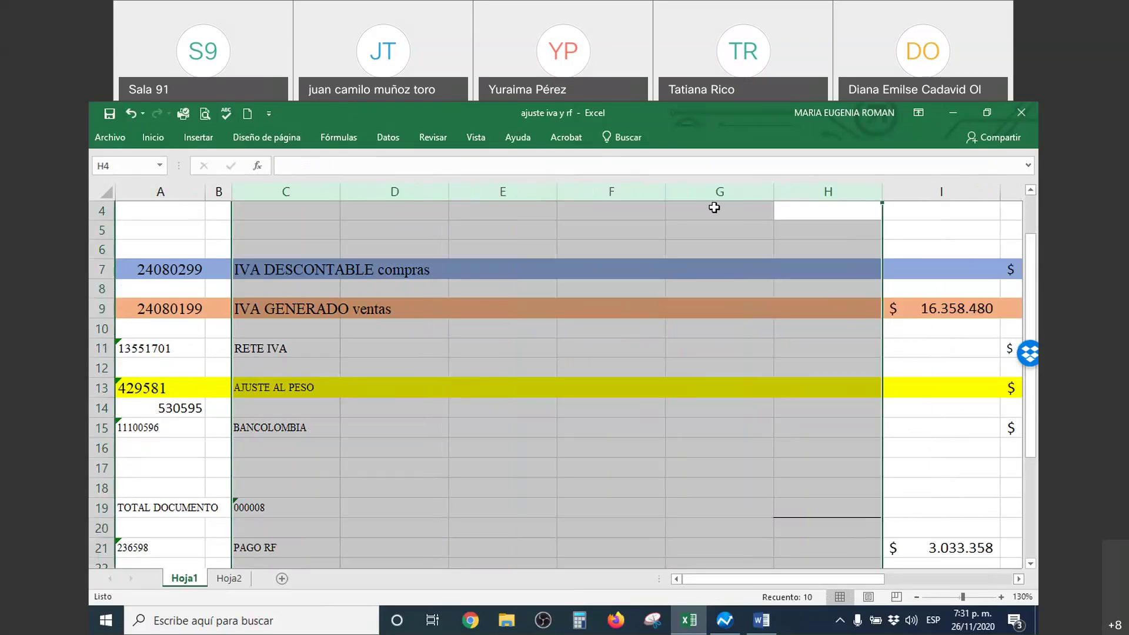
key(ctrl+z)
click(451, 191)
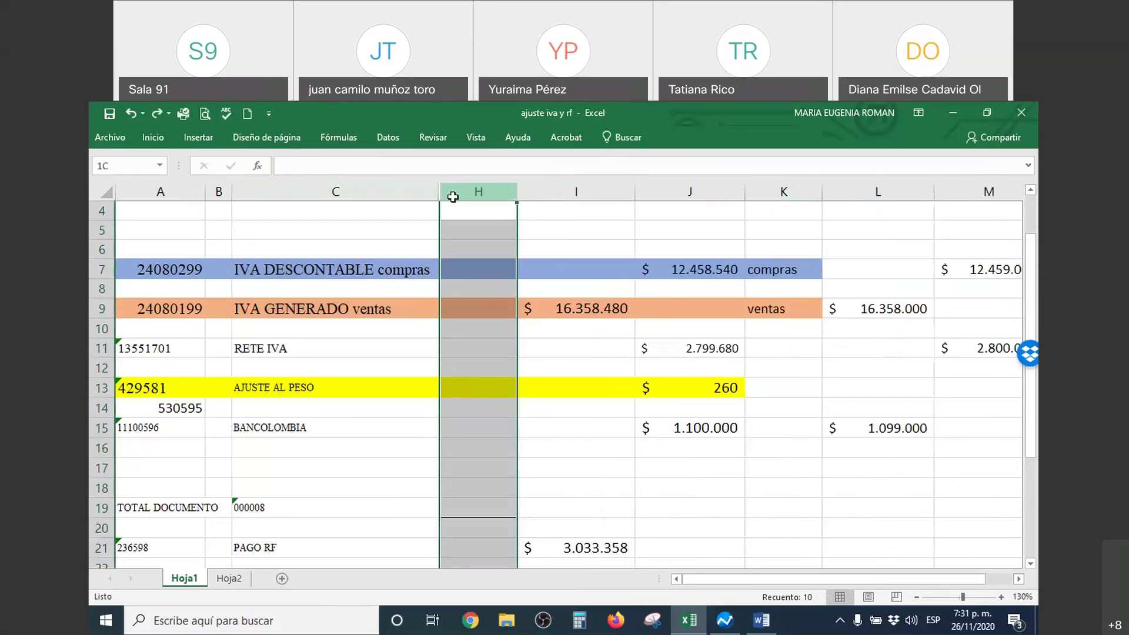
right_click(453, 194)
click(486, 390)
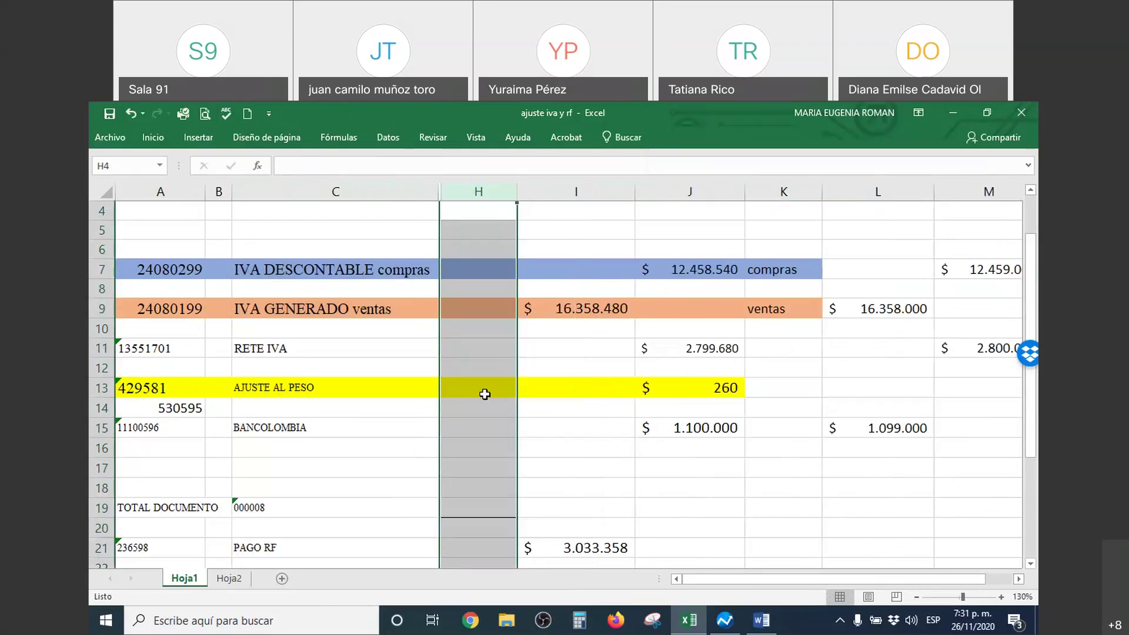
Step: Review the IVA entry in rows 7 to 15 and the formulas behind the BANCOLOMBIA amounts in L15 and J15
drag(207, 269, 721, 428)
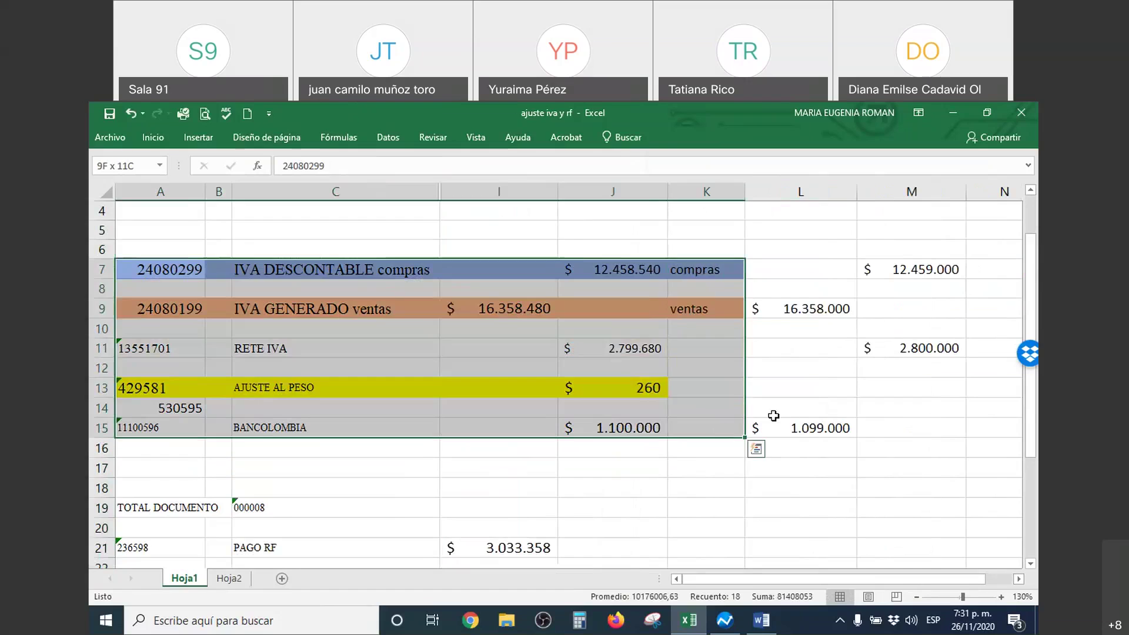
click(788, 425)
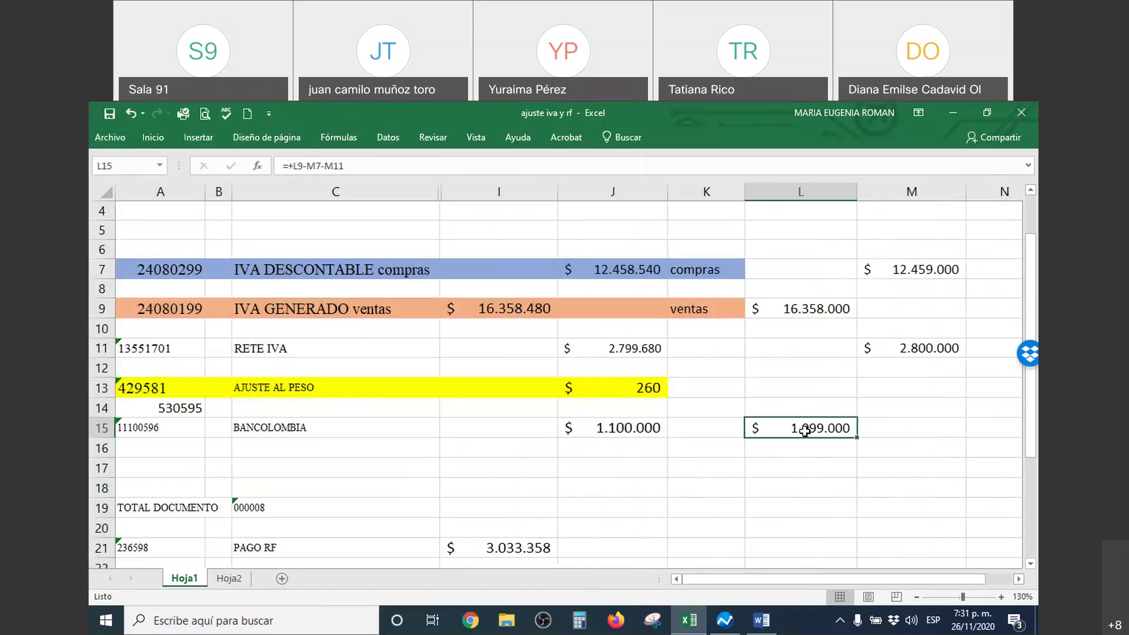
click(635, 429)
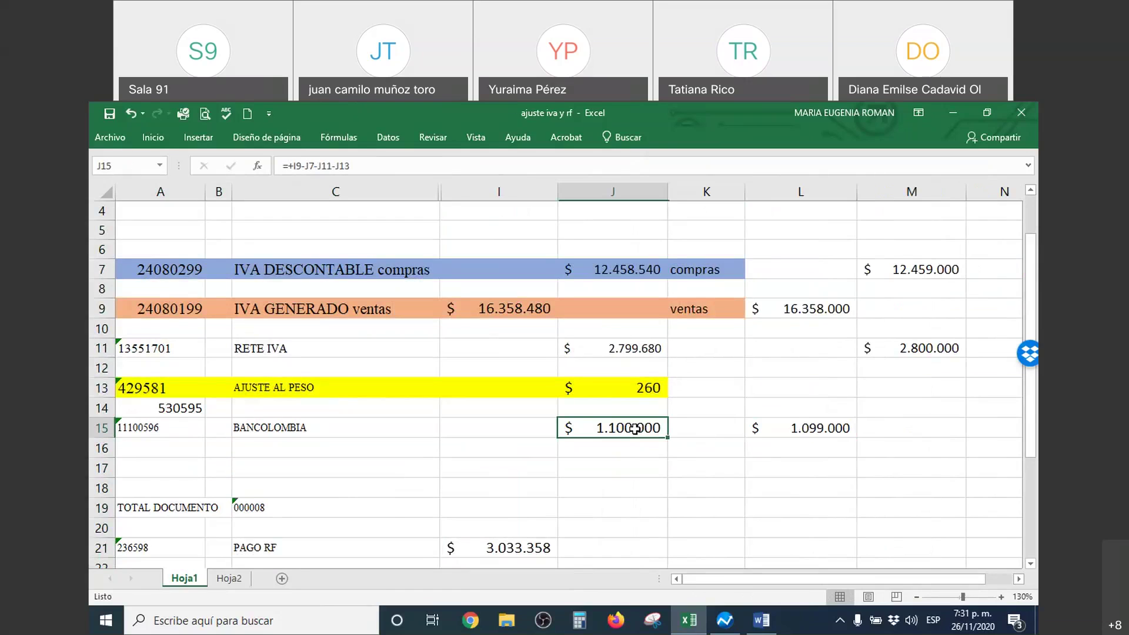
Step: Enter 1000 in L13 as the ajuste al peso amount for the rounded figures
click(828, 388)
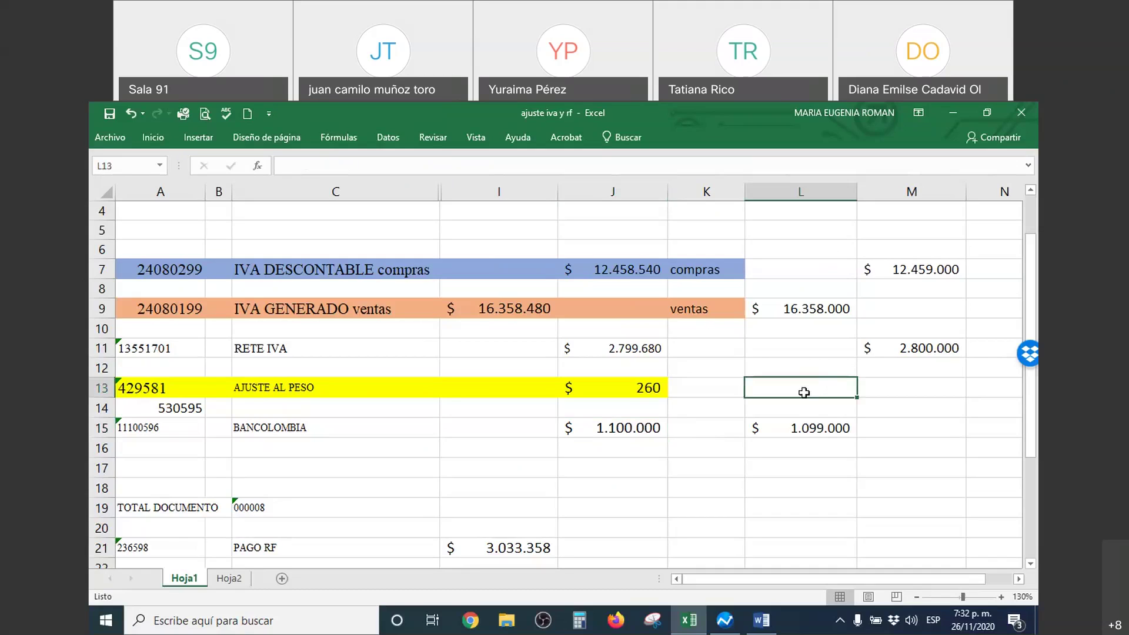
text(1000)
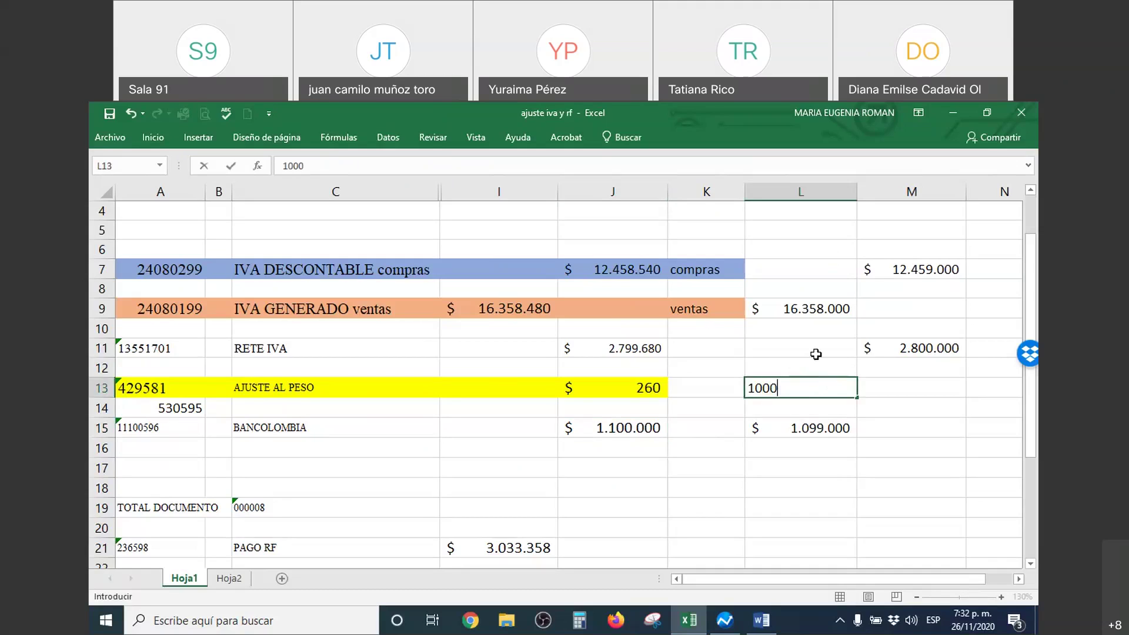
key(Return)
Step: Extend the rounded BANCOLOMBIA formula in L15 to add the adjustment, making it =+L9-M7-M11+L13
double_click(815, 428)
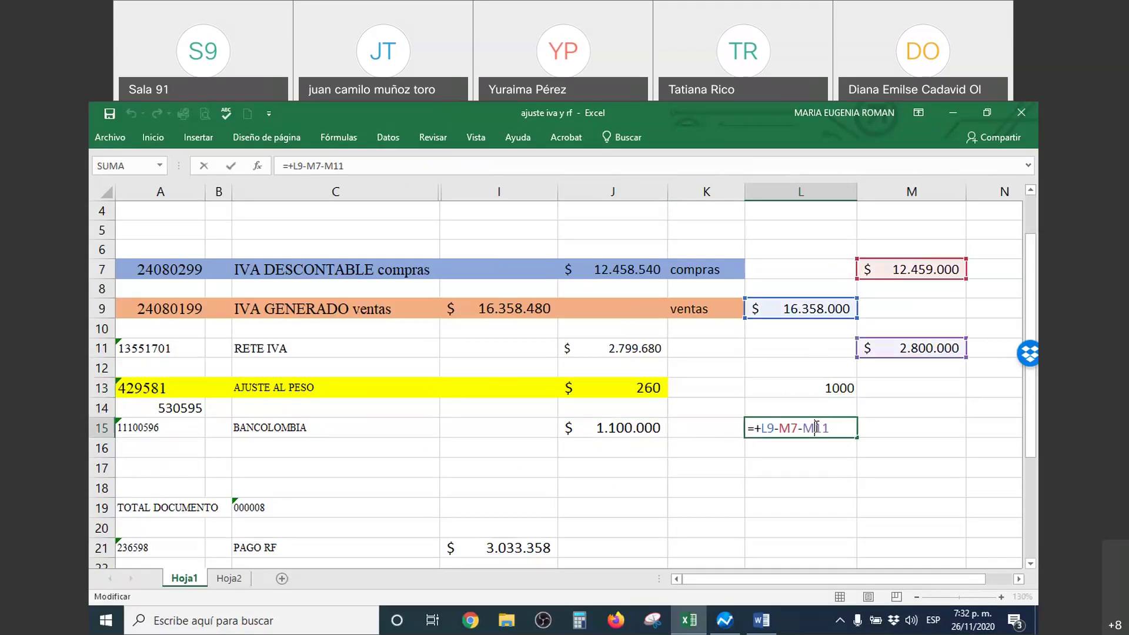
click(831, 428)
text(+)
click(828, 389)
key(Return)
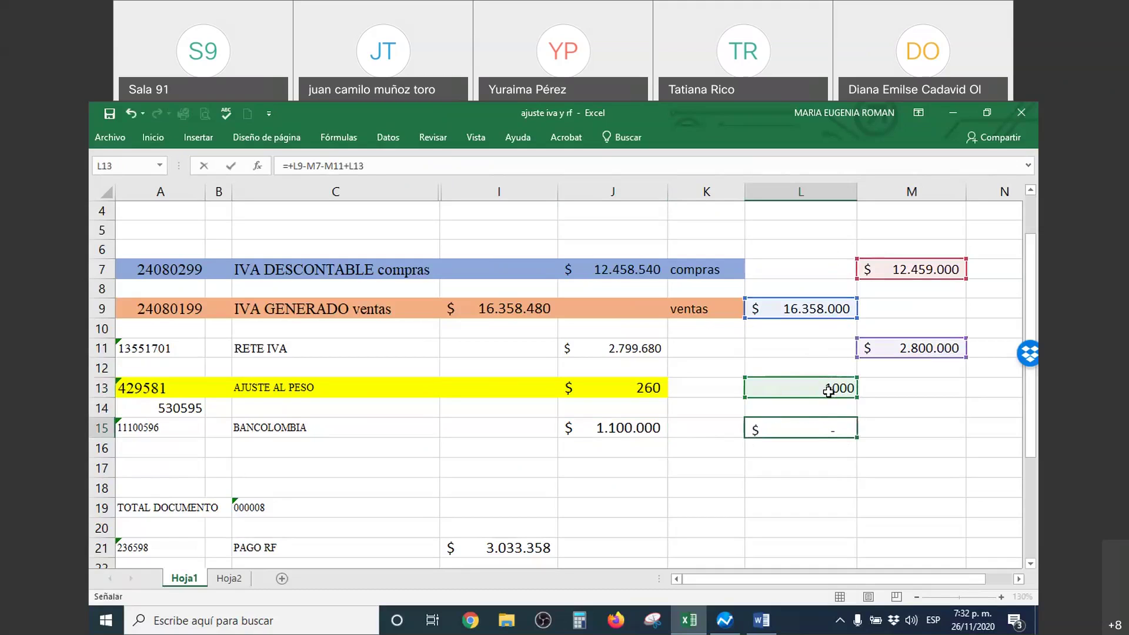
Step: Compare the BANCOLOMBIA amount from exact figures in J15 with the one from rounded figures in L15
click(806, 433)
click(623, 429)
click(764, 430)
click(646, 428)
click(810, 429)
click(647, 428)
click(791, 433)
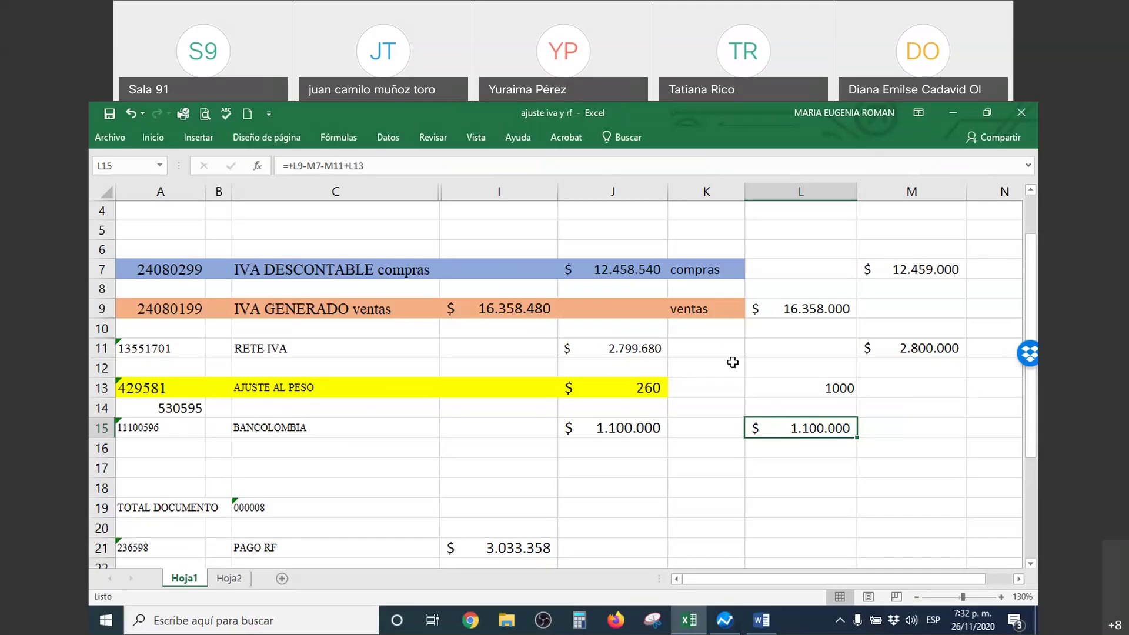
scroll(736, 360, down, 2)
scroll(737, 414, up, 2)
Step: Examine the IVA DESCONTABLE compras row, from its account code in A7 to its amount in J7
drag(148, 270, 730, 269)
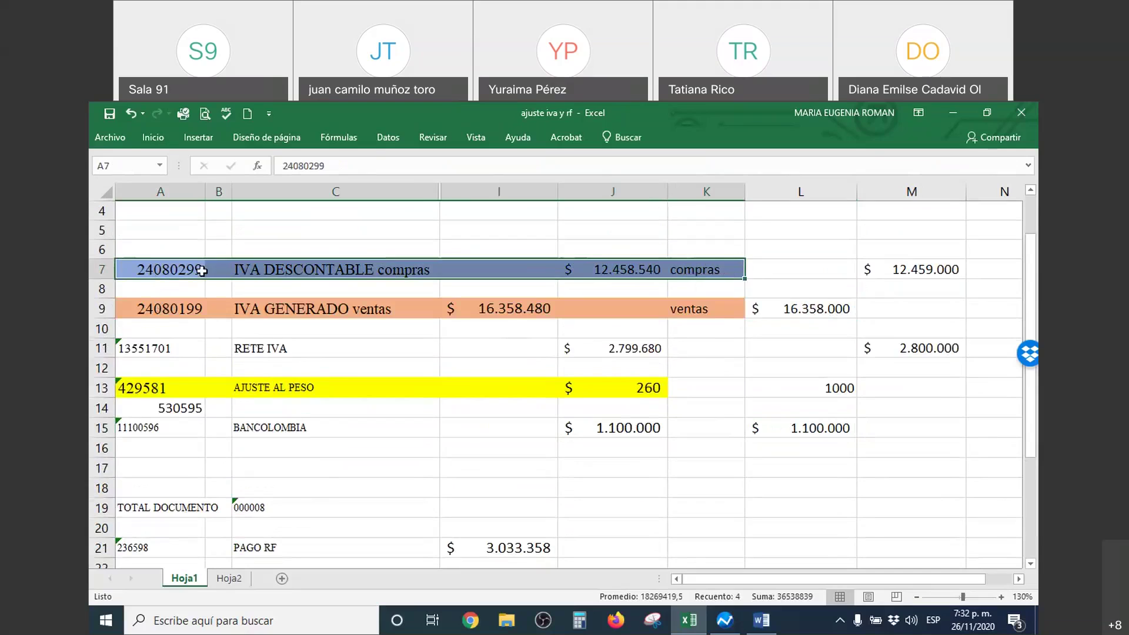
click(171, 266)
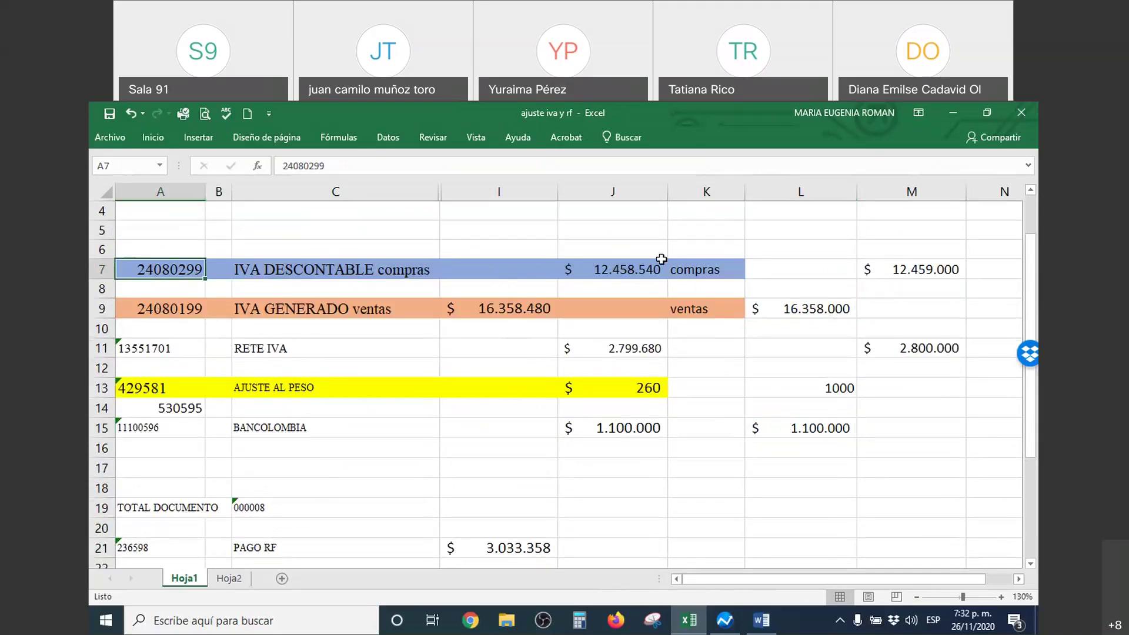
click(634, 268)
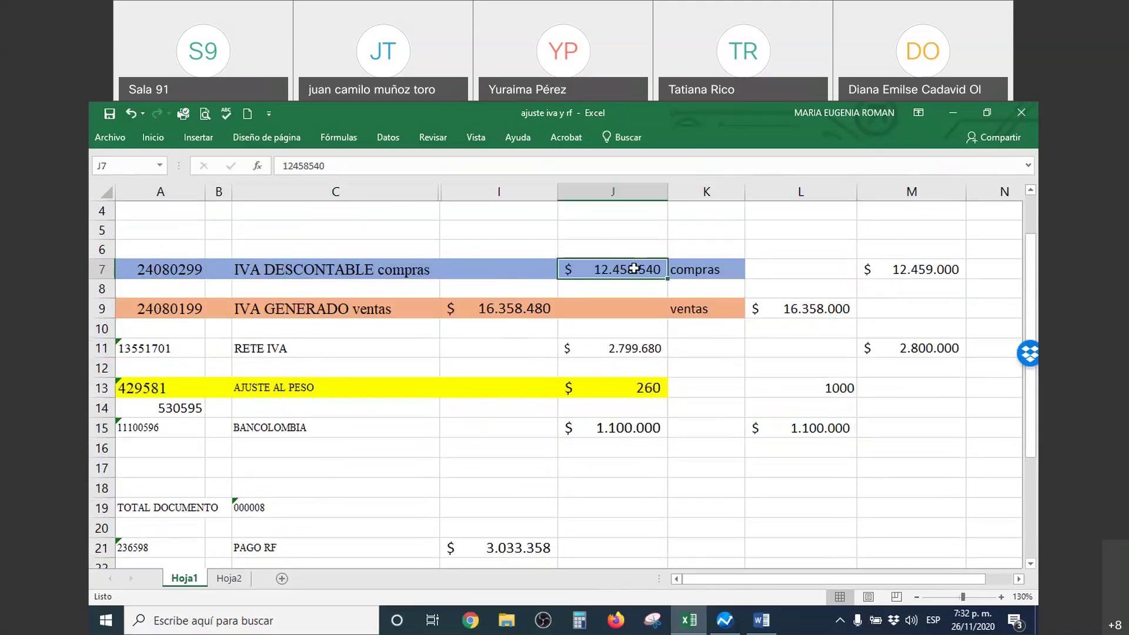
Step: Label the amount columns with the headings db in I5 and cr in J5
click(524, 232)
text(db)
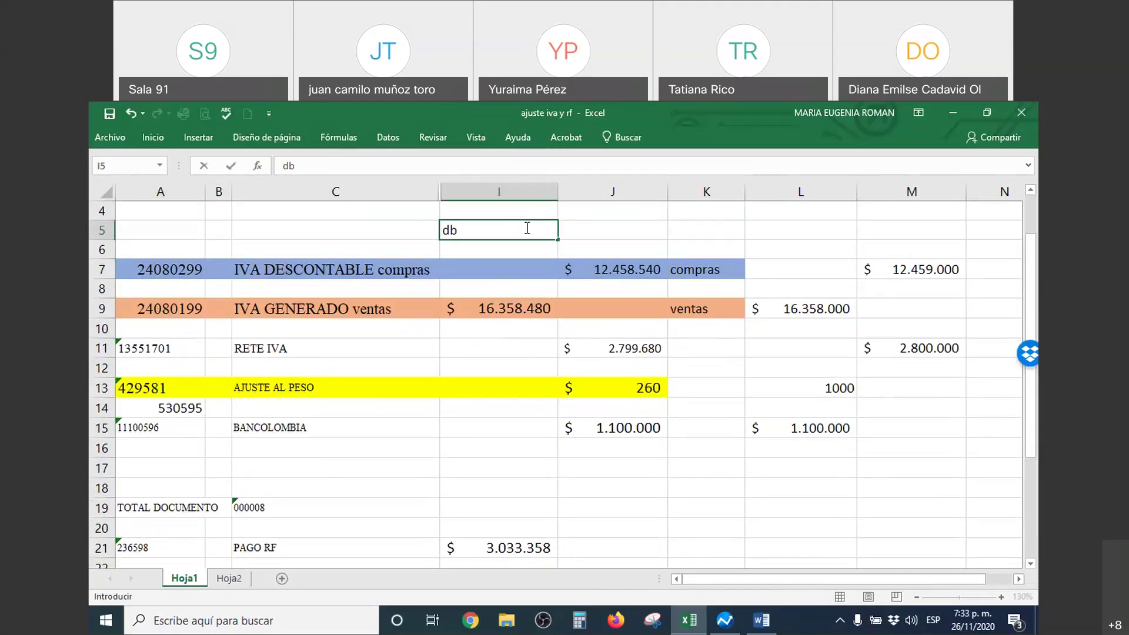
key(Tab)
text(cr)
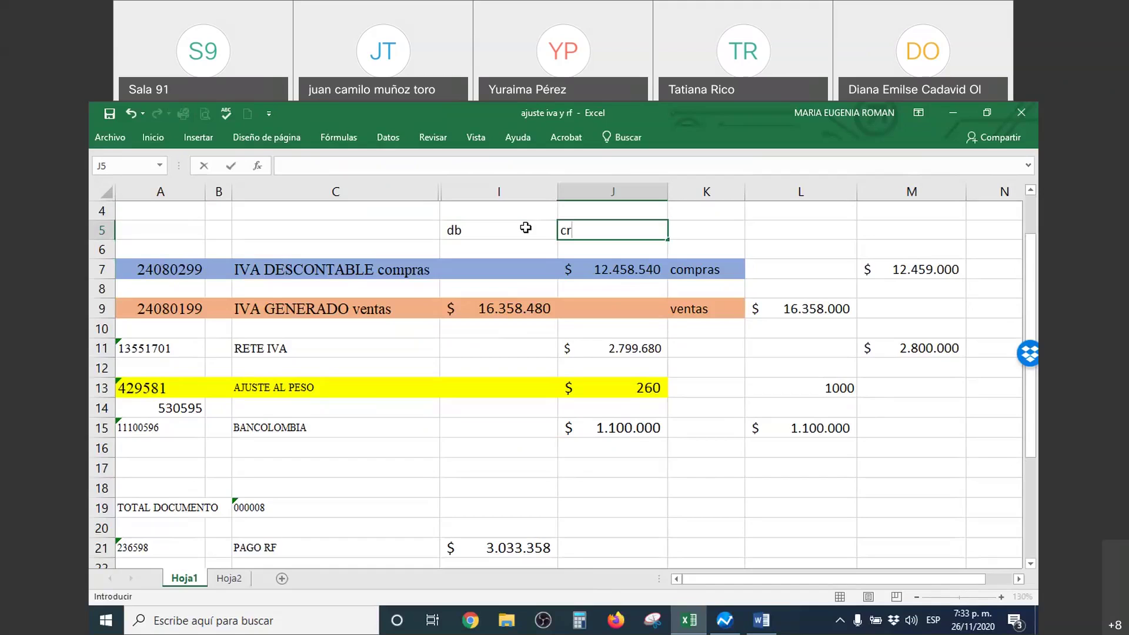
key(Return)
Step: Review the debit and credit placement of the IVA DESCONTABLE and IVA GENERADO amounts within the IVA entry
drag(162, 269, 686, 262)
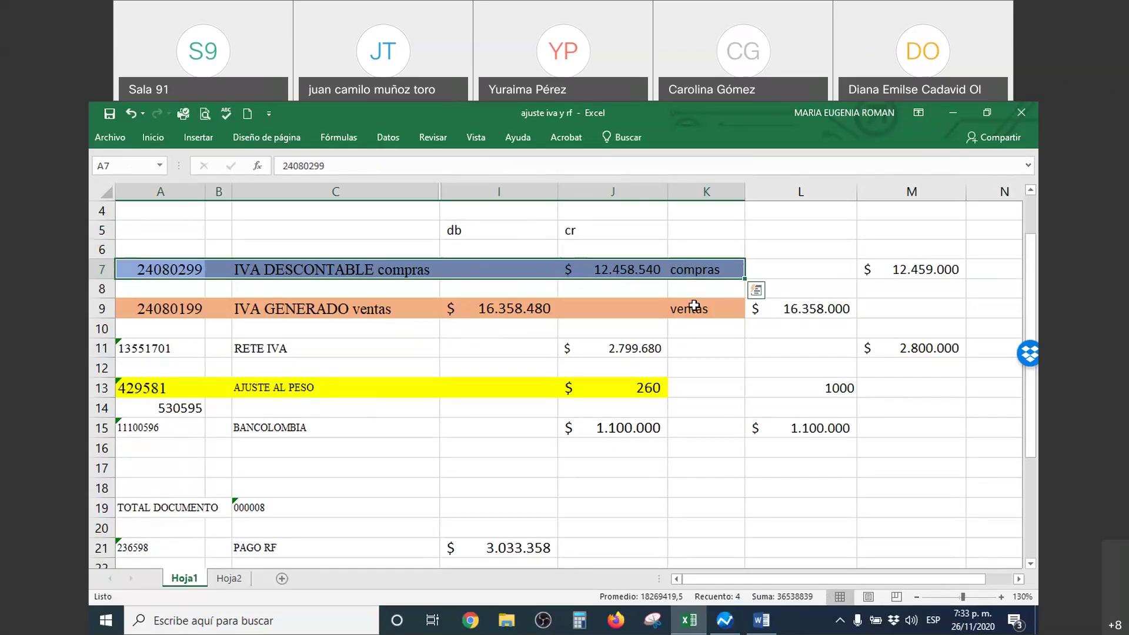
click(630, 269)
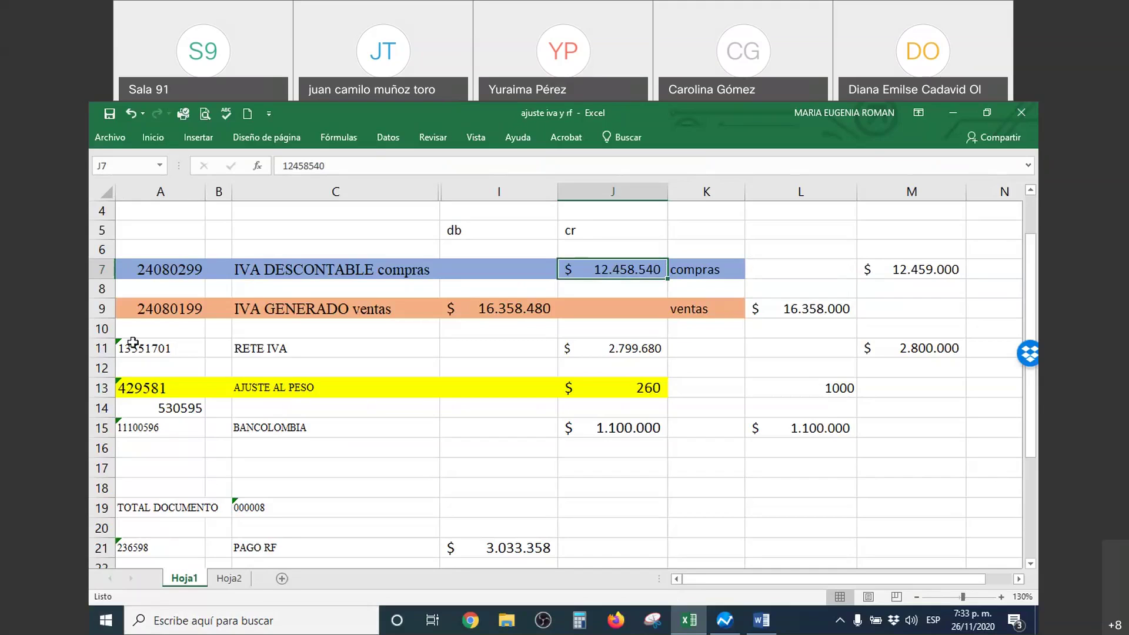
drag(157, 312, 709, 307)
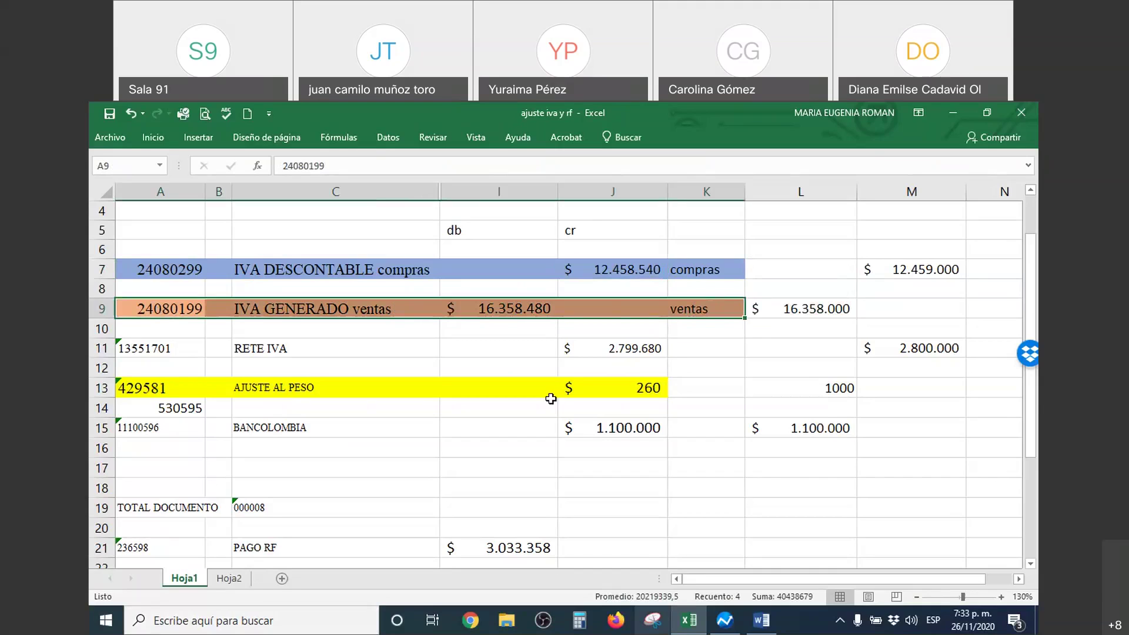
click(608, 307)
click(493, 308)
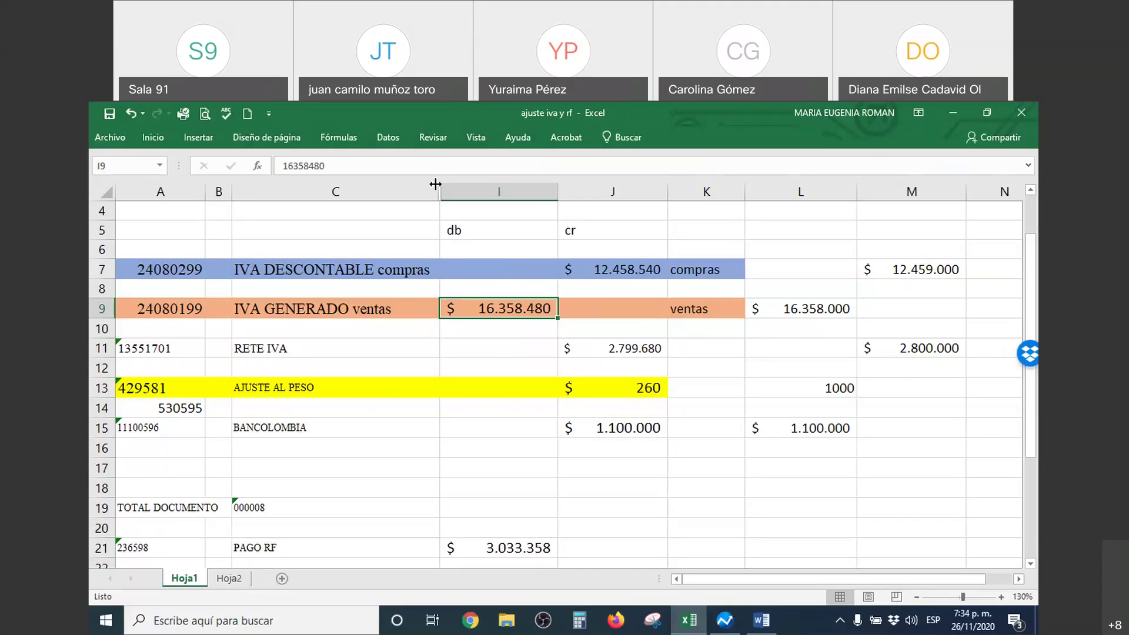
click(496, 347)
drag(138, 241, 965, 468)
drag(862, 581, 817, 580)
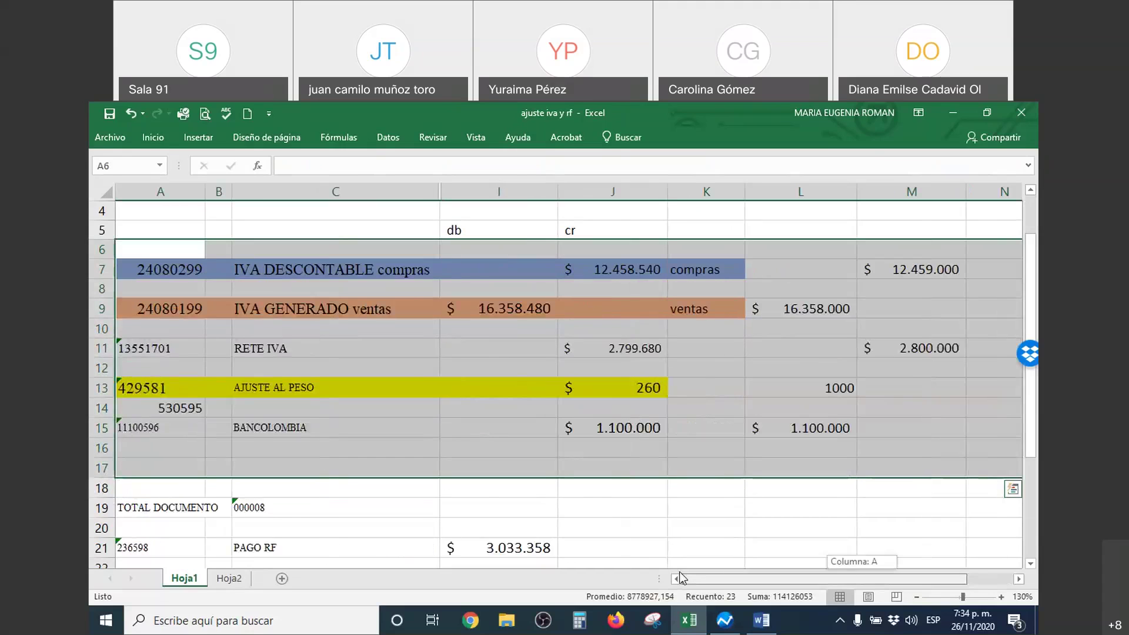
Step: Examine the PAGO RF entry in rows 21 to 25, comparing the payment, AJUSTE AL PESO and BANCOLOMBIA amounts
scroll(585, 456, down, 4)
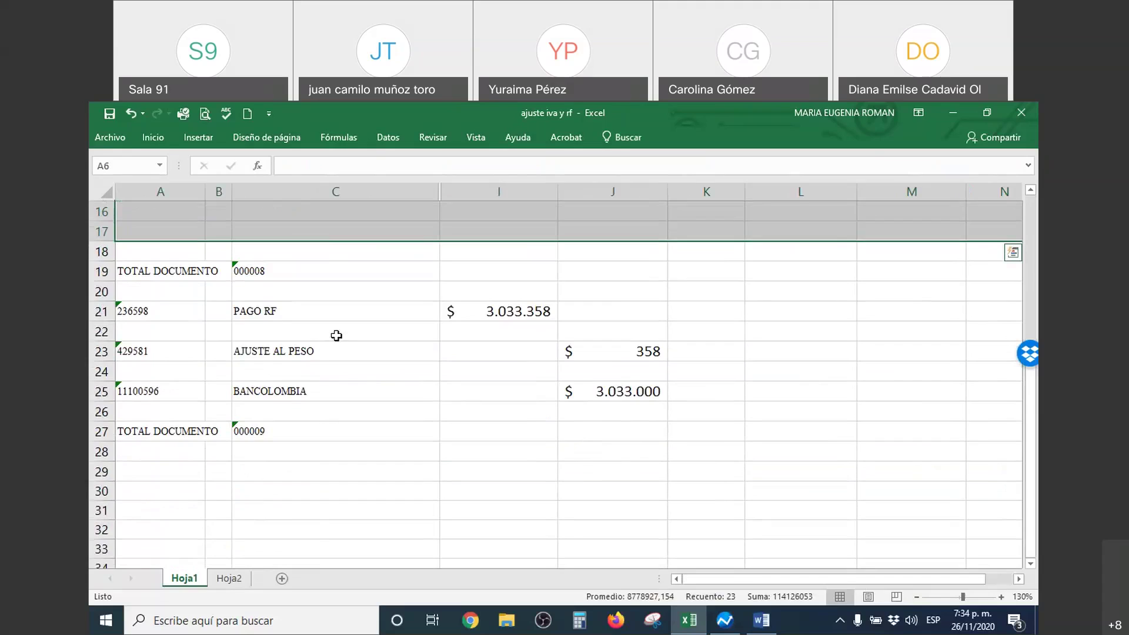
click(370, 314)
click(537, 311)
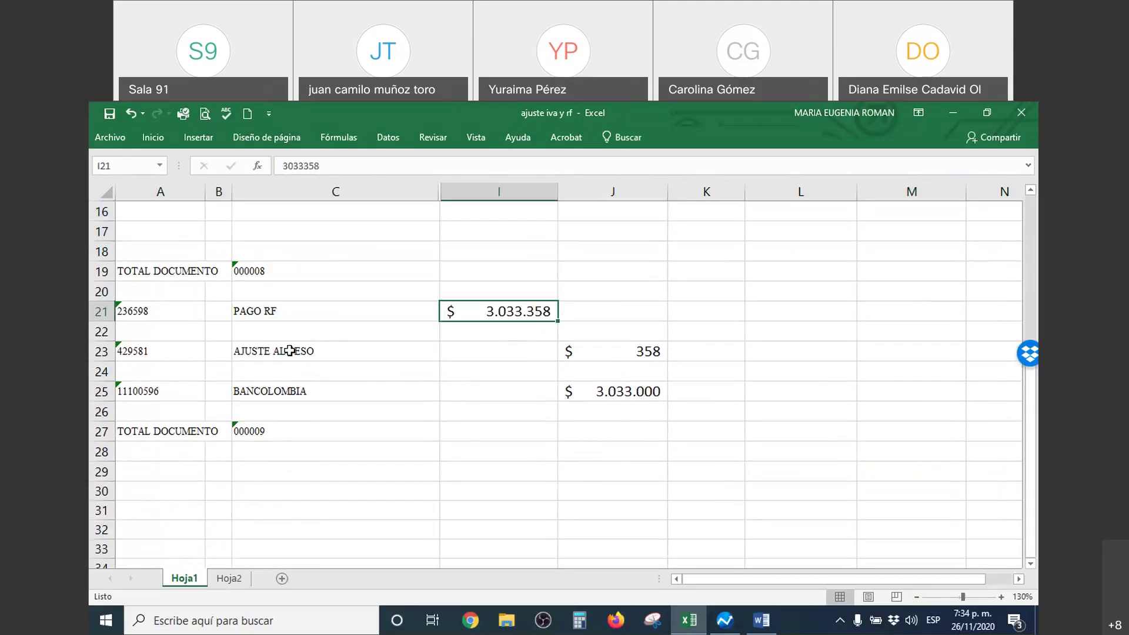
drag(154, 313, 516, 313)
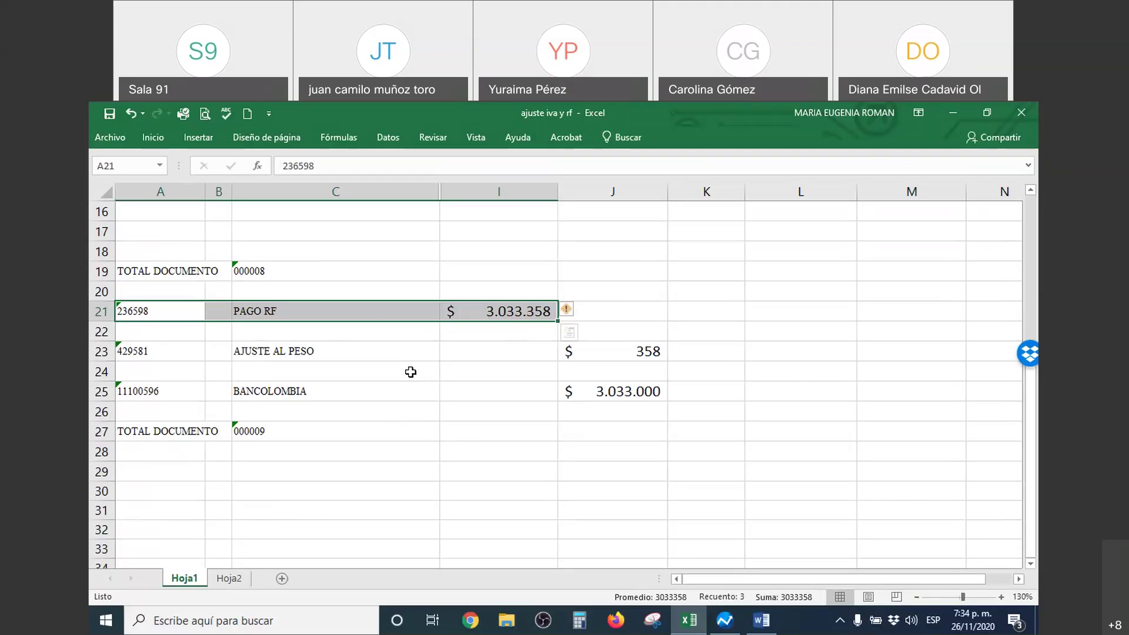
click(152, 394)
drag(151, 394, 653, 391)
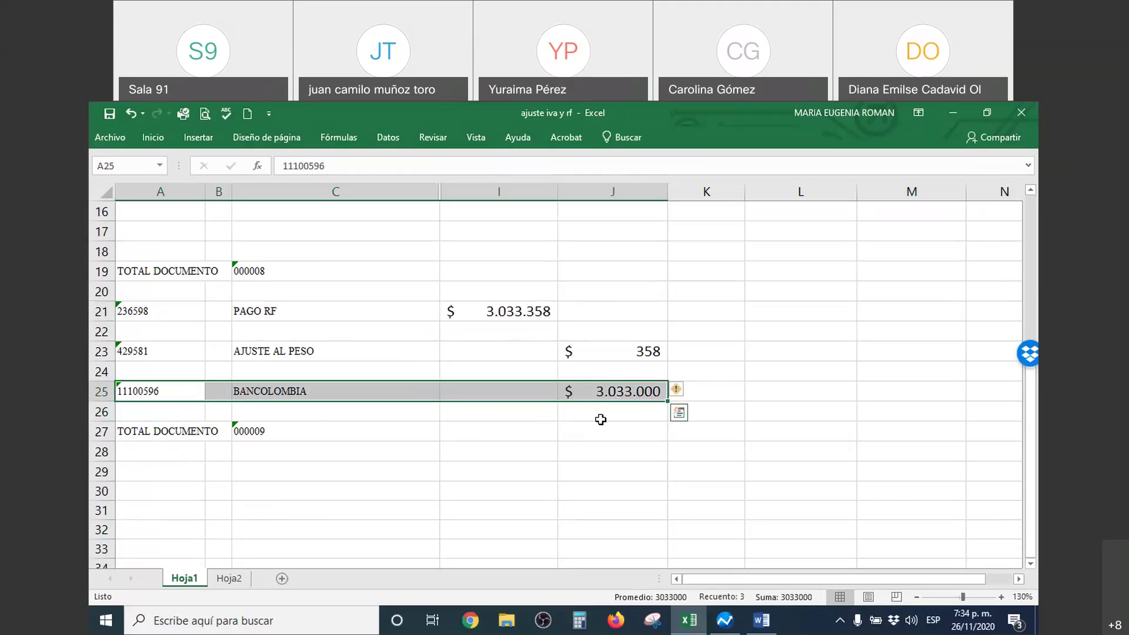
click(600, 420)
drag(124, 312, 497, 313)
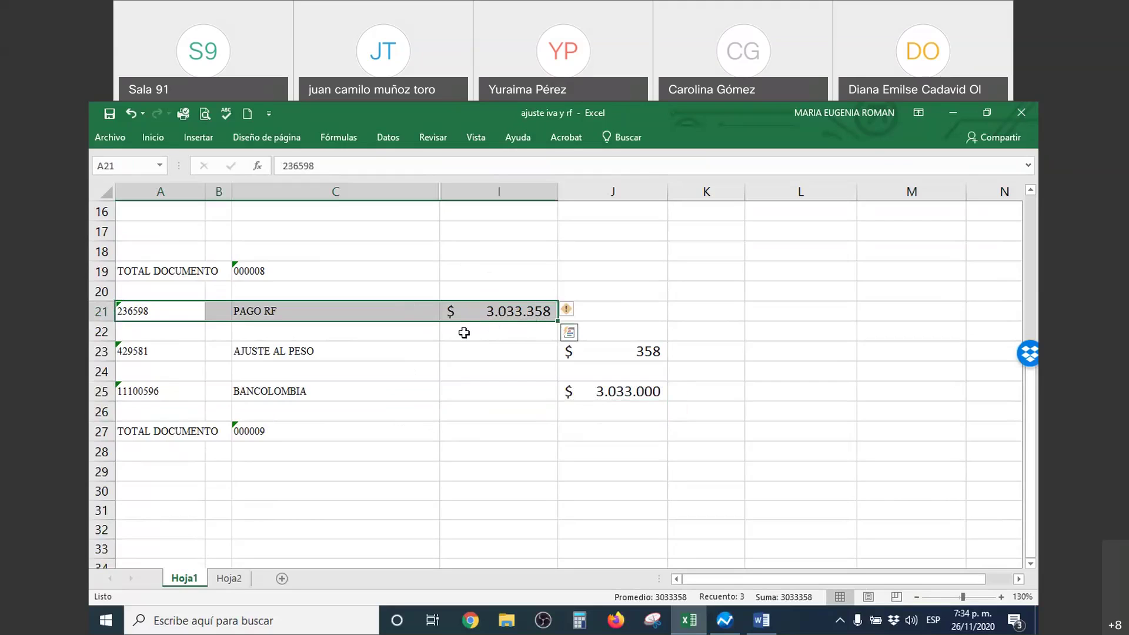
drag(120, 391, 606, 392)
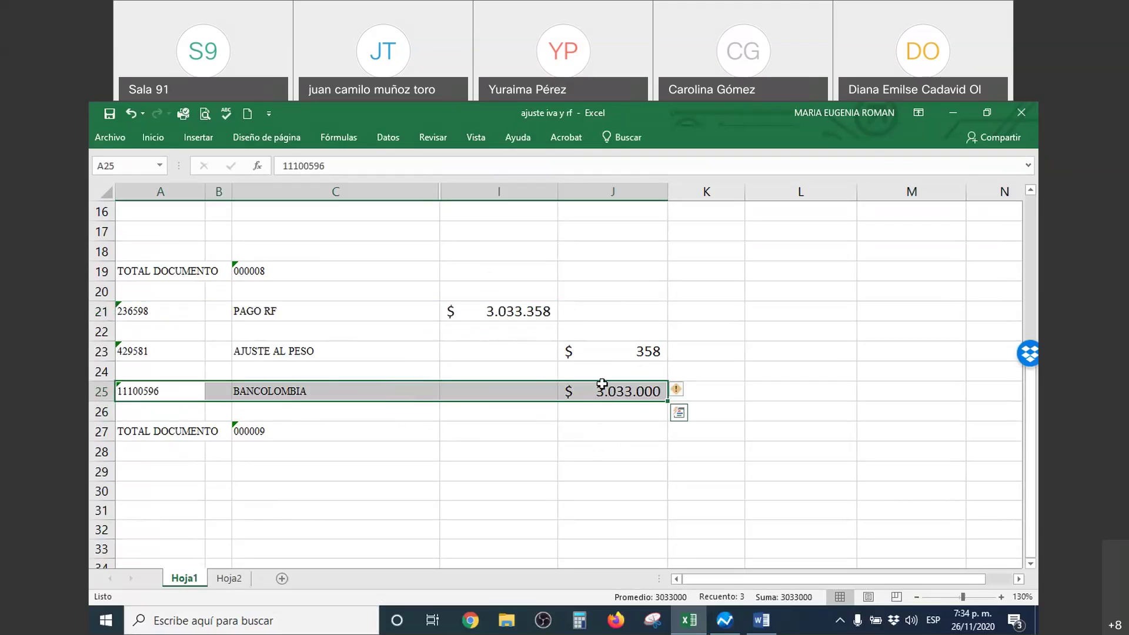
drag(128, 351, 606, 354)
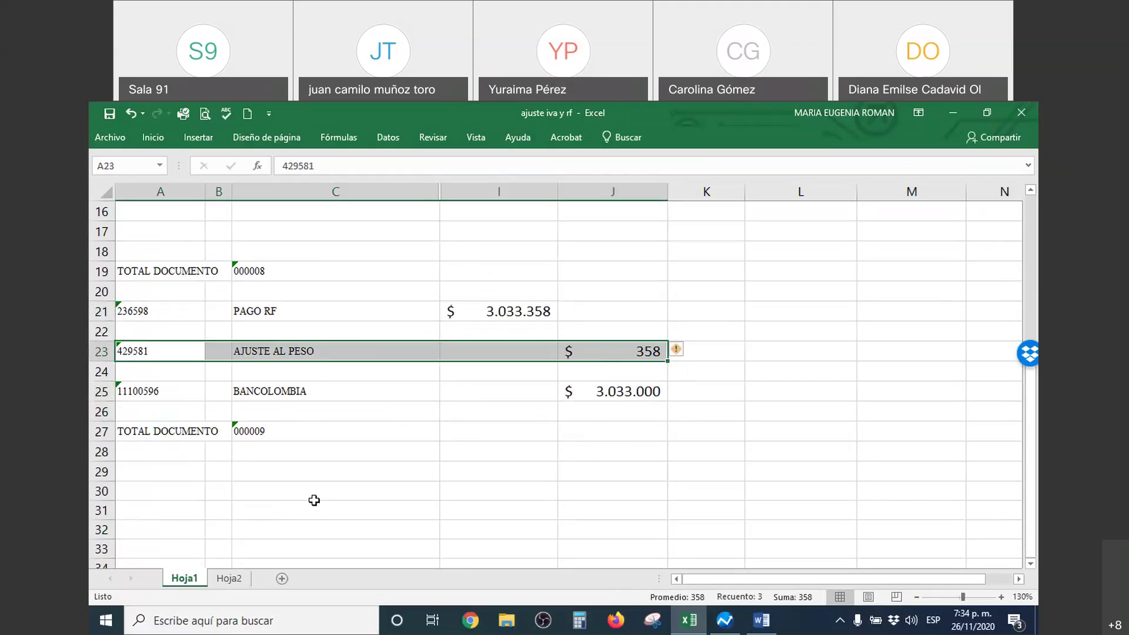
Step: Review the two ajuste al peso account codes in A13 and A14 of the IVA entry
scroll(314, 500, up, 3)
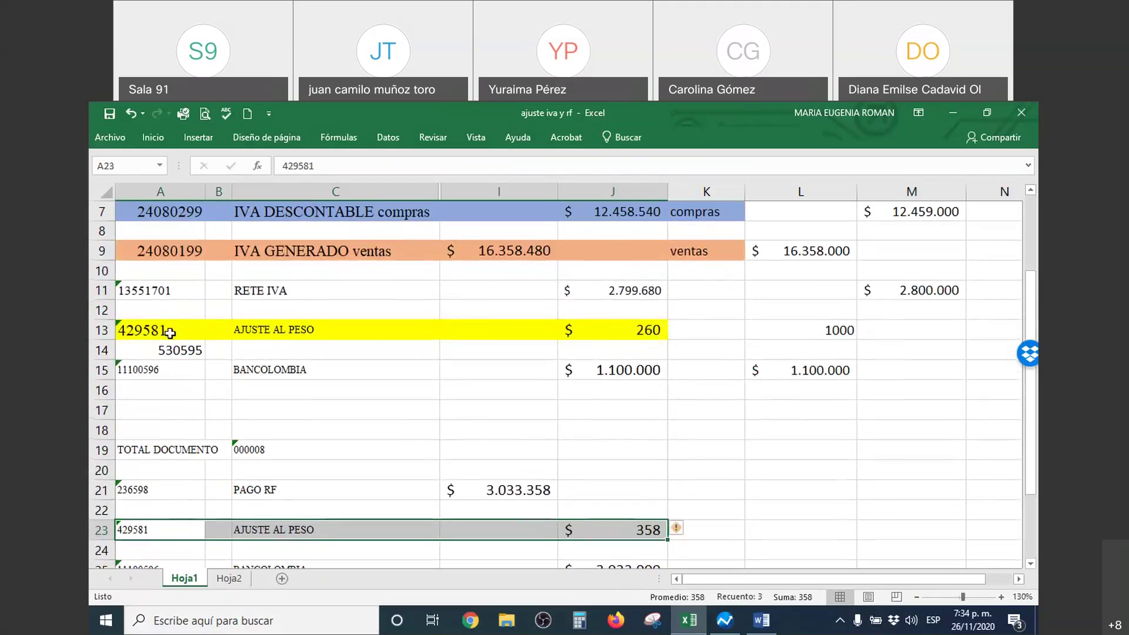
click(167, 329)
click(186, 350)
click(184, 333)
drag(183, 333, 612, 351)
Step: Bring the account code from A14 into A24 with the formula +A14, below the second AJUSTE AL PESO code
scroll(353, 539, down, 3)
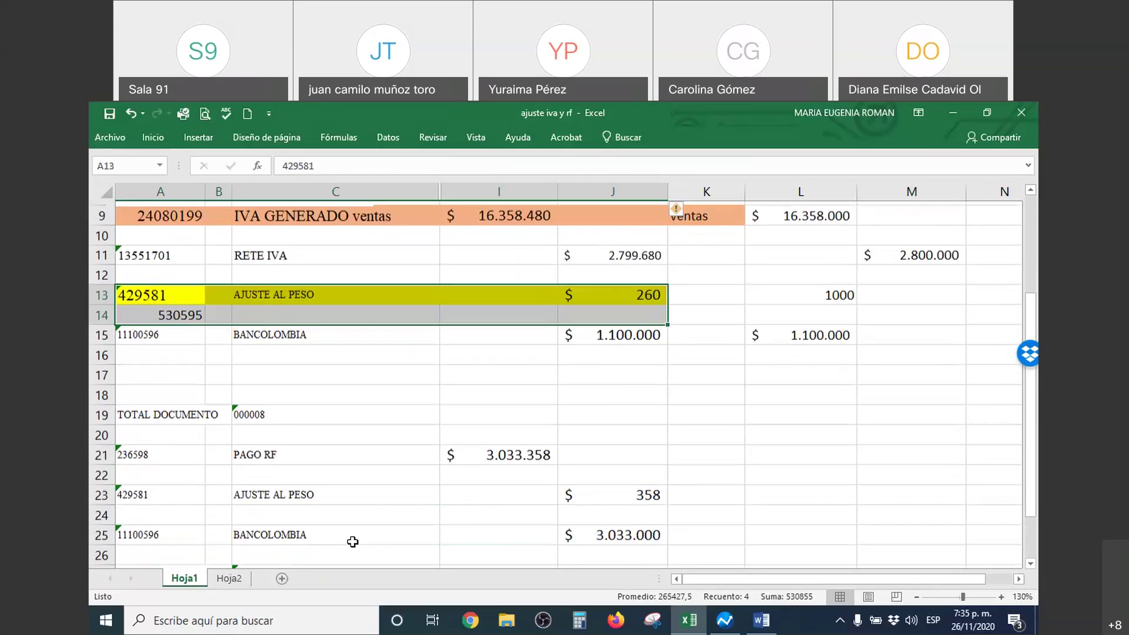
click(154, 370)
text(+)
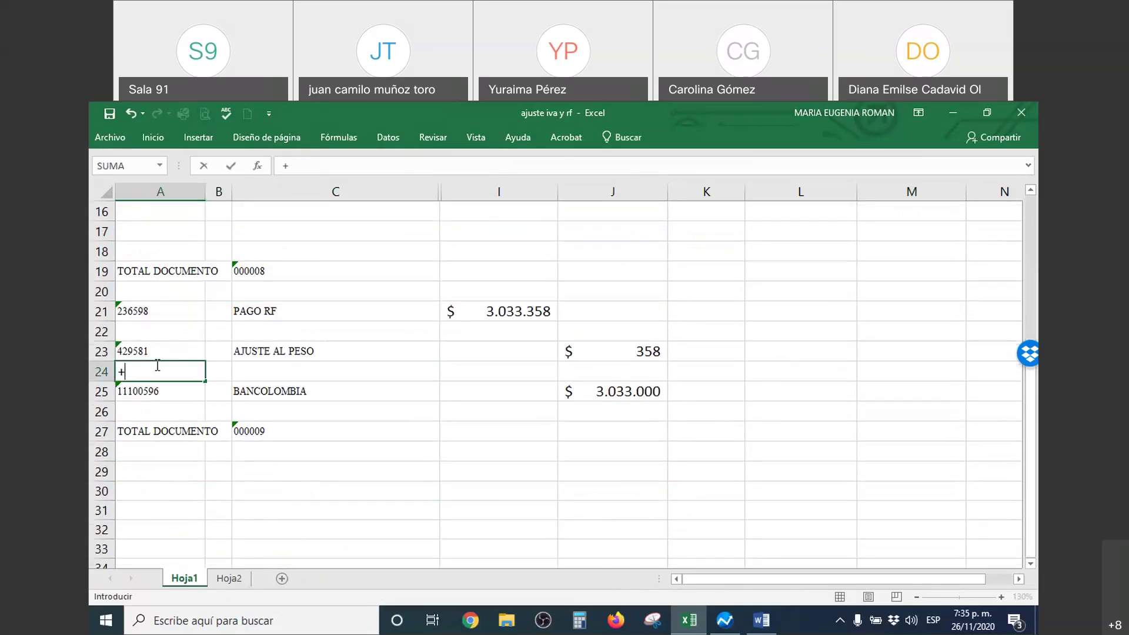
scroll(151, 351, up, 3)
click(160, 348)
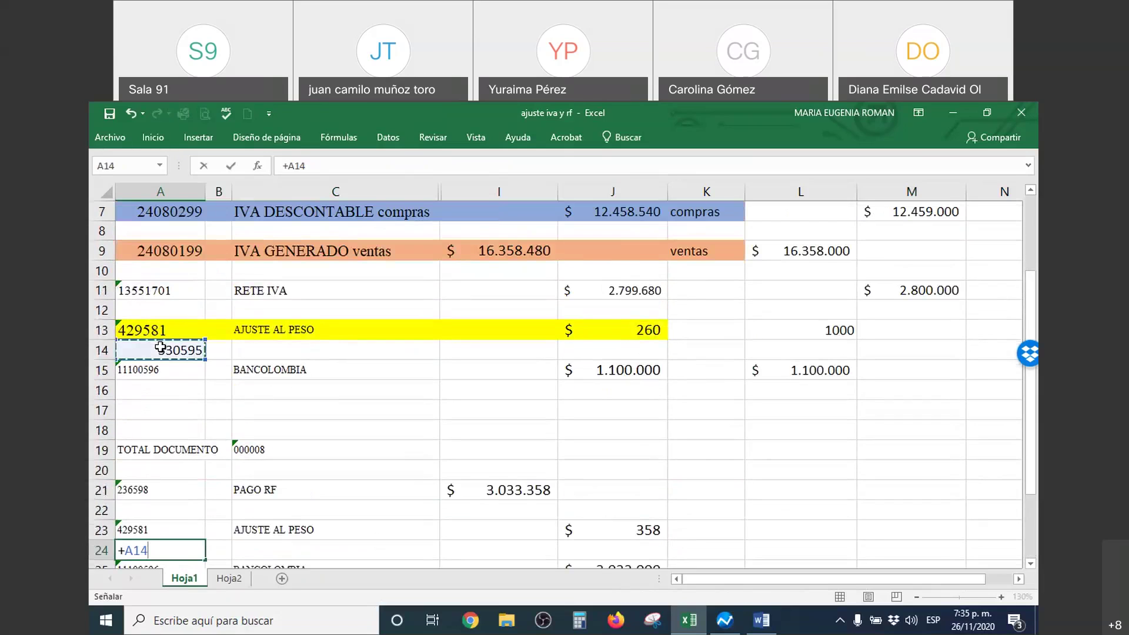
key(Return)
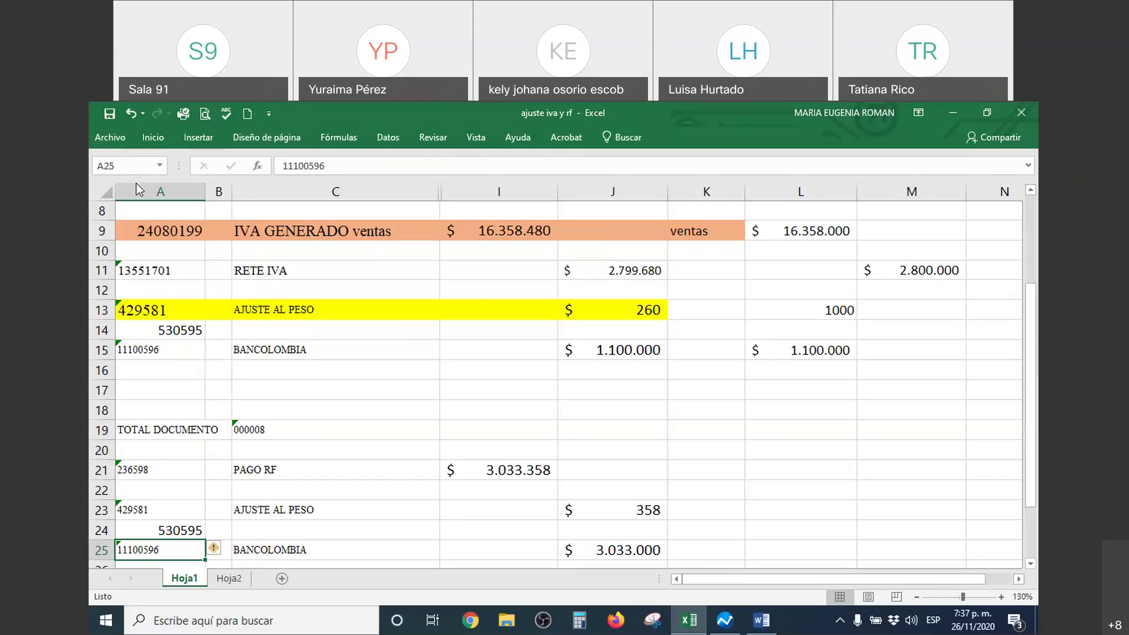
Step: Close the ajuste iva y rf workbook and answer the closing prompt
click(1020, 115)
click(502, 389)
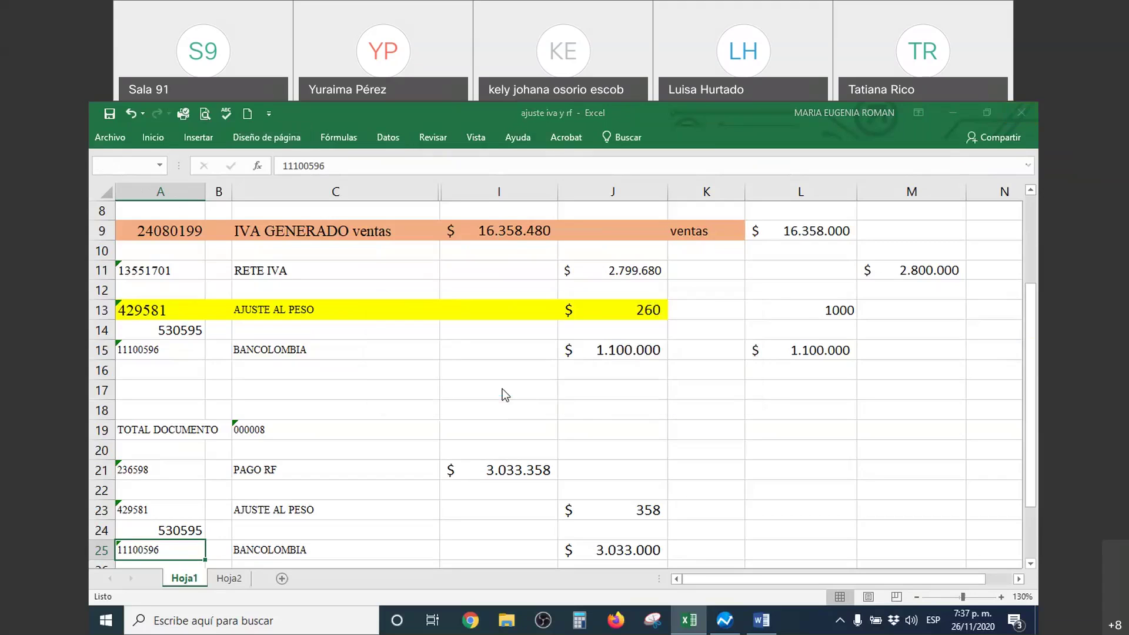